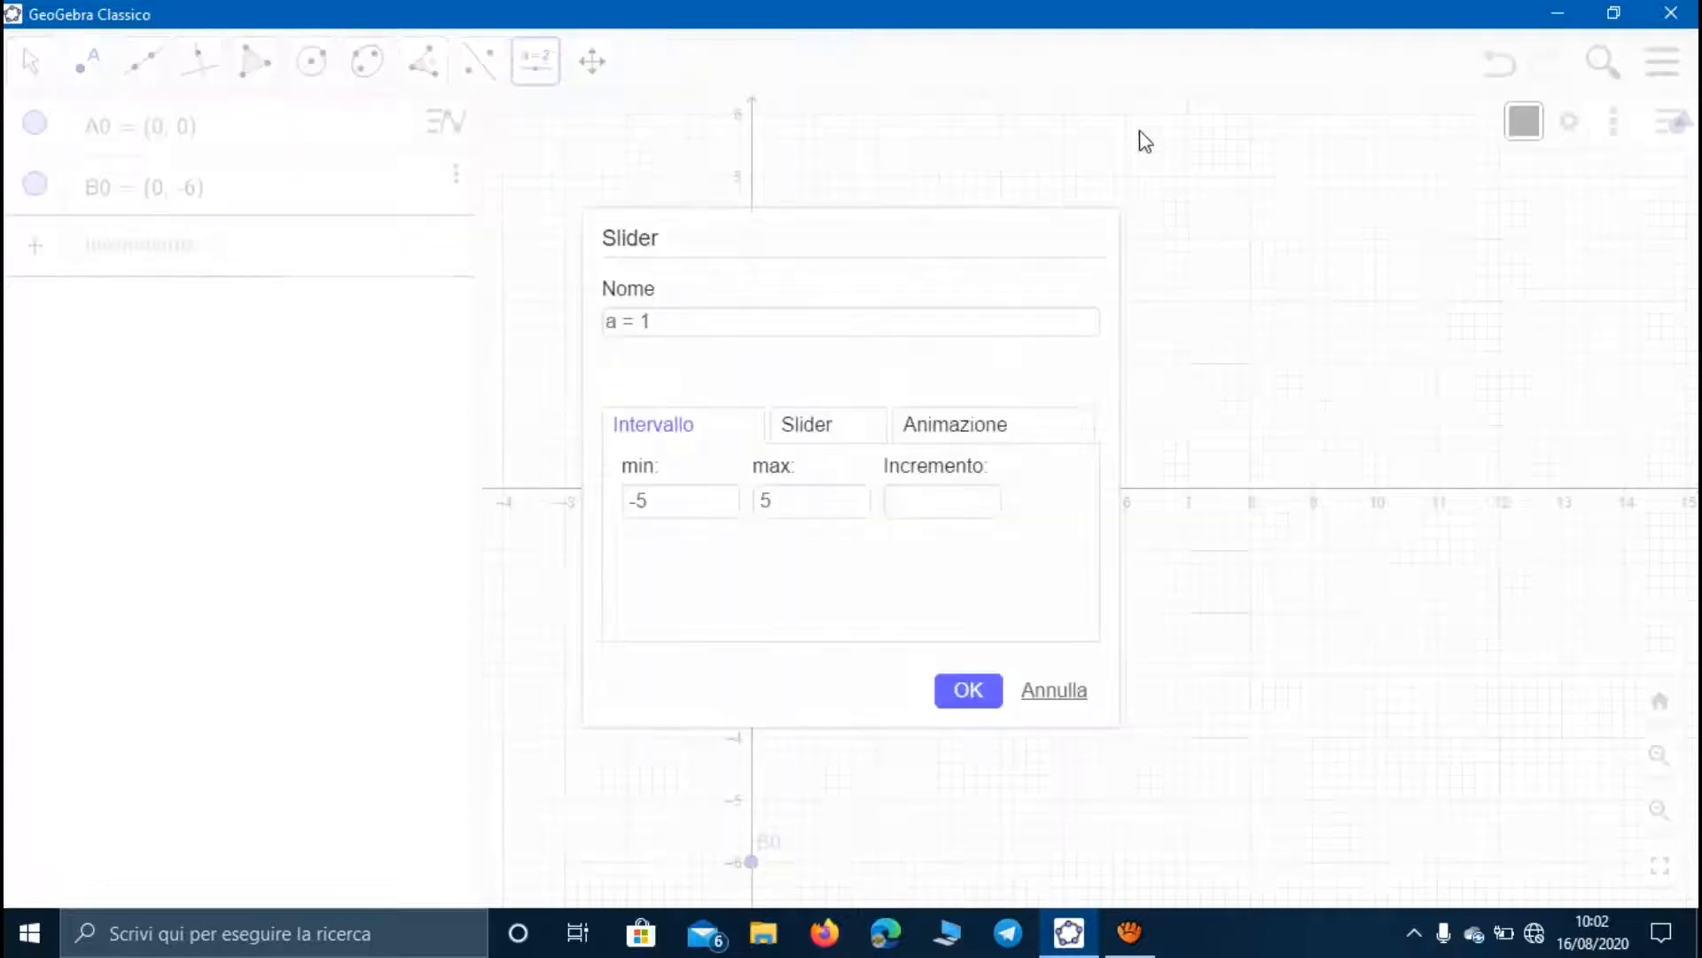
- Create a number slider named m2 ranging from 0 to 10 and set it to 3
{"action": "left_click_drag", "start_coordinate": [667, 315], "coordinate": [593, 318]}
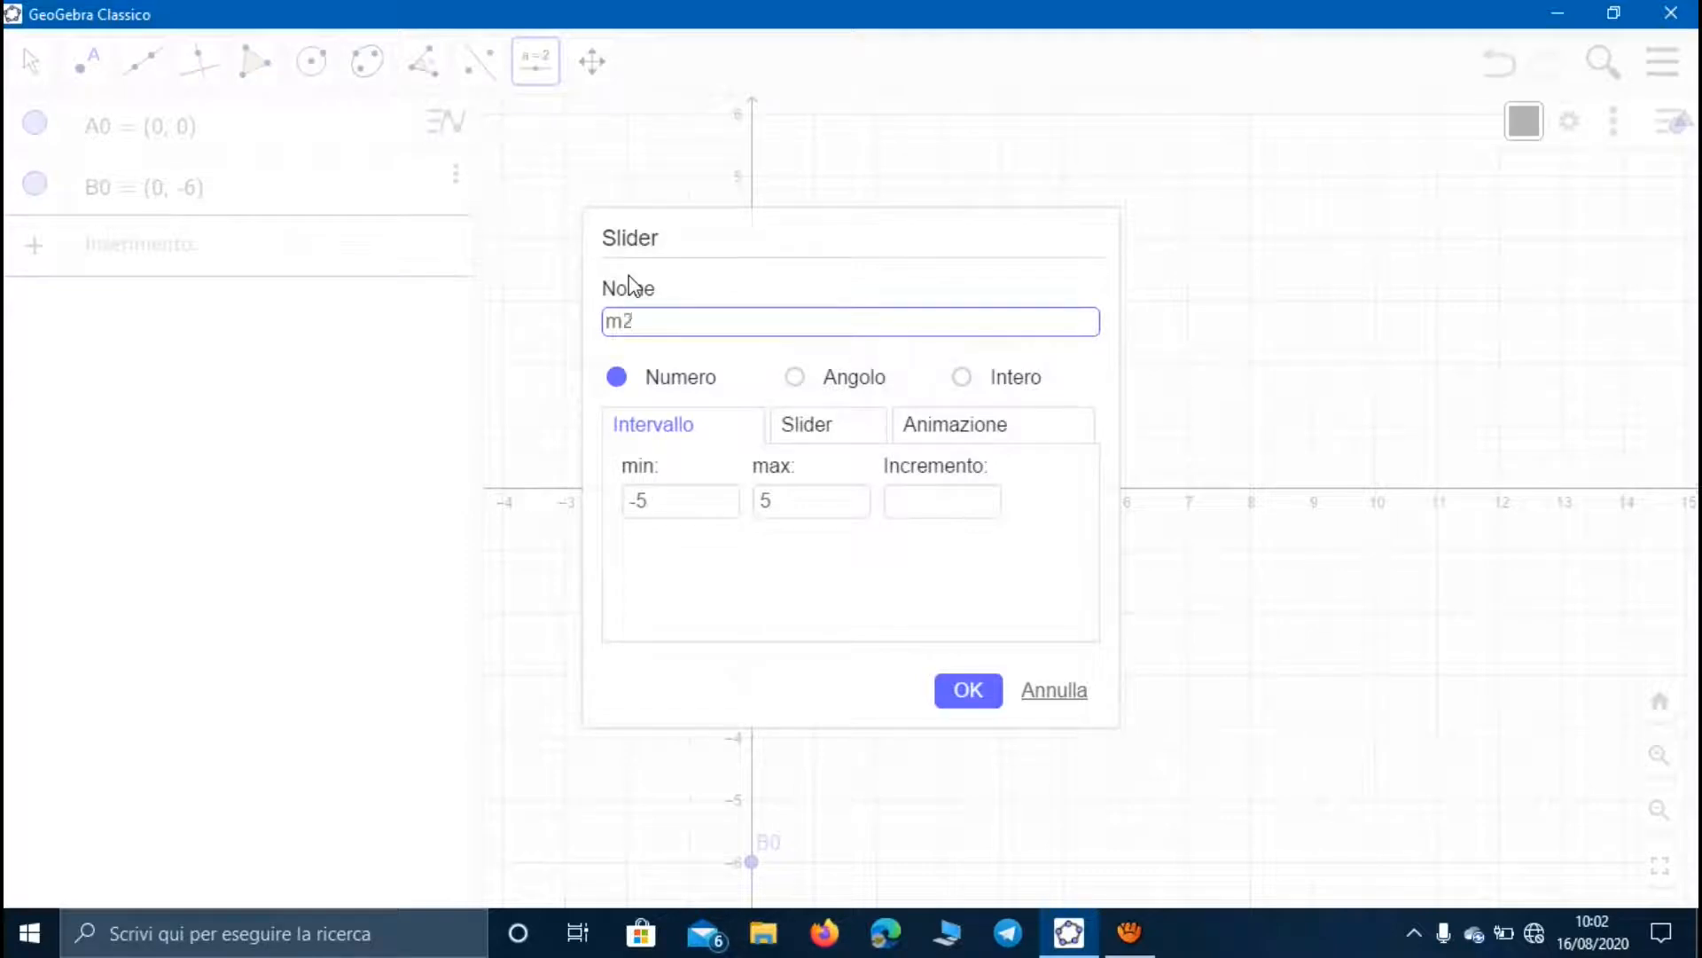
{"action": "left_click_drag", "start_coordinate": [693, 510], "coordinate": [628, 533]}
{"action": "type", "text": "0"}
{"action": "left_click", "coordinate": [811, 502]}
{"action": "type", "text": "10"}
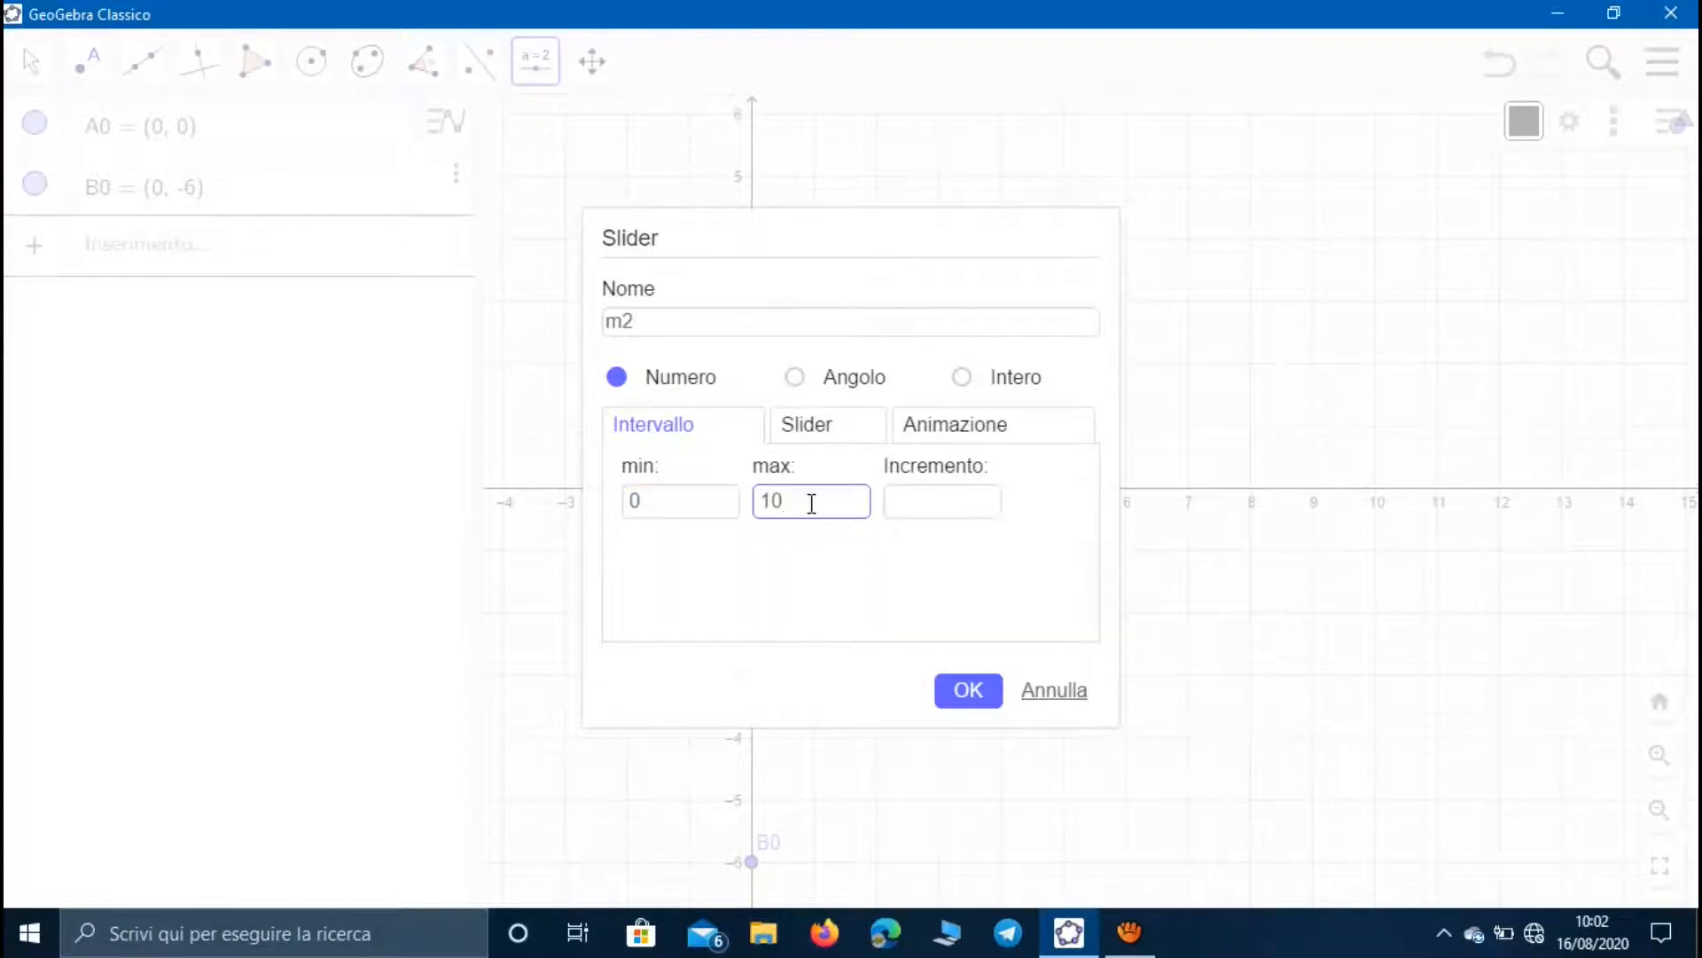
{"action": "left_click", "coordinate": [954, 678]}
{"action": "left_click", "coordinate": [32, 59]}
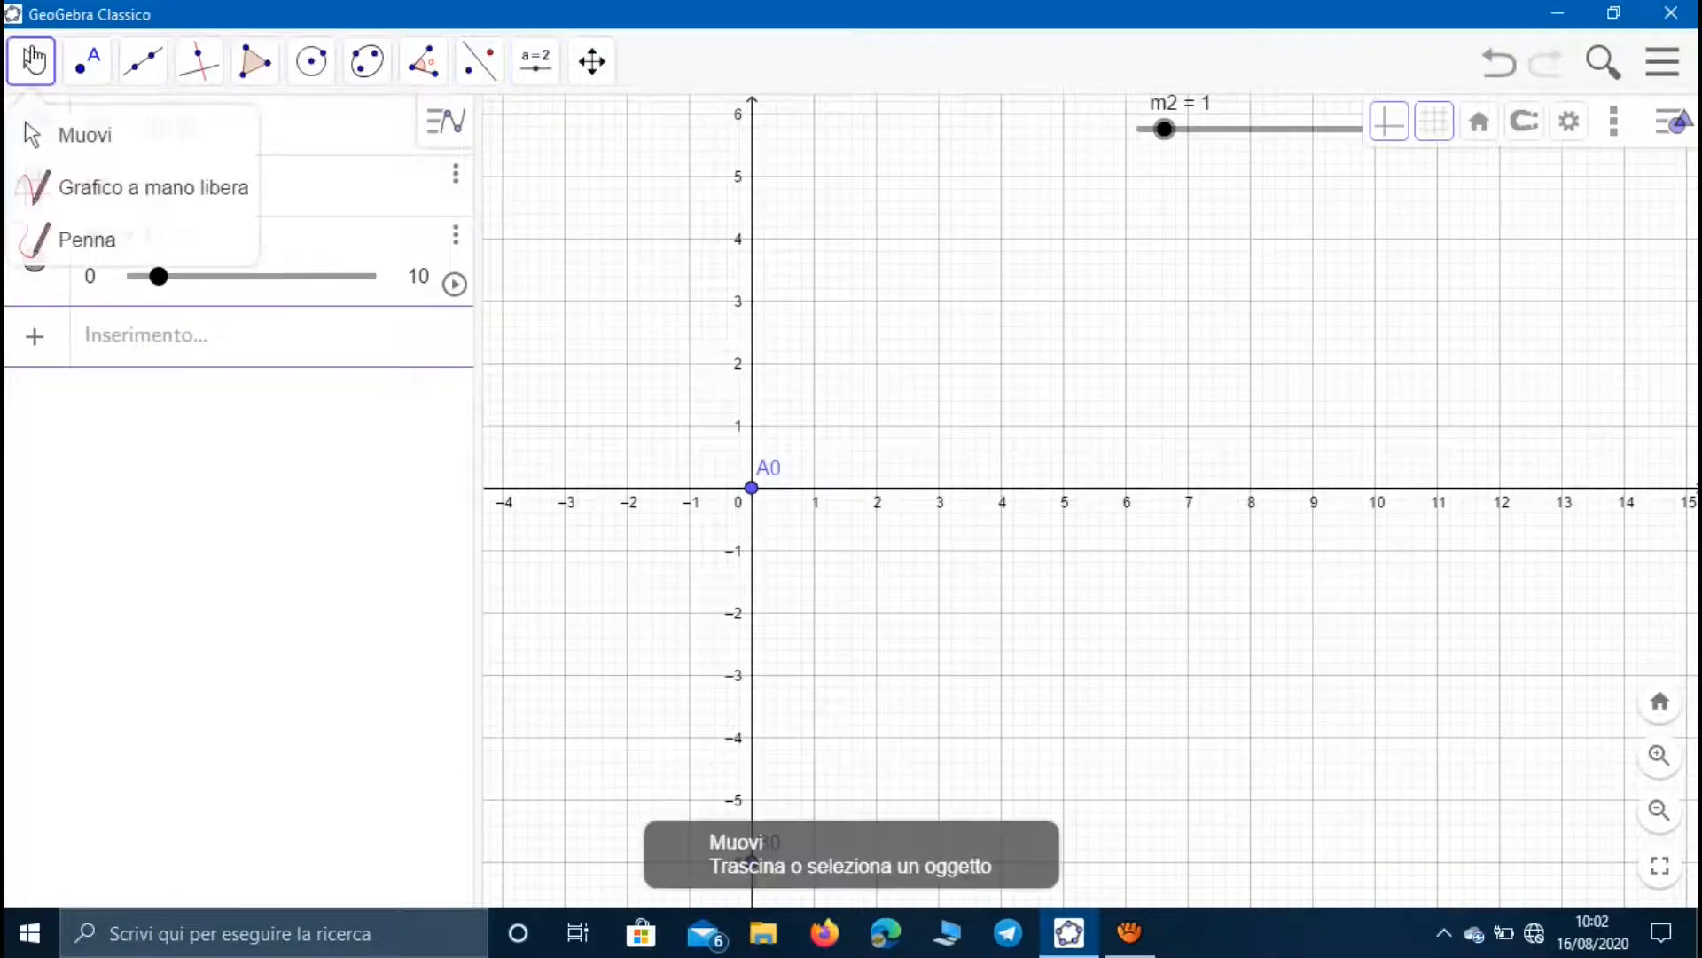
{"action": "left_click_drag", "start_coordinate": [1163, 138], "coordinate": [1216, 136]}
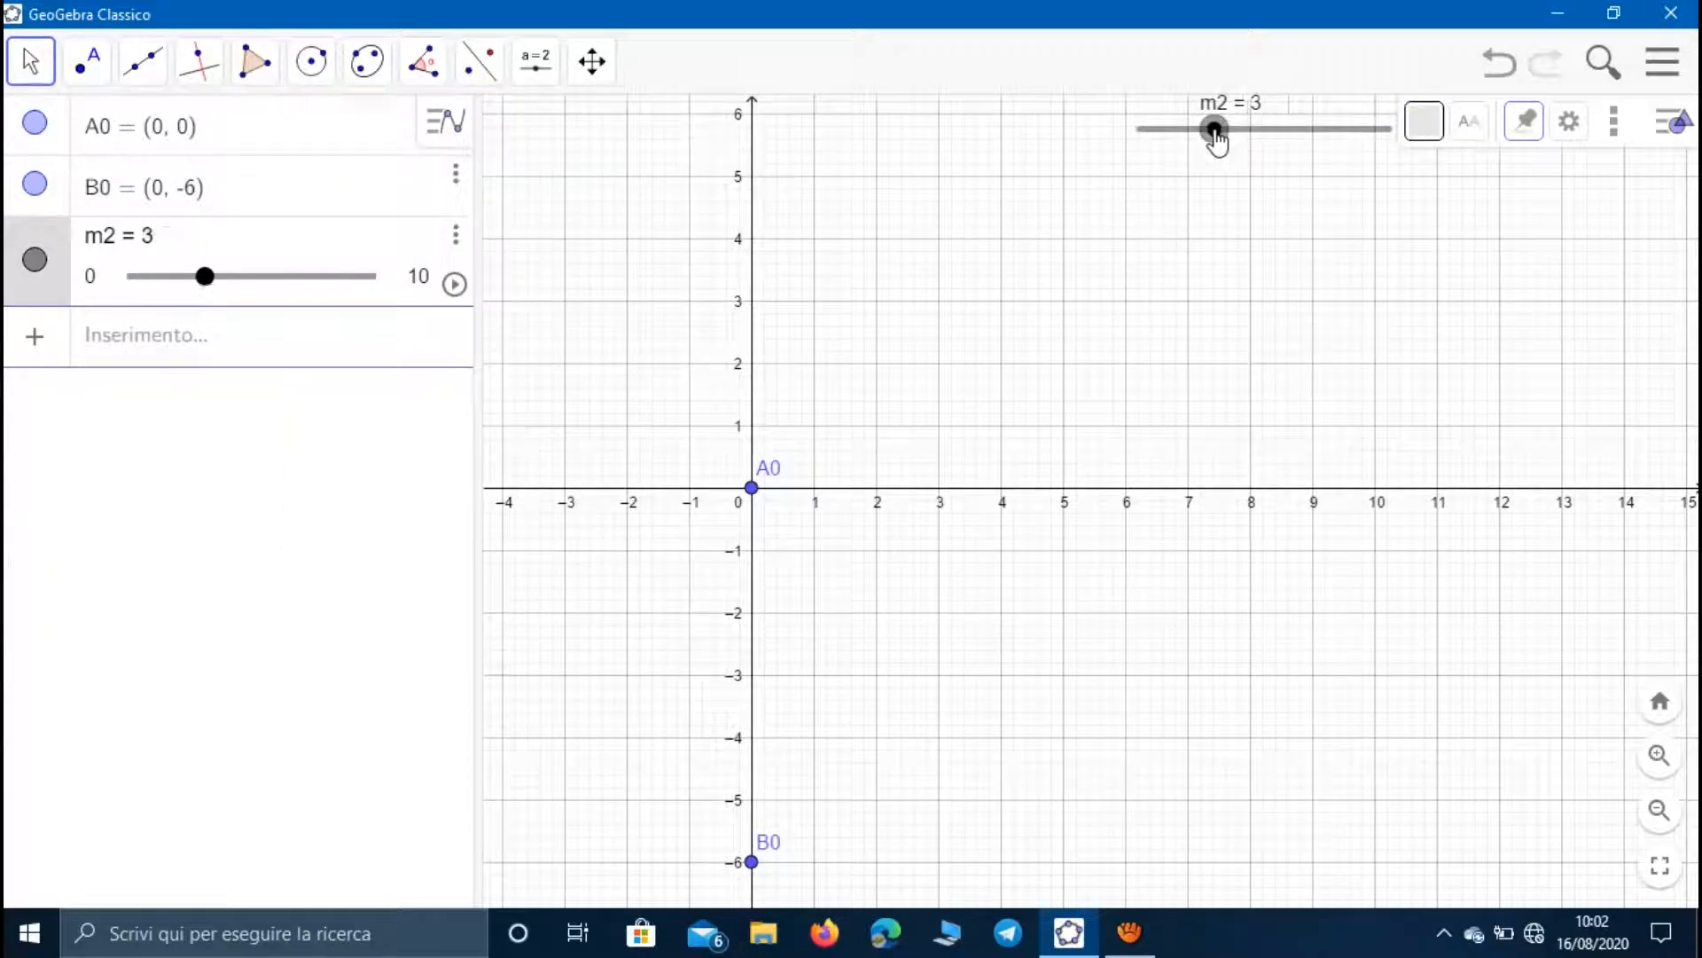
- Draw a circle centred on A0 with radius m2
{"action": "left_click", "coordinate": [330, 76]}
{"action": "left_click", "coordinate": [355, 188]}
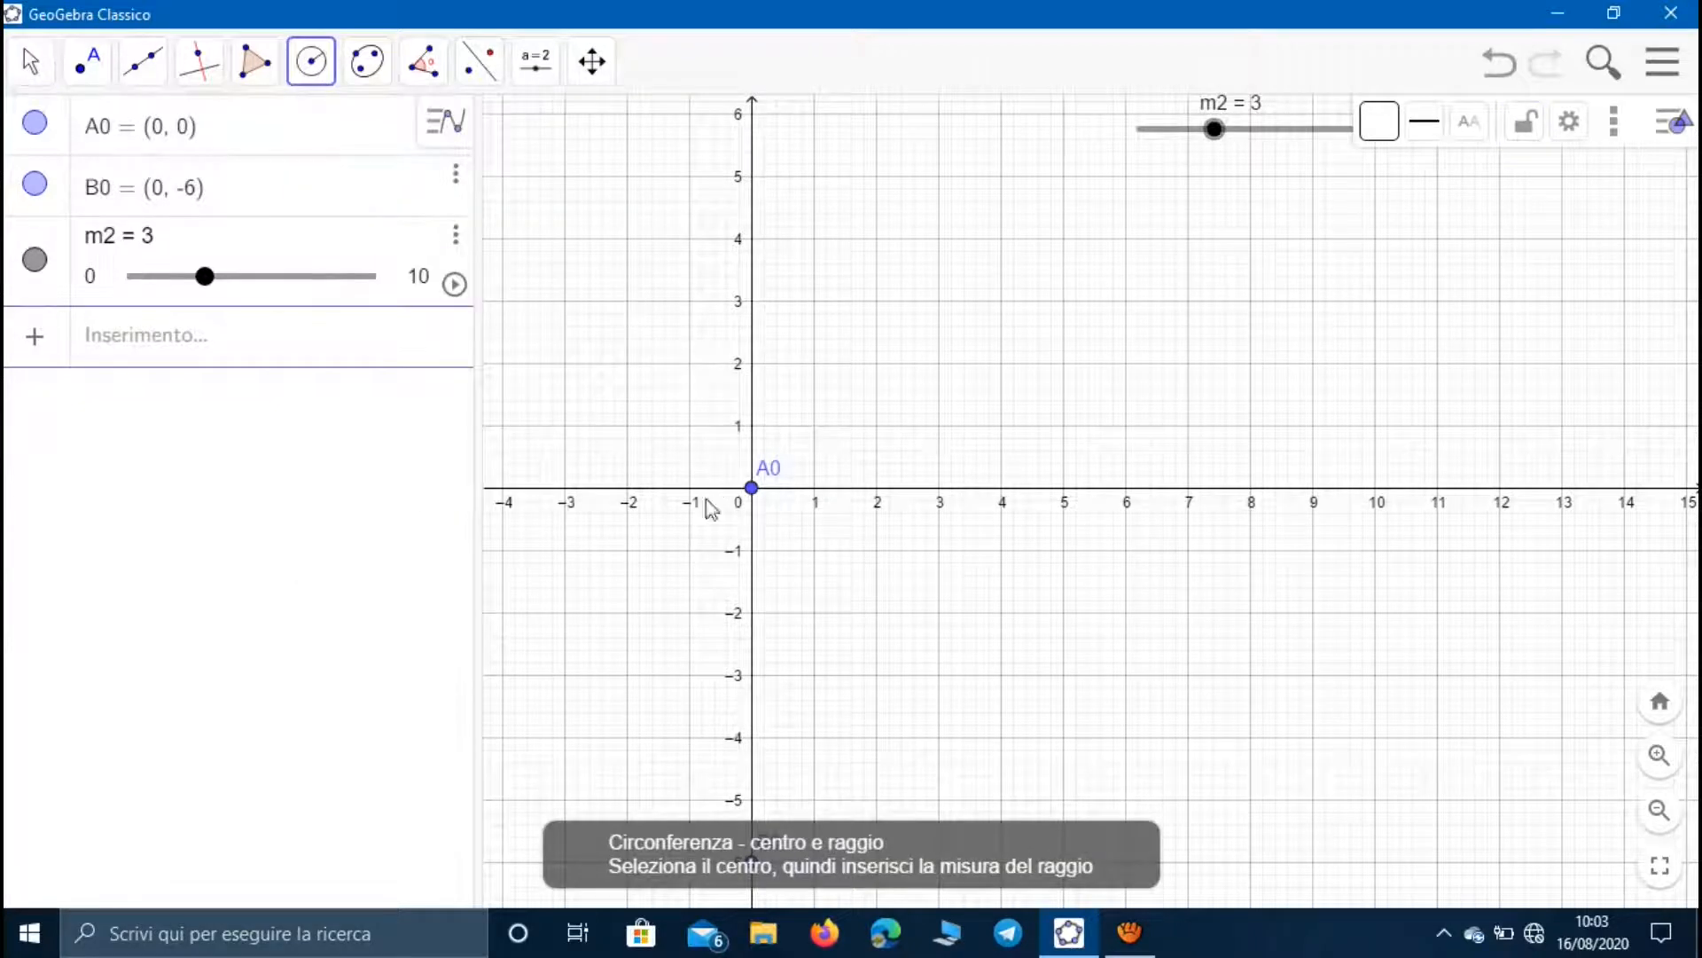
{"action": "left_click", "coordinate": [755, 497]}
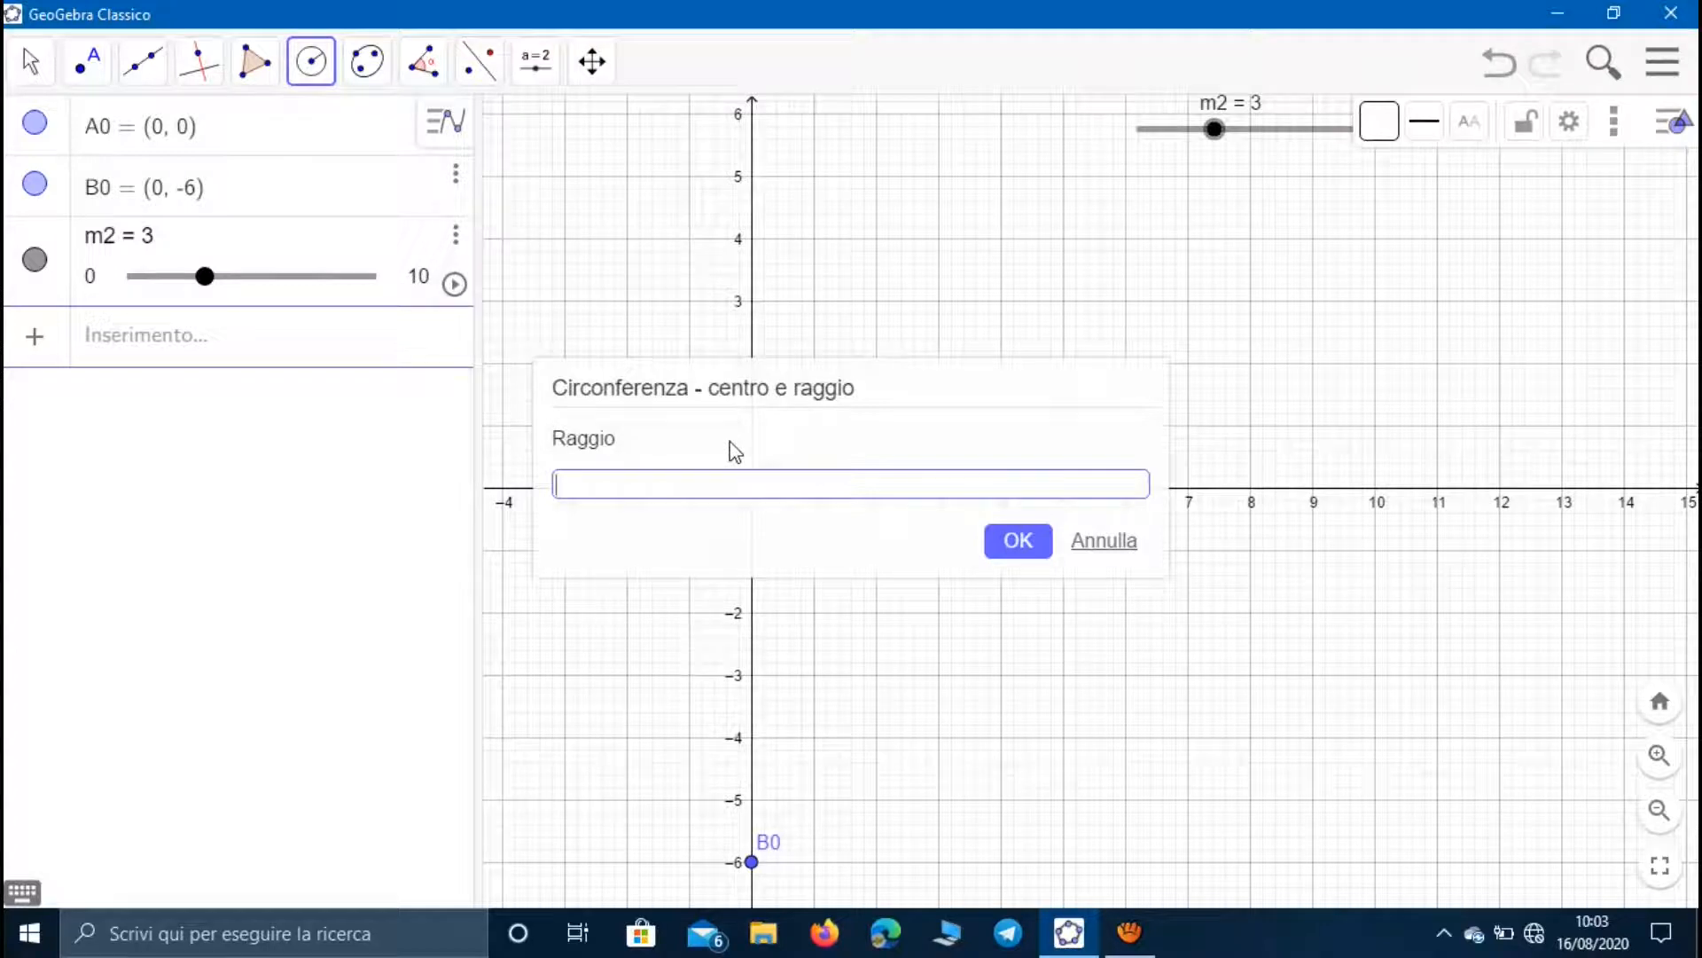
{"action": "key", "text": "Return"}
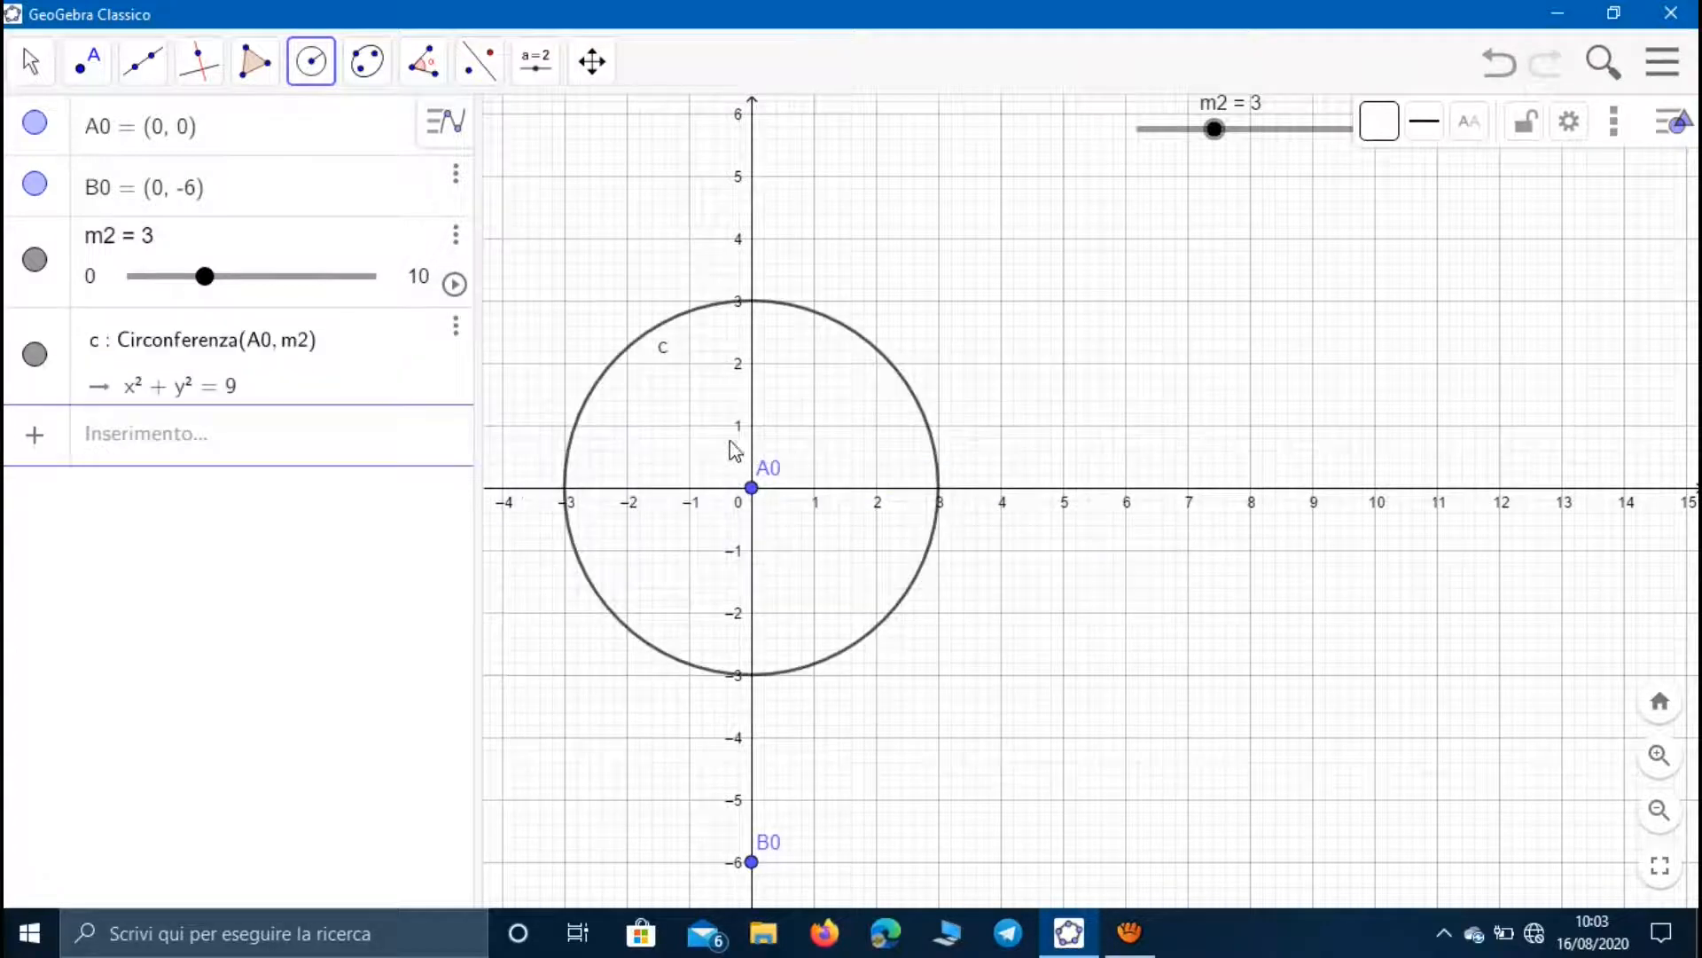
- Place a point where the circle crosses the positive x-axis
{"action": "left_click", "coordinate": [87, 60]}
{"action": "left_click", "coordinate": [149, 196]}
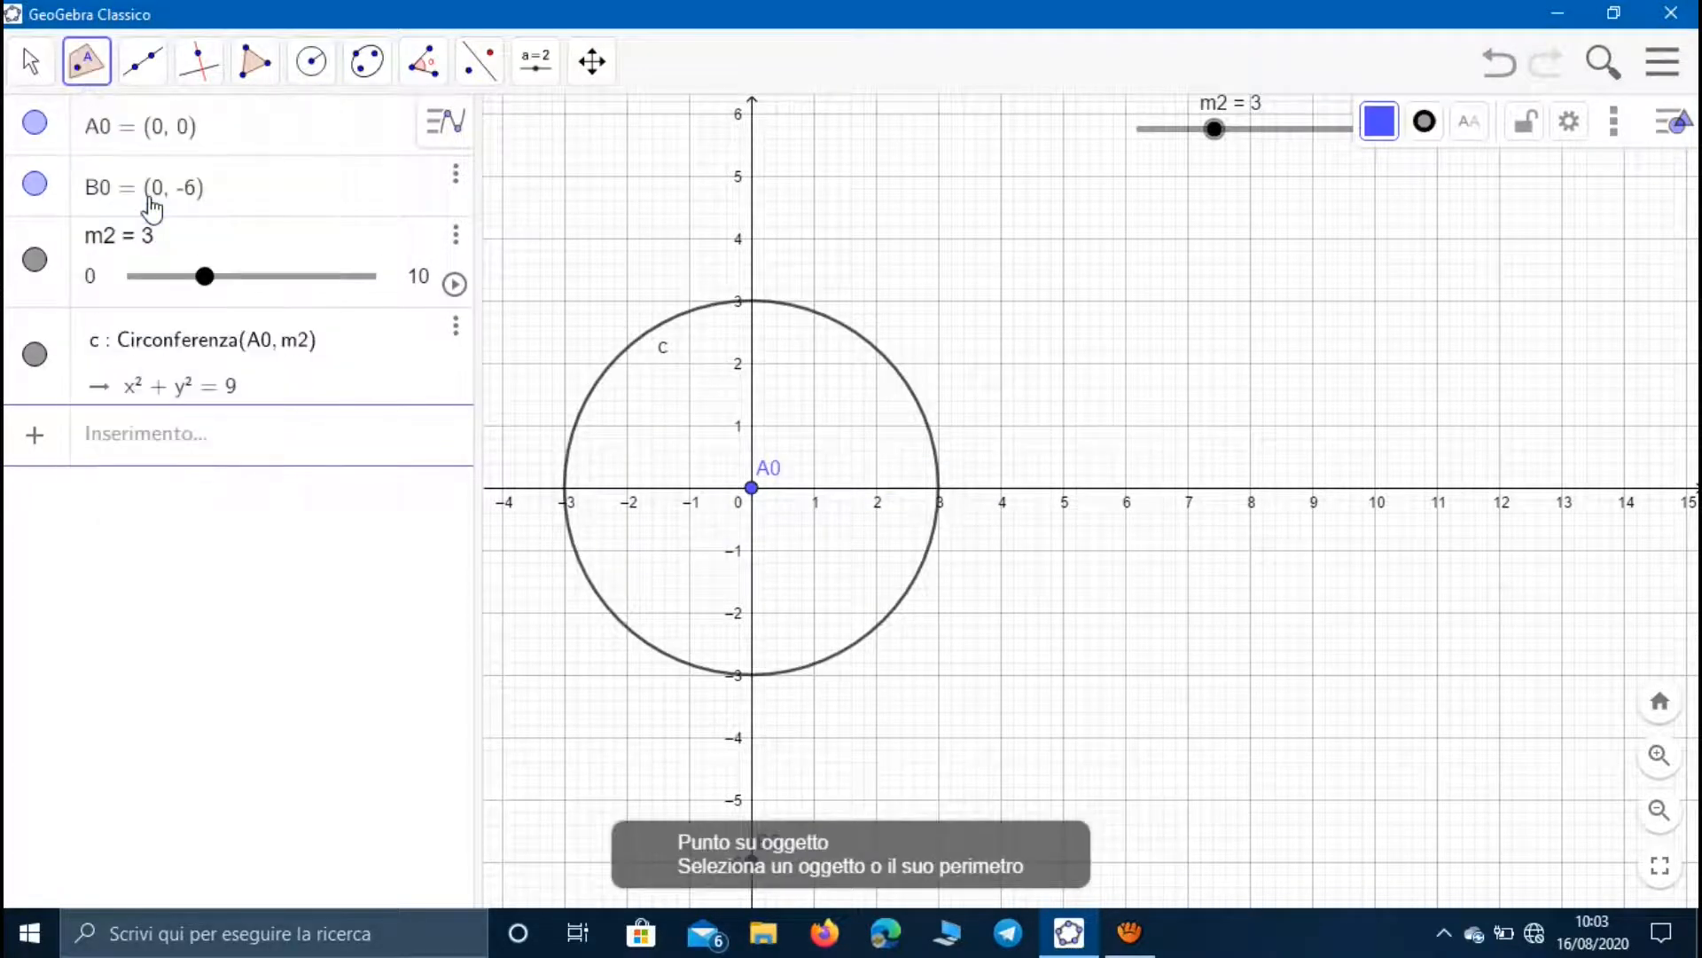
{"action": "left_click", "coordinate": [939, 489]}
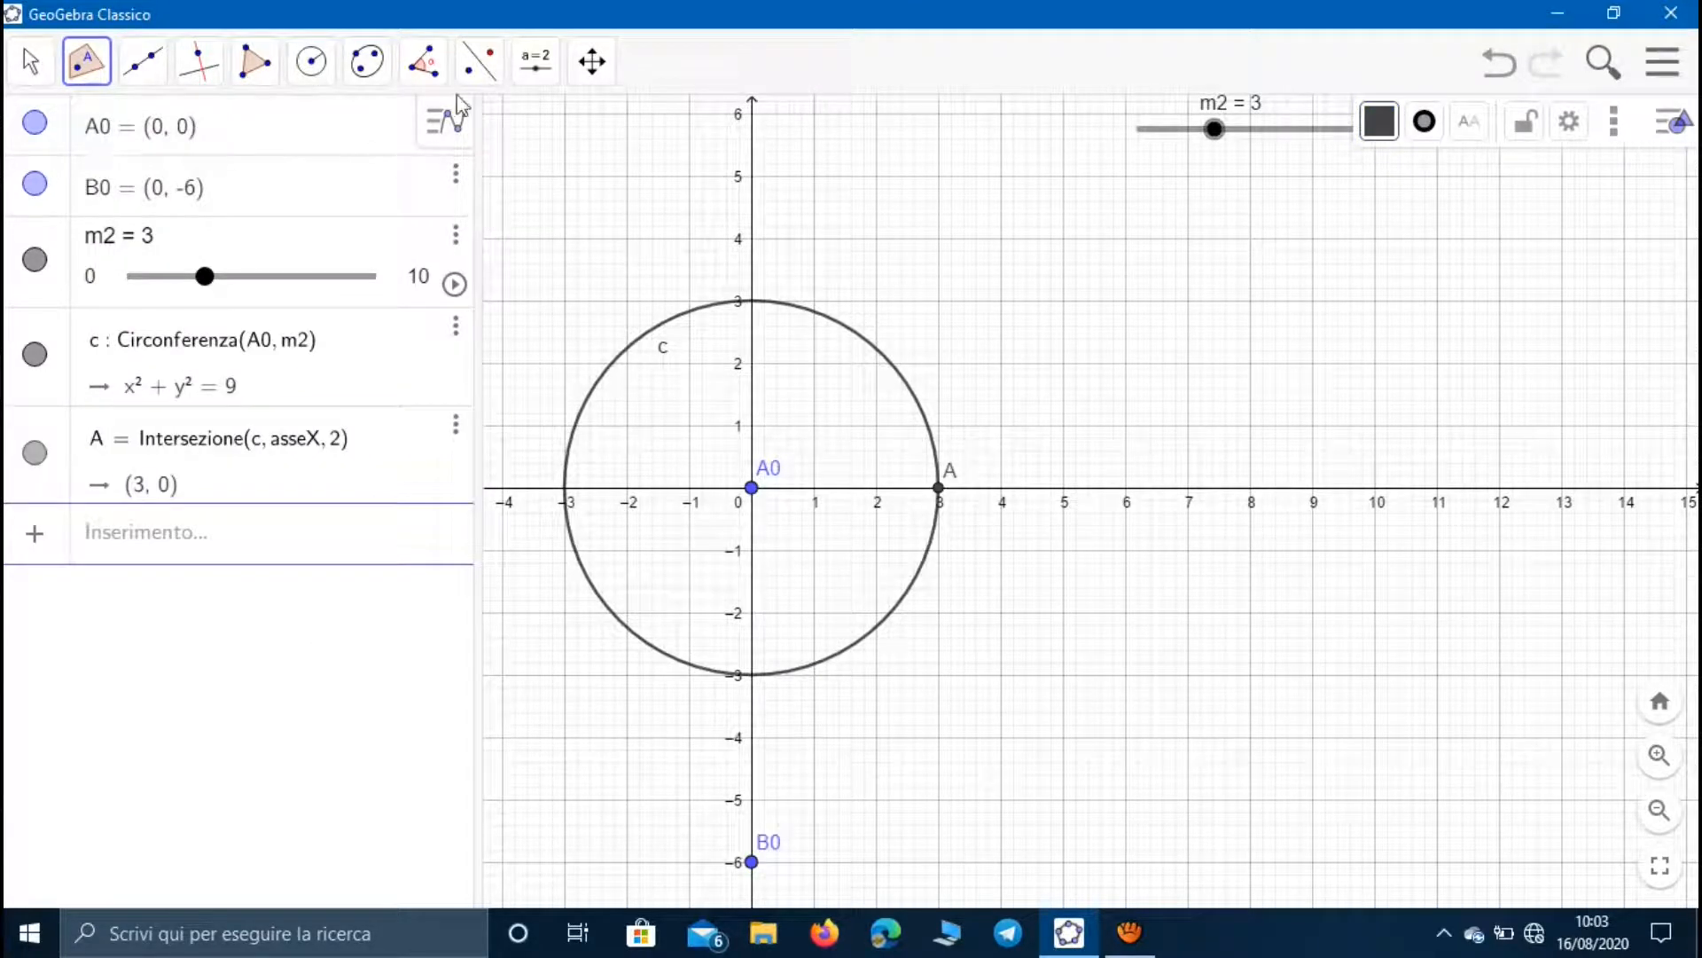
- Create an angle slider named α ranging from 0° to 360° with a 1° increment, beside the m2 slider
{"action": "left_click", "coordinate": [550, 64]}
{"action": "left_click", "coordinate": [603, 135]}
{"action": "left_click", "coordinate": [1430, 236]}
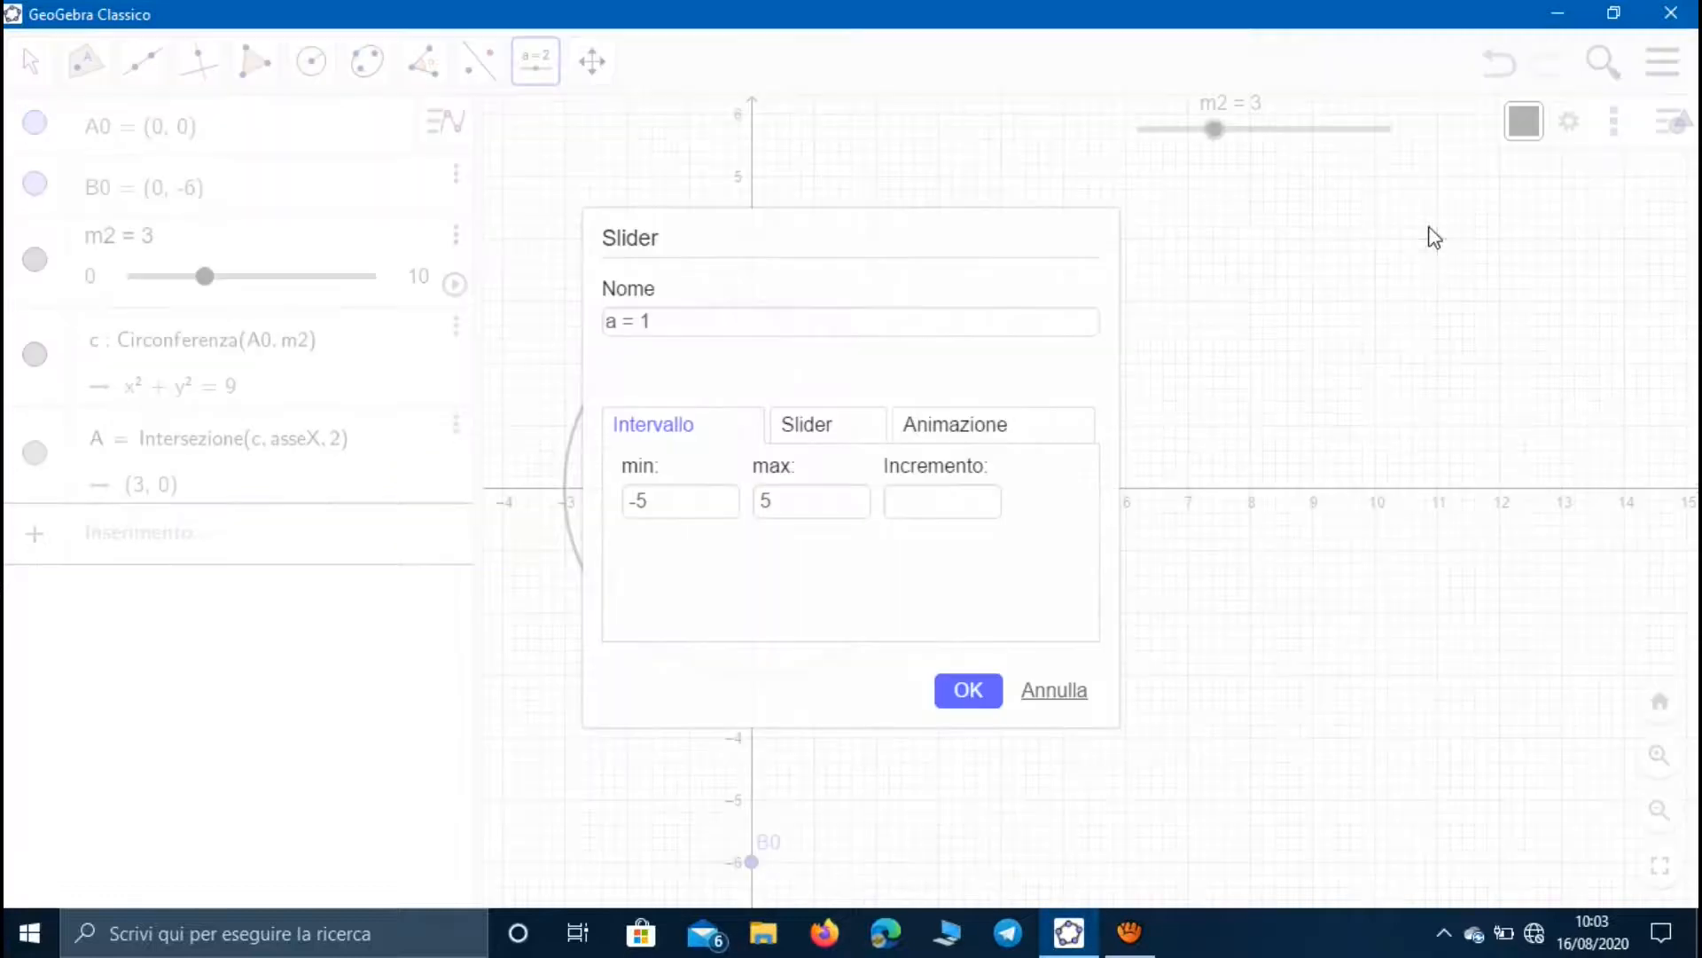
{"action": "double_click", "coordinate": [645, 321]}
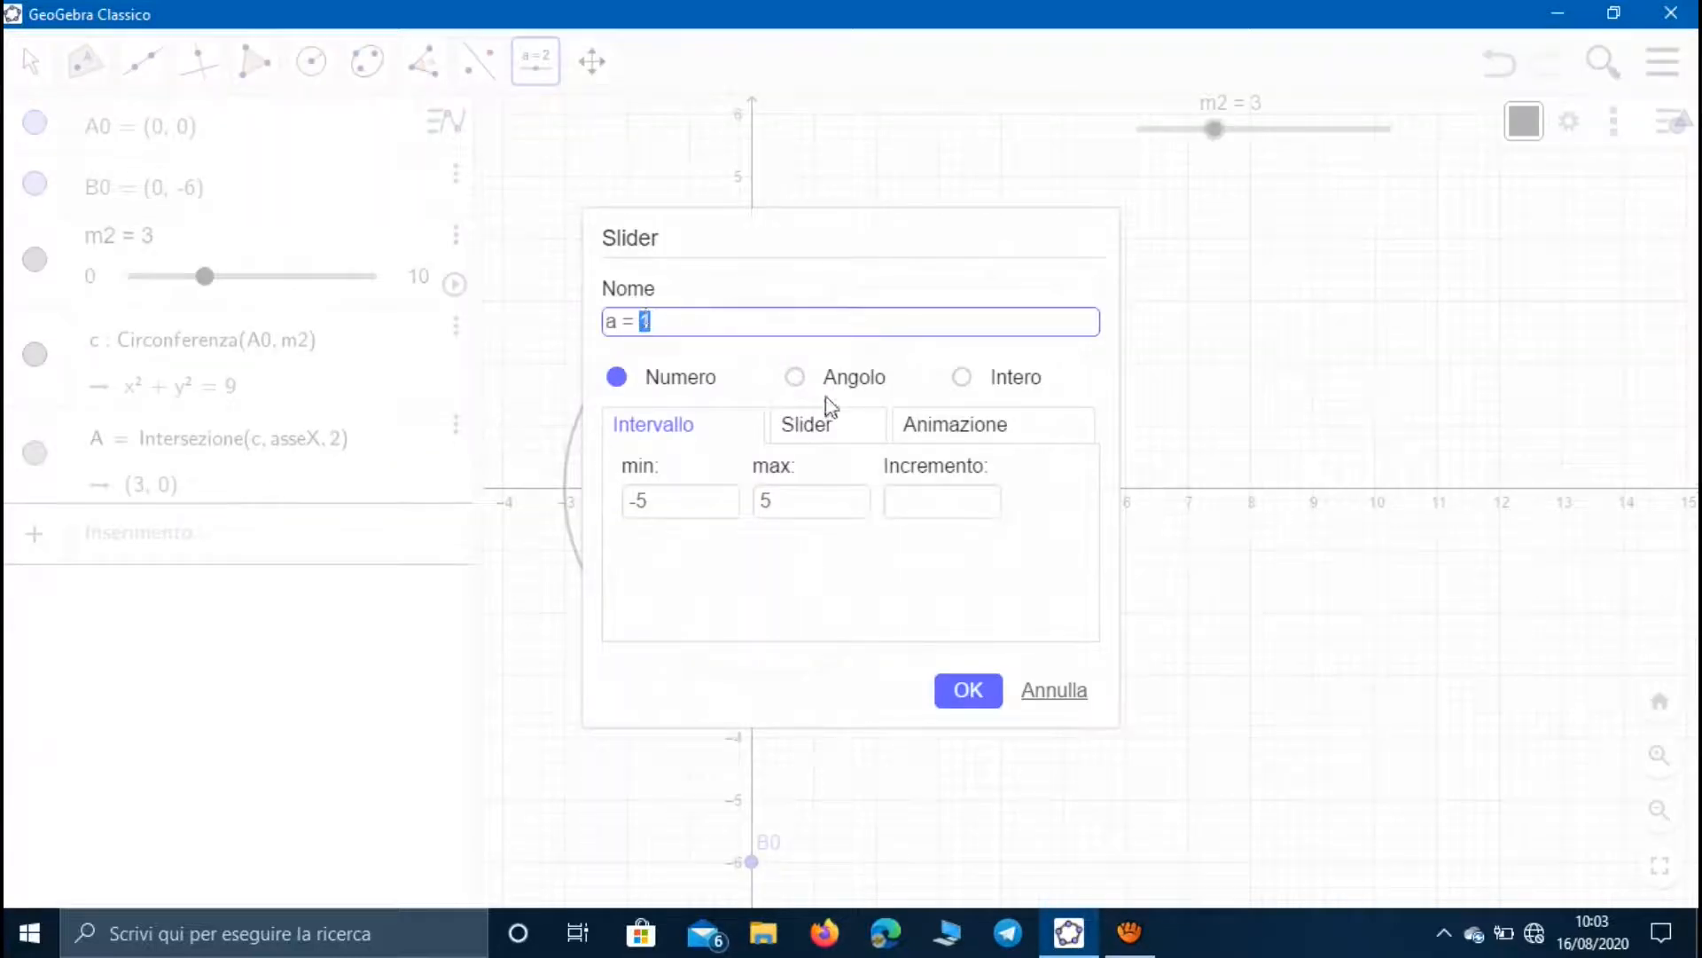
{"action": "left_click", "coordinate": [795, 377]}
{"action": "double_click", "coordinate": [632, 323]}
{"action": "key", "text": "BackSpace"}
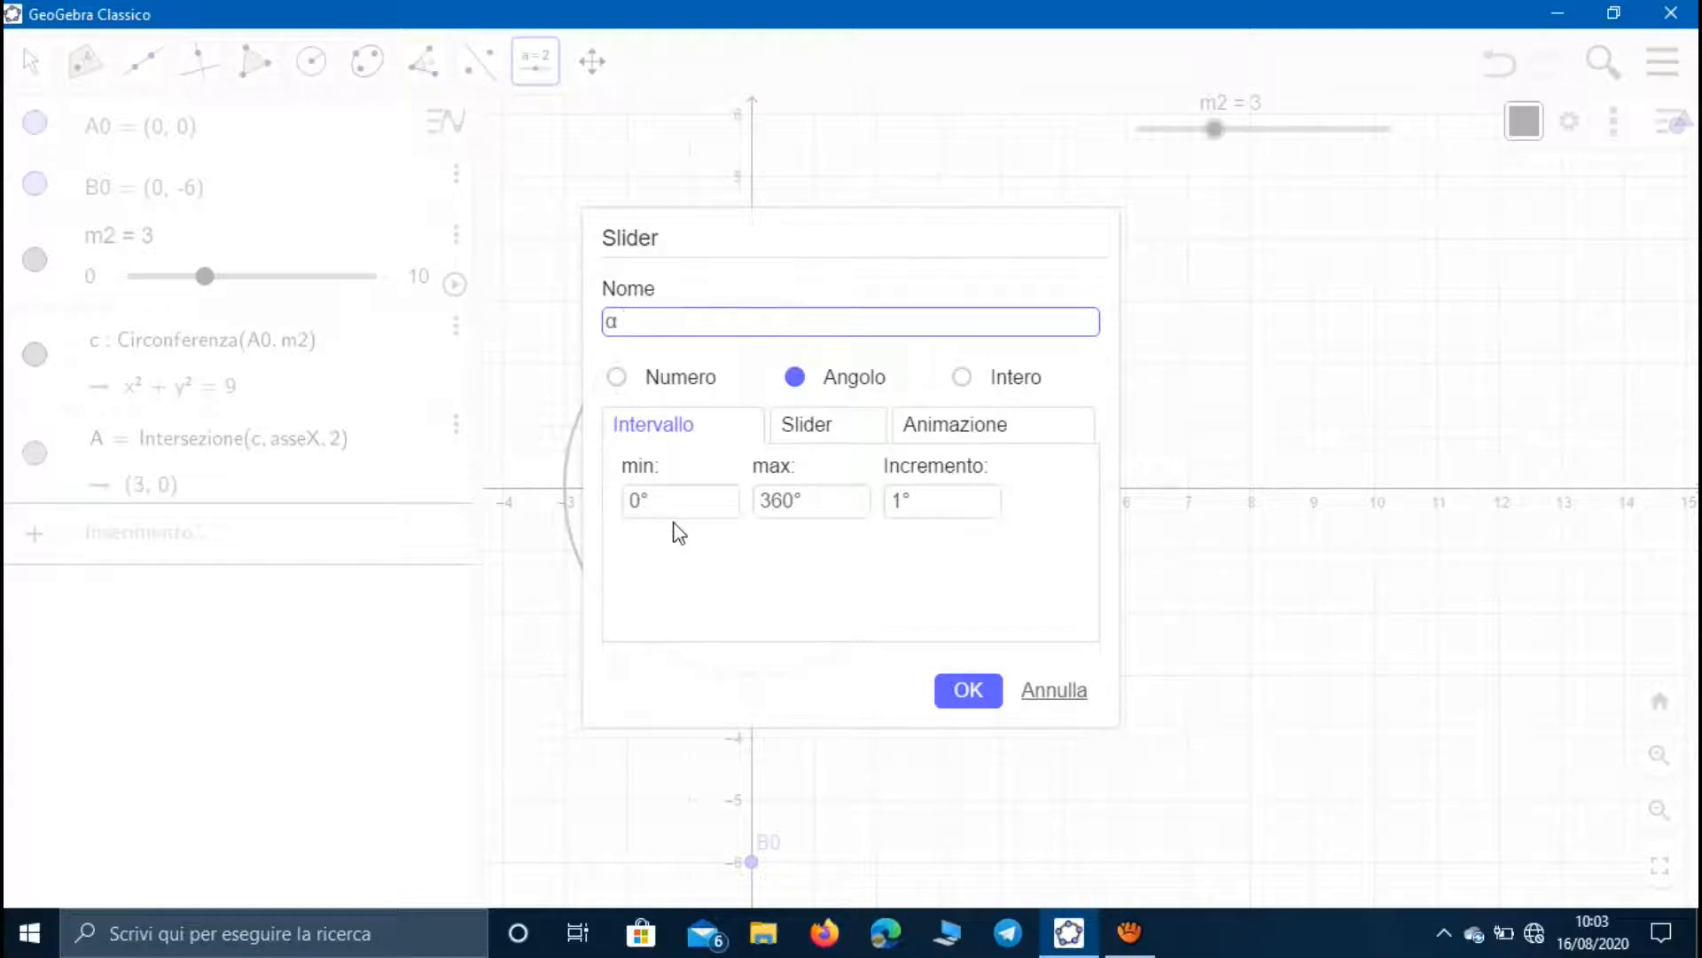
{"action": "left_click", "coordinate": [968, 690]}
- Construct a counterclockwise angle of size α from point A about vertex A0
{"action": "left_click", "coordinate": [423, 61]}
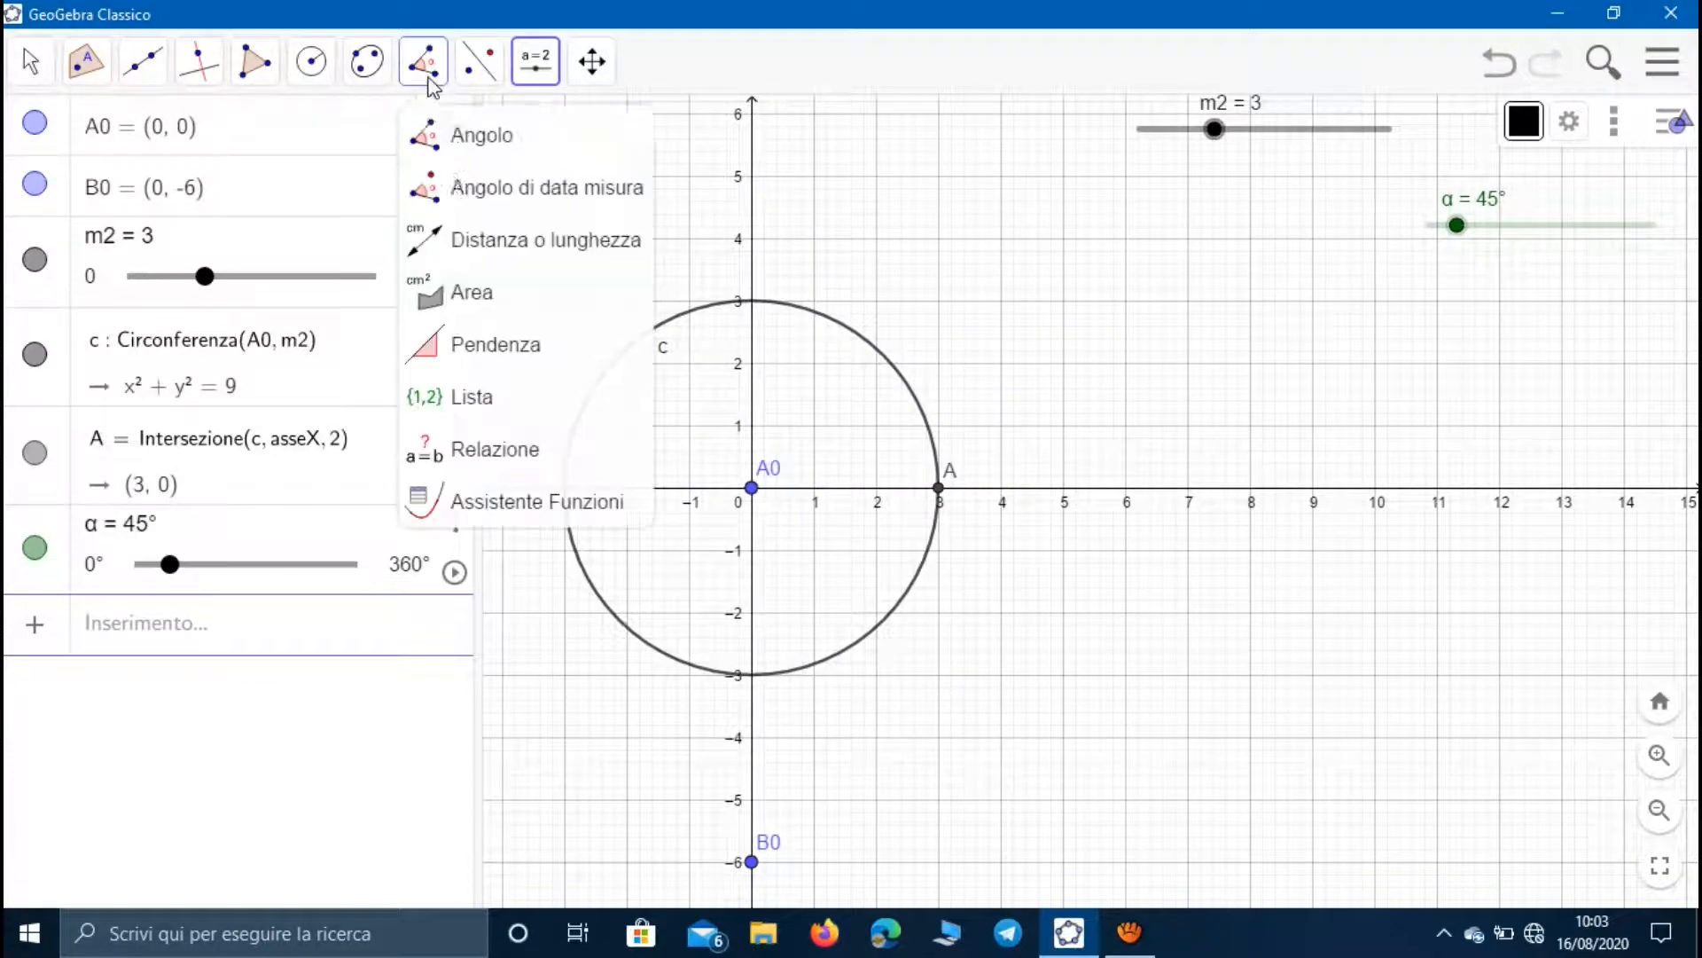
{"action": "left_click", "coordinate": [457, 191]}
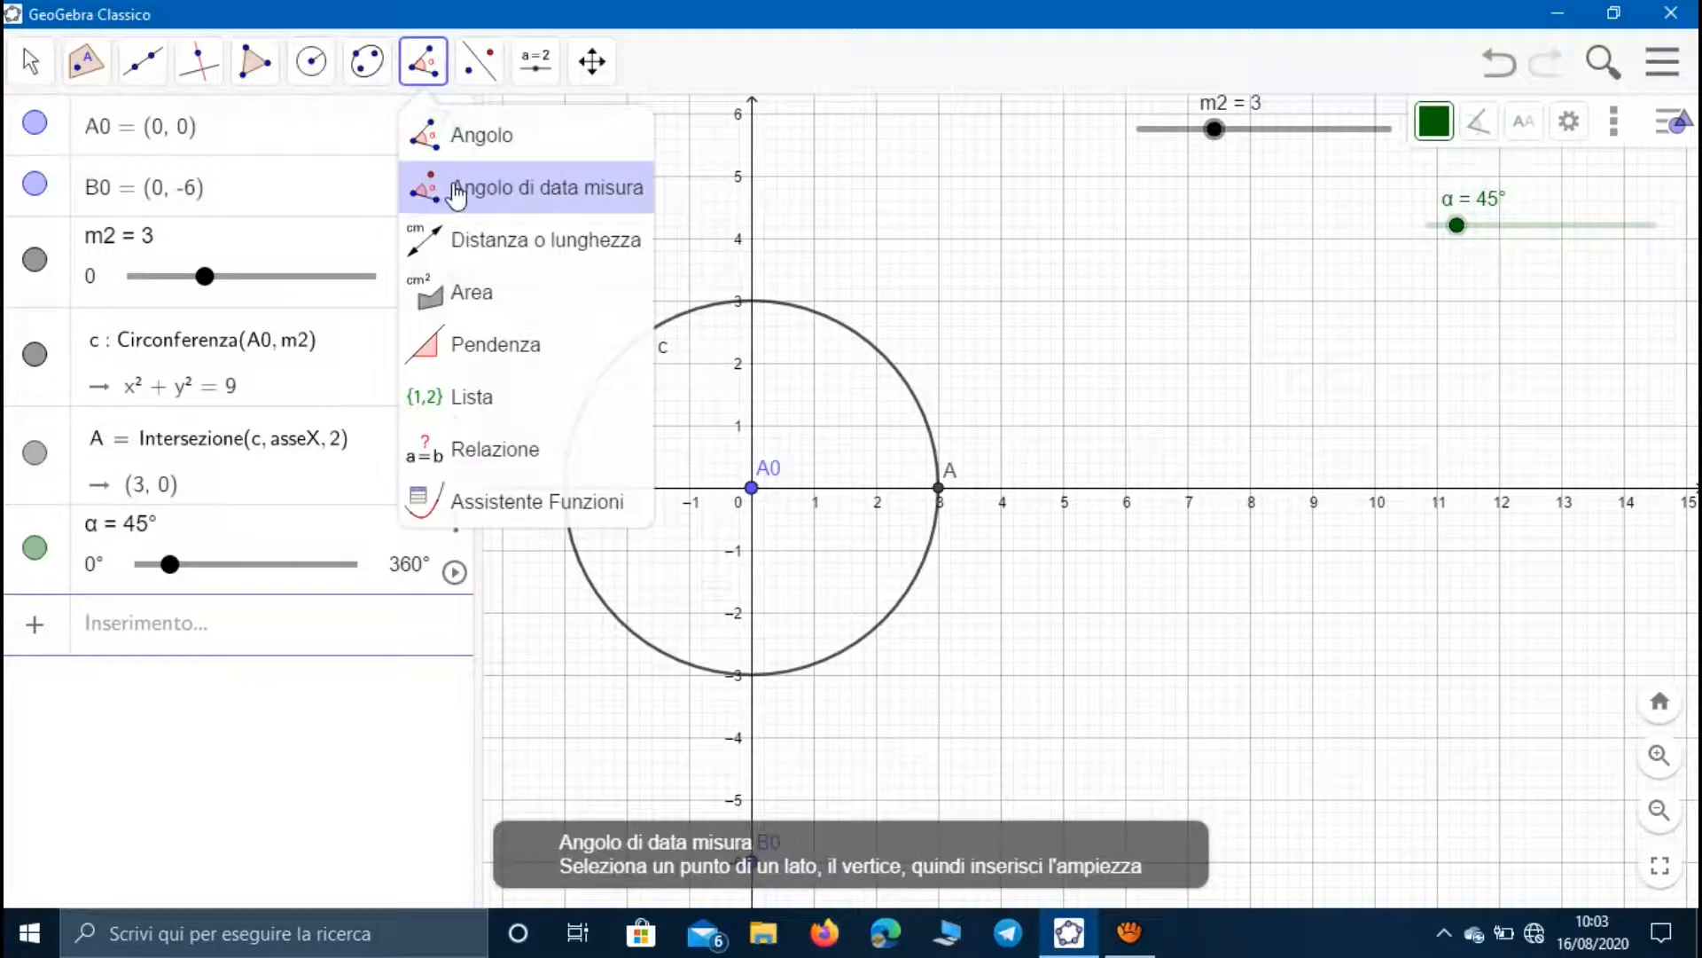
{"action": "left_click", "coordinate": [939, 488]}
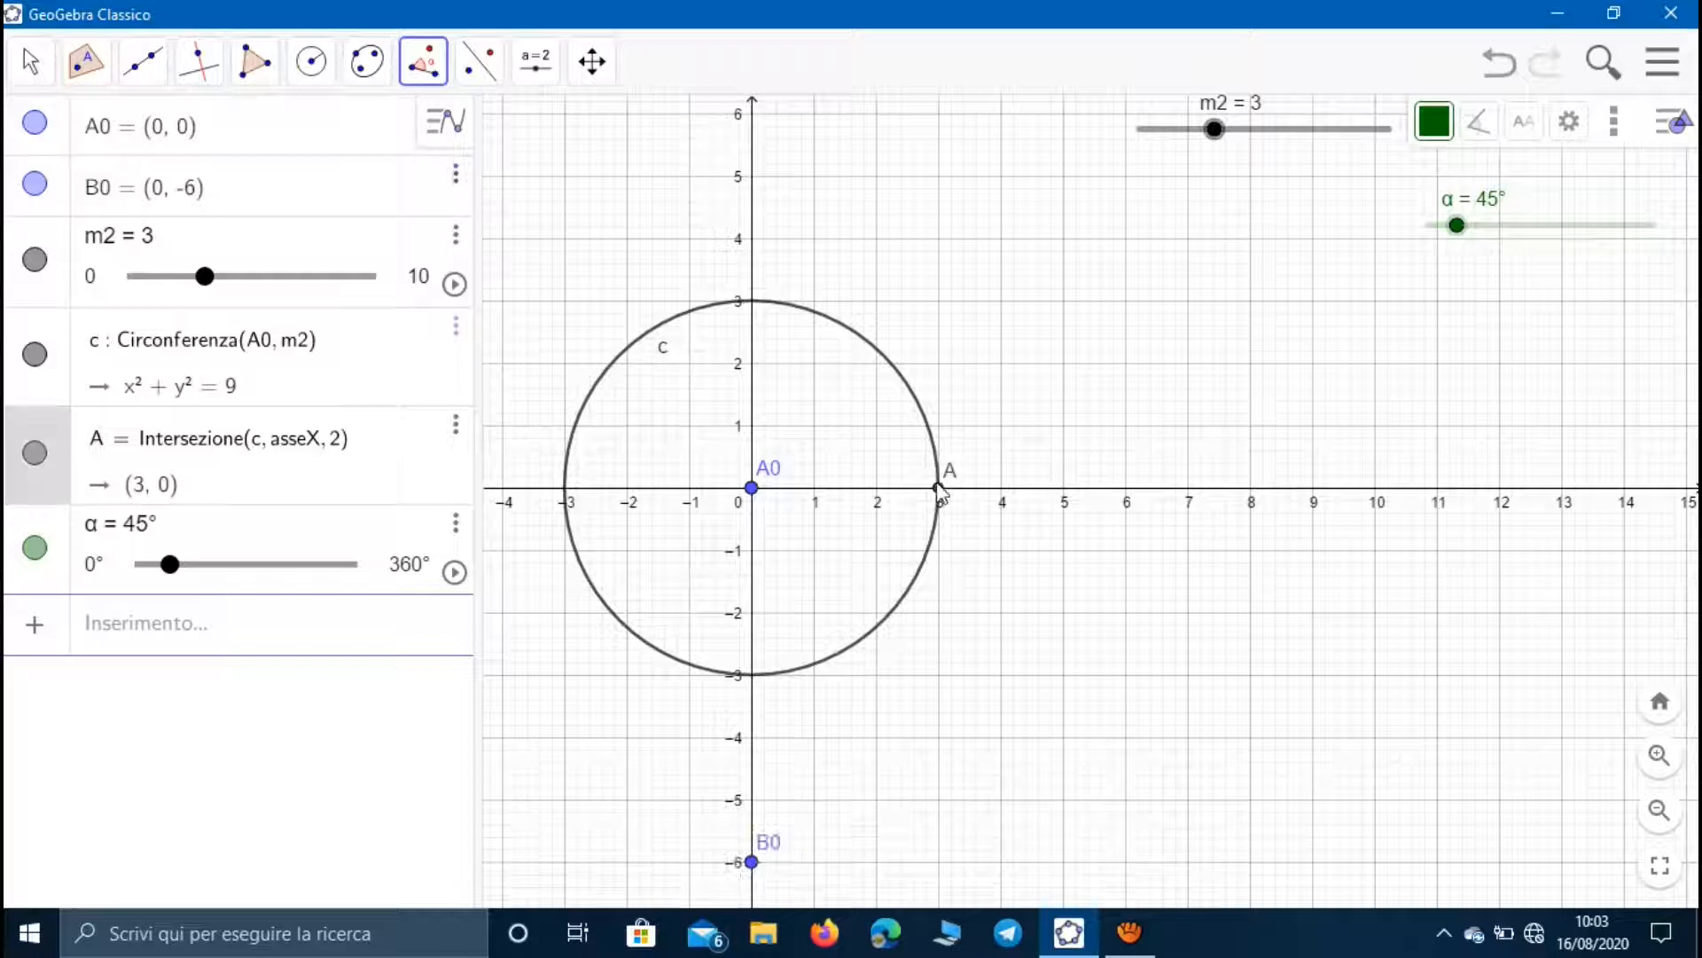
{"action": "left_click", "coordinate": [750, 490]}
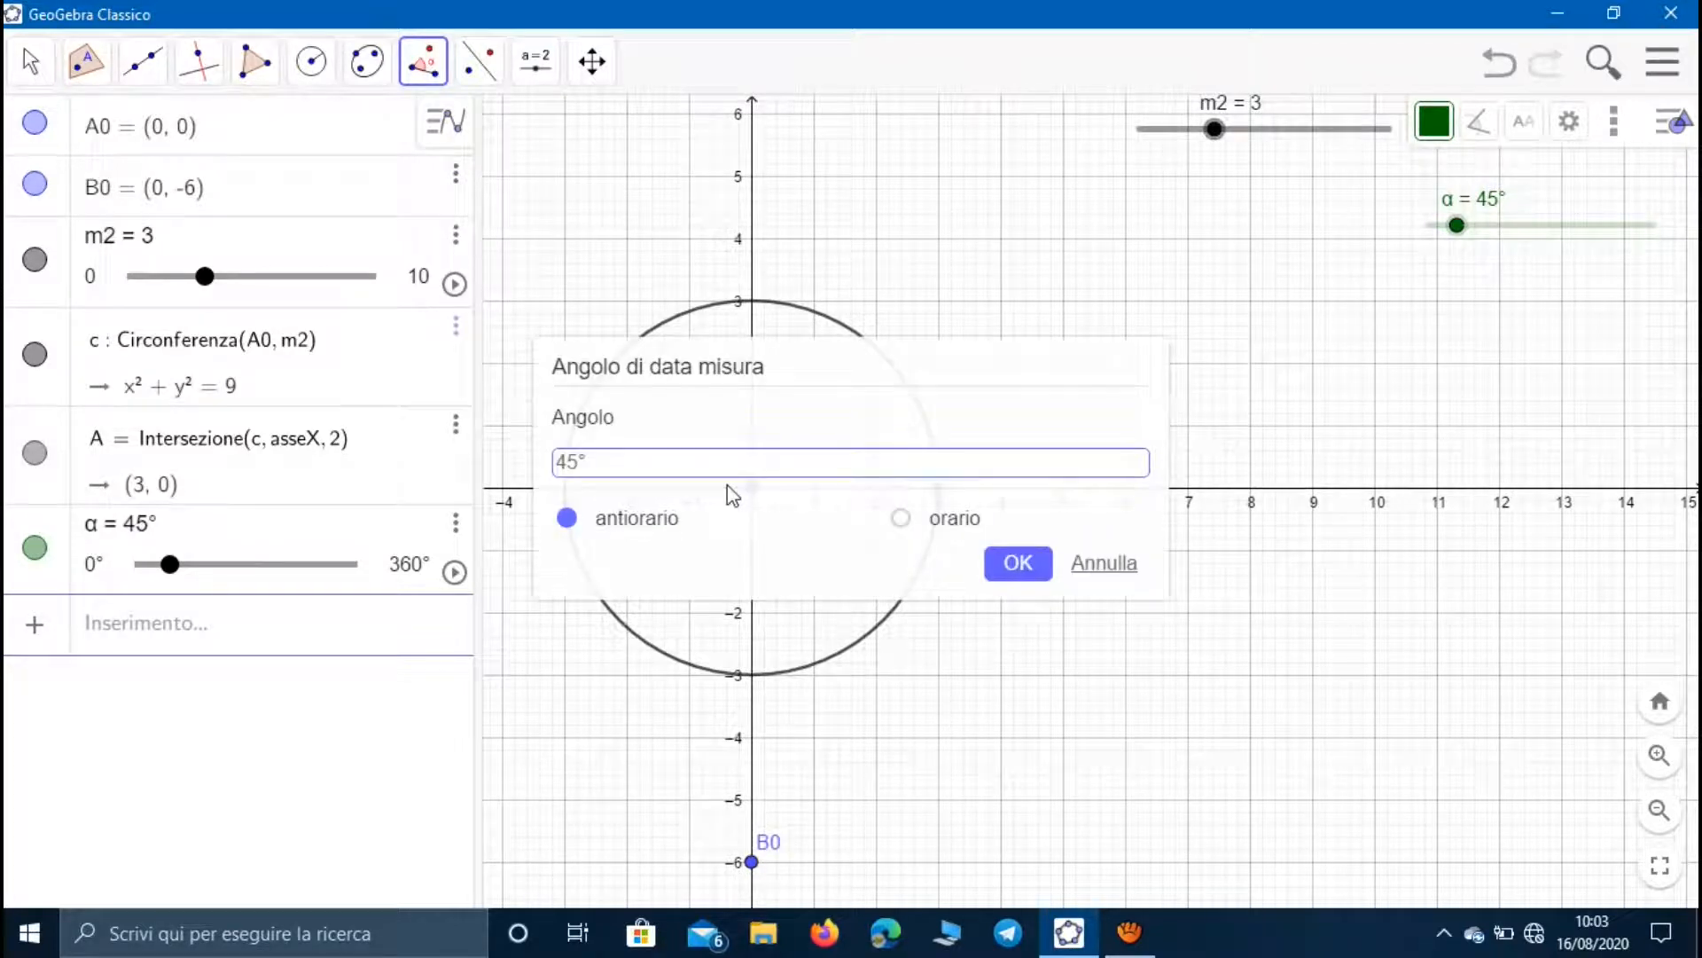
{"action": "left_click", "coordinate": [237, 632]}
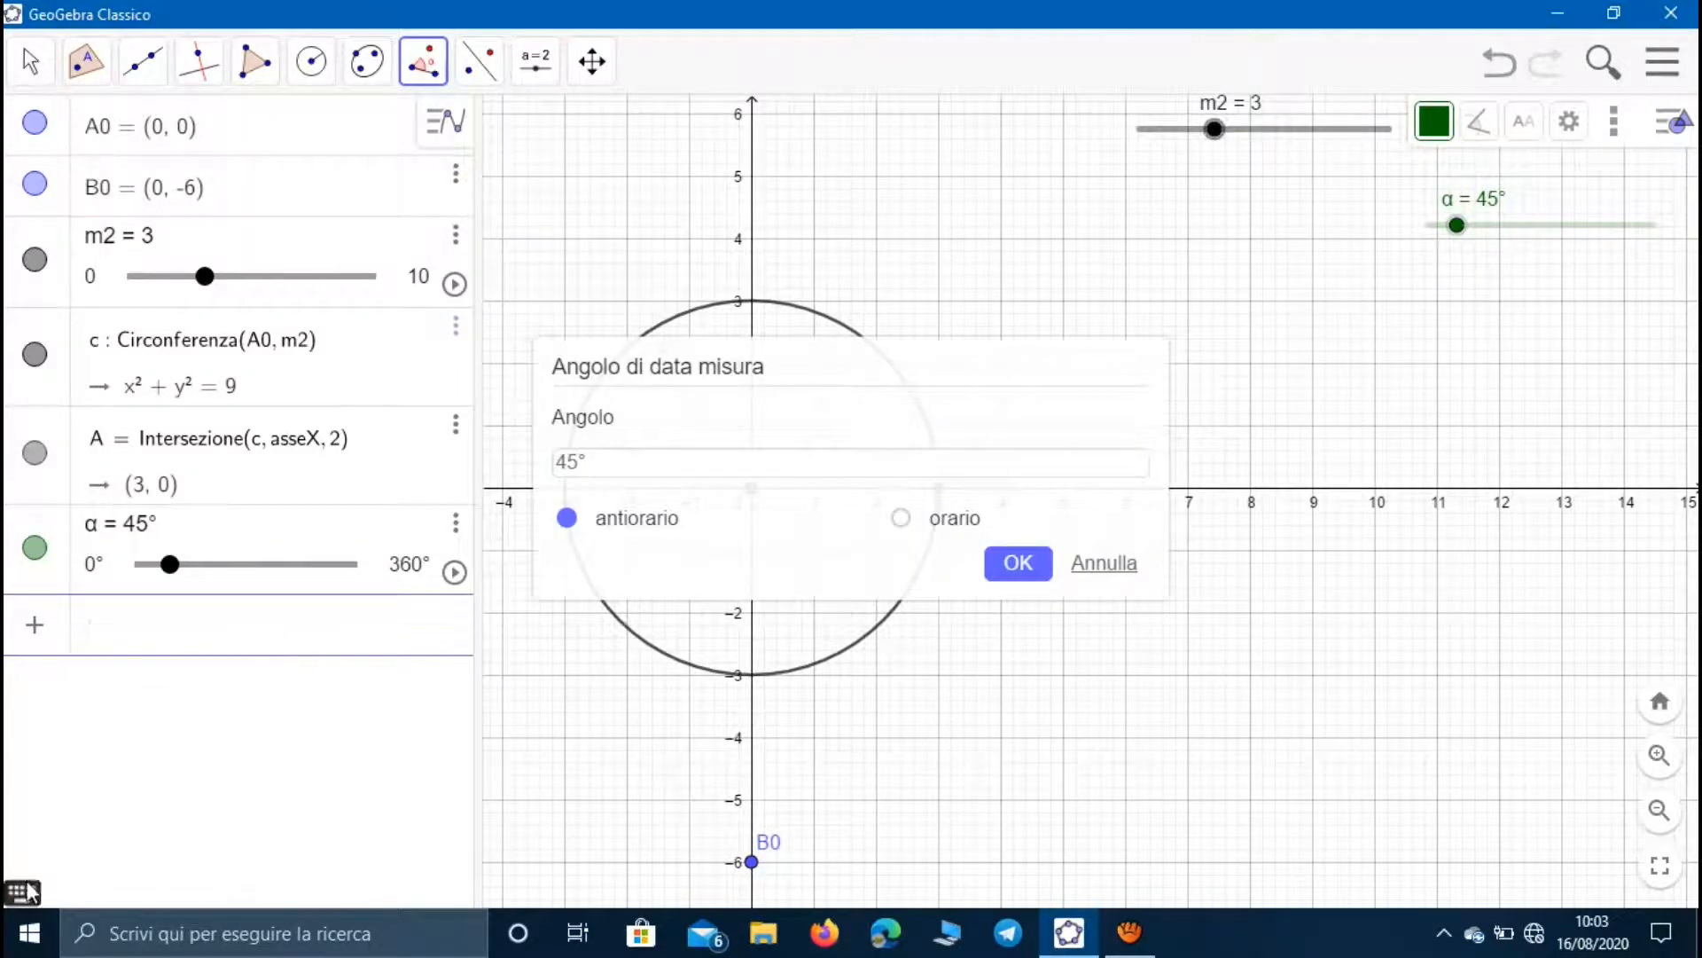
{"action": "left_click", "coordinate": [656, 322]}
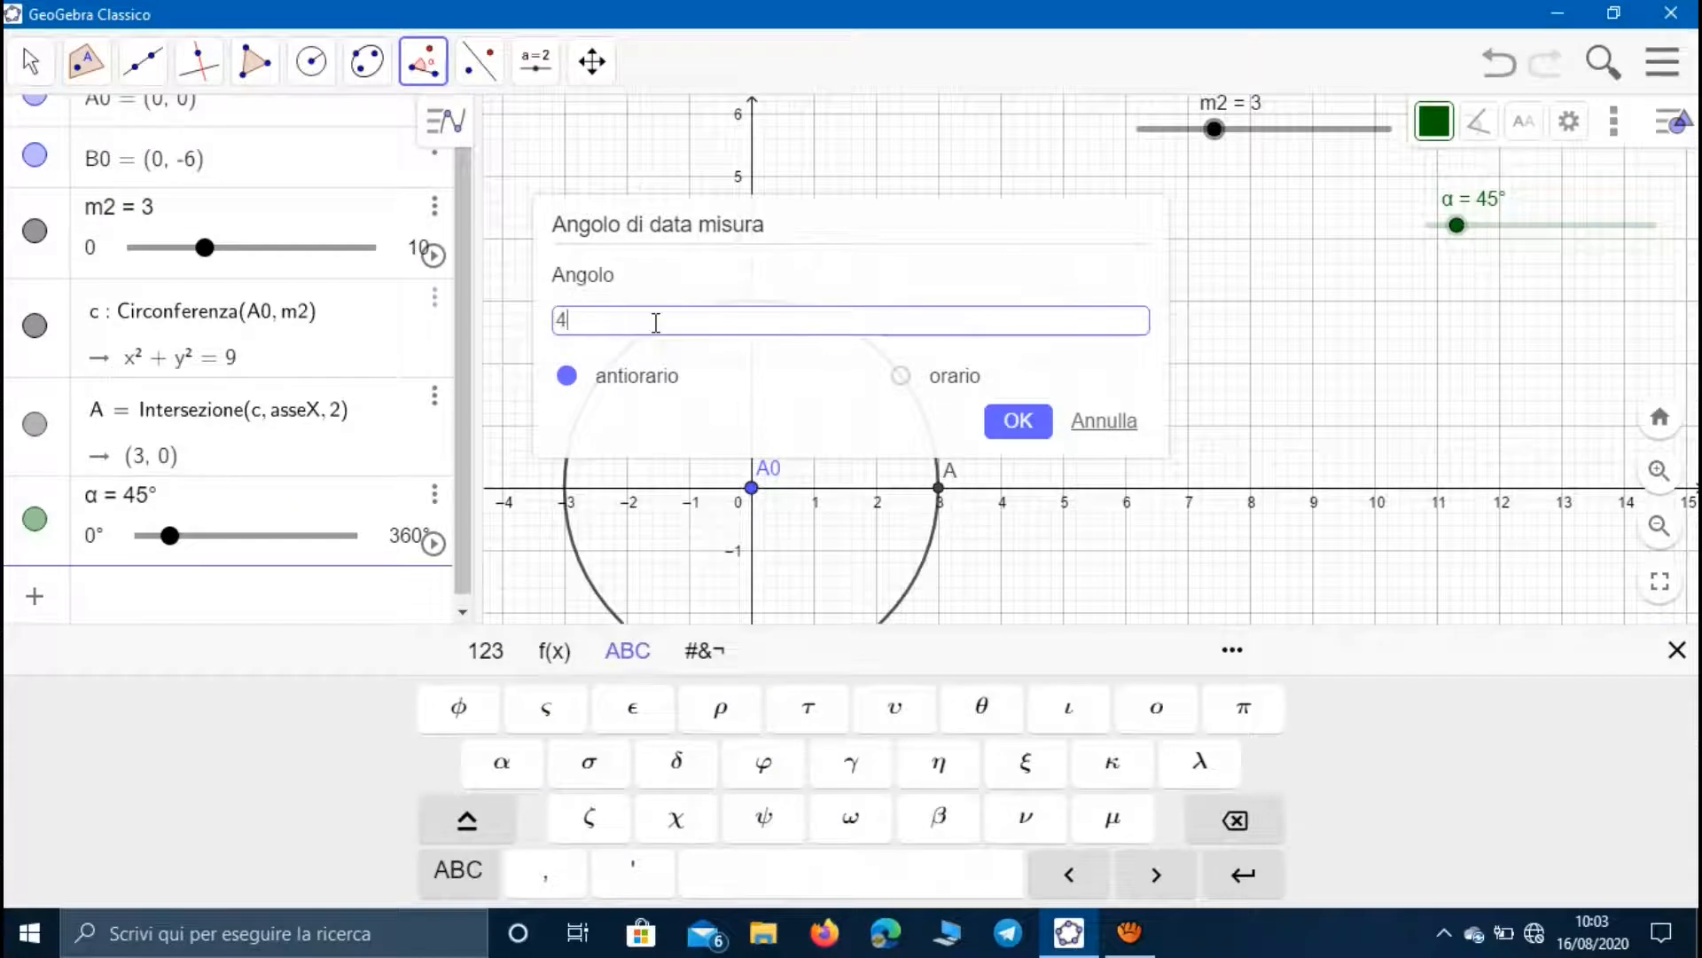
{"action": "left_click", "coordinate": [507, 768]}
{"action": "left_click", "coordinate": [1018, 420]}
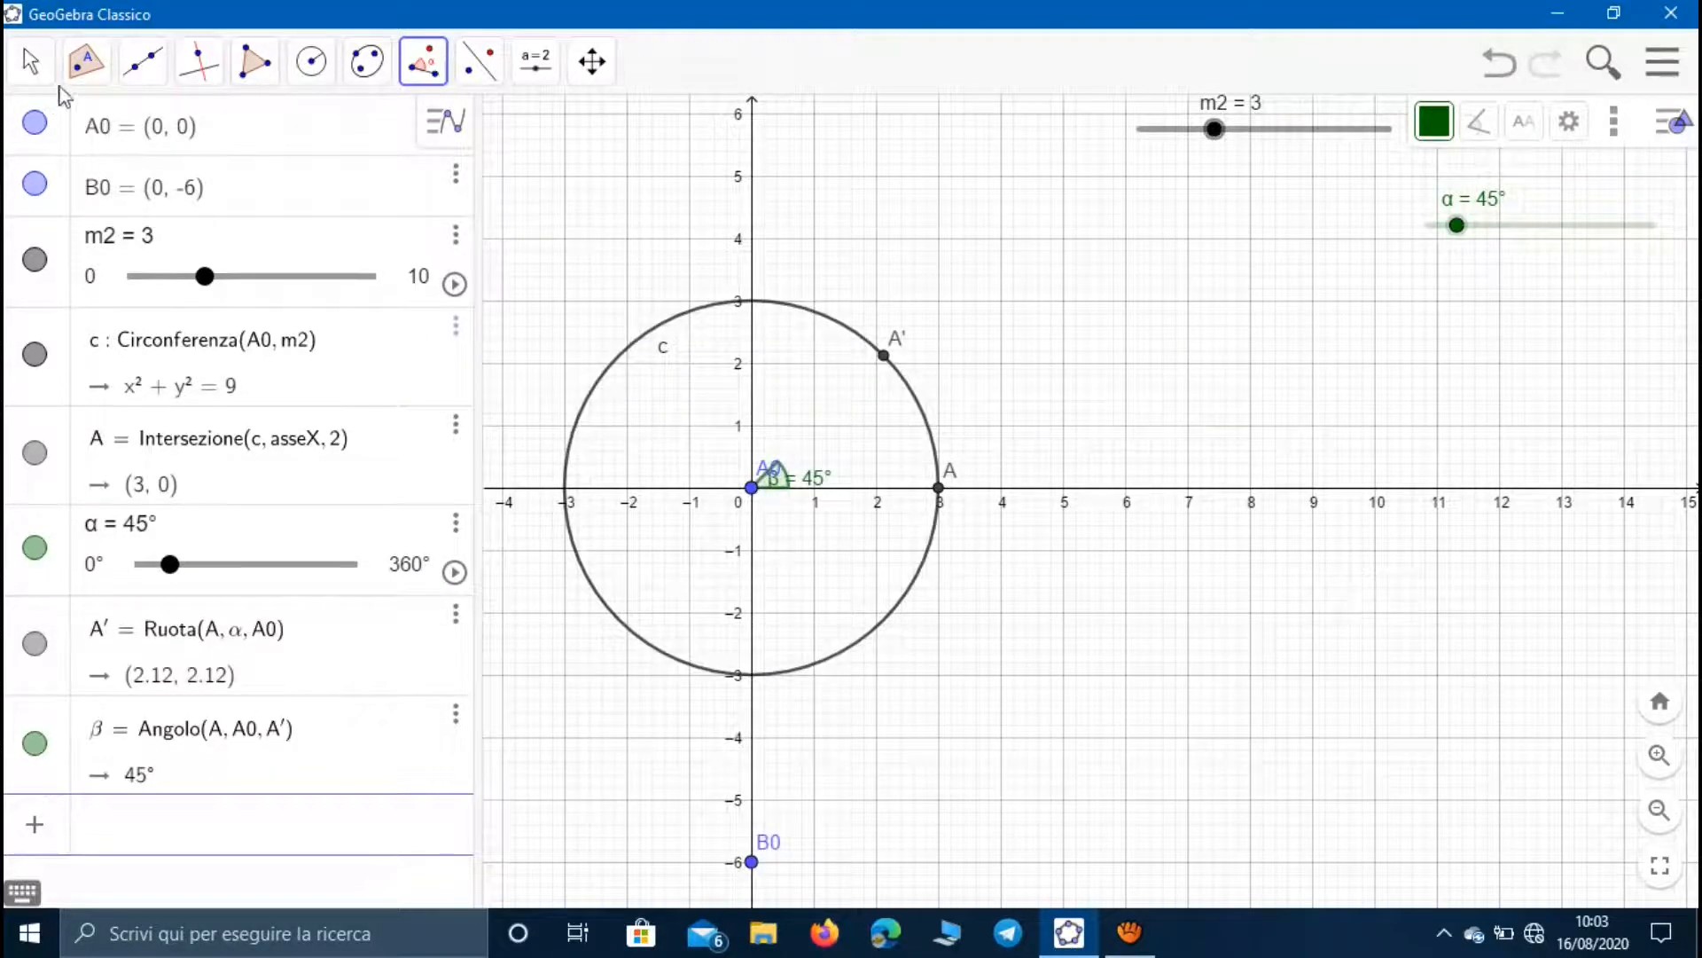
- Set slider α to 50° and hide angle β and the original point A on the x-axis
{"action": "left_click", "coordinate": [31, 60]}
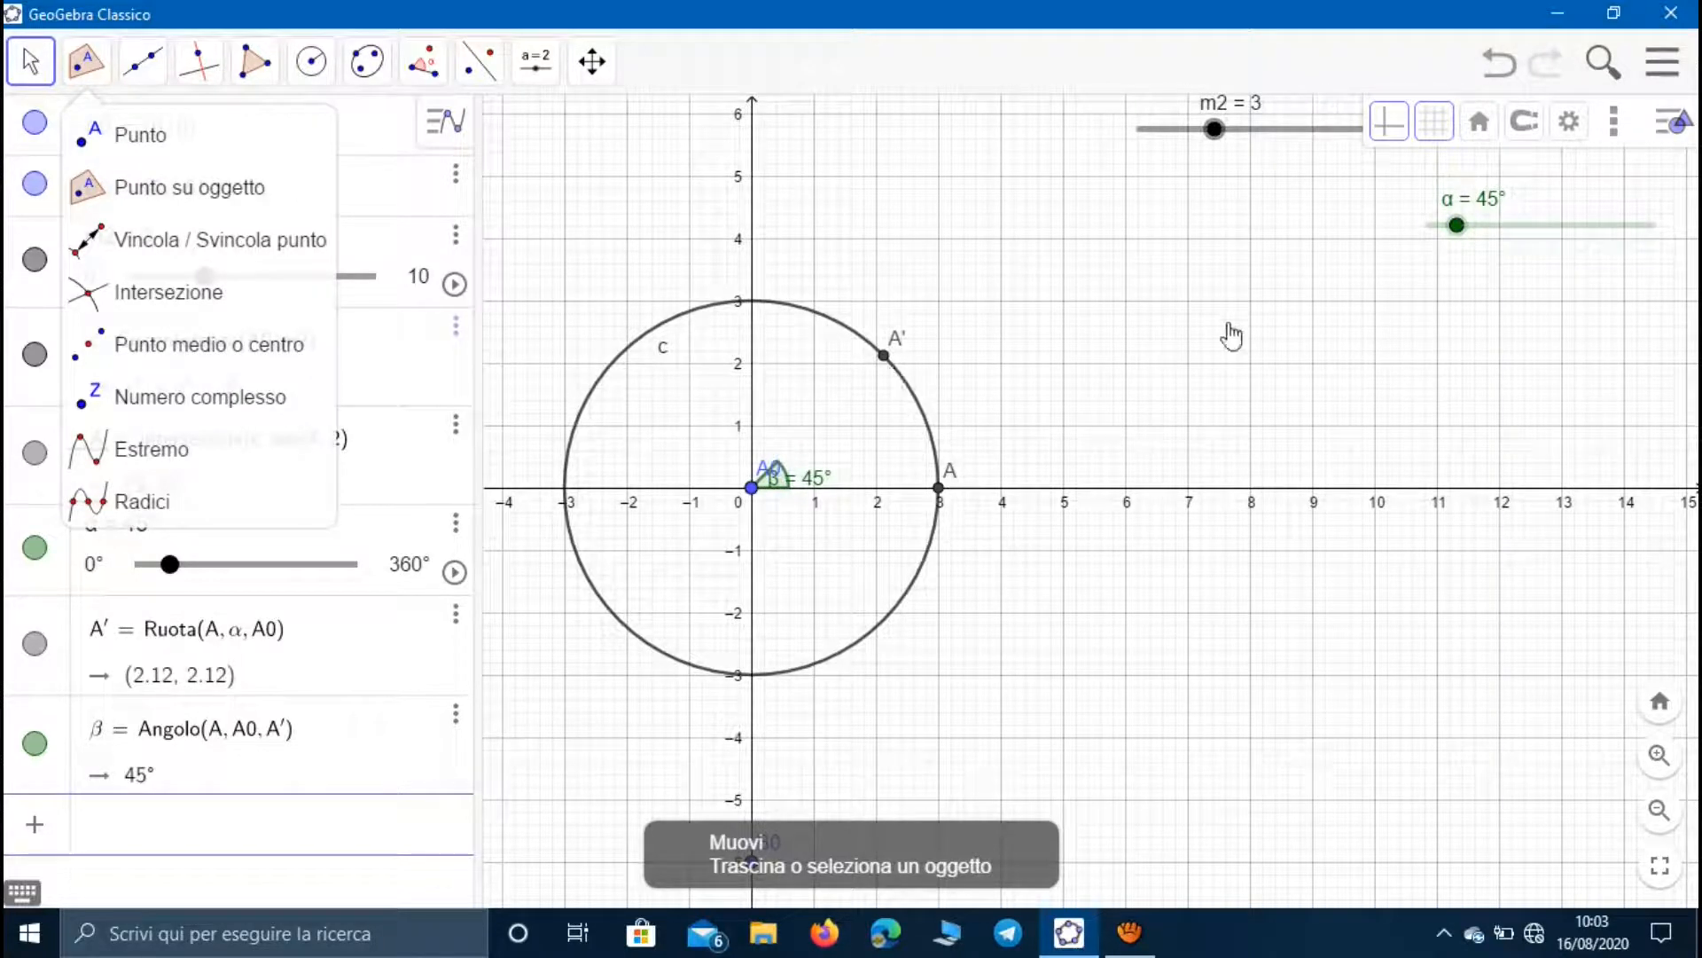
{"action": "mouse_move", "coordinate": [1457, 225]}
{"action": "left_mouse_down"}
{"action": "mouse_move", "coordinate": [1495, 233]}
{"action": "mouse_move", "coordinate": [1437, 232]}
{"action": "mouse_move", "coordinate": [1460, 232]}
{"action": "left_mouse_up"}
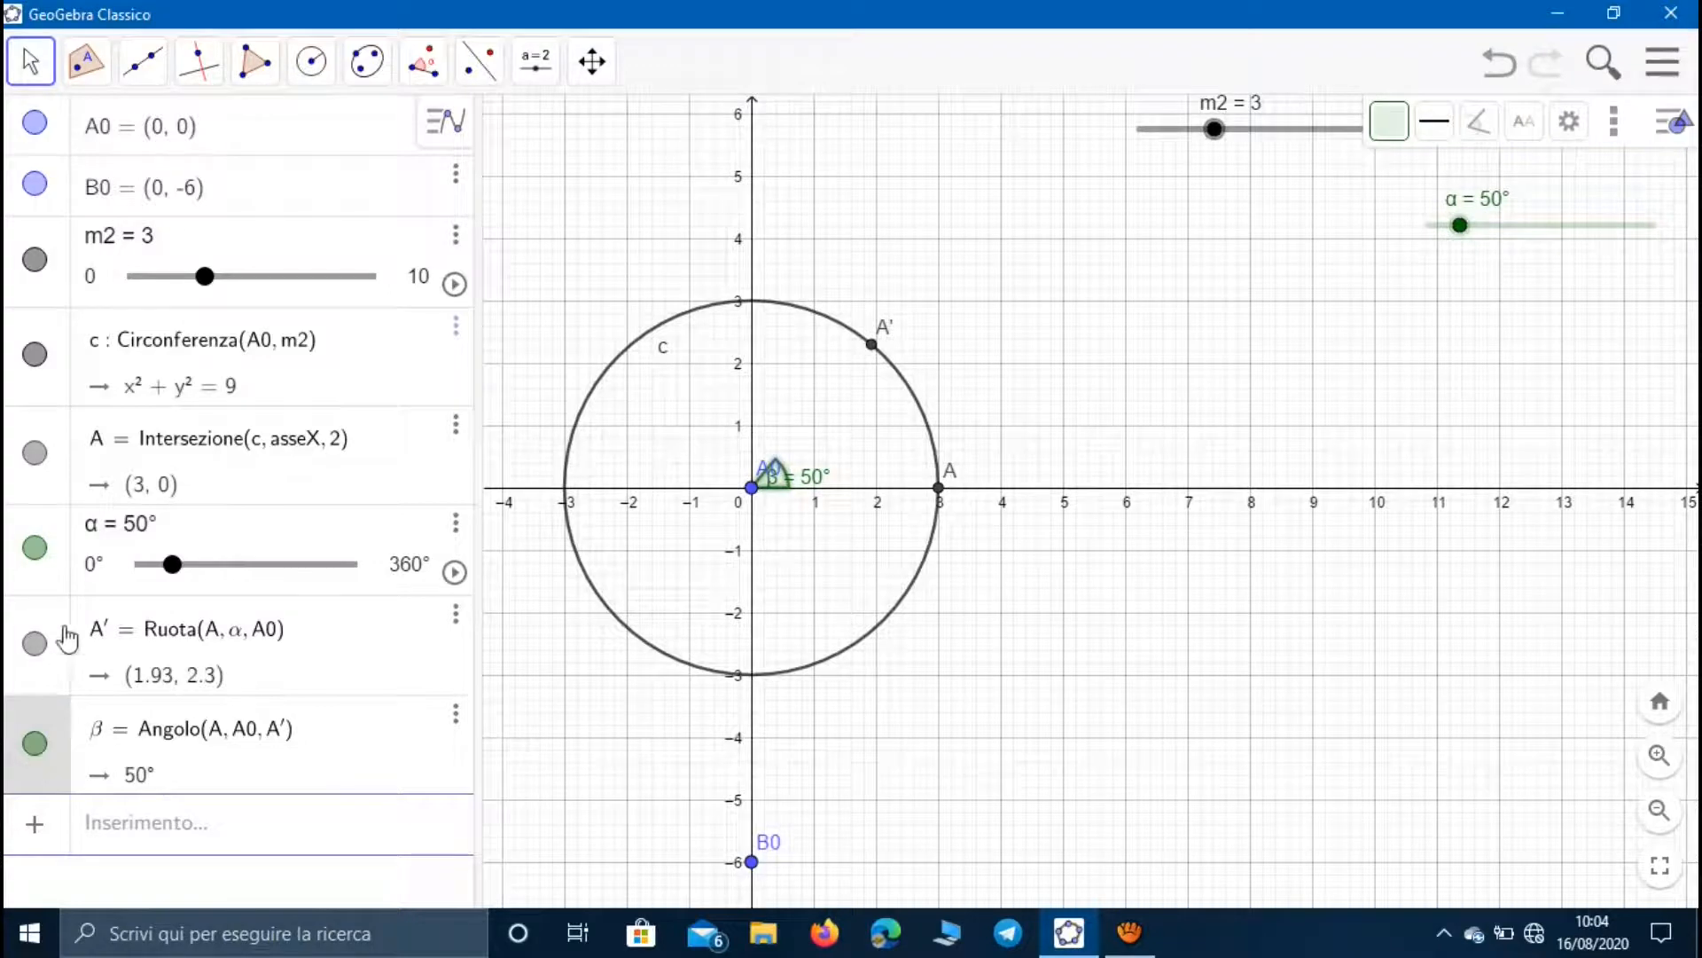
{"action": "left_click", "coordinate": [35, 749]}
{"action": "left_click", "coordinate": [35, 453]}
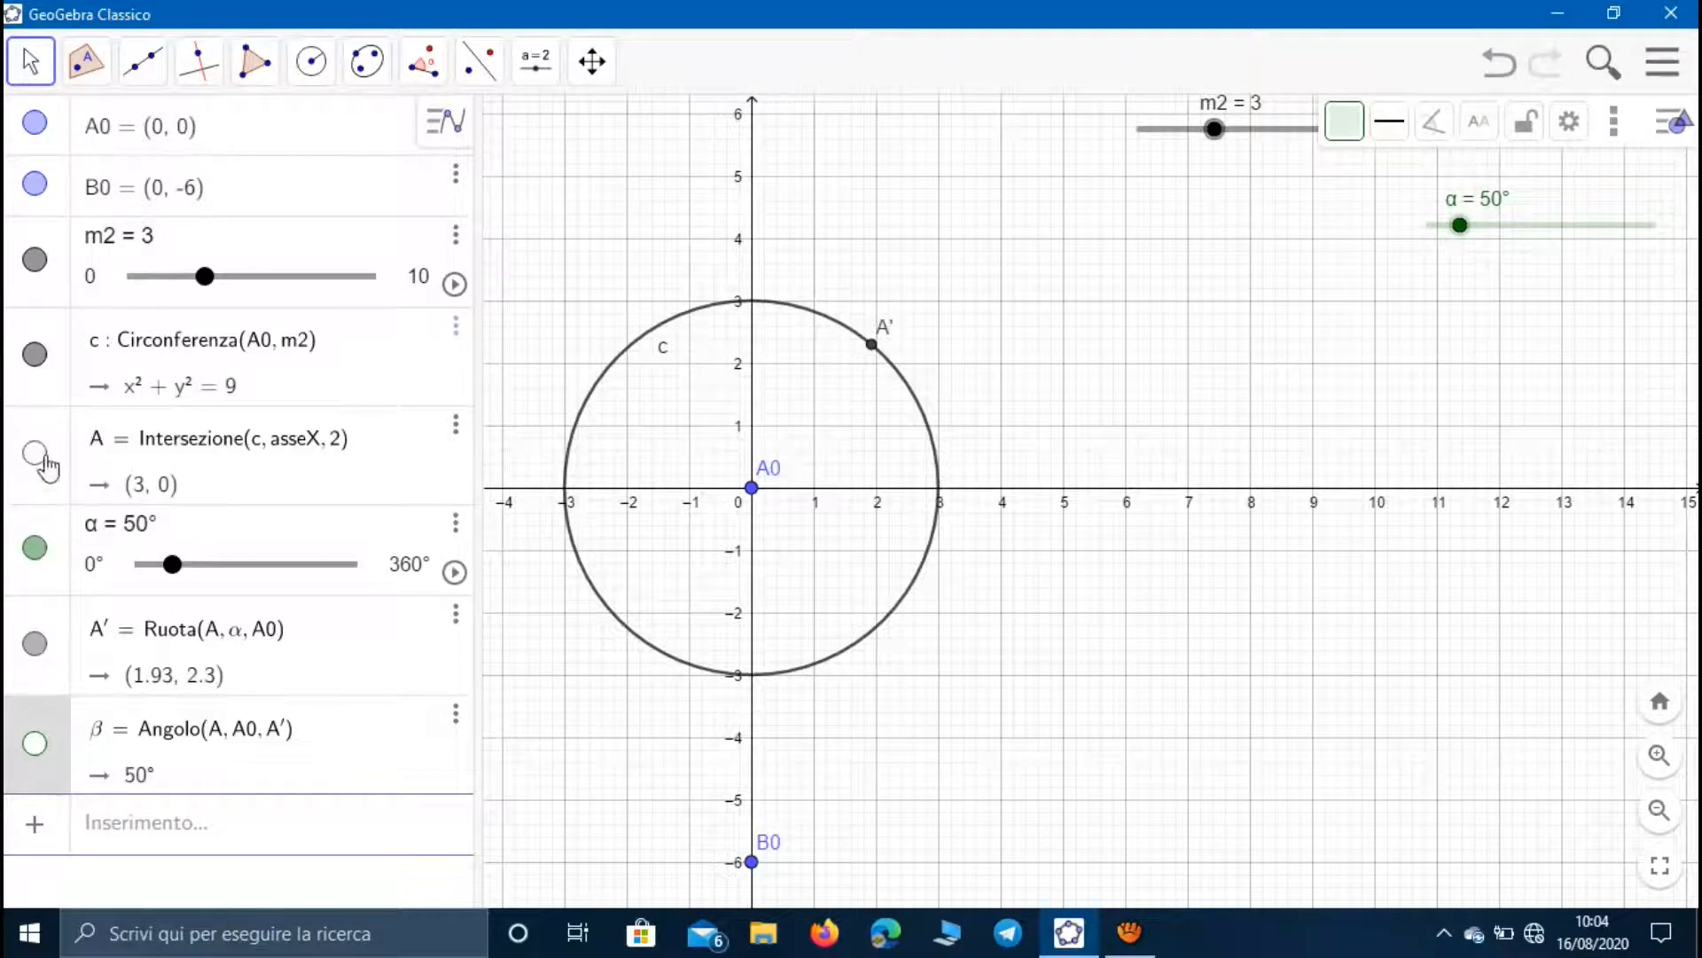
- Rename the rotated point A' as A and set slider α to 0°
{"action": "right_click", "coordinate": [871, 347]}
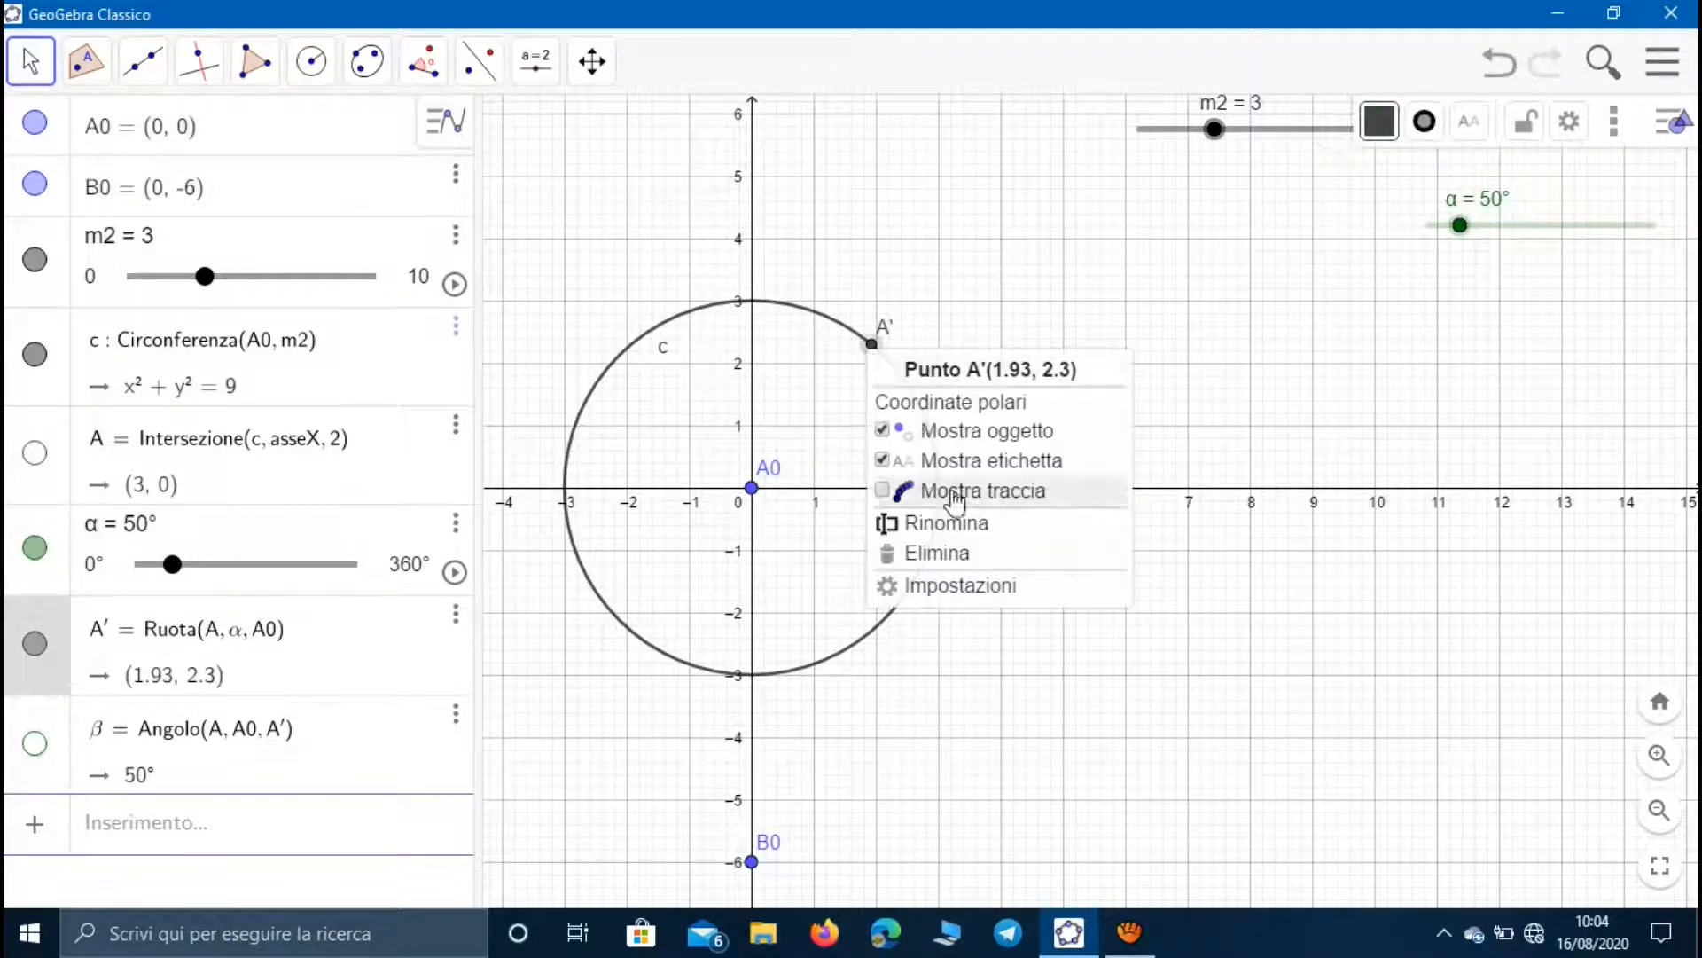
{"action": "left_click", "coordinate": [958, 523]}
{"action": "key", "text": "BackSpace"}
{"action": "key", "text": "Return"}
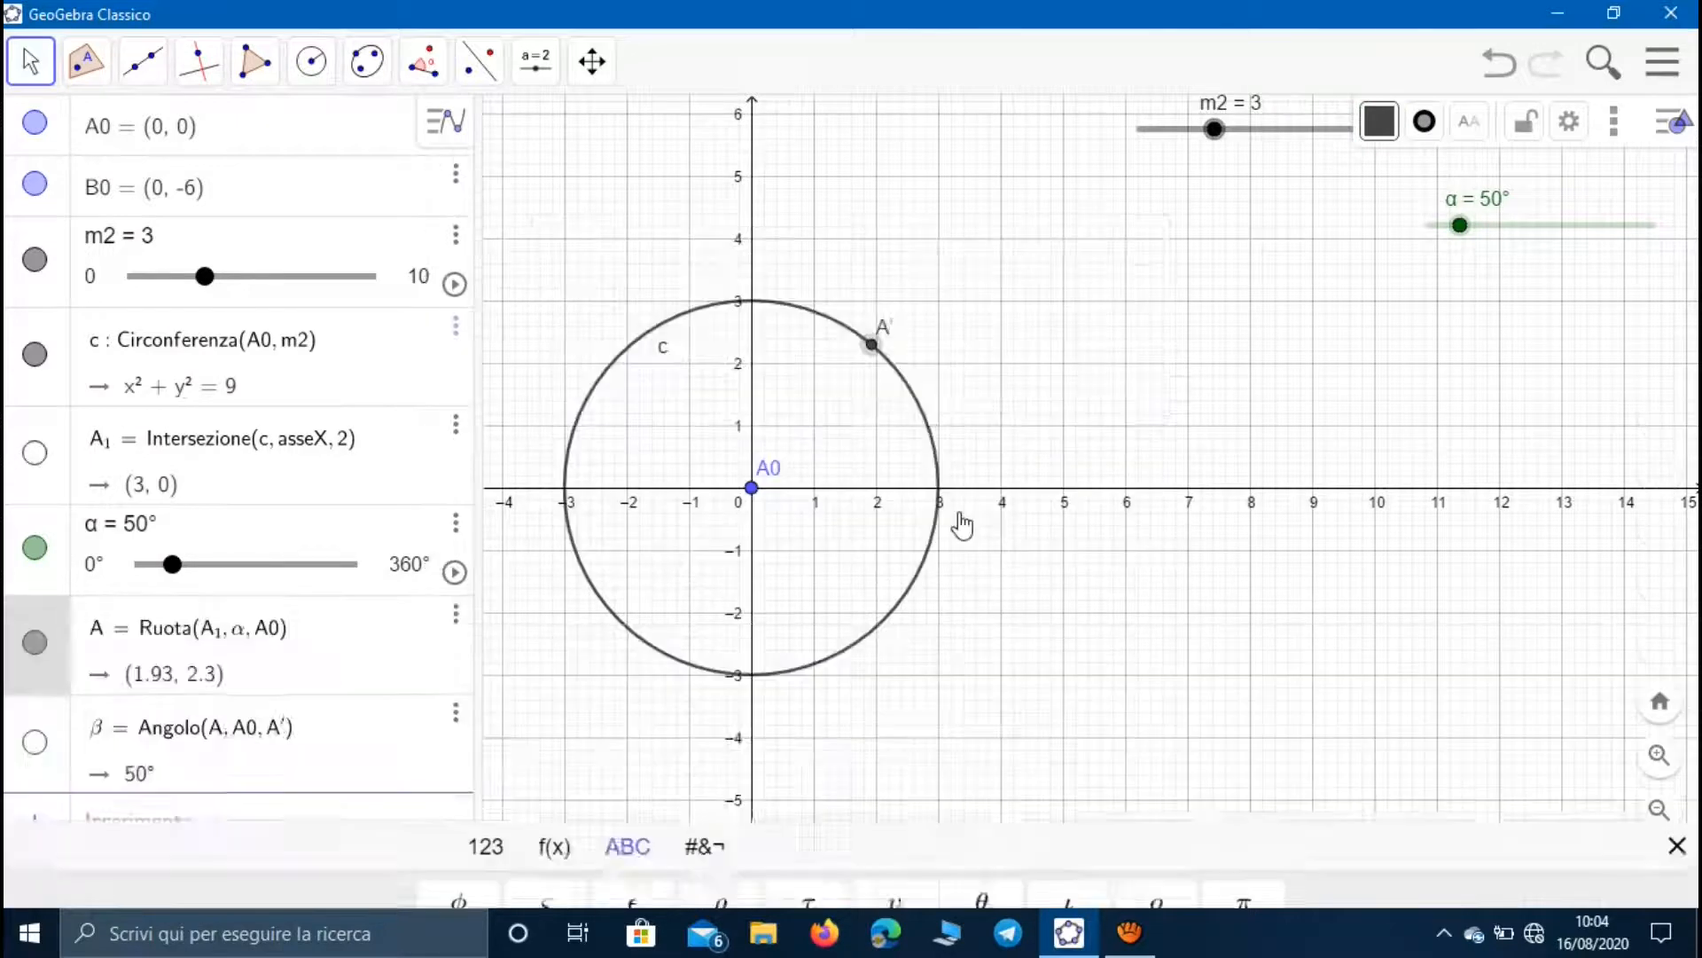
{"action": "left_click_drag", "start_coordinate": [1459, 225], "coordinate": [1390, 238]}
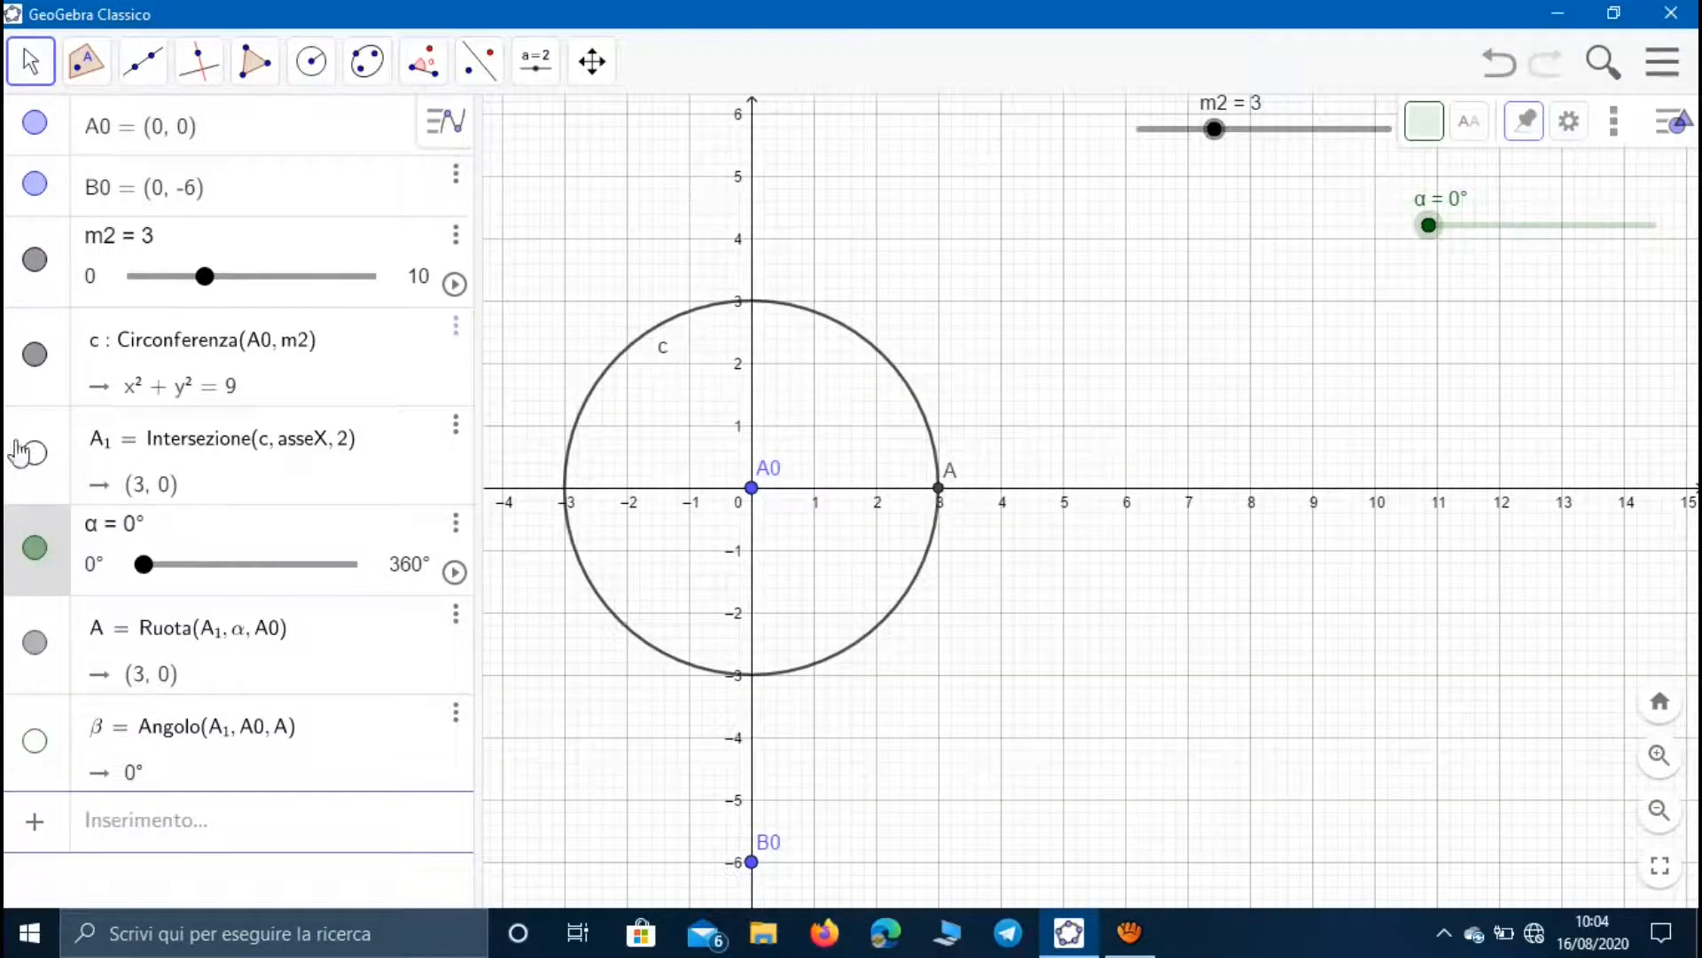
- Draw a segment from A0 to A
{"action": "left_click", "coordinate": [142, 60]}
{"action": "left_click", "coordinate": [141, 183]}
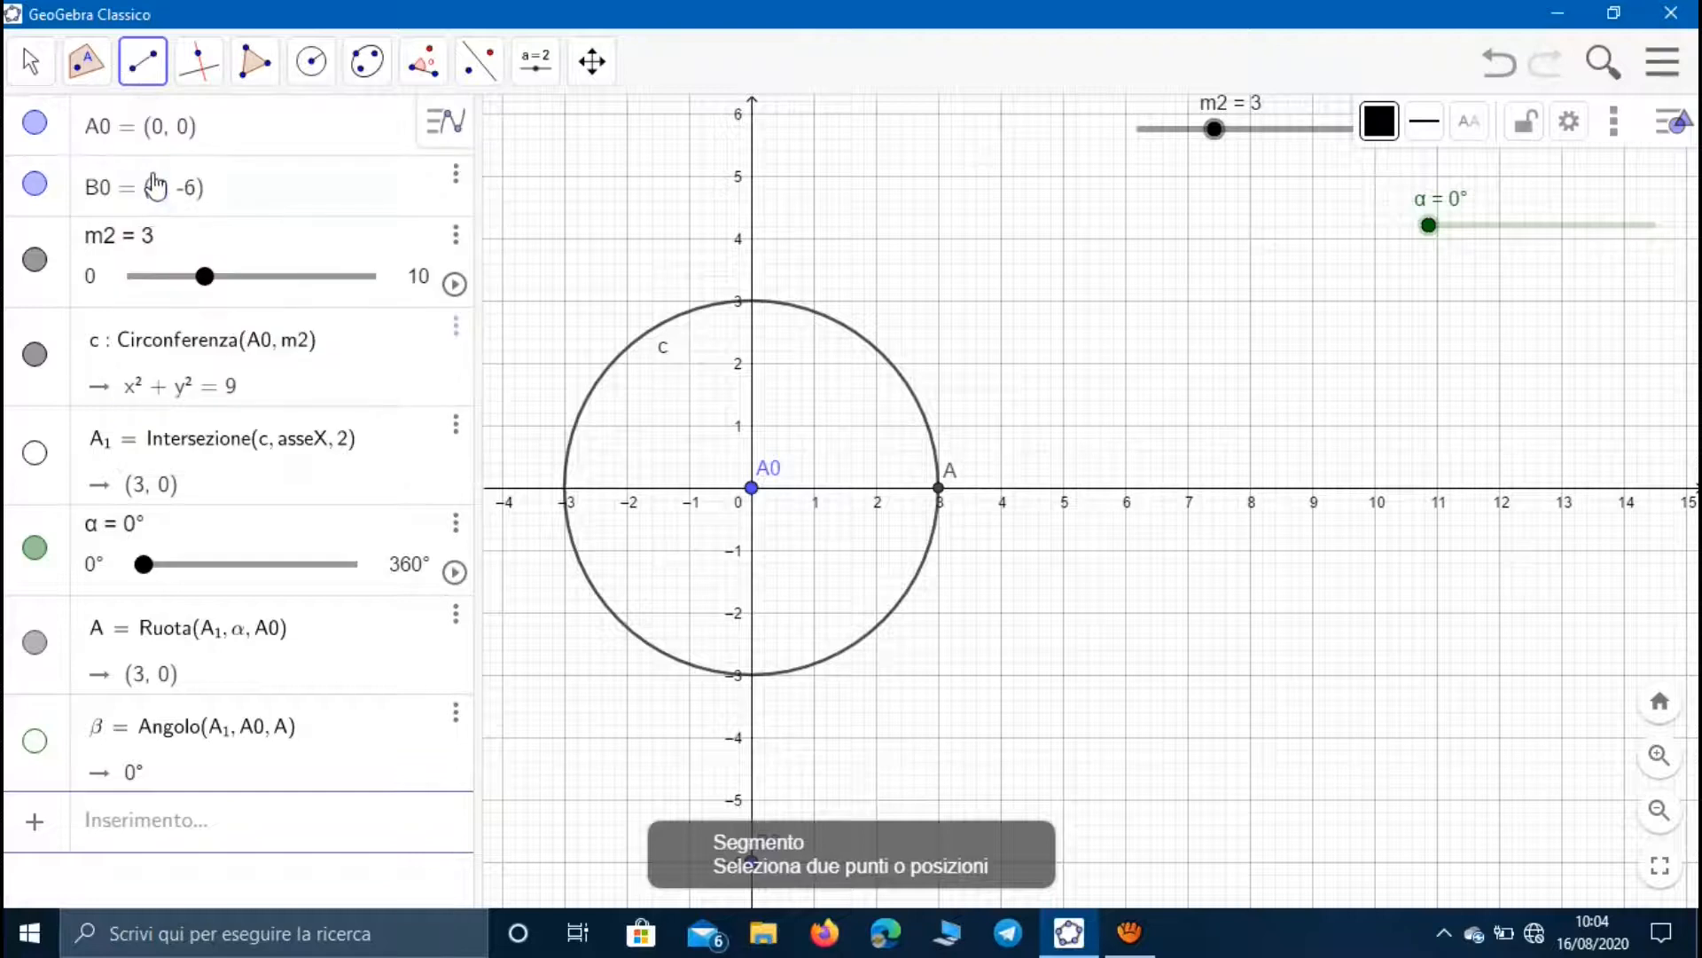
{"action": "left_click", "coordinate": [751, 487]}
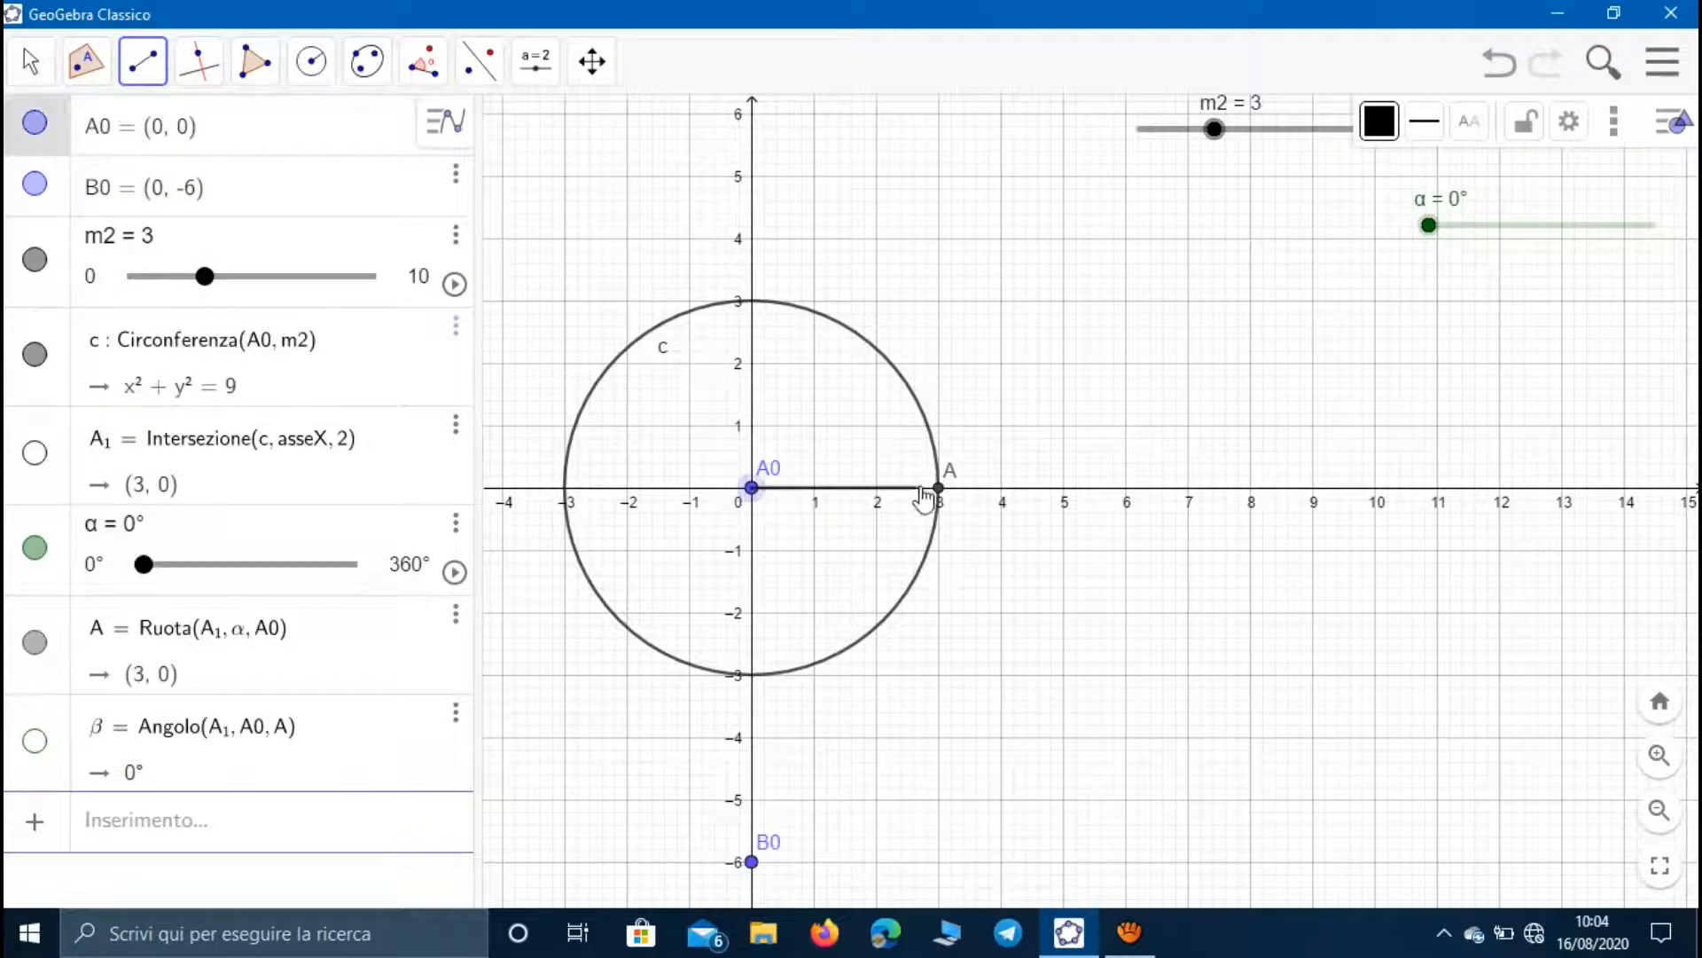
{"action": "left_click", "coordinate": [938, 487]}
- Hide the circle c centred on A0
{"action": "left_click", "coordinate": [31, 60]}
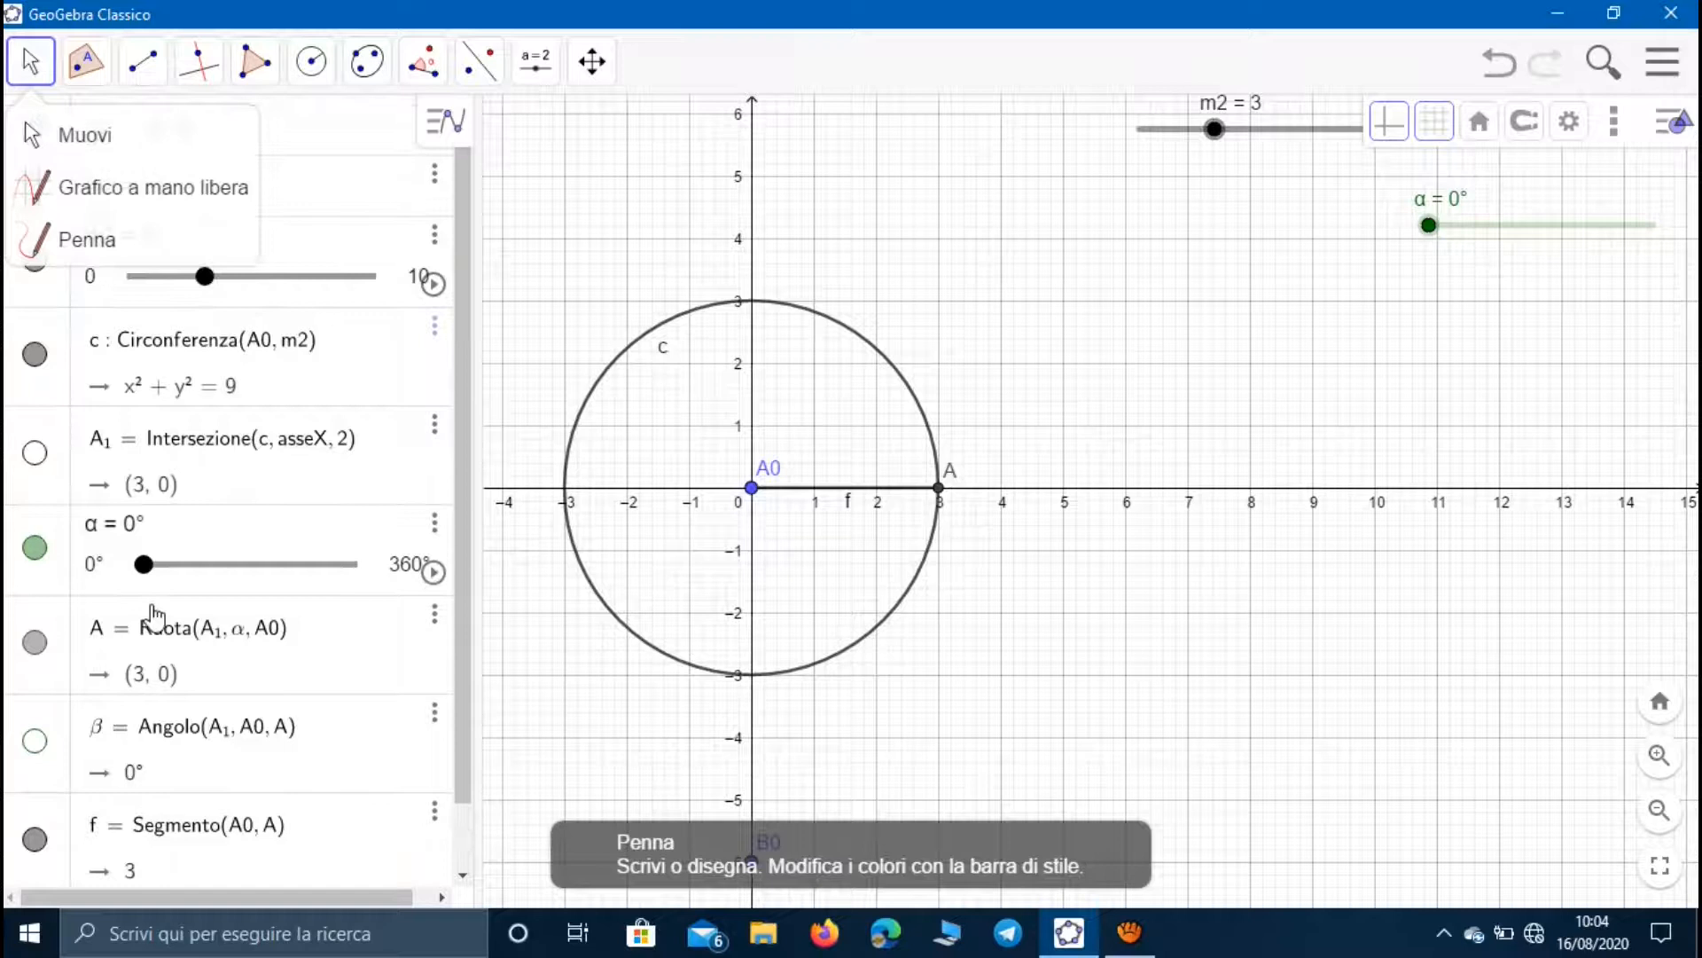
{"action": "left_click", "coordinate": [35, 354]}
{"action": "left_click", "coordinate": [899, 691]}
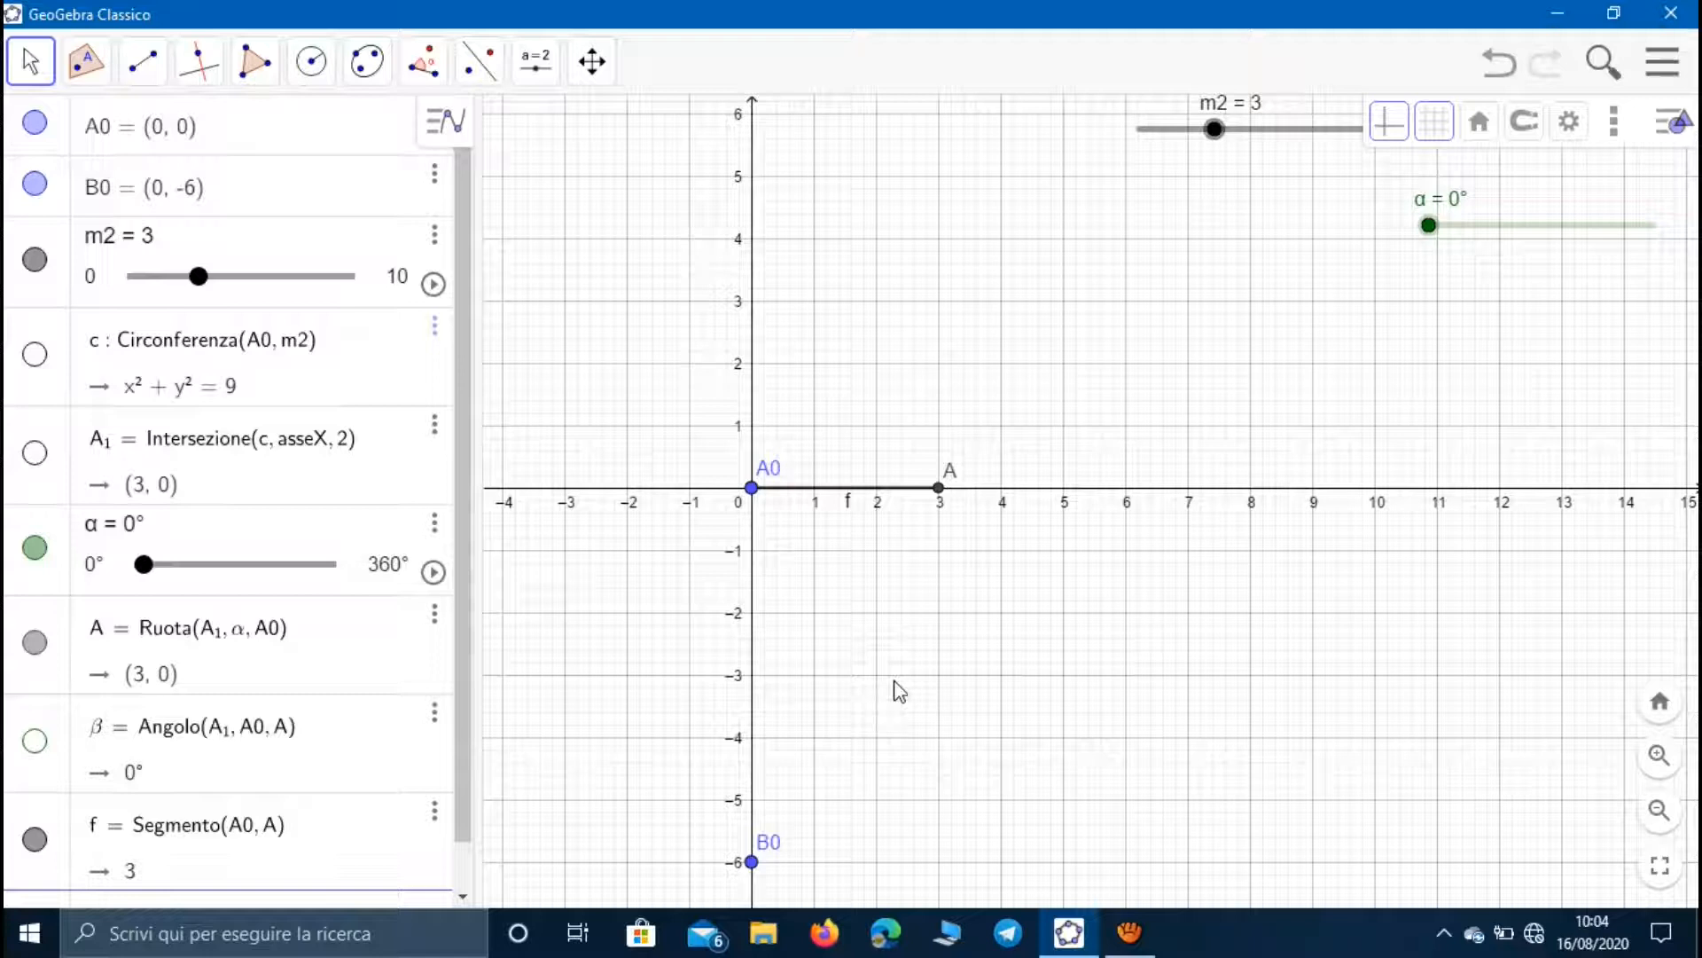
- Draw a straight line through points A and B0
{"action": "left_click", "coordinate": [143, 60]}
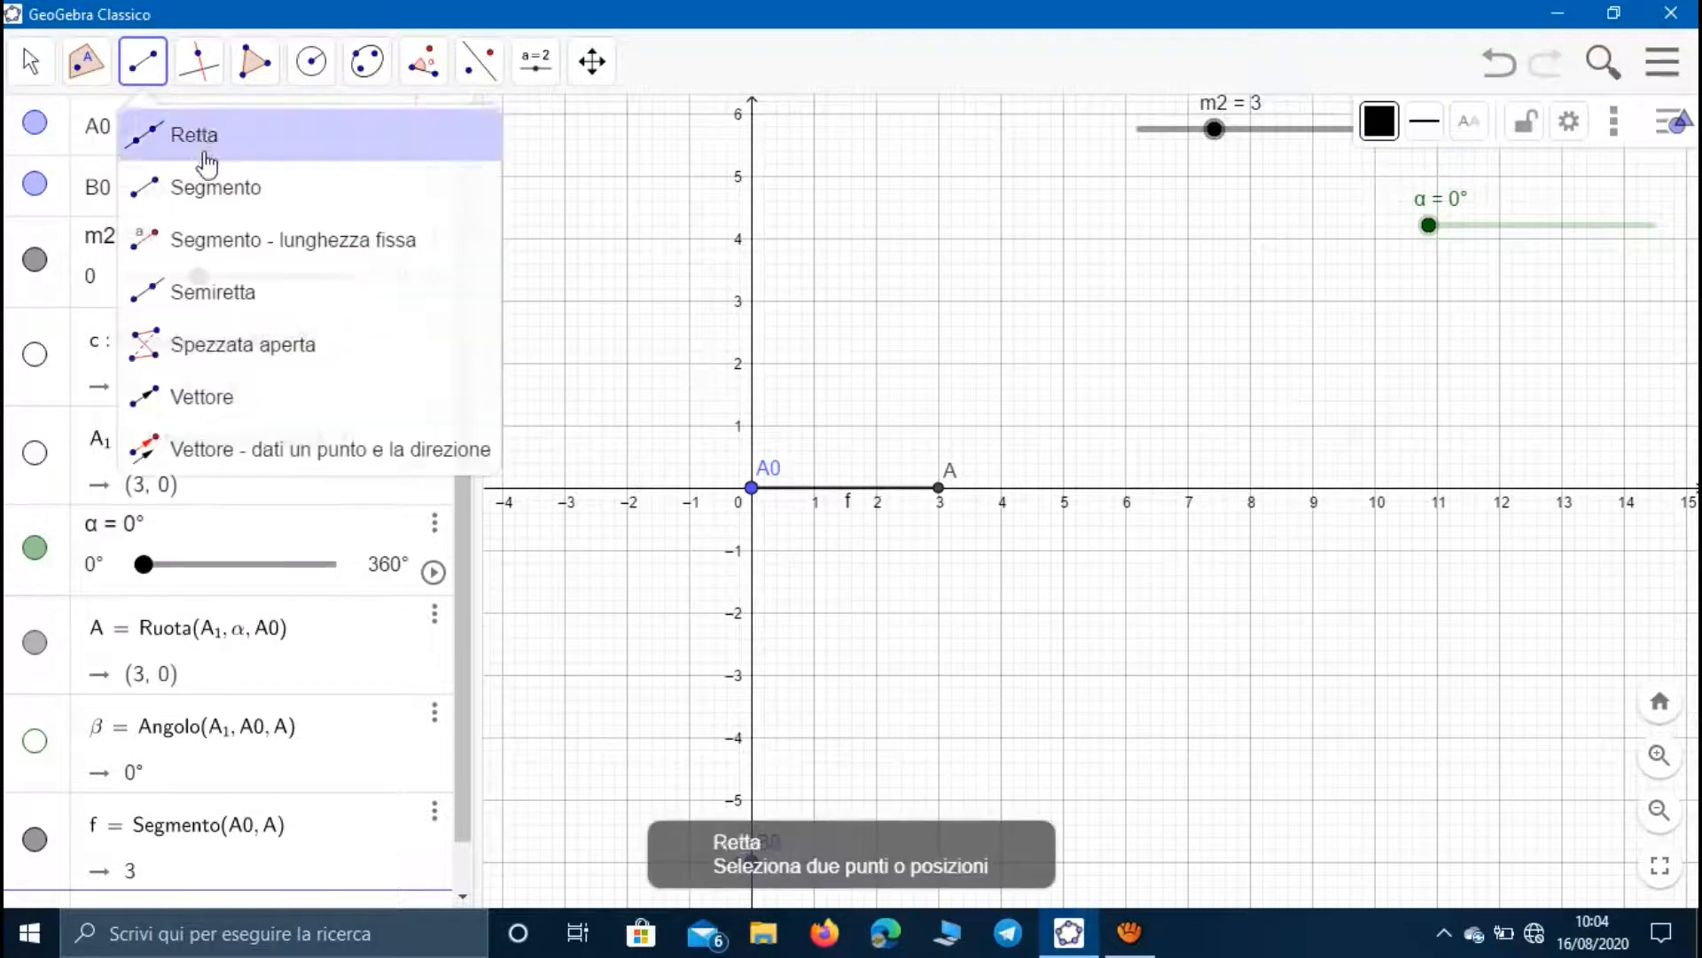
{"action": "left_click", "coordinate": [173, 135]}
{"action": "left_click", "coordinate": [940, 487]}
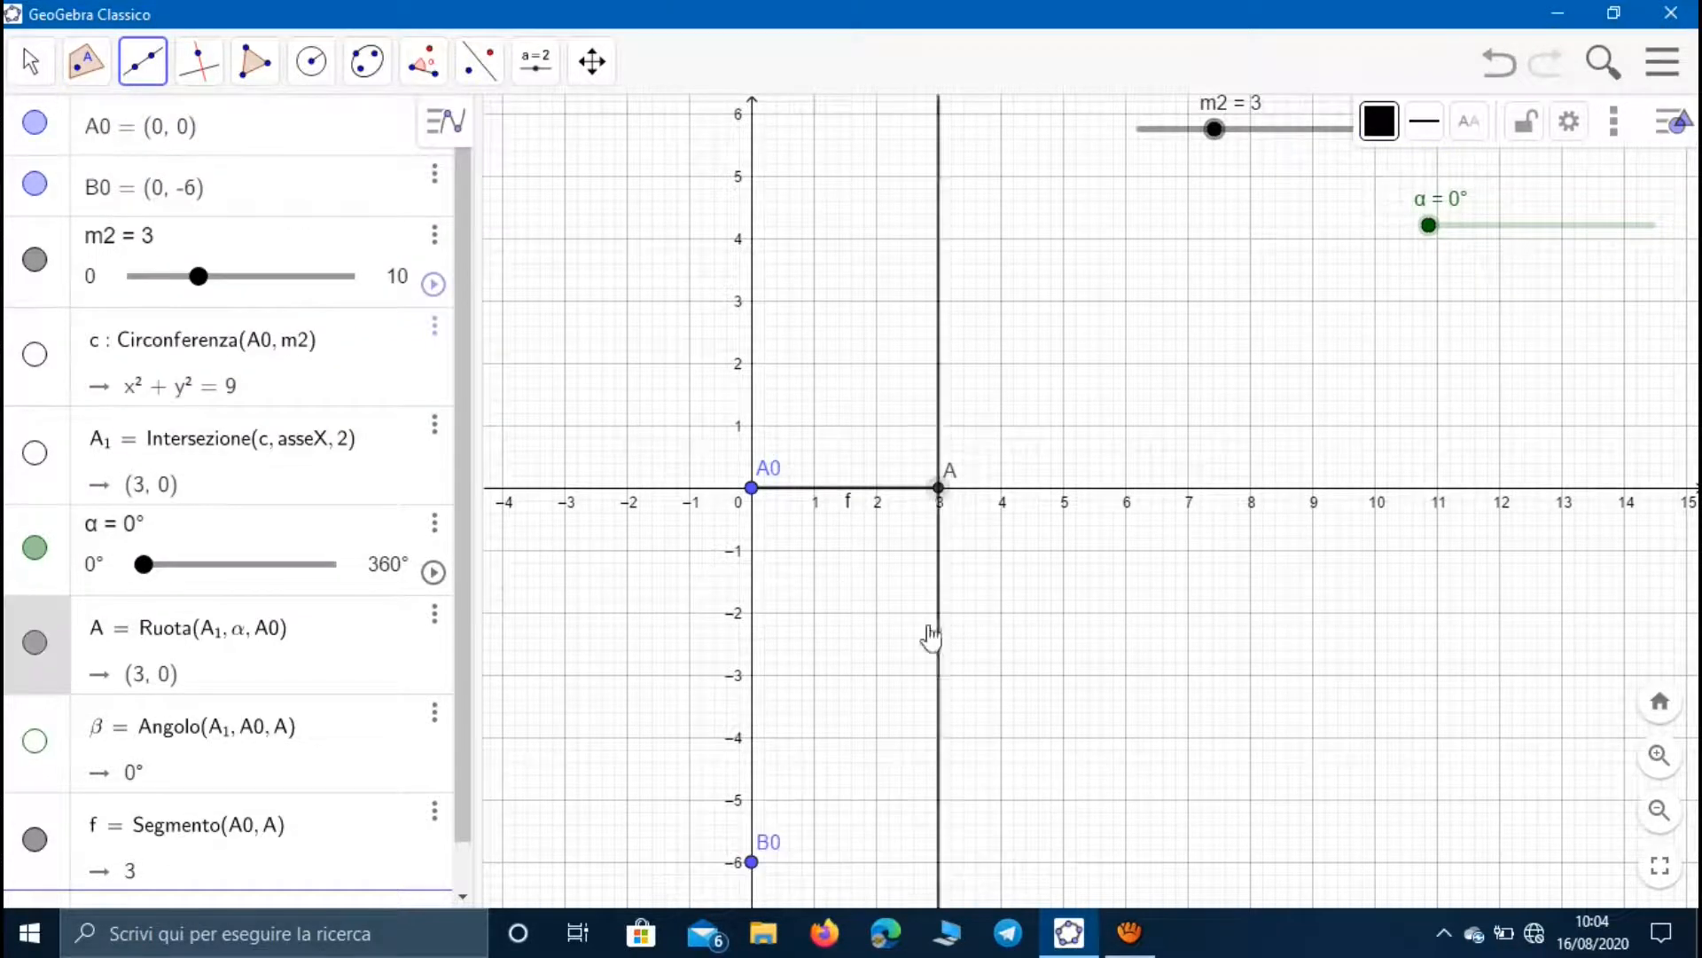
{"action": "left_click", "coordinate": [751, 861]}
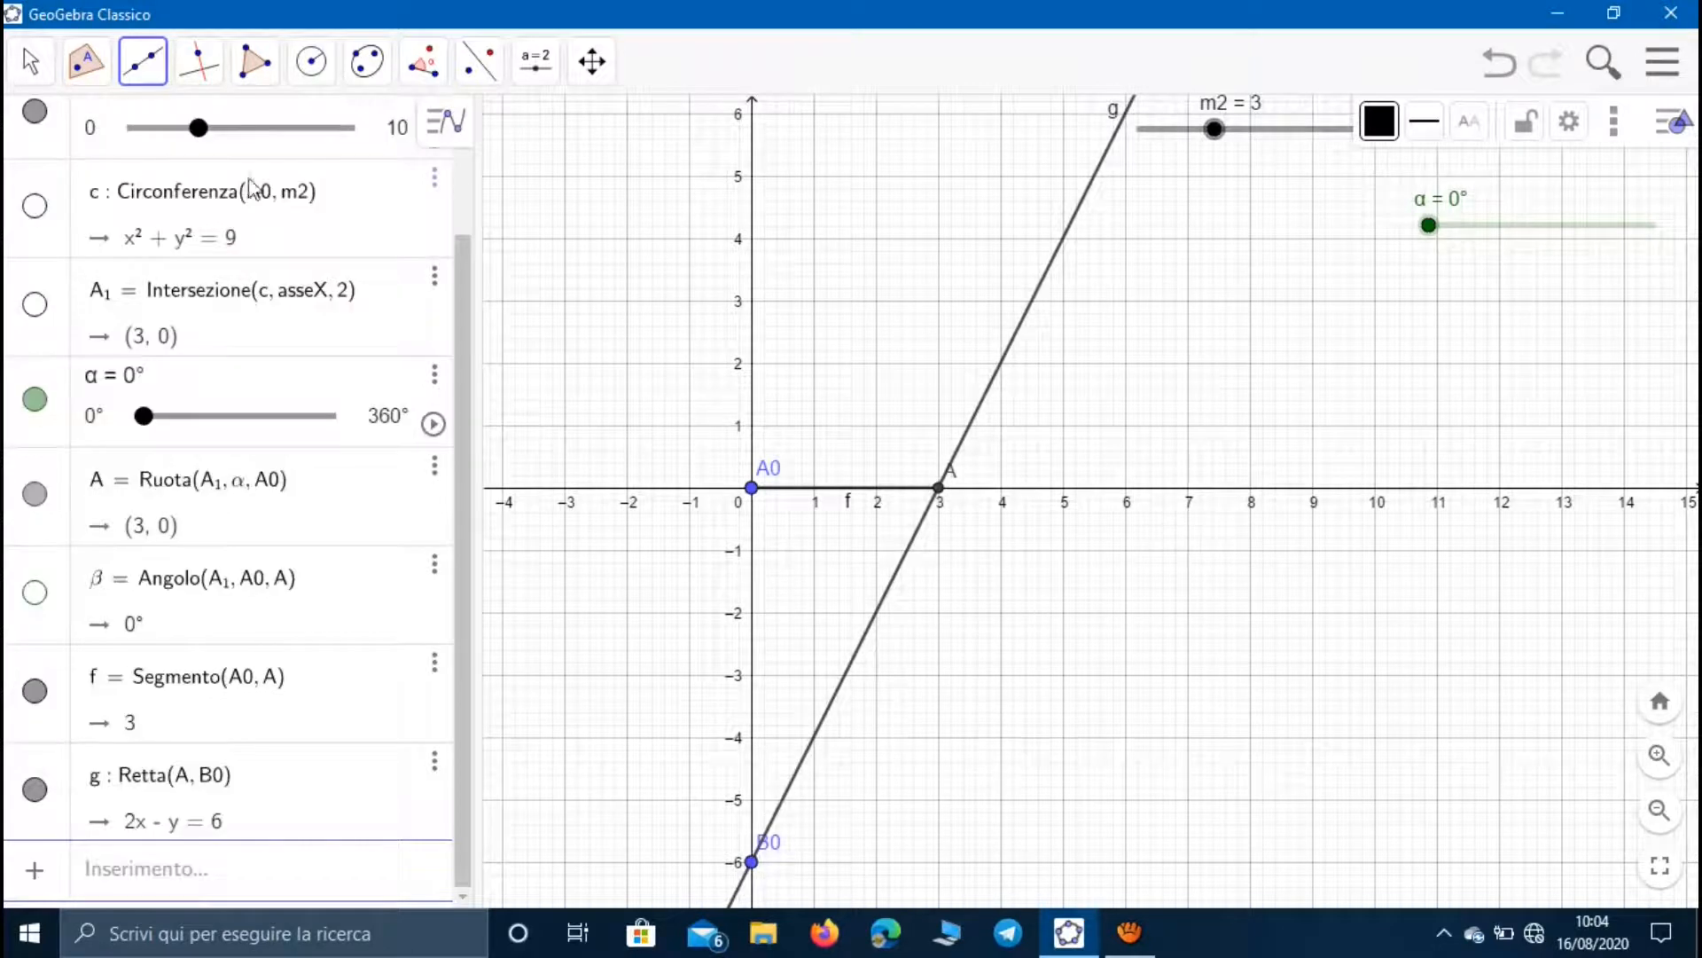
{"action": "left_click", "coordinate": [26, 60]}
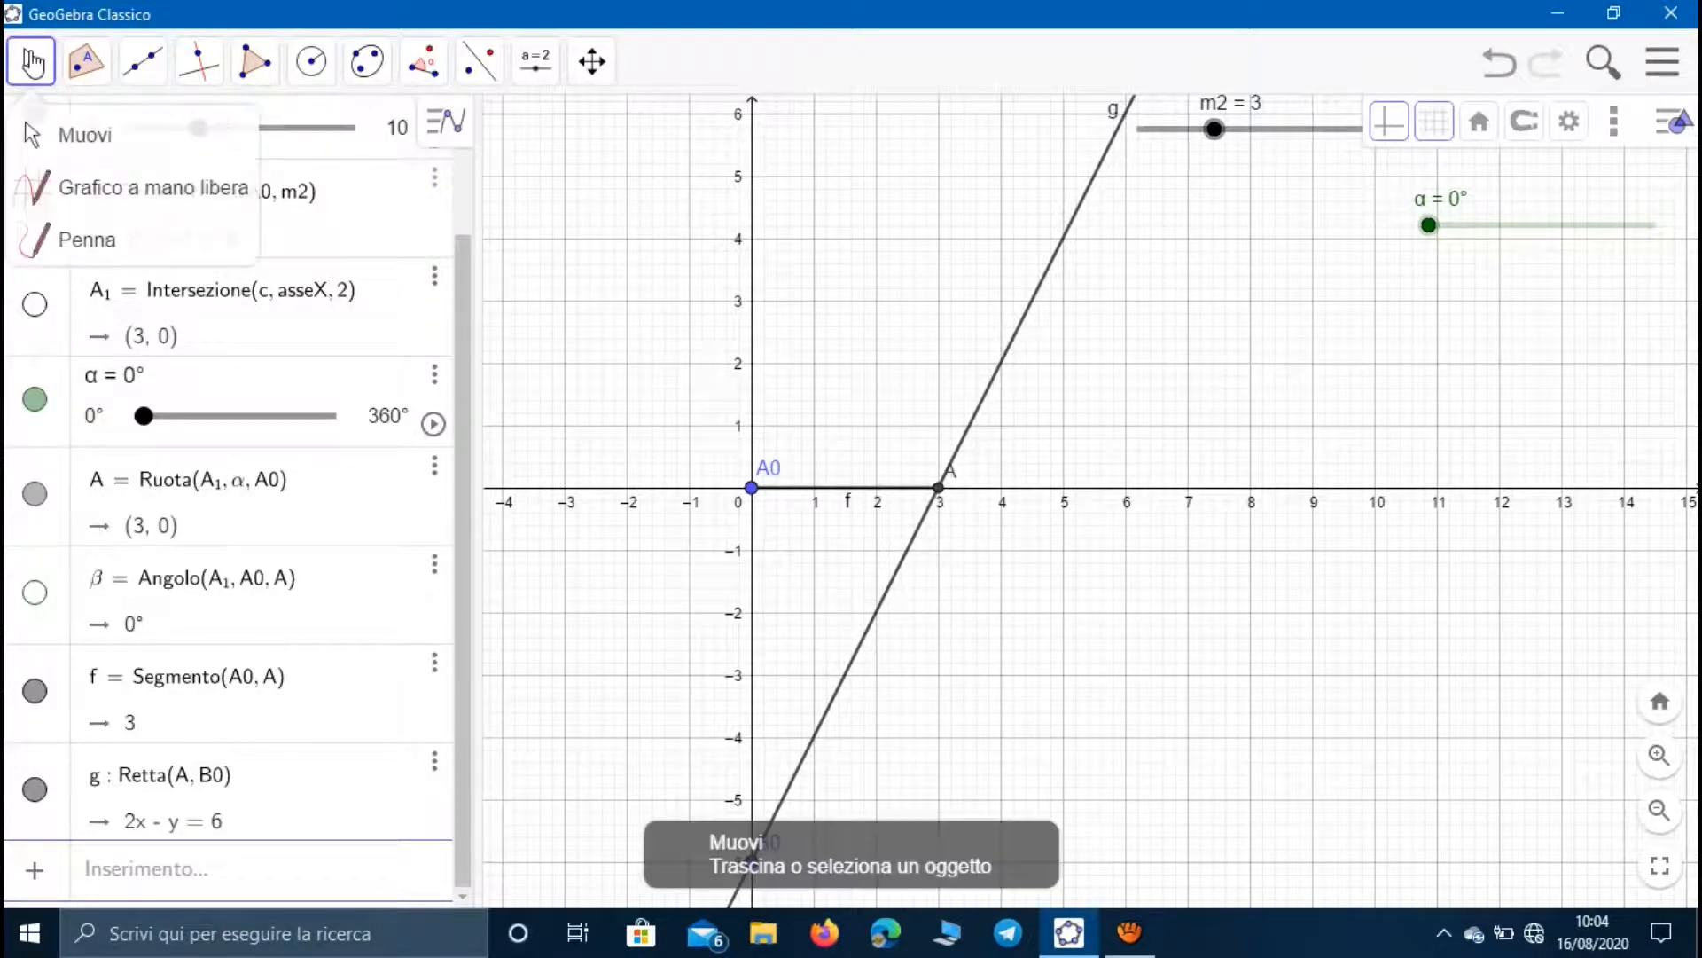
- Draw a circle of radius 0.8 centred on point A
{"action": "mouse_move", "coordinate": [311, 60]}
{"action": "left_click", "coordinate": [478, 118]}
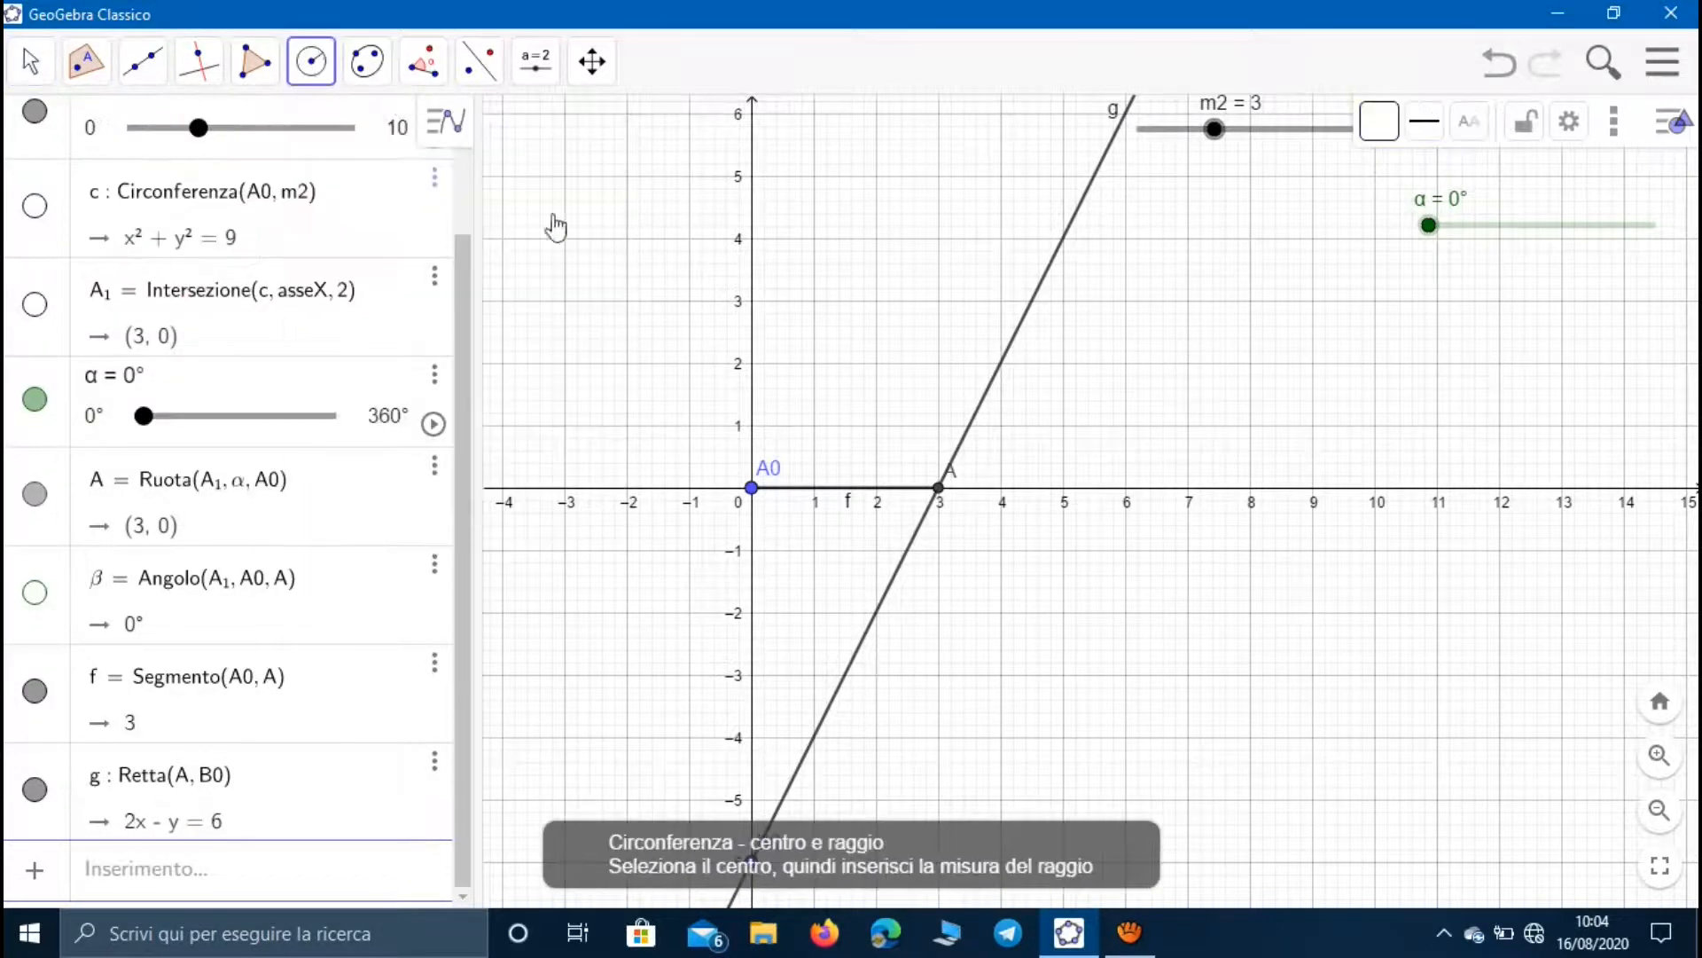
{"action": "left_click", "coordinate": [942, 488]}
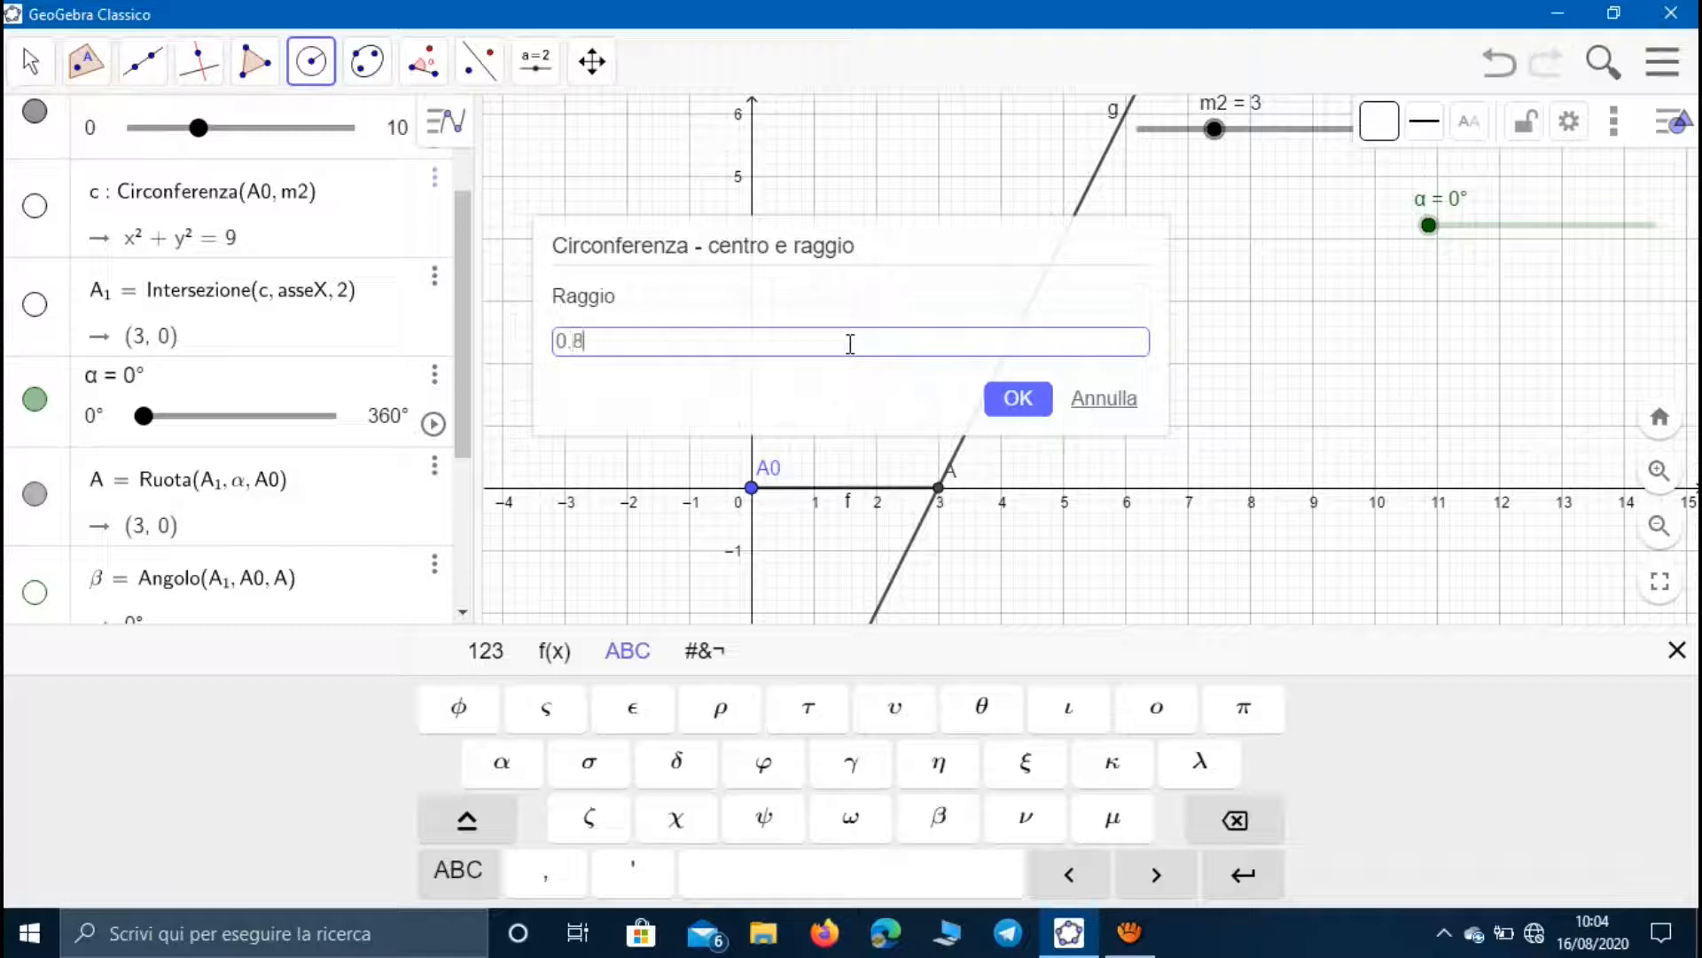
{"action": "key", "text": "Return"}
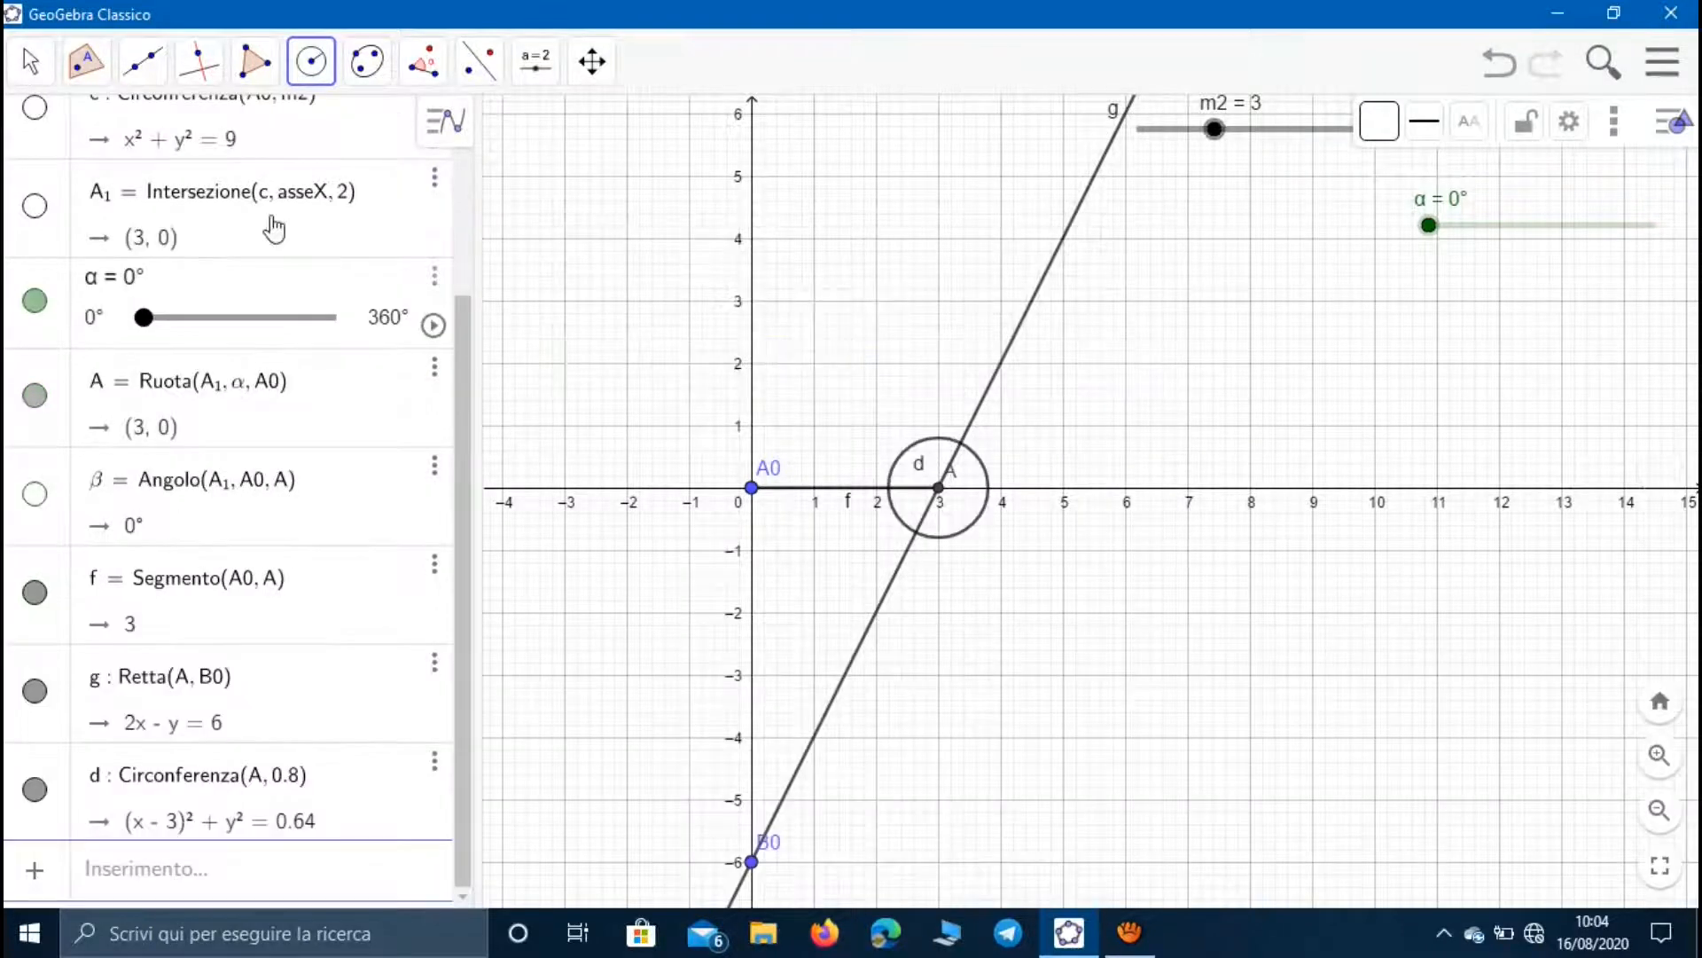
- Create the intersection points of the circle around A with line g
{"action": "left_click", "coordinate": [95, 71]}
{"action": "left_click", "coordinate": [137, 304]}
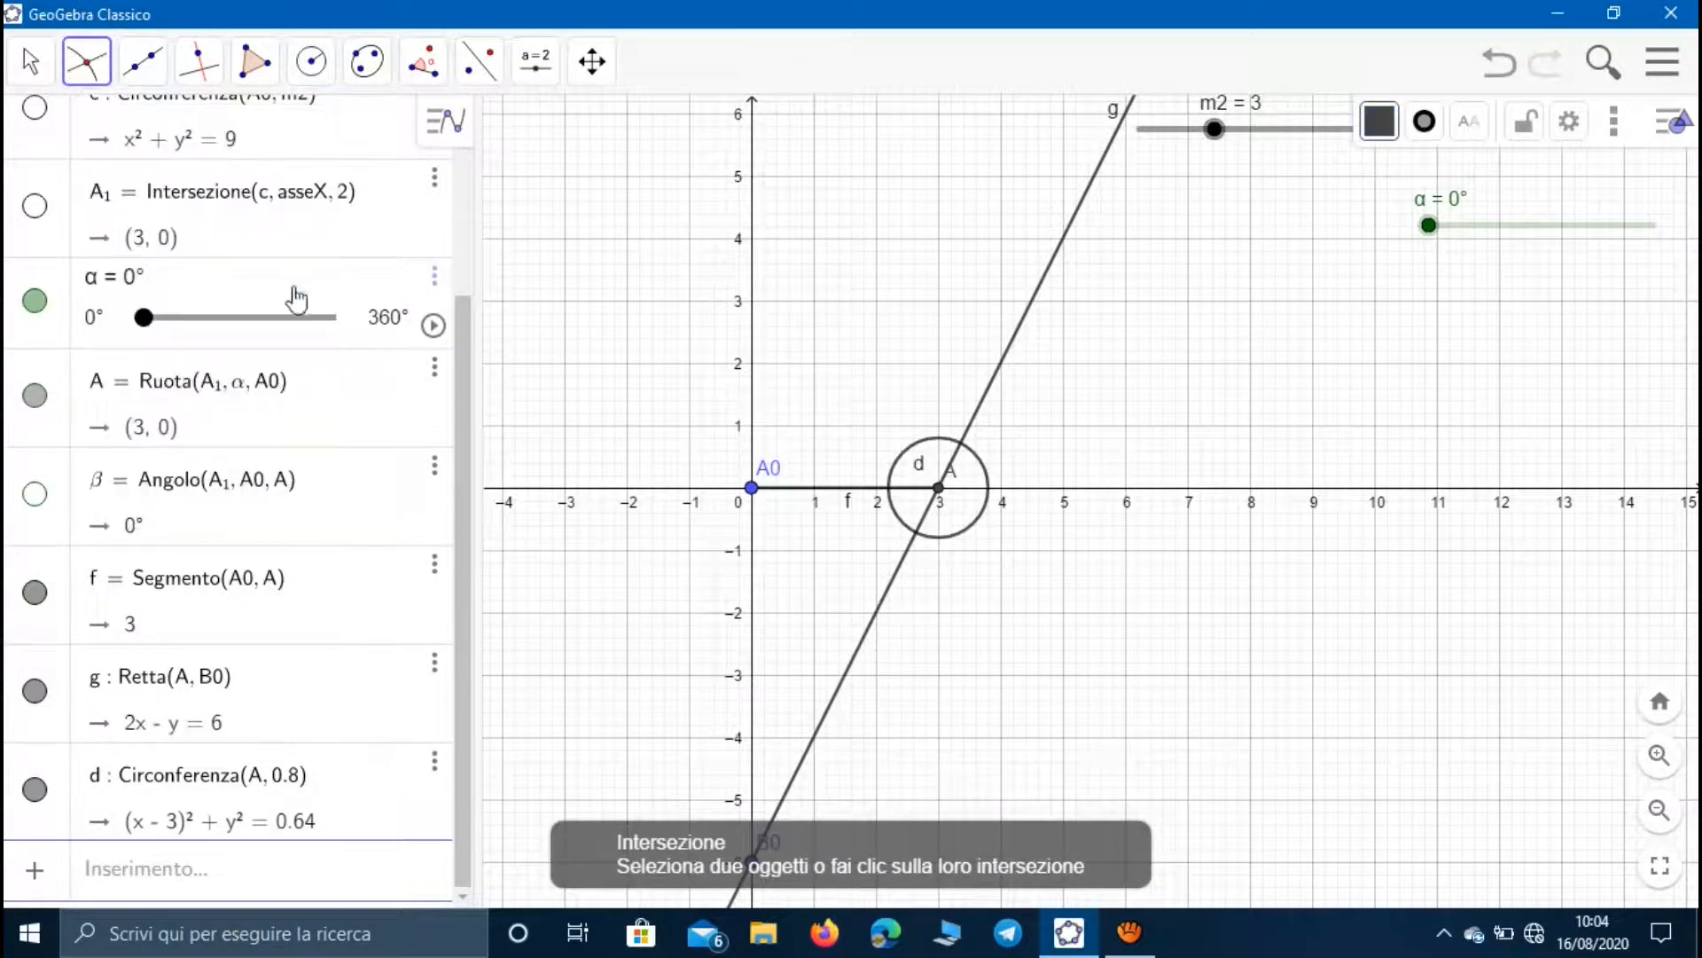
{"action": "left_click", "coordinate": [920, 446]}
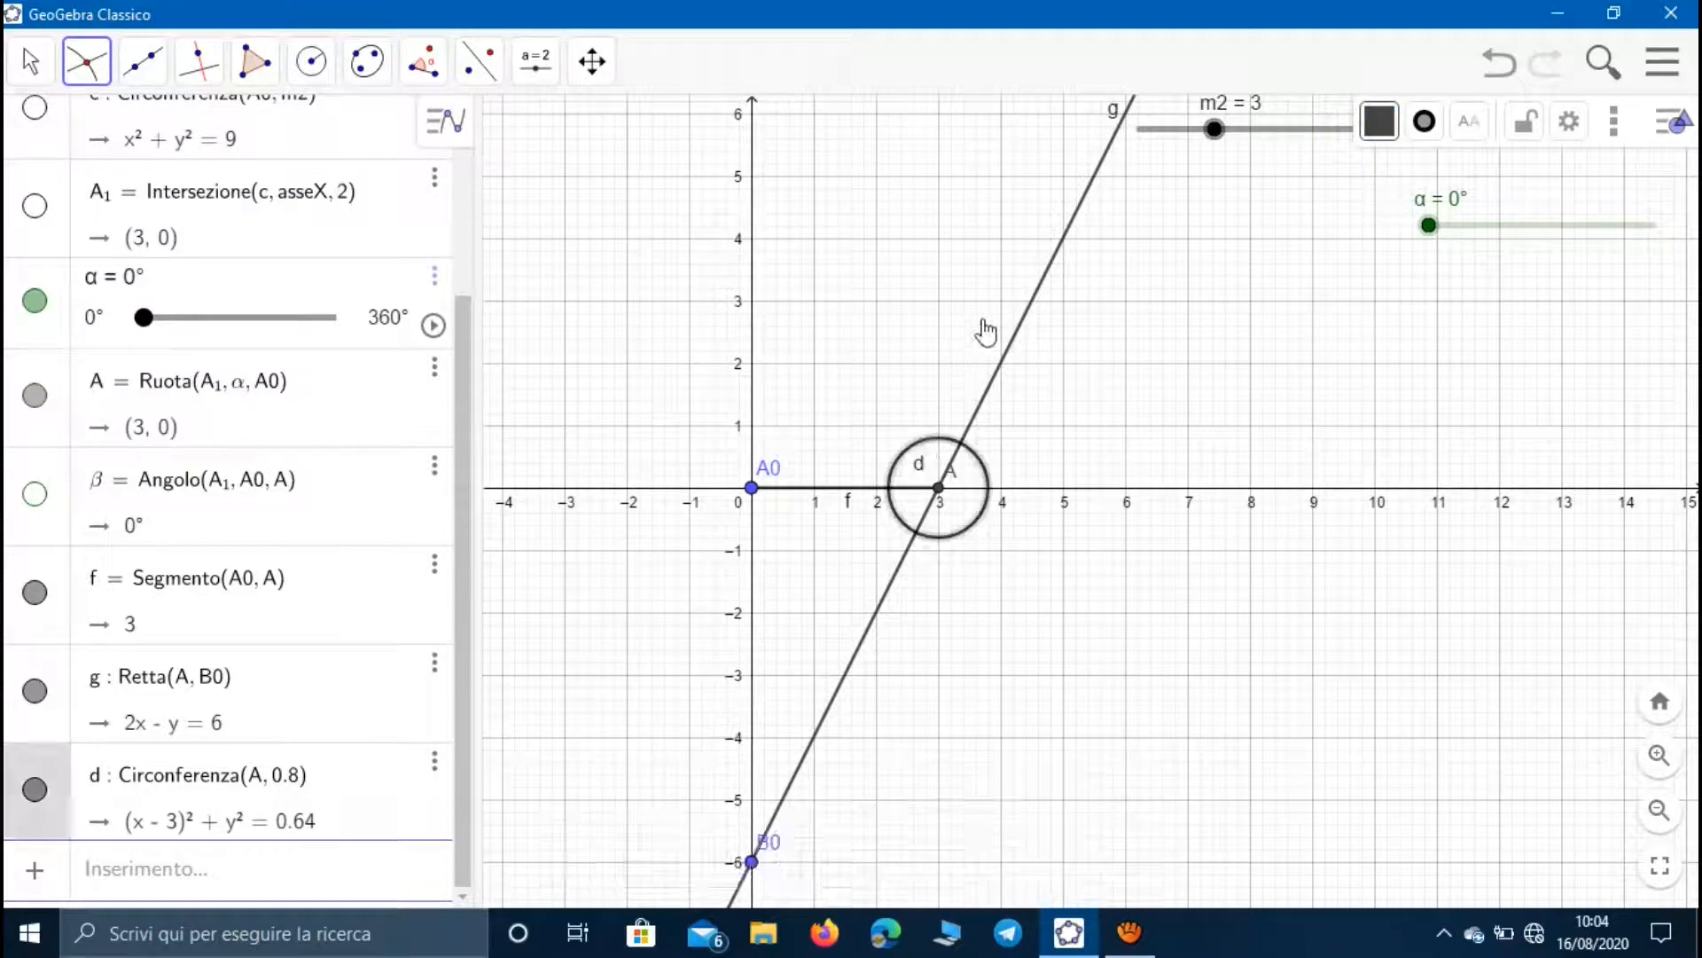
{"action": "left_click", "coordinate": [1035, 310]}
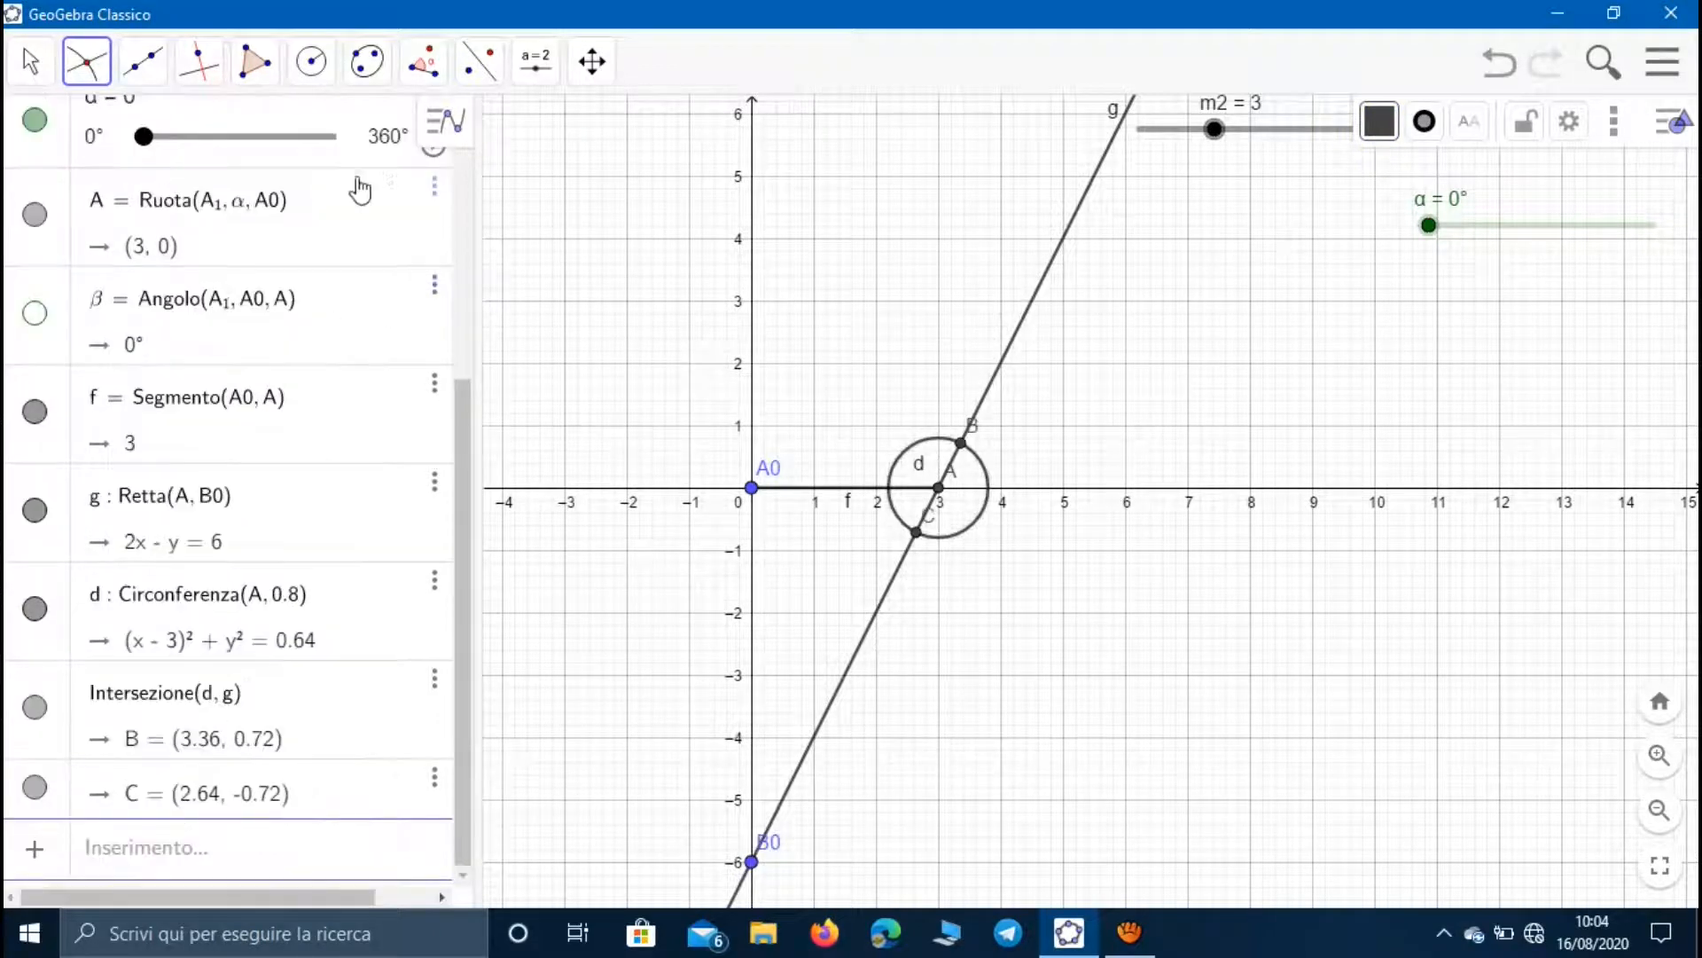
- Draw two circles of radius 0.4, one centred on point B and one on point C
{"action": "left_click", "coordinate": [321, 69]}
{"action": "left_click", "coordinate": [350, 187]}
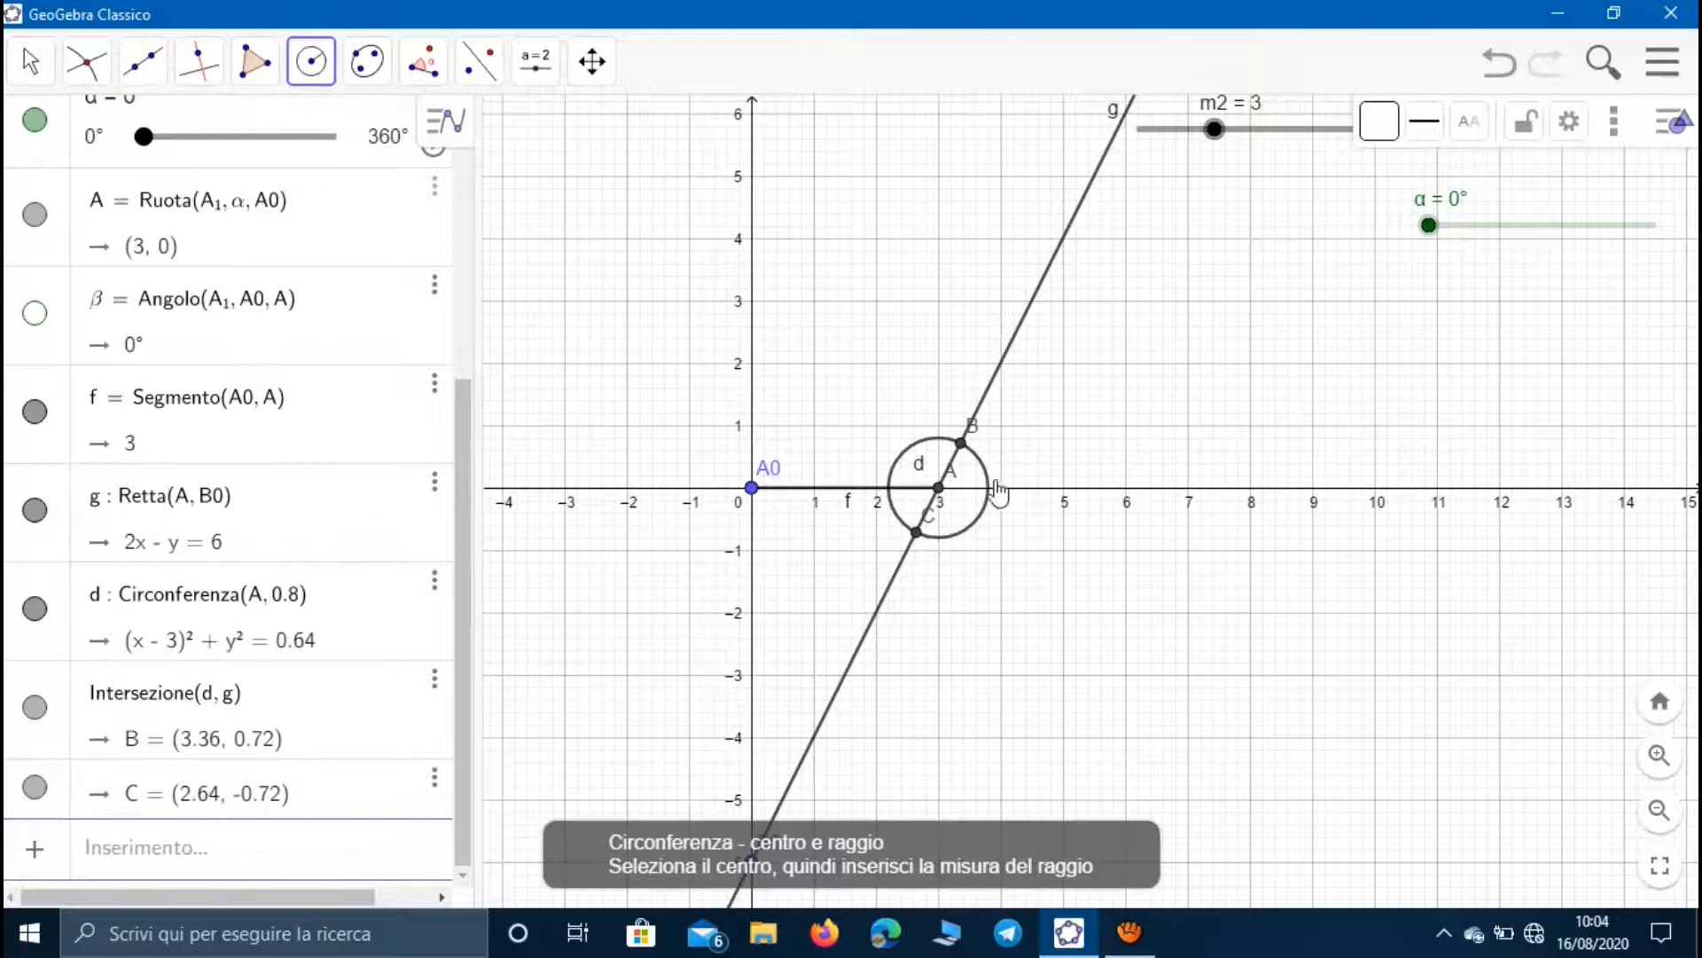
{"action": "scroll", "coordinate": [998, 486], "scroll_direction": "up", "scroll_amount": 5}
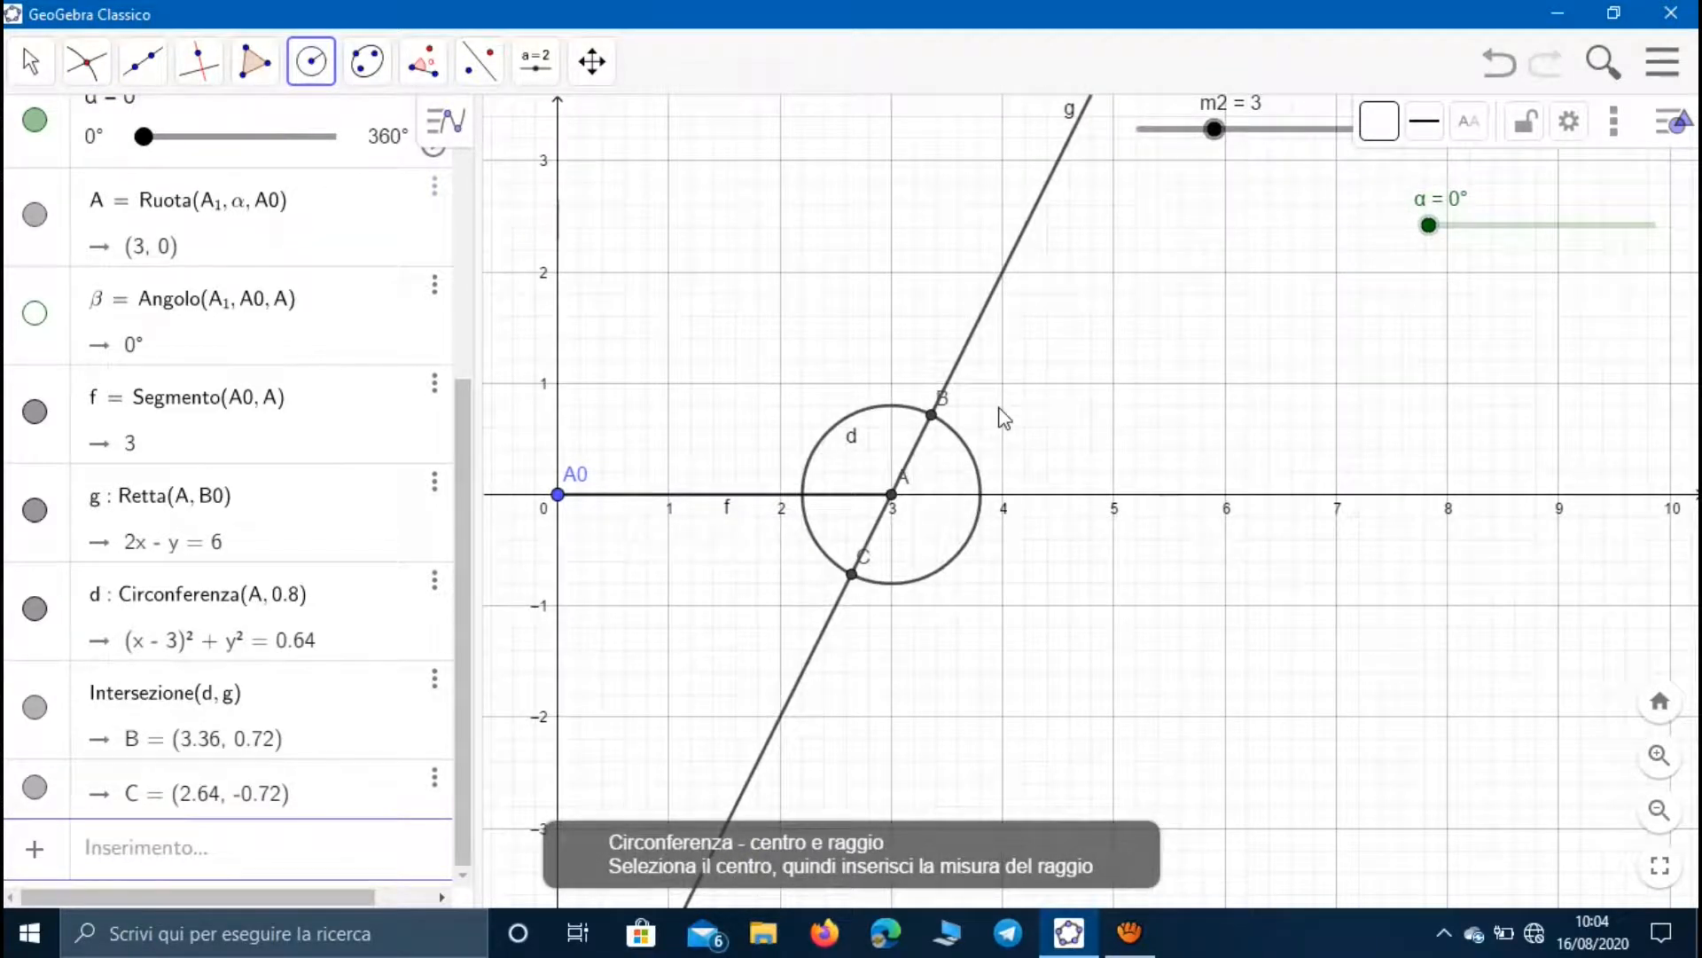
{"action": "left_click", "coordinate": [933, 427]}
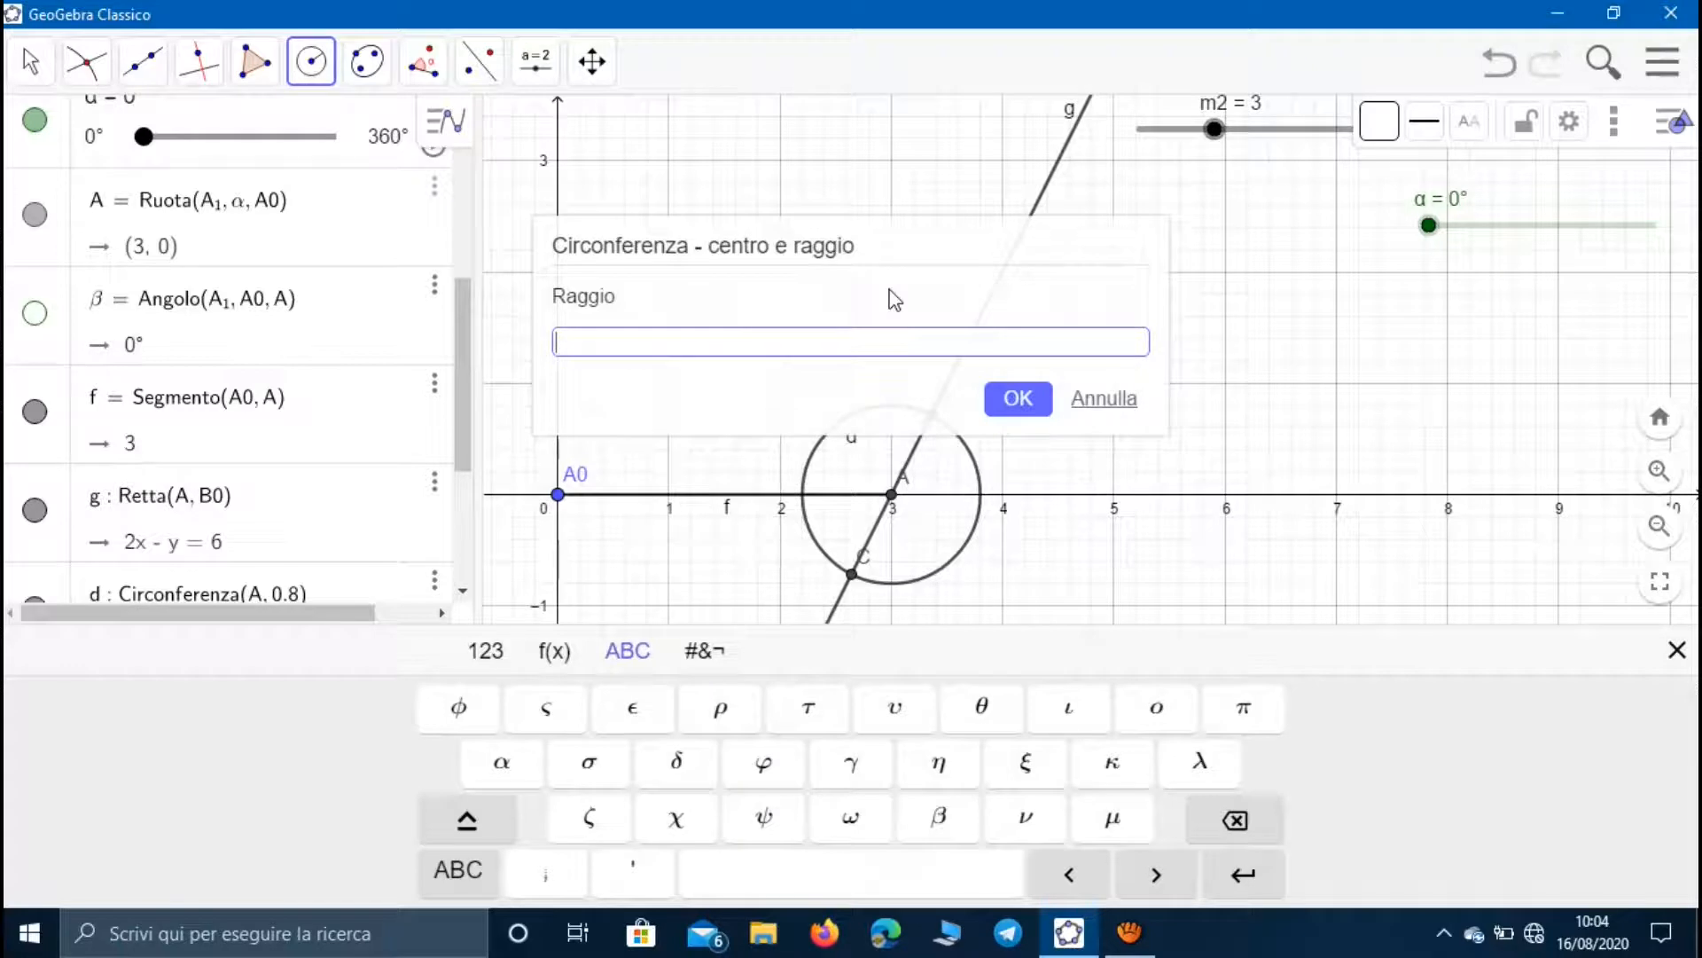
{"action": "key", "text": "Return"}
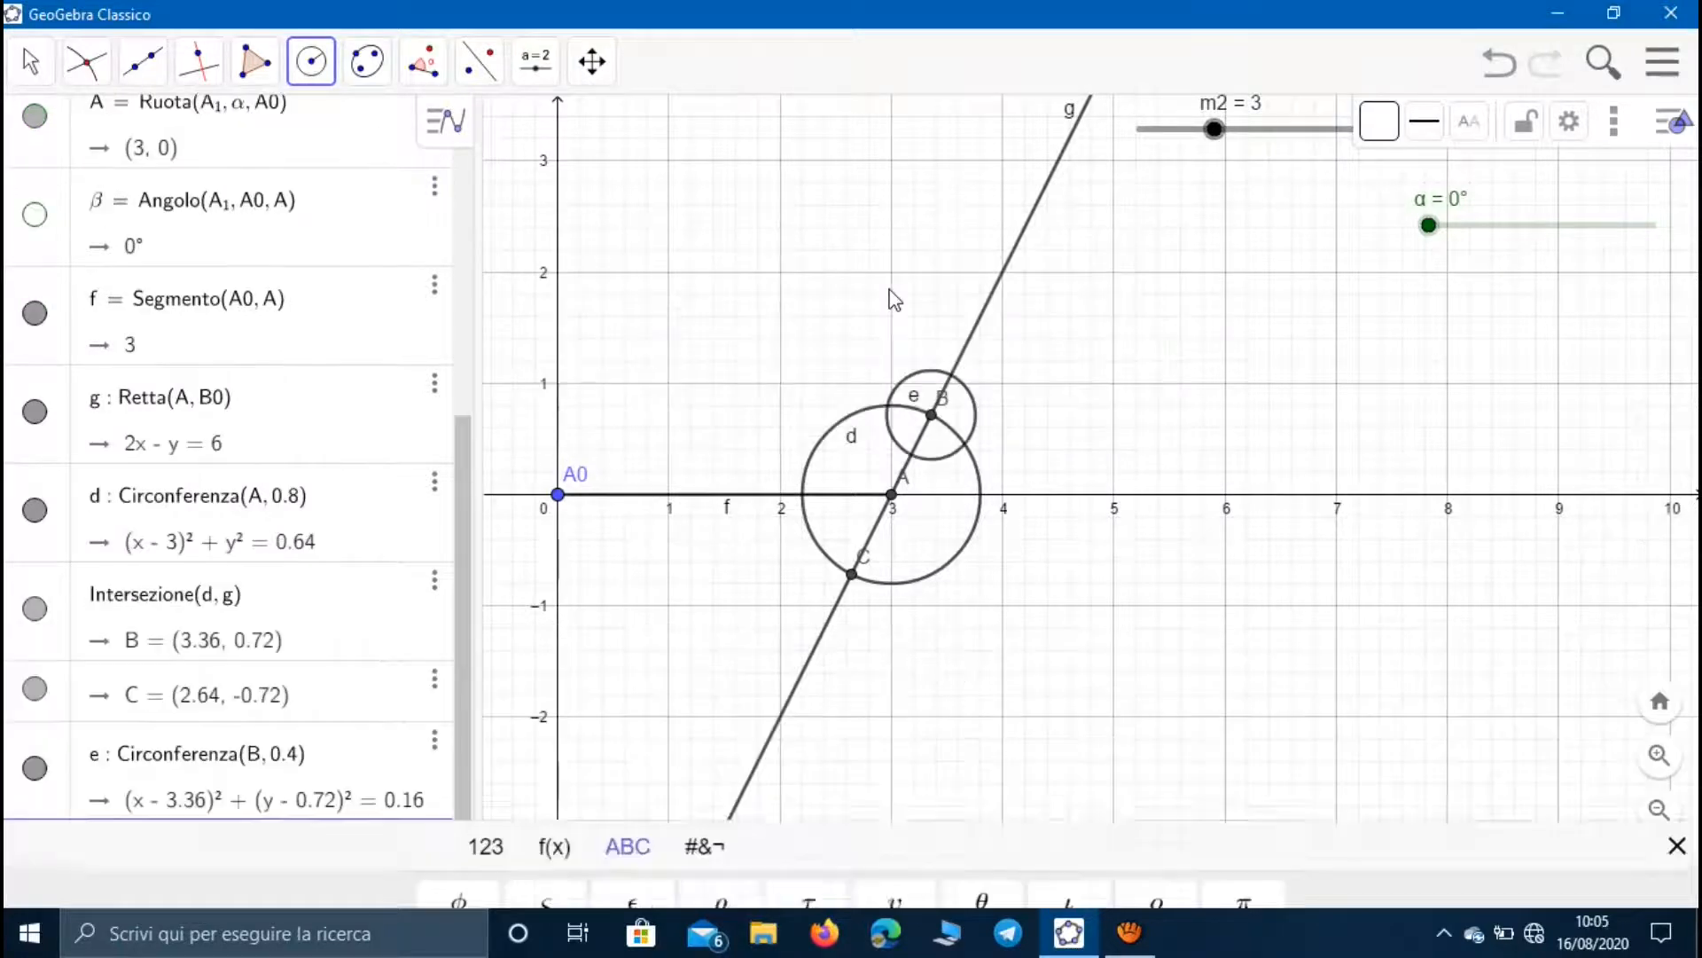
{"action": "left_click", "coordinate": [852, 578]}
{"action": "type", "text": "0."}
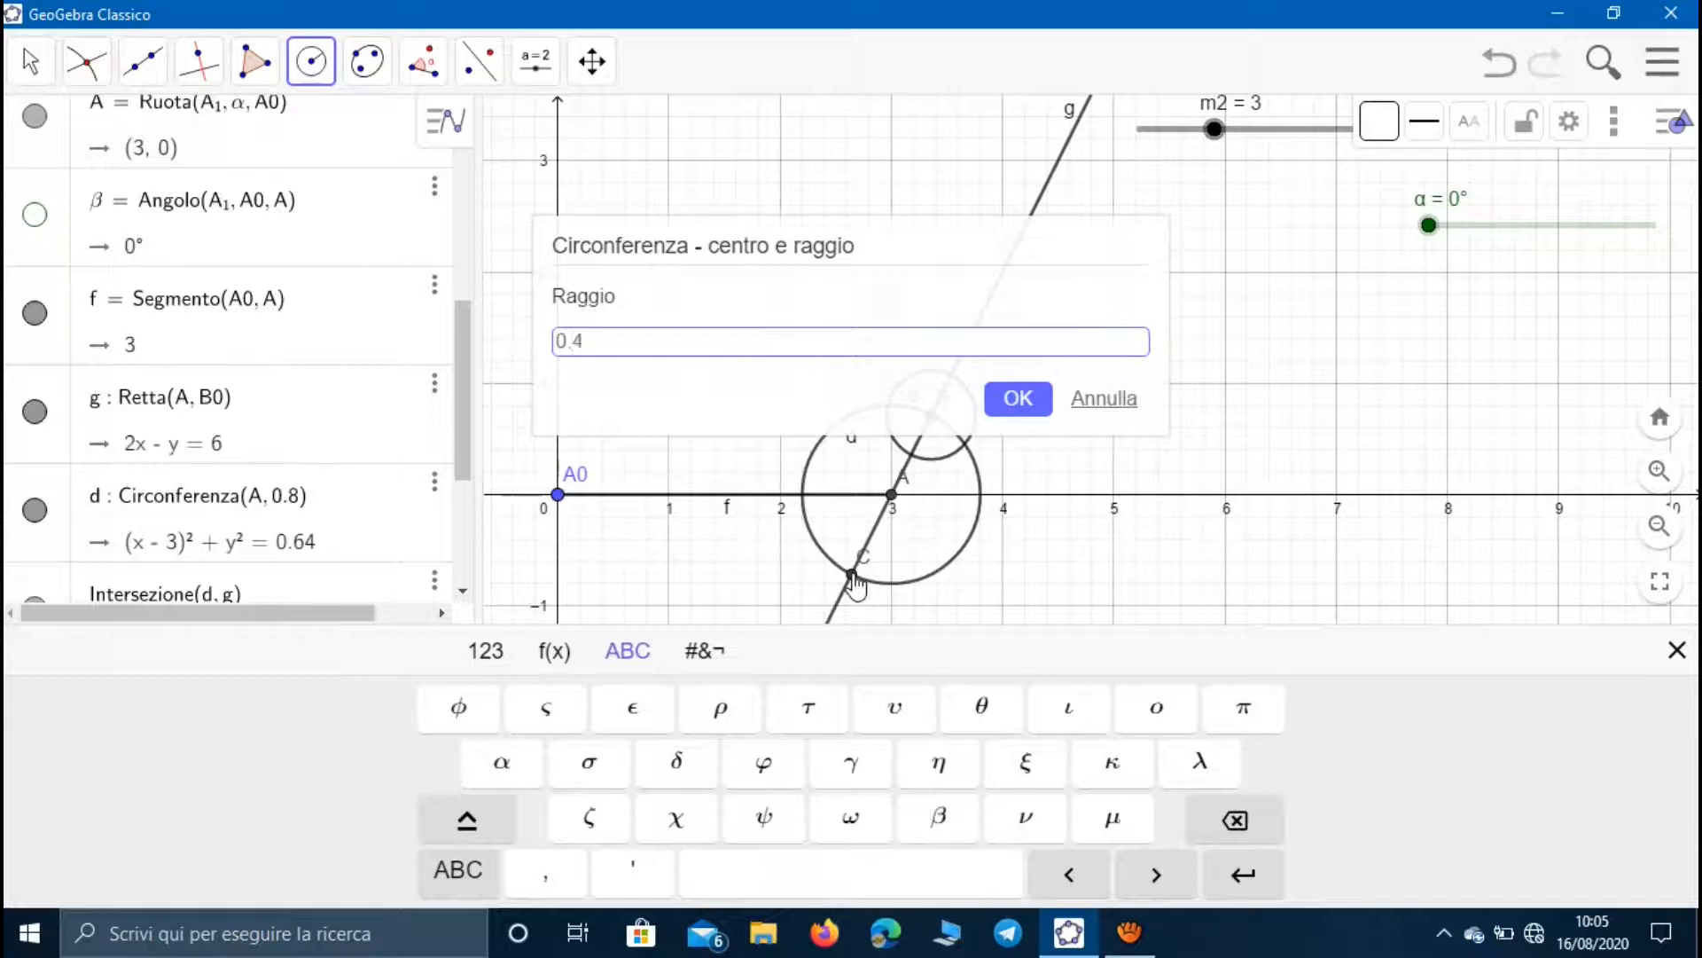
{"action": "type", "text": "4"}
{"action": "key", "text": "Return"}
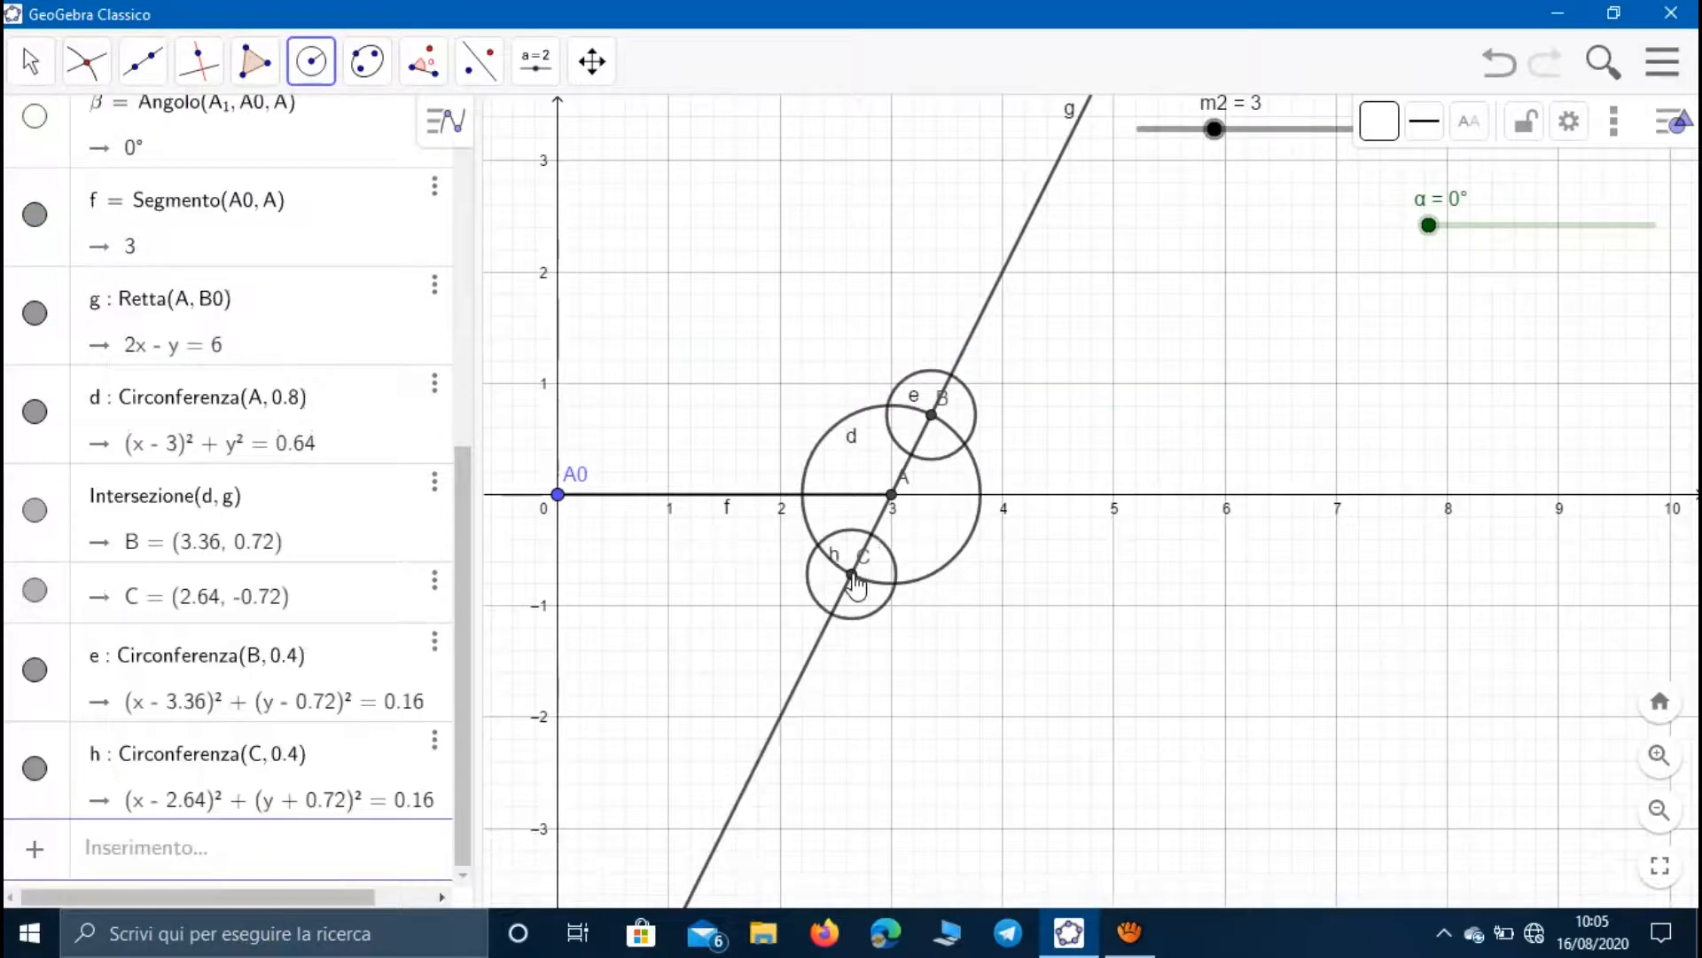
- Create the intersection points of small circles e and h with circle d
{"action": "left_click", "coordinate": [76, 78]}
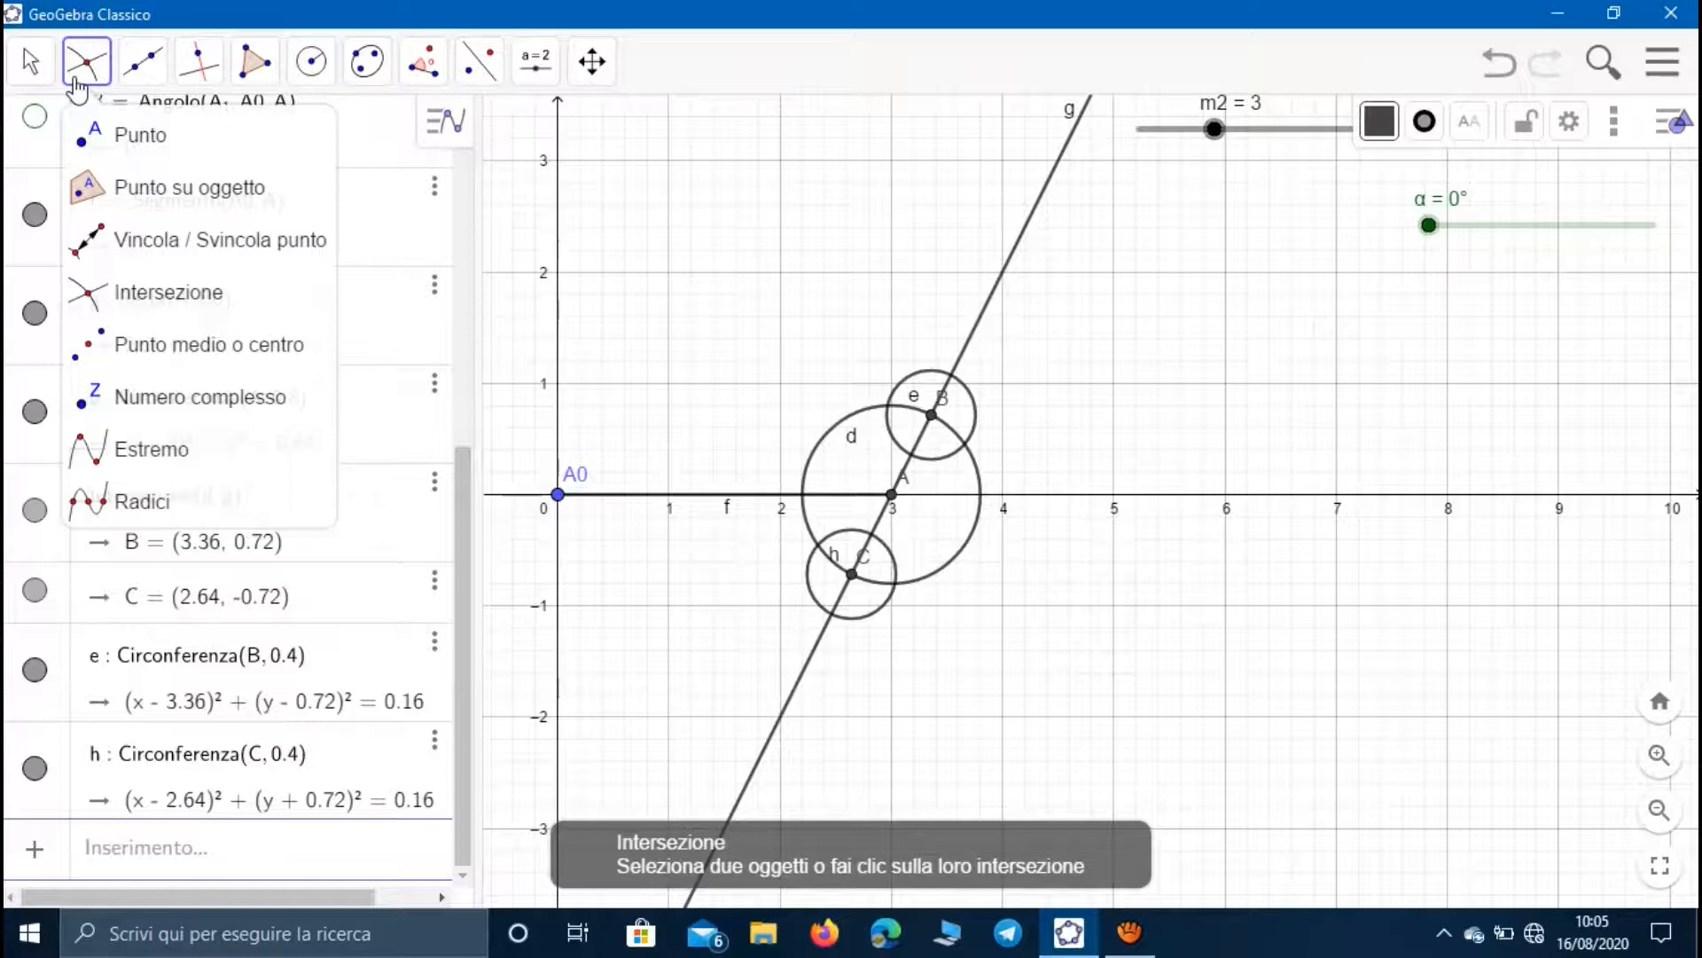
{"action": "left_click", "coordinate": [367, 60]}
{"action": "left_click", "coordinate": [922, 376]}
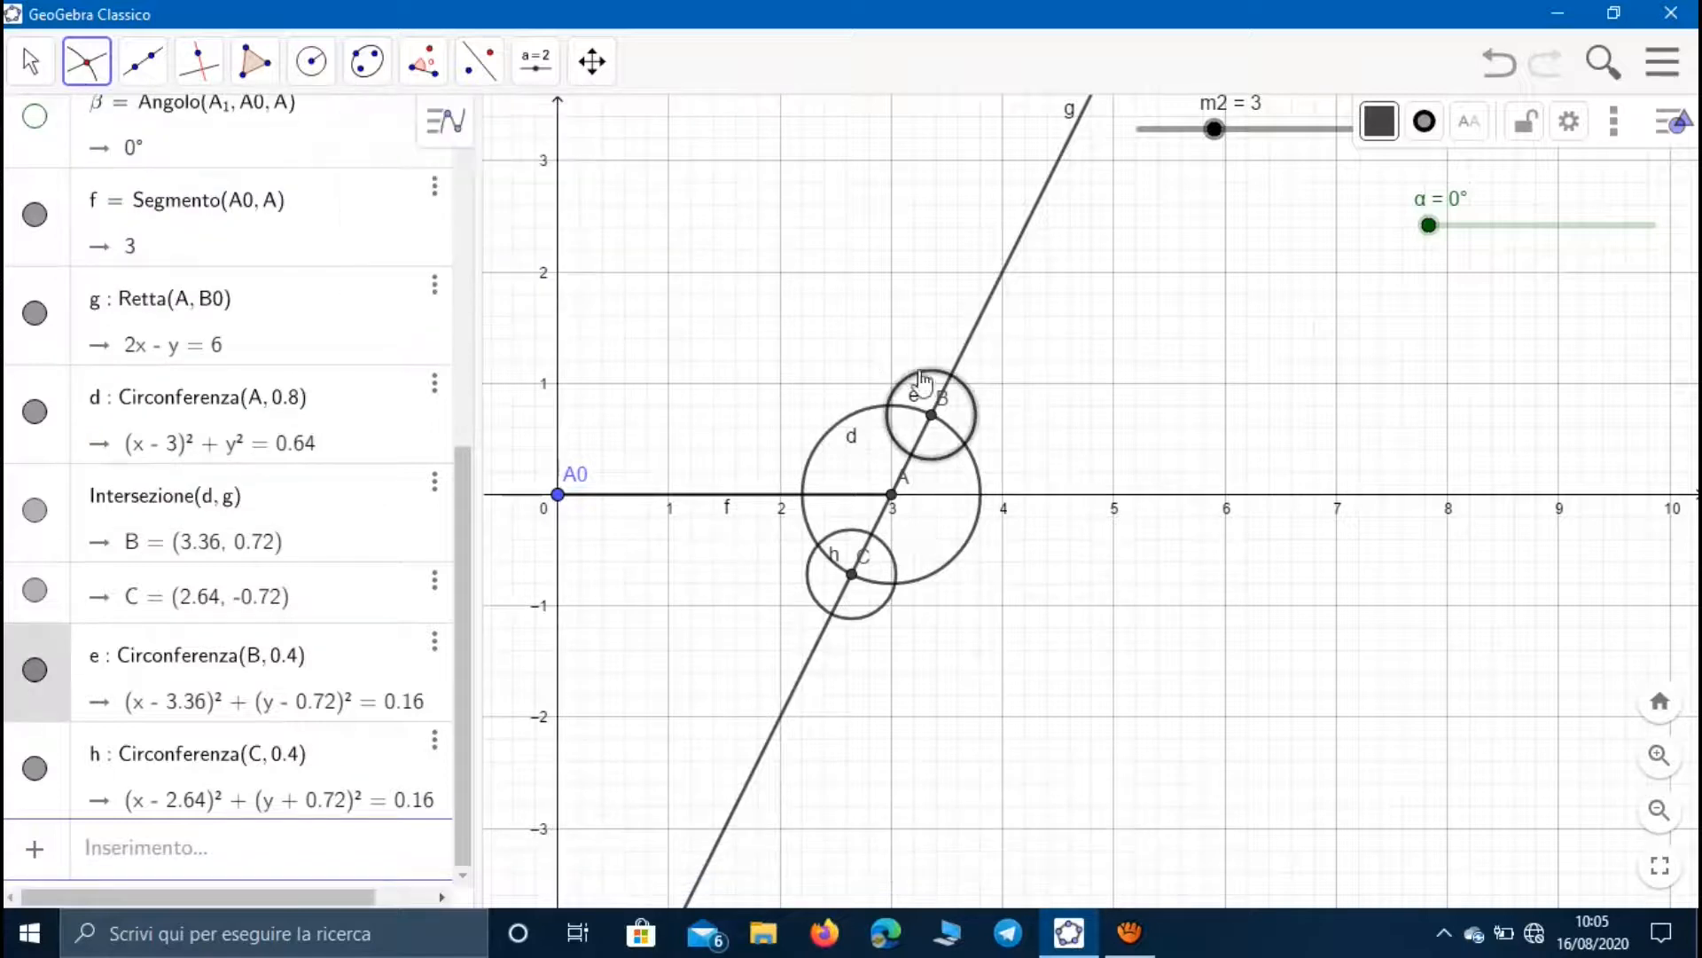
{"action": "left_click", "coordinate": [833, 436]}
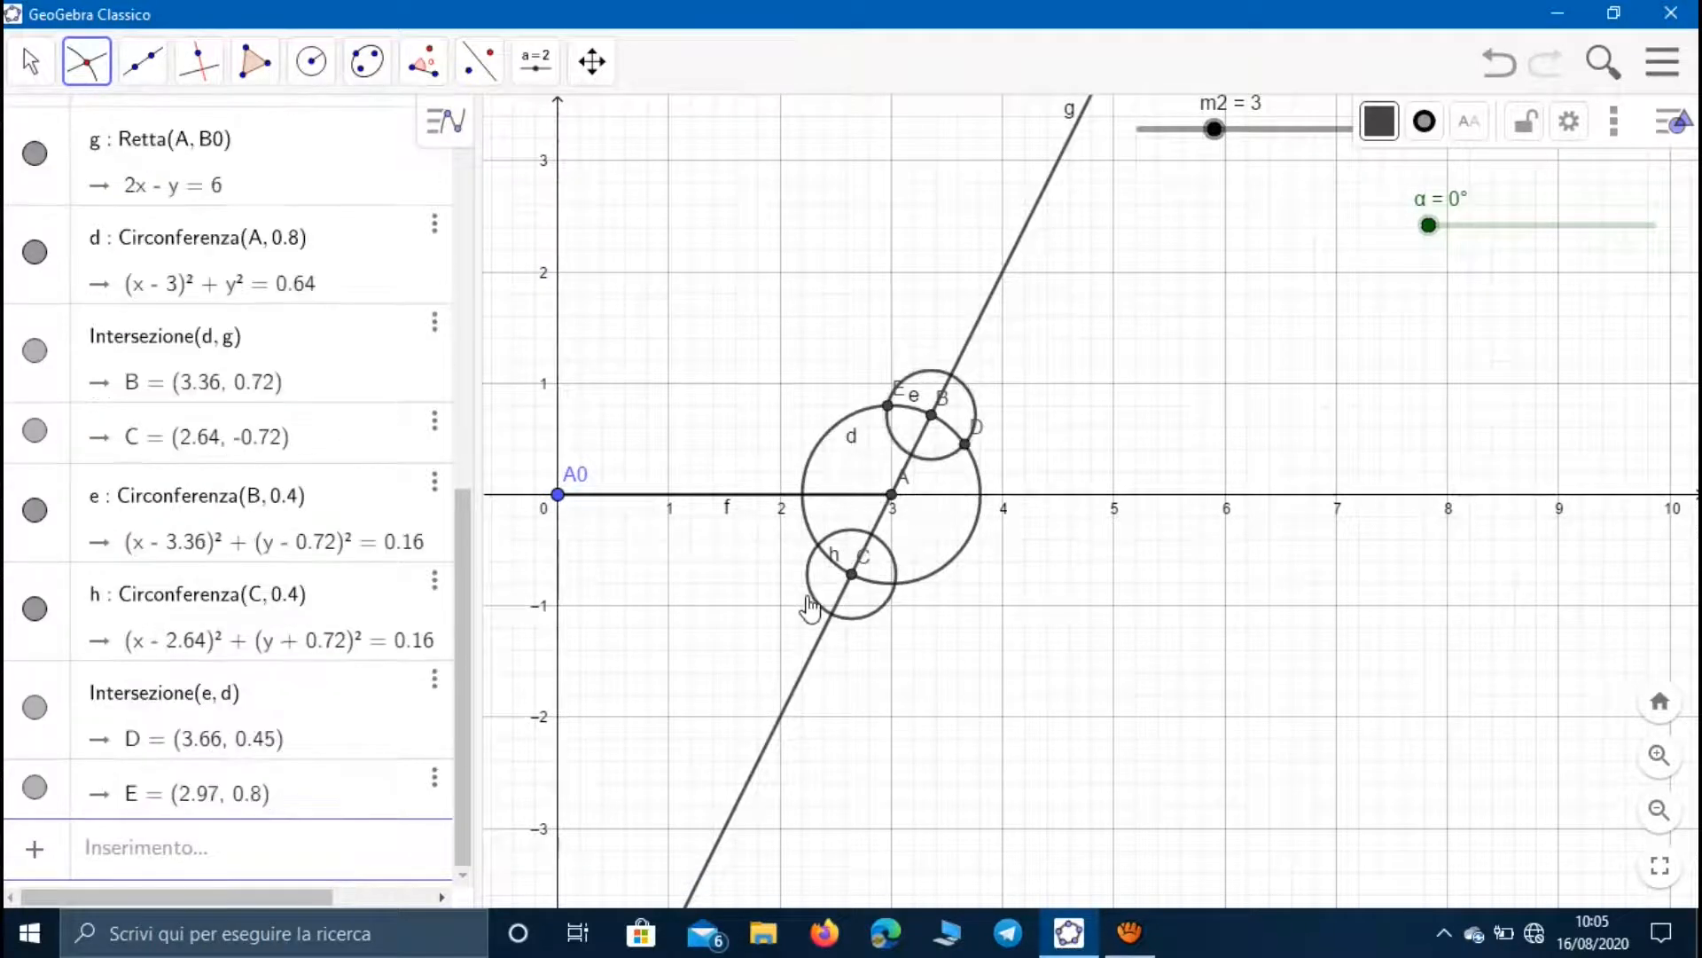
{"action": "left_click", "coordinate": [814, 607]}
{"action": "left_click", "coordinate": [808, 461]}
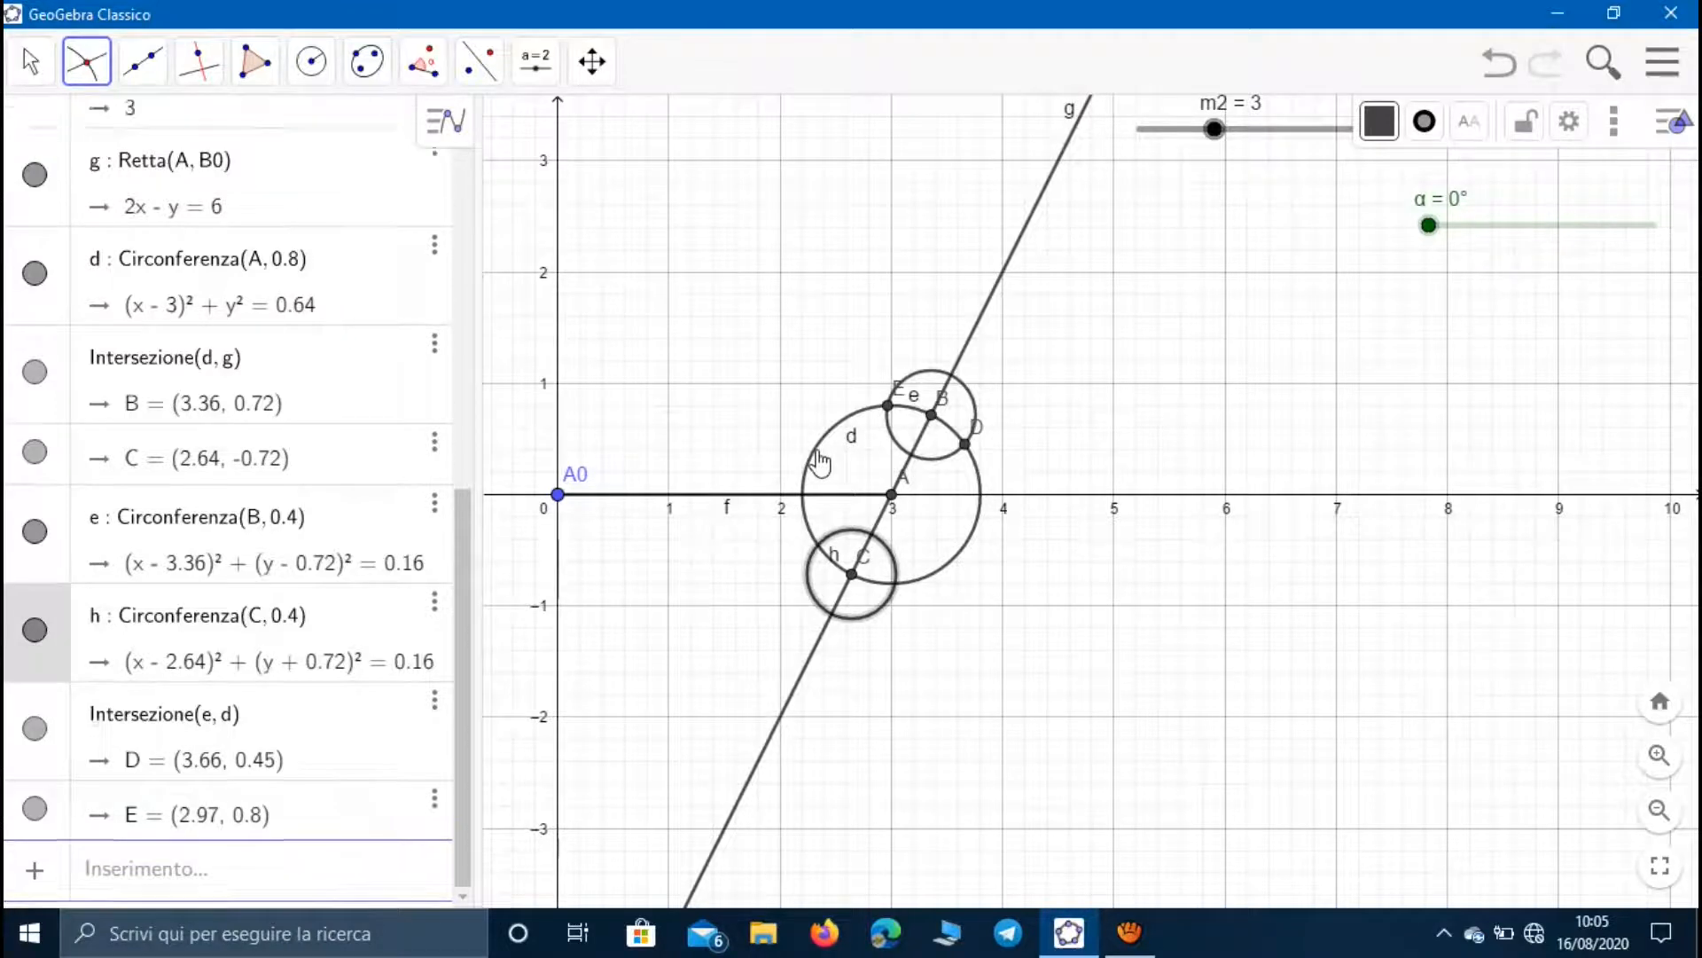
- Hide the three construction circles e, d and h
{"action": "left_click", "coordinate": [30, 61]}
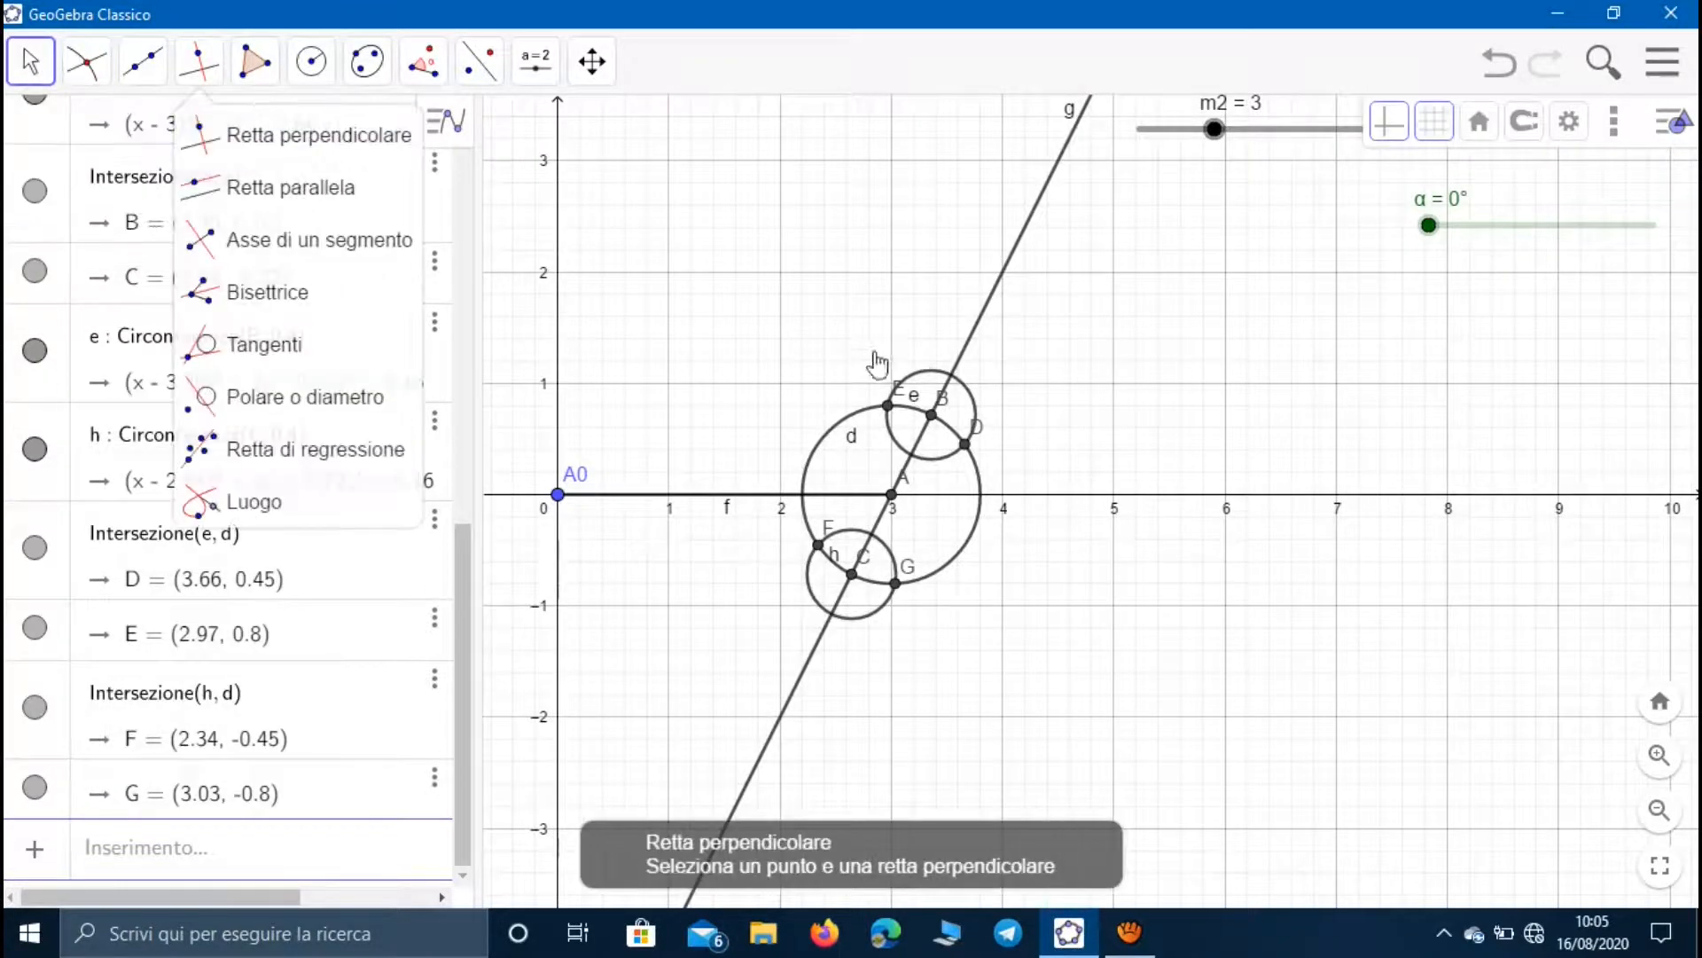
{"action": "left_click", "coordinate": [929, 377]}
{"action": "right_click", "coordinate": [929, 377]}
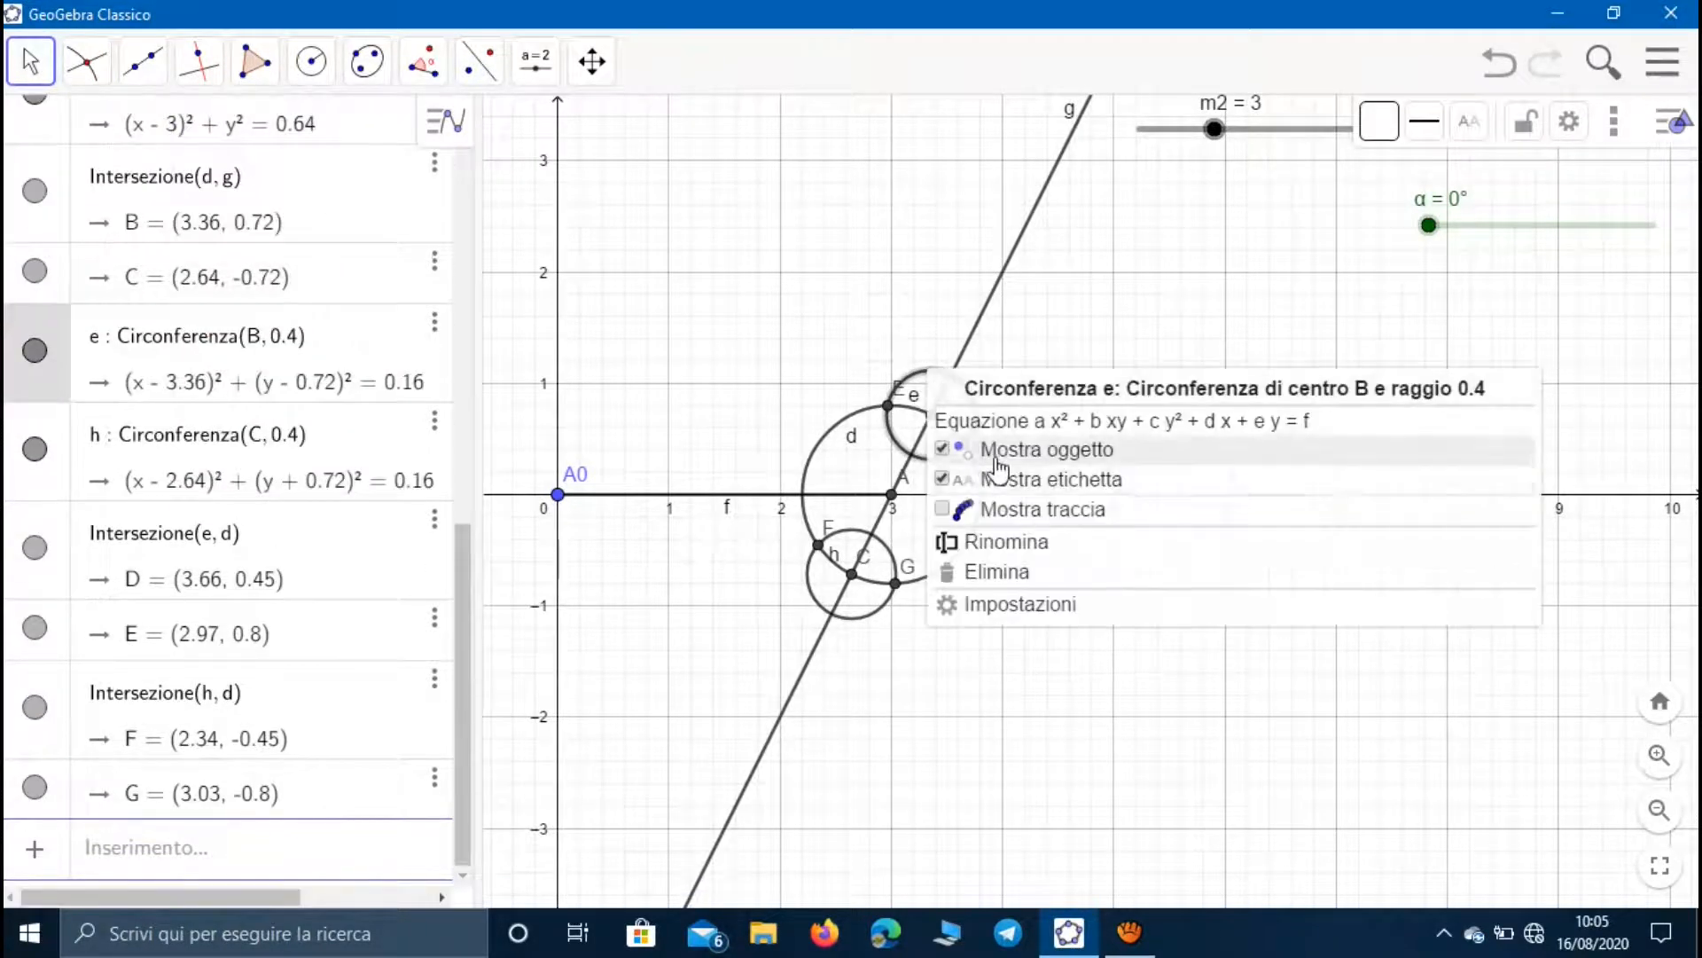
{"action": "left_click", "coordinate": [940, 445]}
{"action": "right_click", "coordinate": [844, 436]}
{"action": "left_click", "coordinate": [897, 497]}
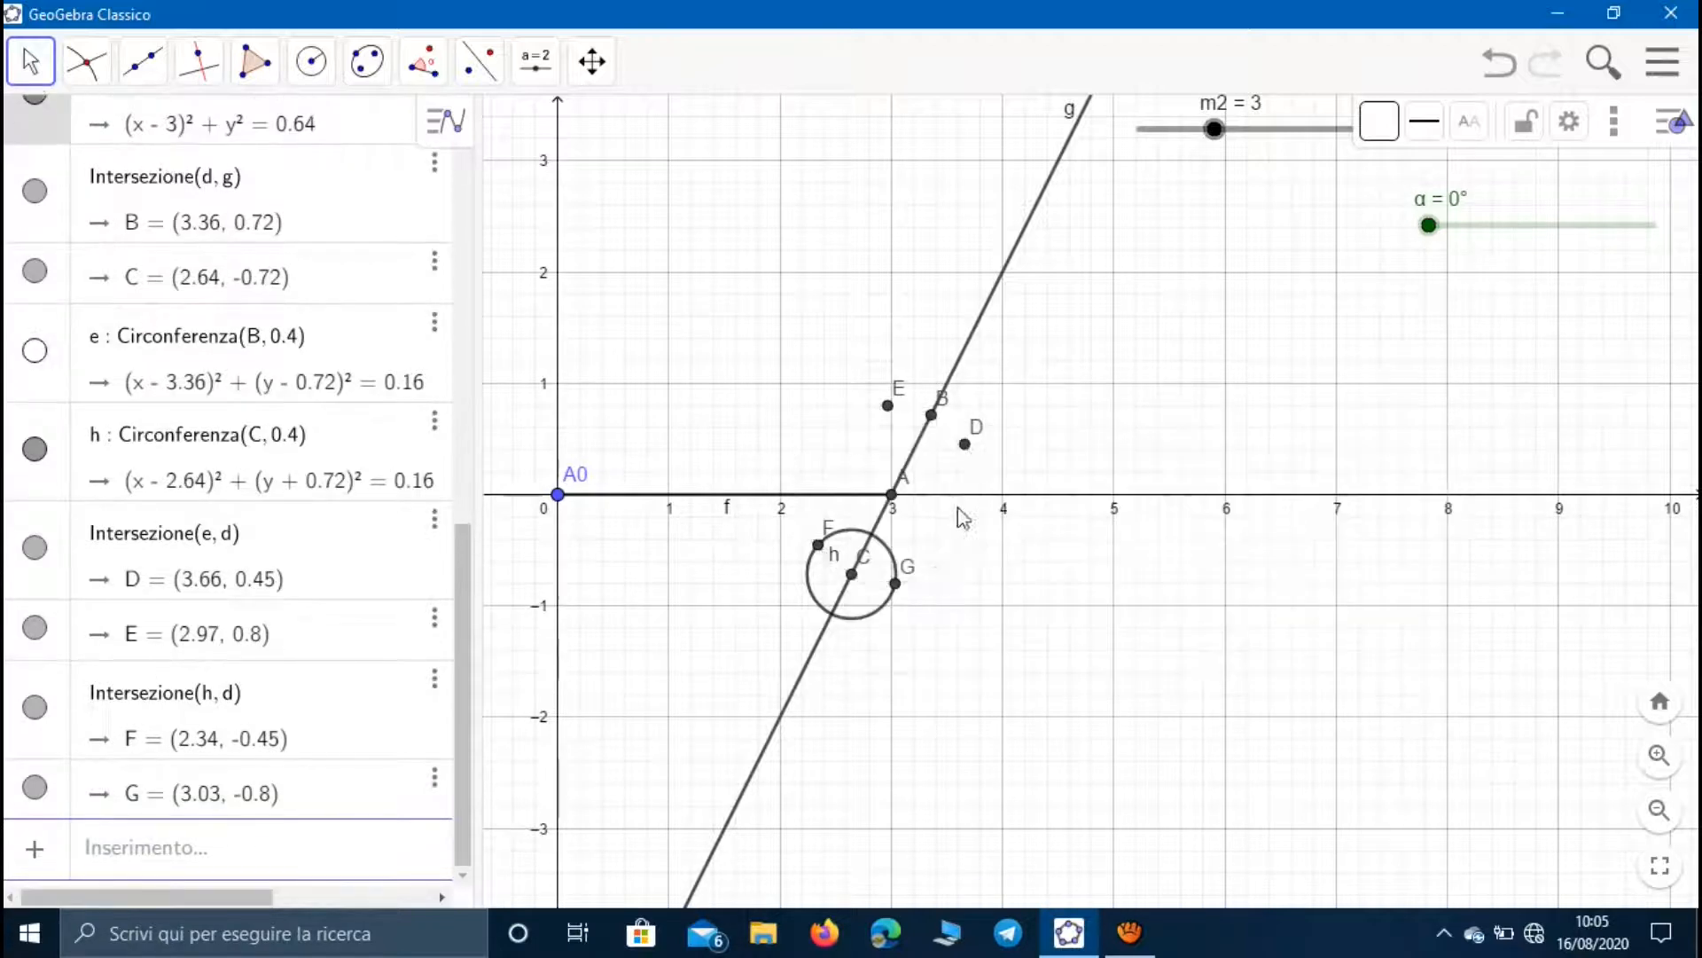
{"action": "left_click", "coordinate": [813, 600]}
{"action": "right_click", "coordinate": [813, 600]}
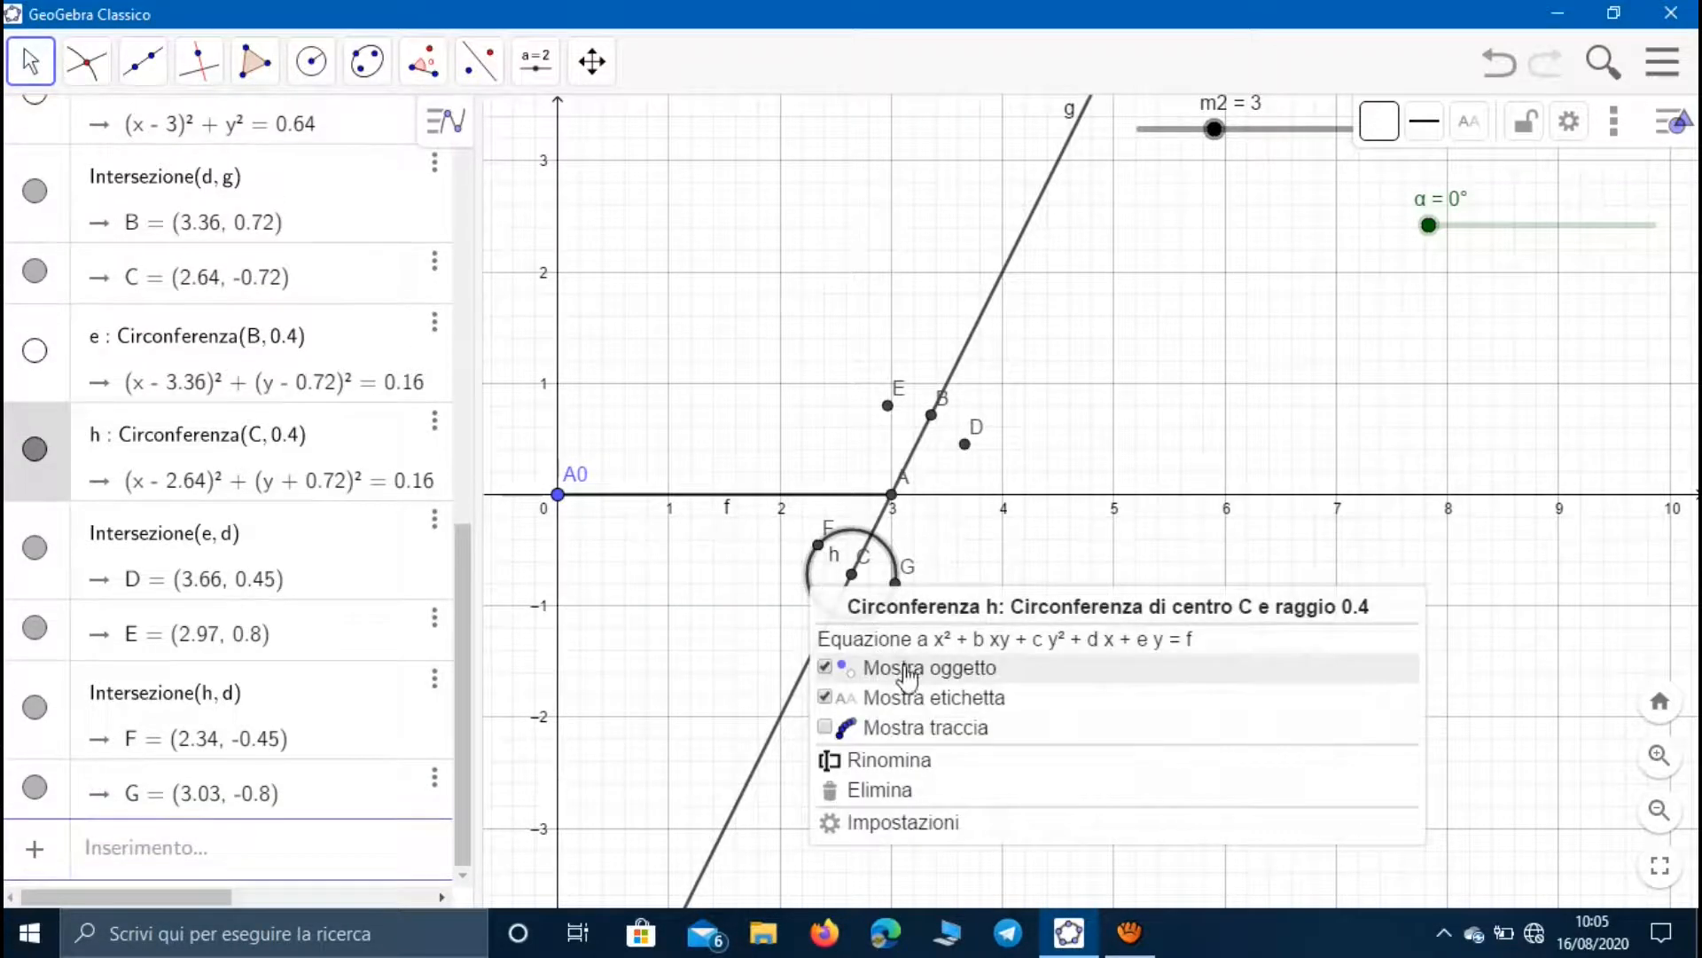
{"action": "left_click", "coordinate": [873, 665]}
- Hide points C and B on line g
{"action": "right_click", "coordinate": [856, 587]}
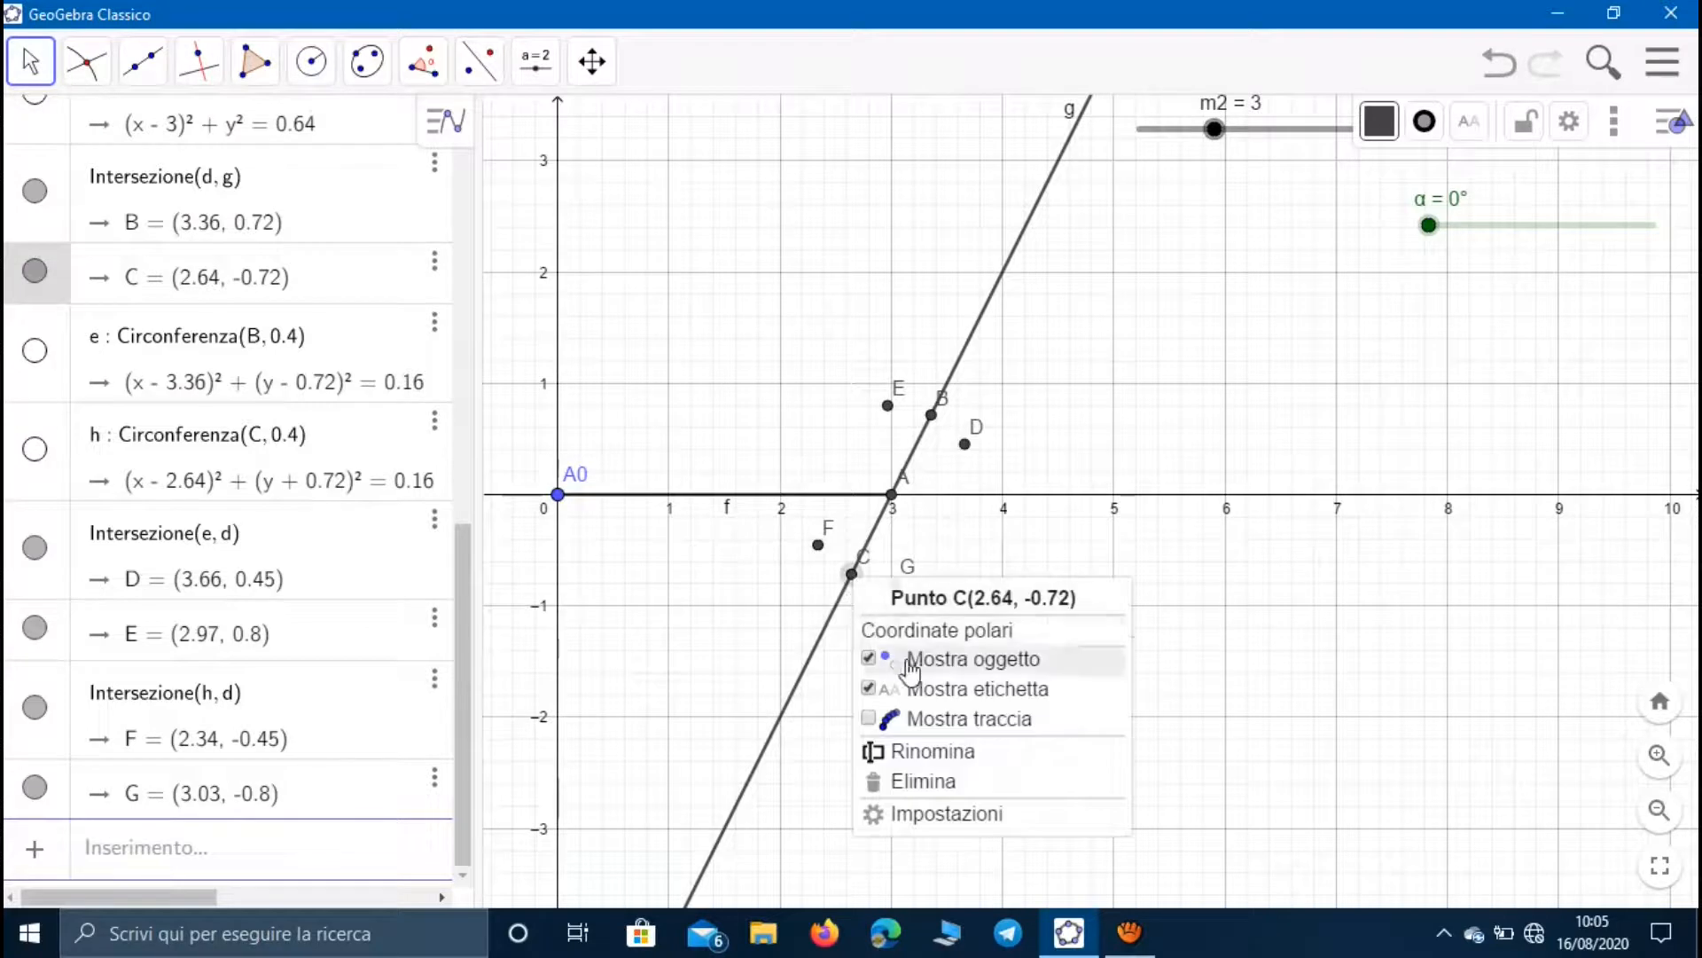
{"action": "left_click", "coordinate": [931, 656]}
{"action": "right_click", "coordinate": [931, 414]}
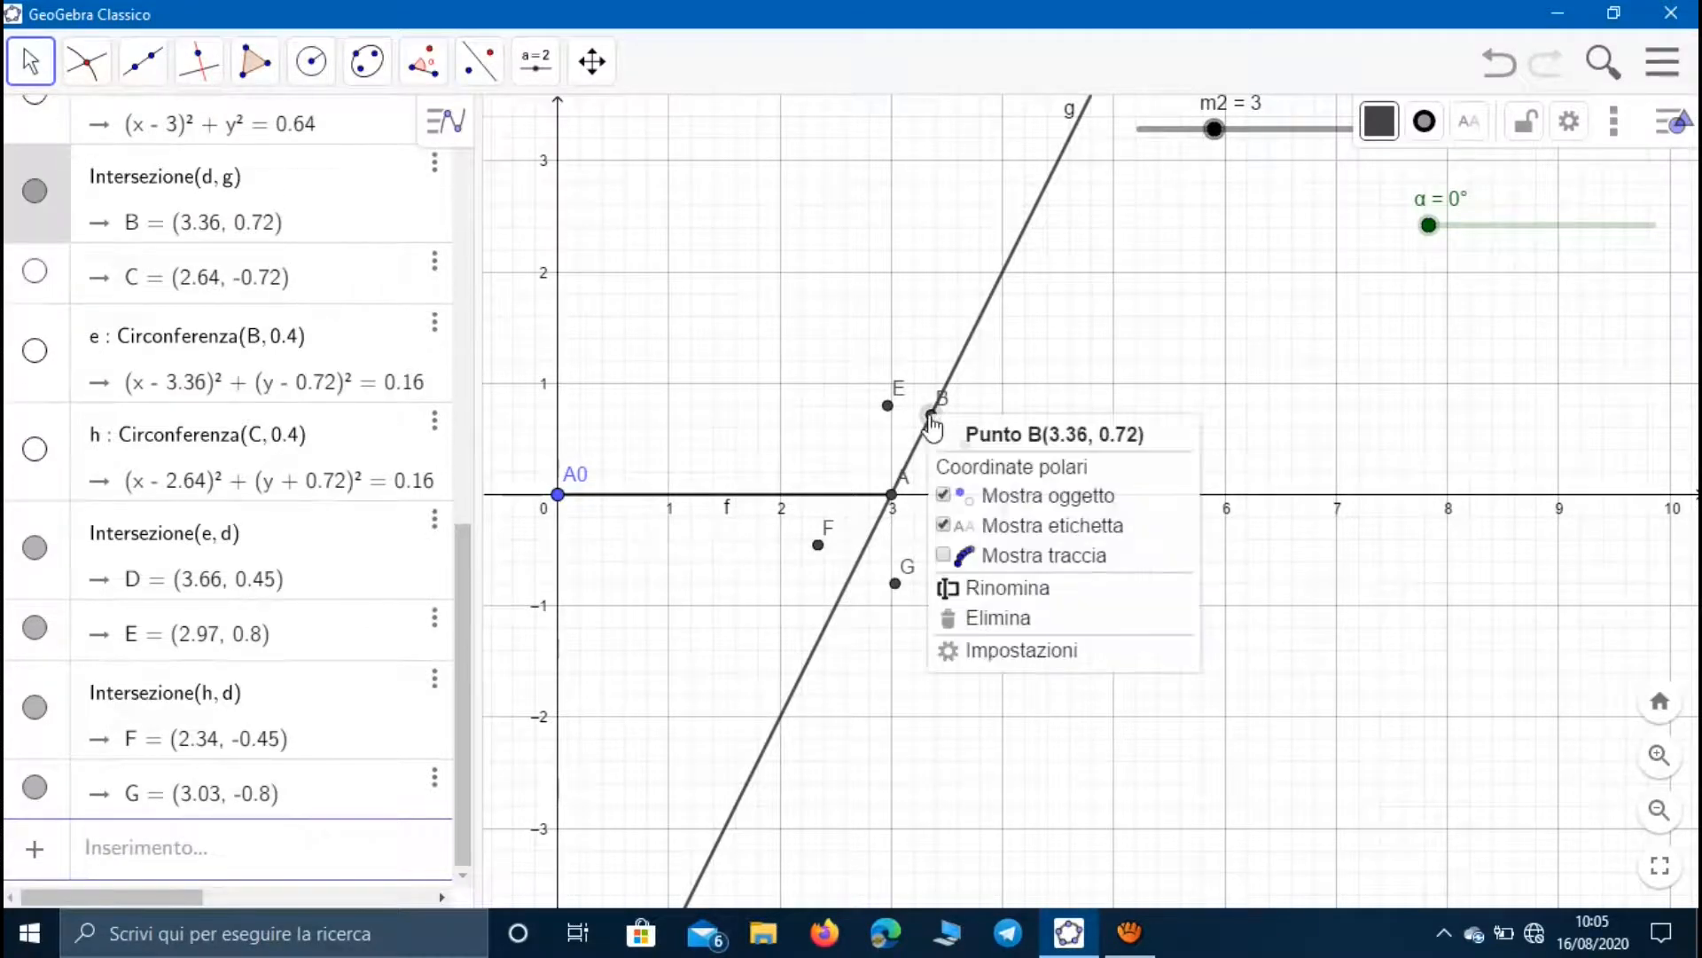
{"action": "left_click", "coordinate": [984, 494]}
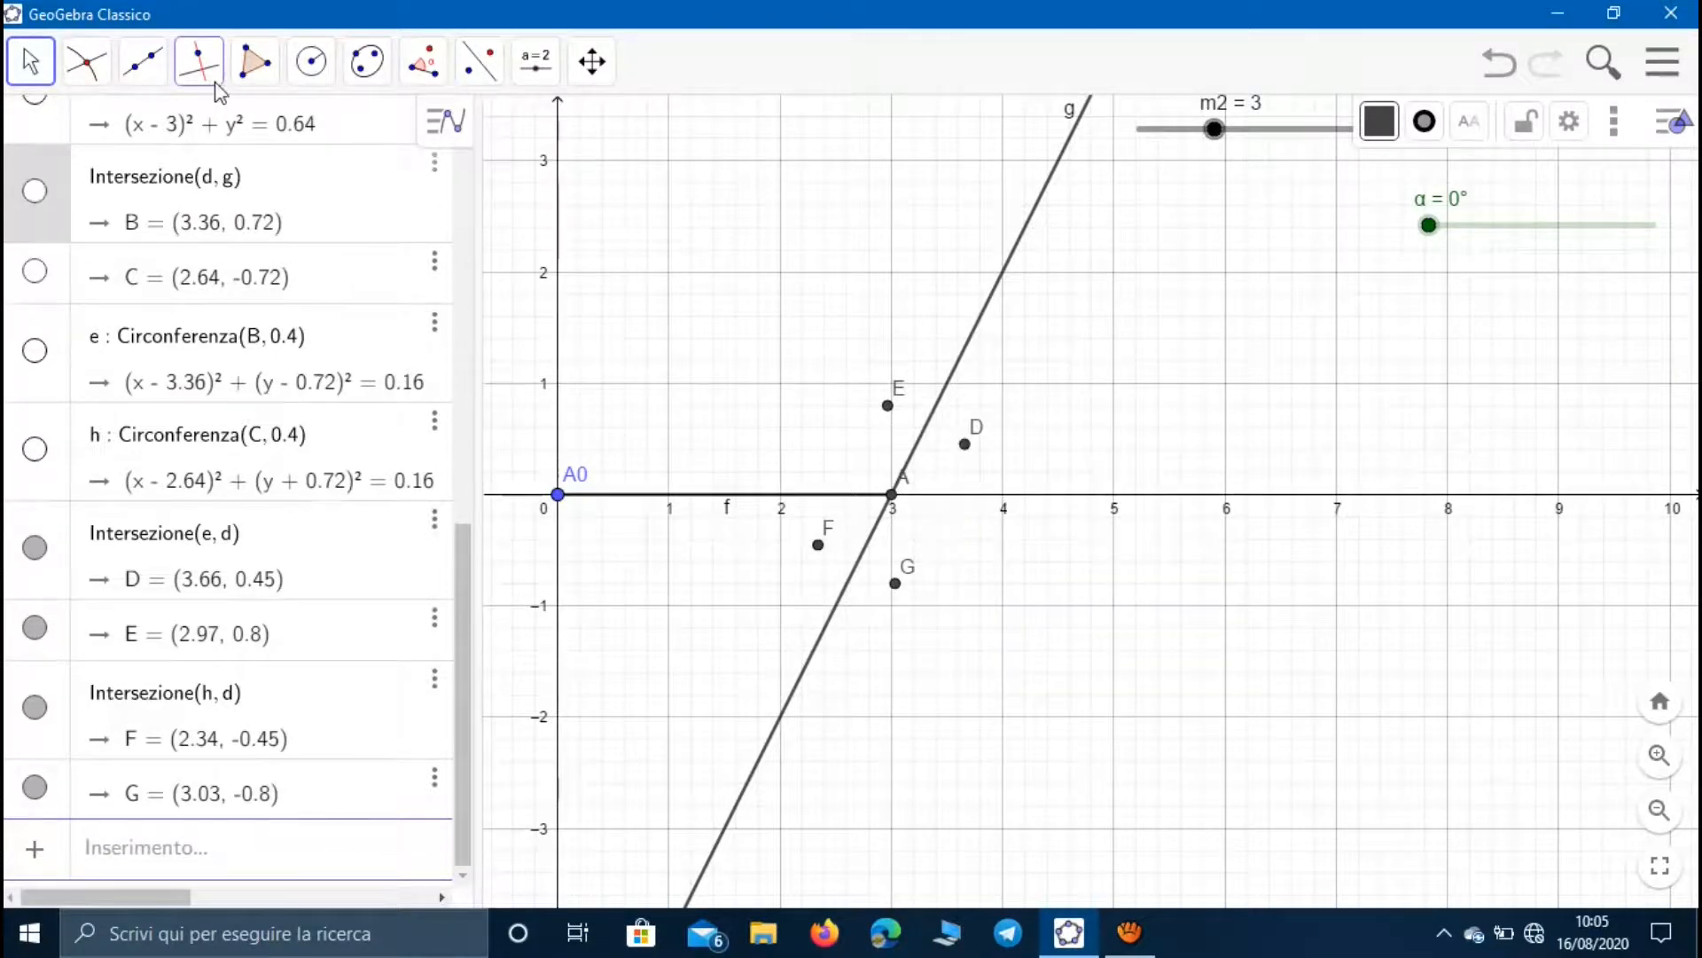
- Draw a closed polygon through points E, D, G and F around A to form the slider block
{"action": "left_click", "coordinate": [254, 71]}
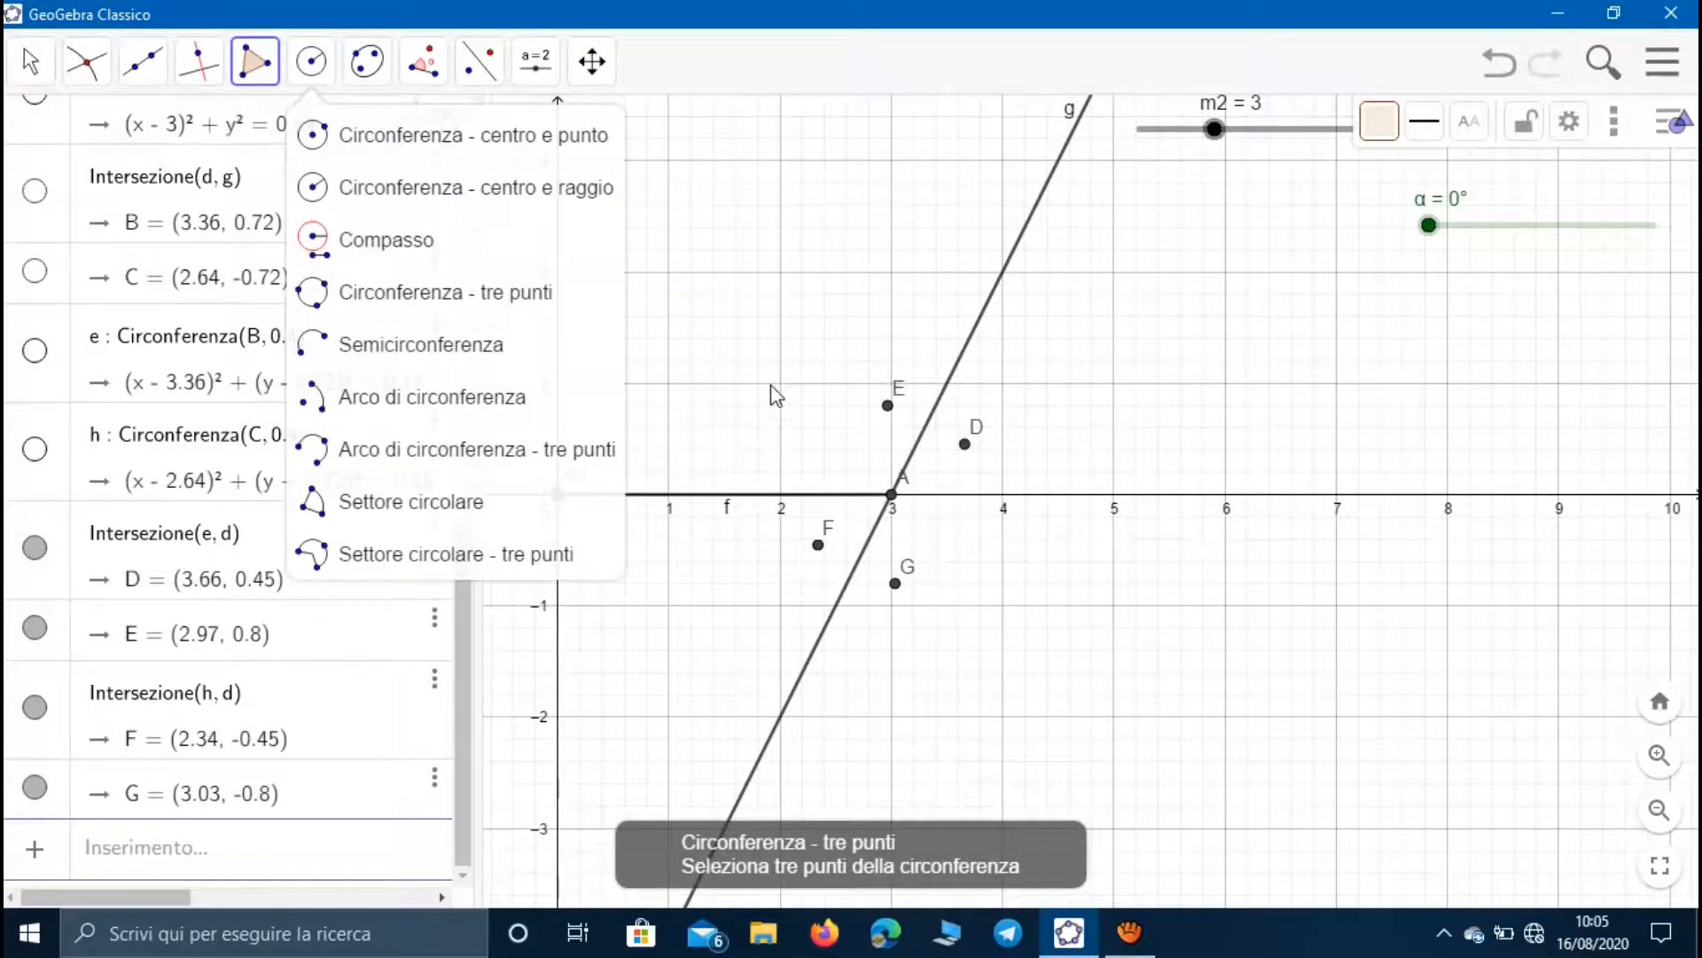
{"action": "left_click", "coordinate": [886, 407]}
{"action": "left_click", "coordinate": [965, 444]}
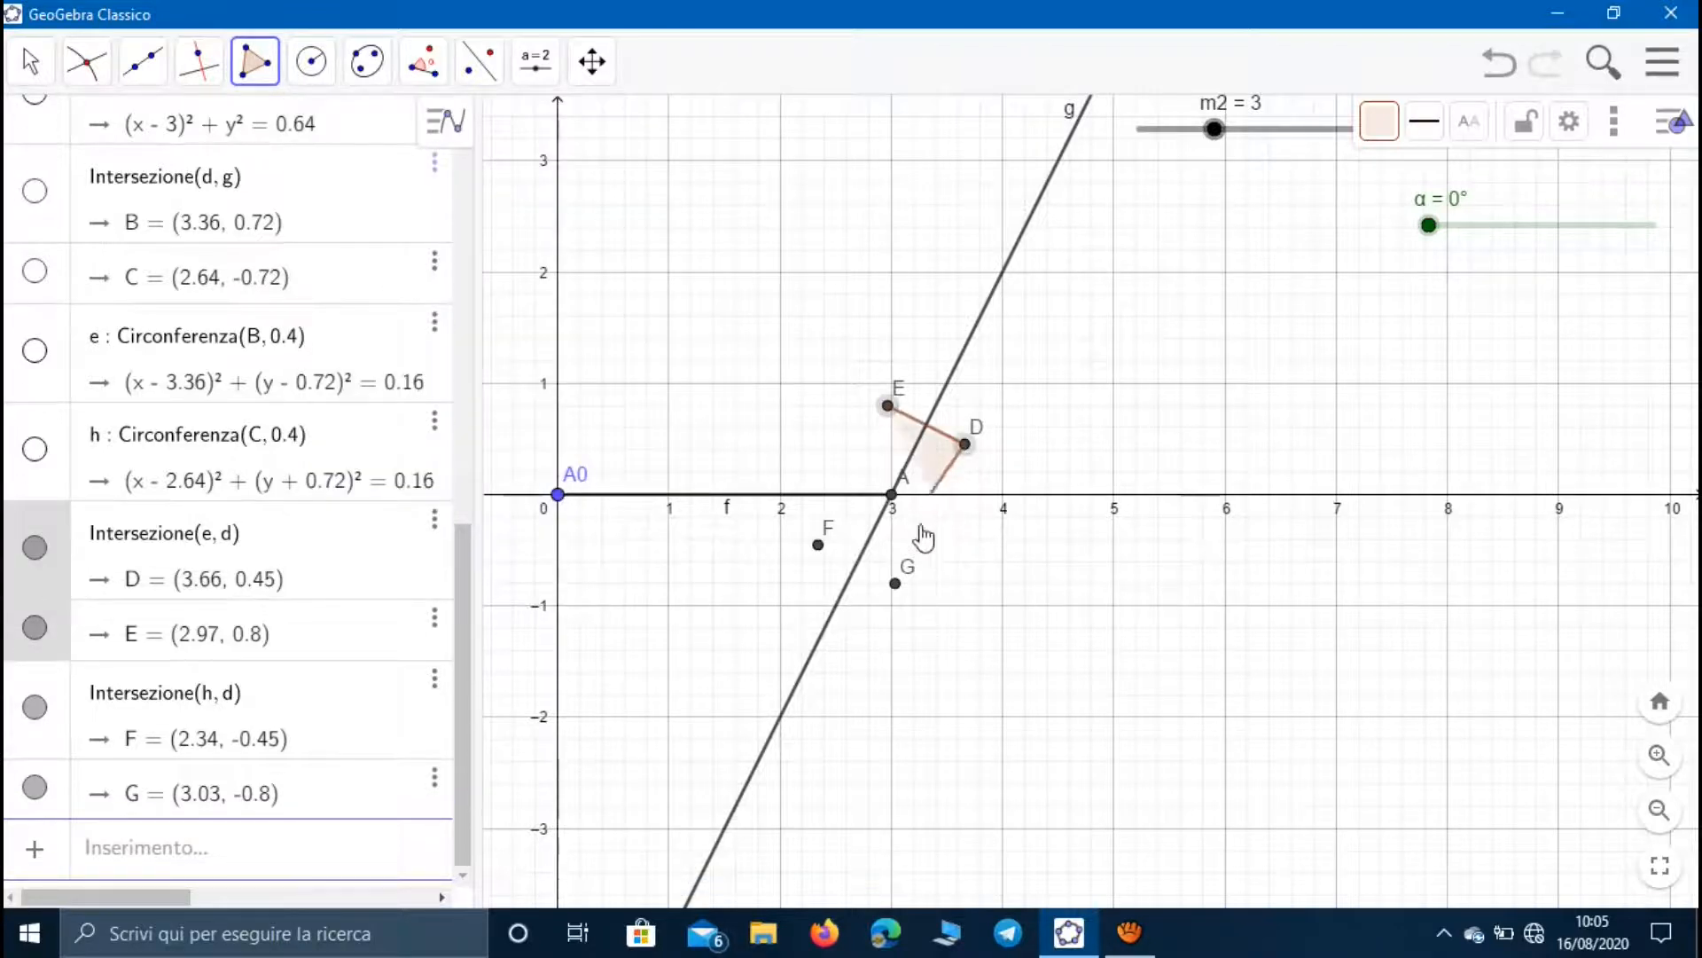
{"action": "left_click", "coordinate": [896, 584]}
{"action": "left_click", "coordinate": [818, 545]}
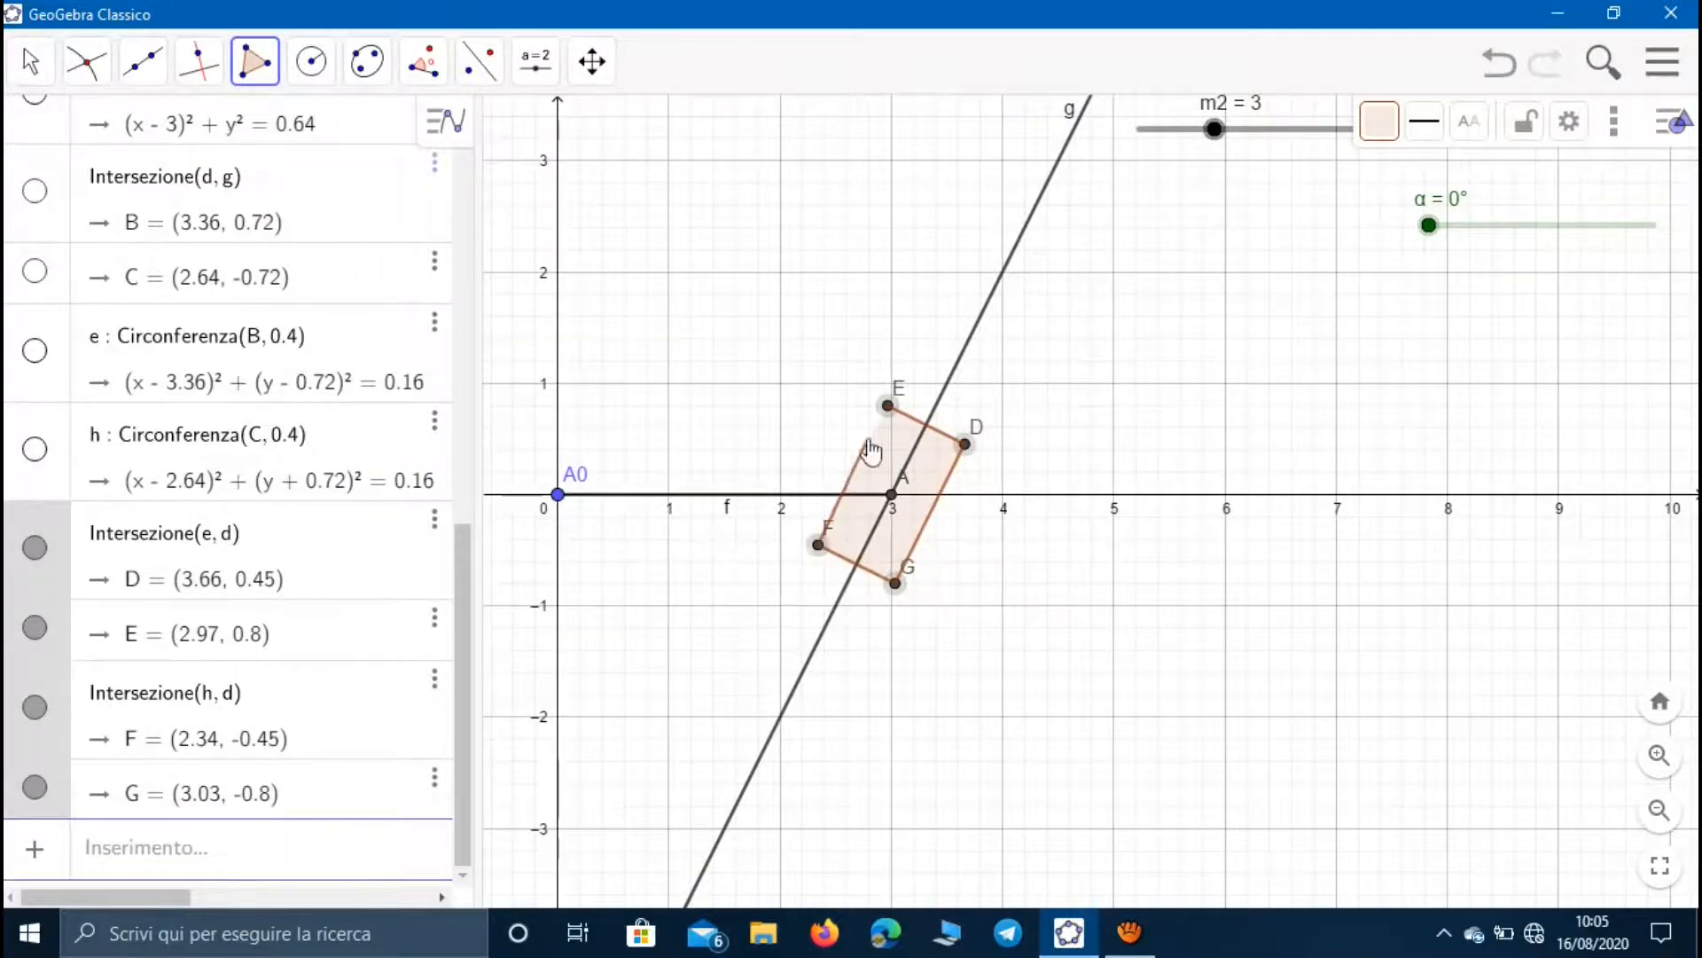
{"action": "left_click", "coordinate": [888, 406]}
- Hide the polygon's corner points D, E, F and G
{"action": "left_click", "coordinate": [30, 61]}
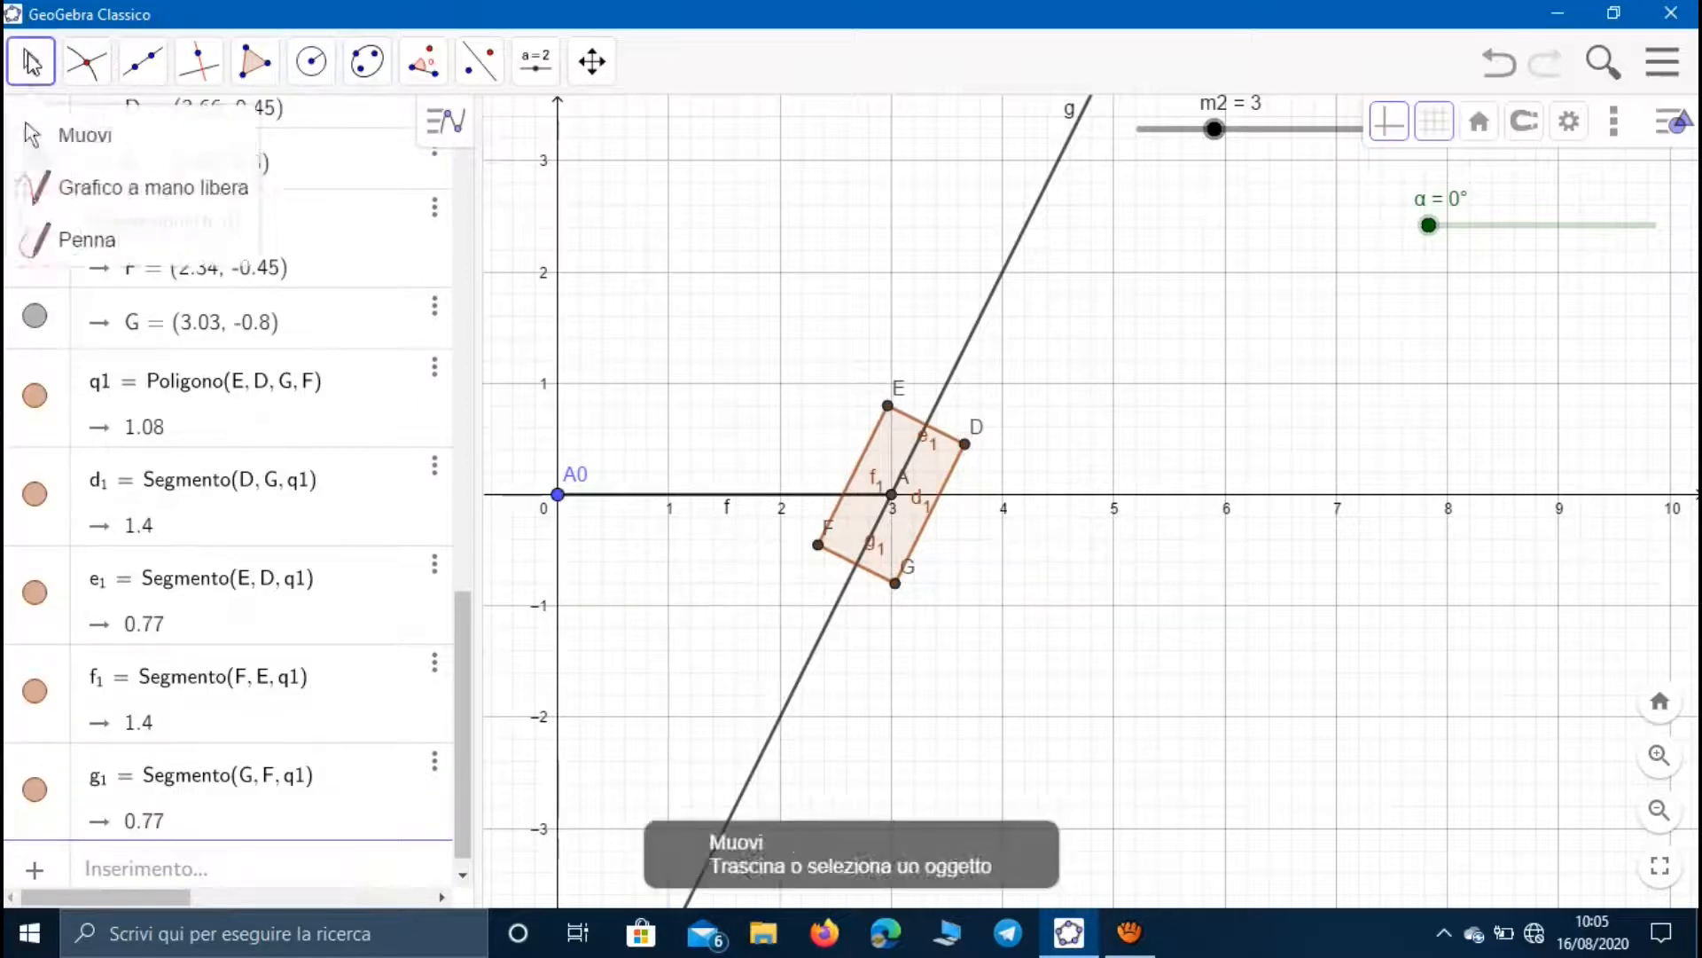
{"action": "scroll", "coordinate": [270, 643], "scroll_direction": "up", "scroll_amount": 5}
{"action": "scroll", "coordinate": [271, 643], "scroll_direction": "down", "scroll_amount": 2}
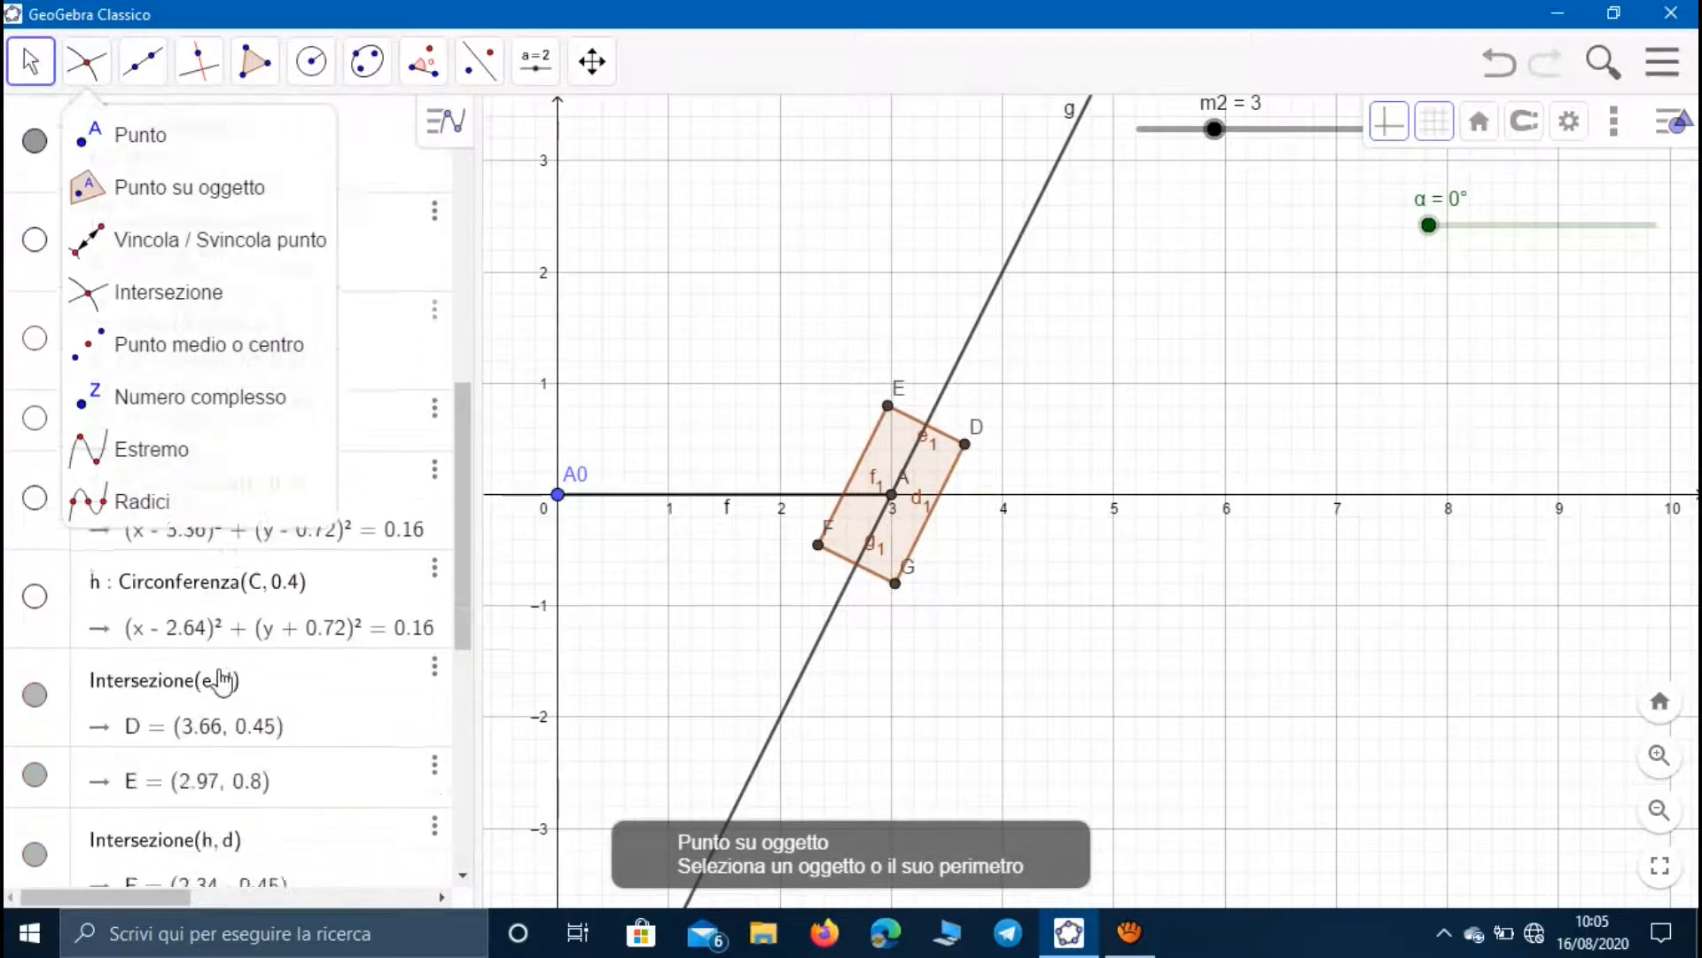
{"action": "left_click", "coordinate": [34, 814]}
{"action": "left_click", "coordinate": [34, 734]}
{"action": "left_click", "coordinate": [35, 655]}
{"action": "left_click", "coordinate": [35, 574]}
{"action": "scroll", "coordinate": [1135, 625], "scroll_direction": "up", "scroll_amount": 3}
{"action": "scroll", "coordinate": [1131, 619], "scroll_direction": "down", "scroll_amount": 8}
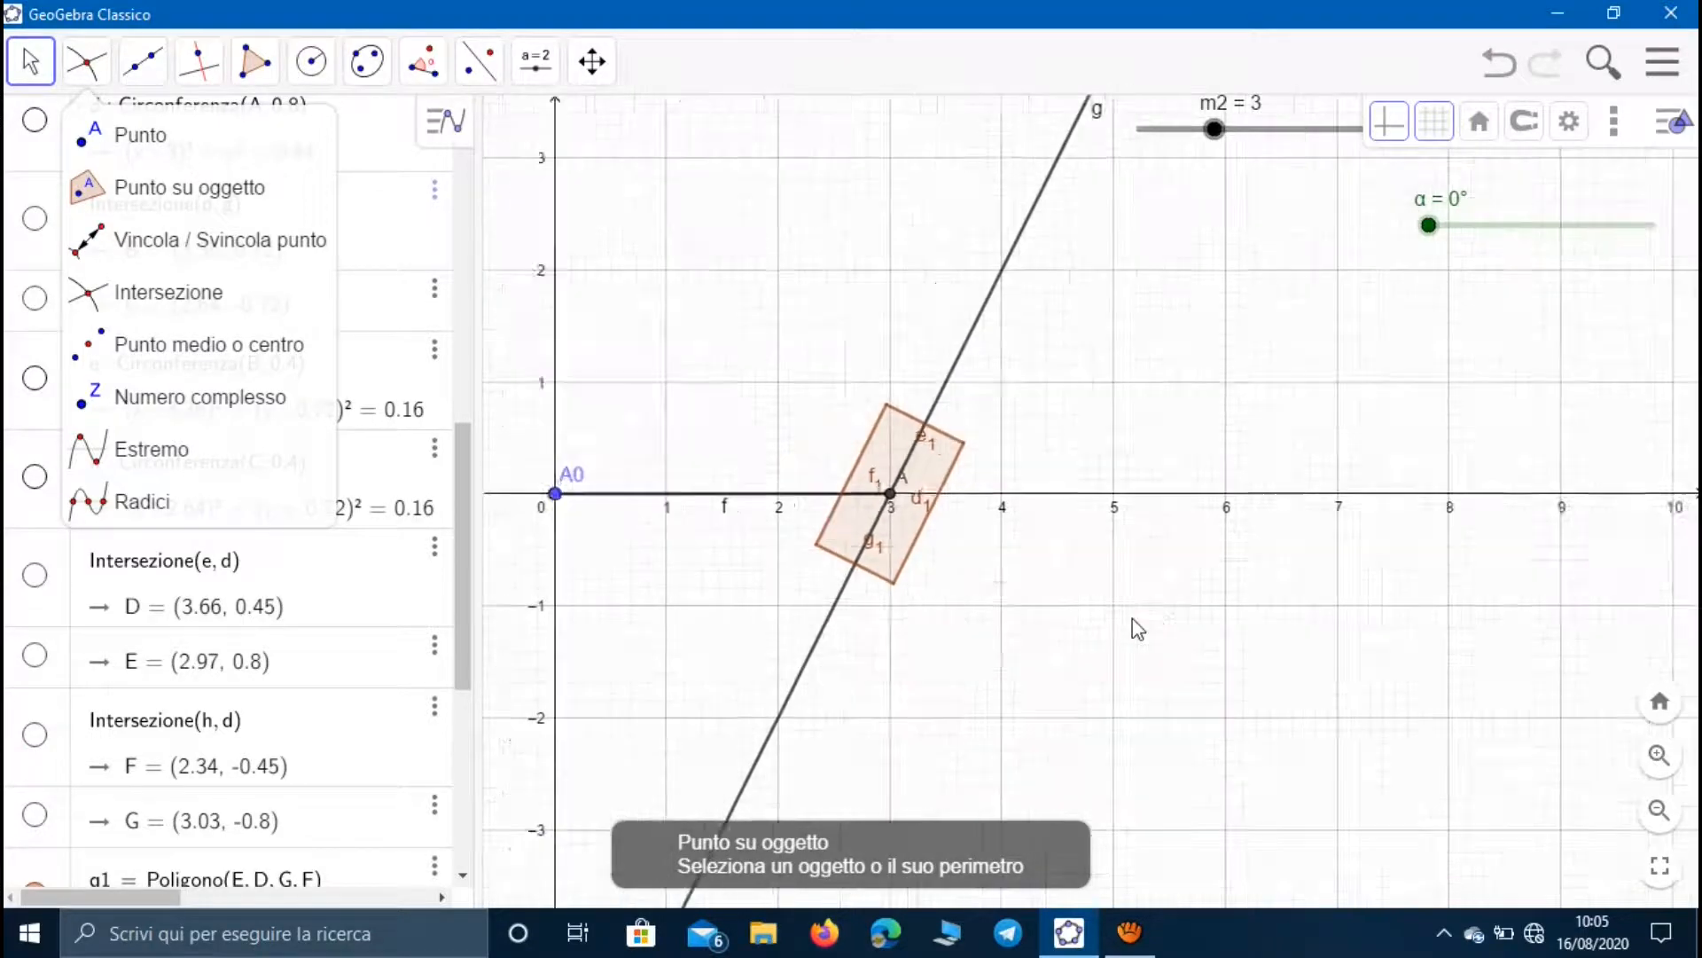
- Place a point bound to line g between B0 and A, at about (0.69, -4.62)
{"action": "left_click_drag", "start_coordinate": [1087, 581], "coordinate": [1057, 507]}
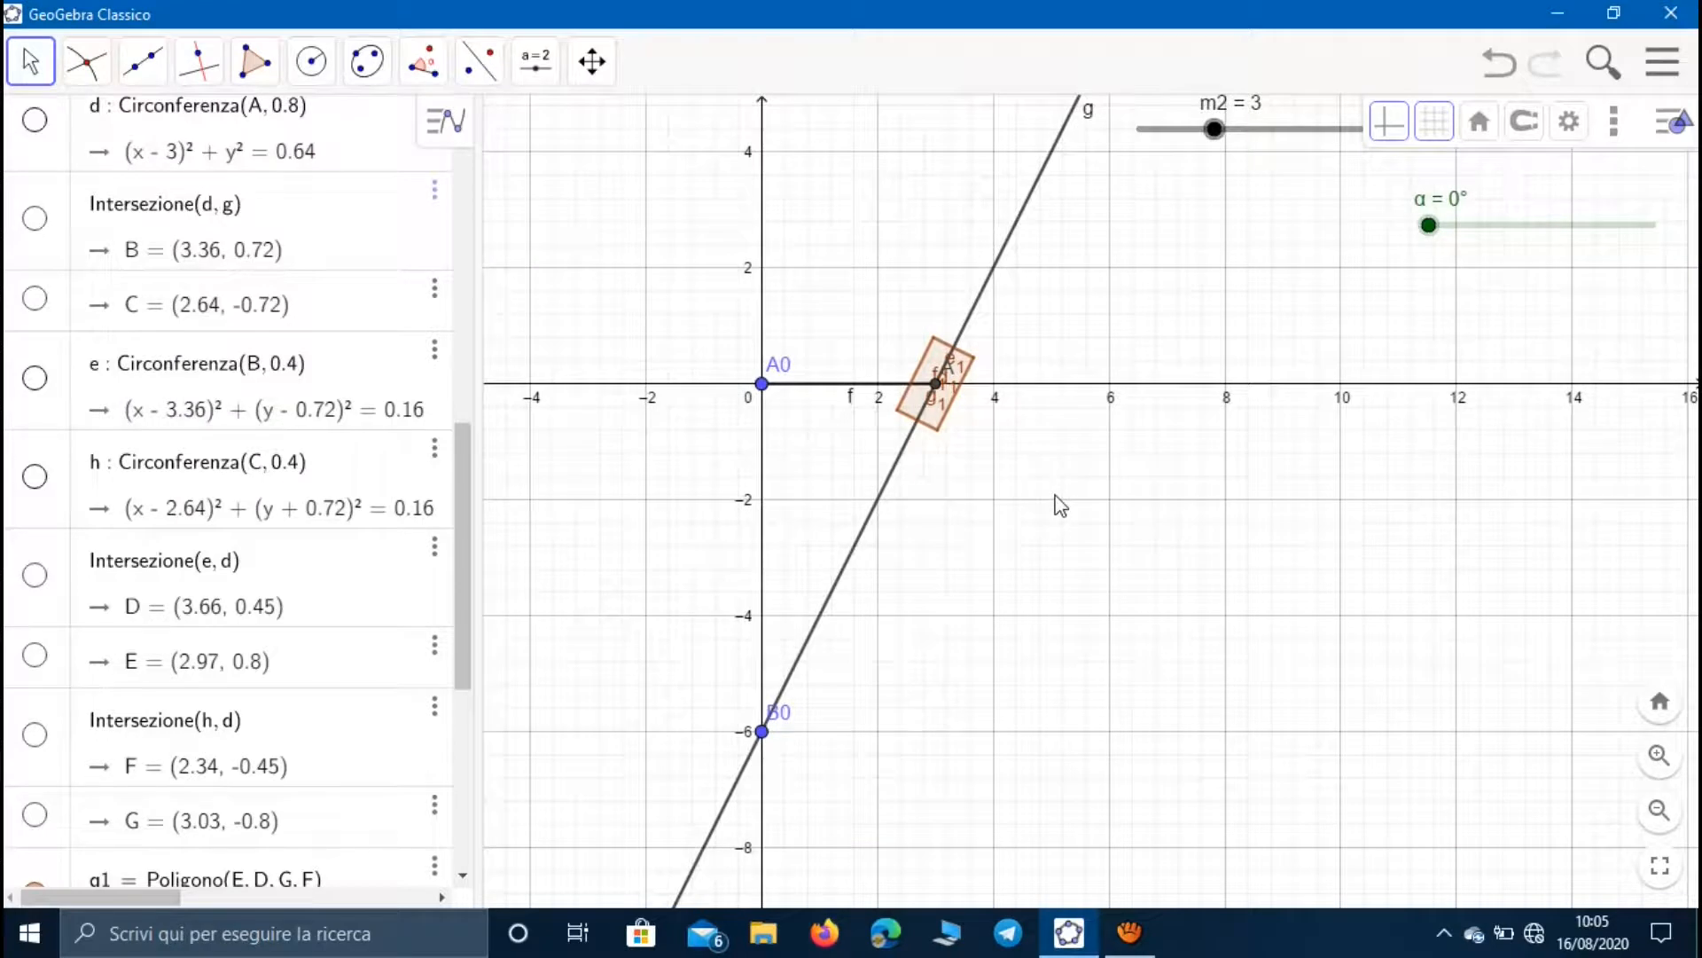
{"action": "left_click", "coordinate": [94, 67]}
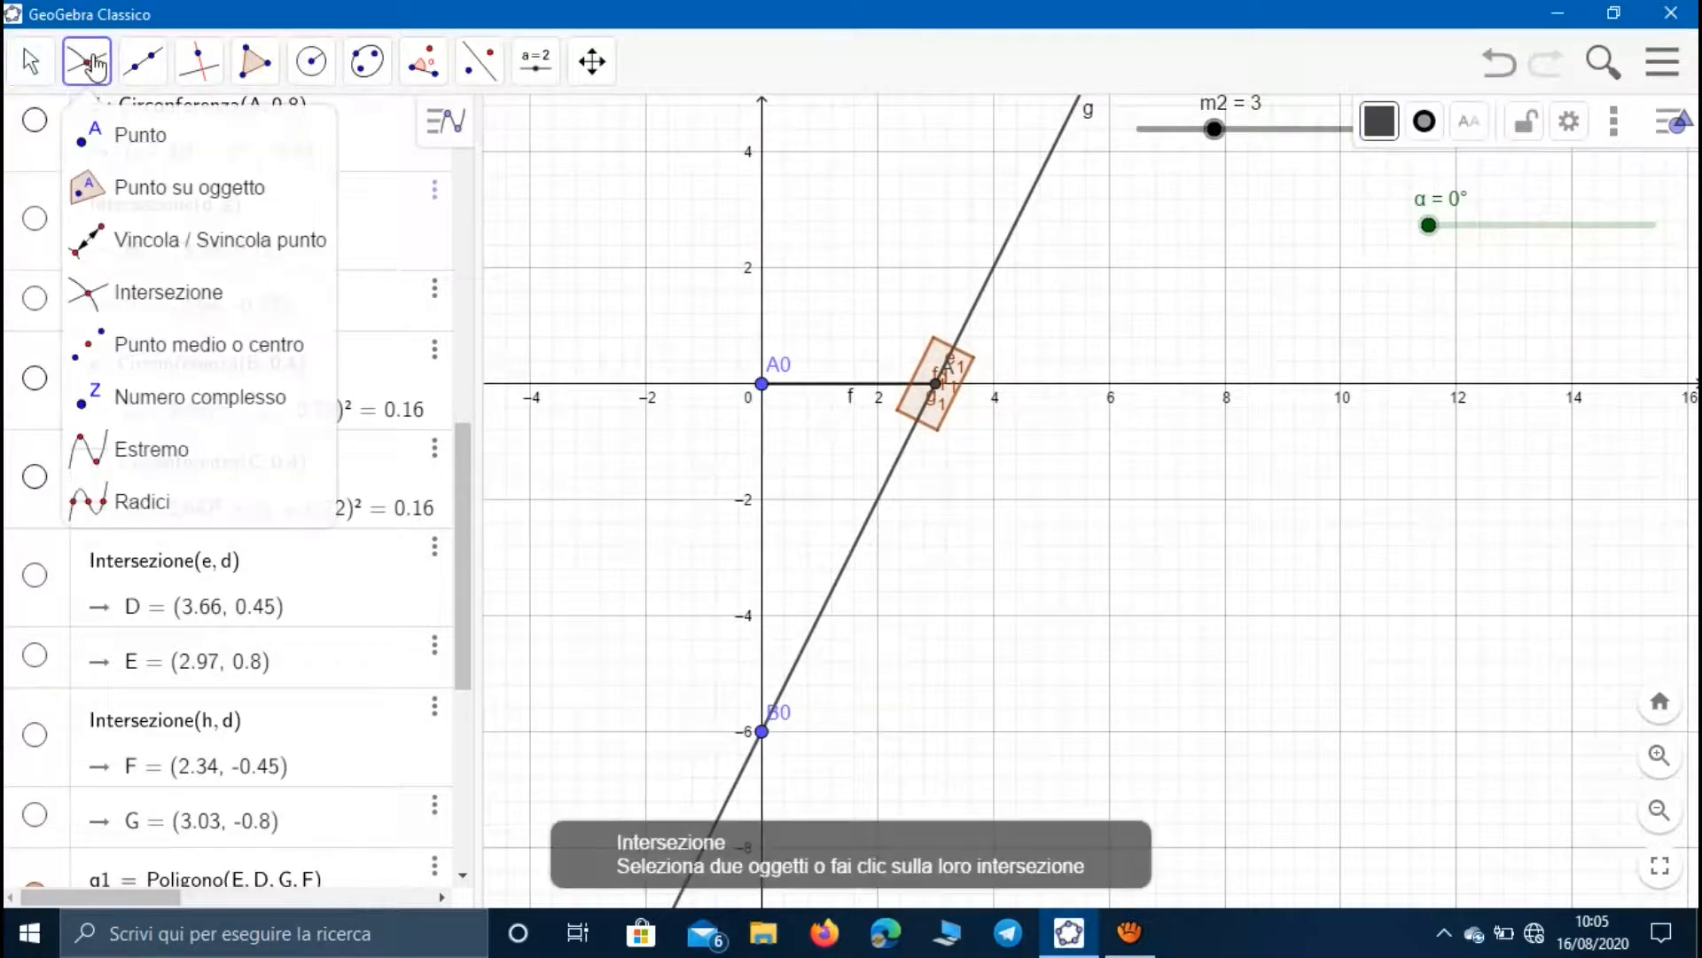
{"action": "left_click", "coordinate": [158, 215]}
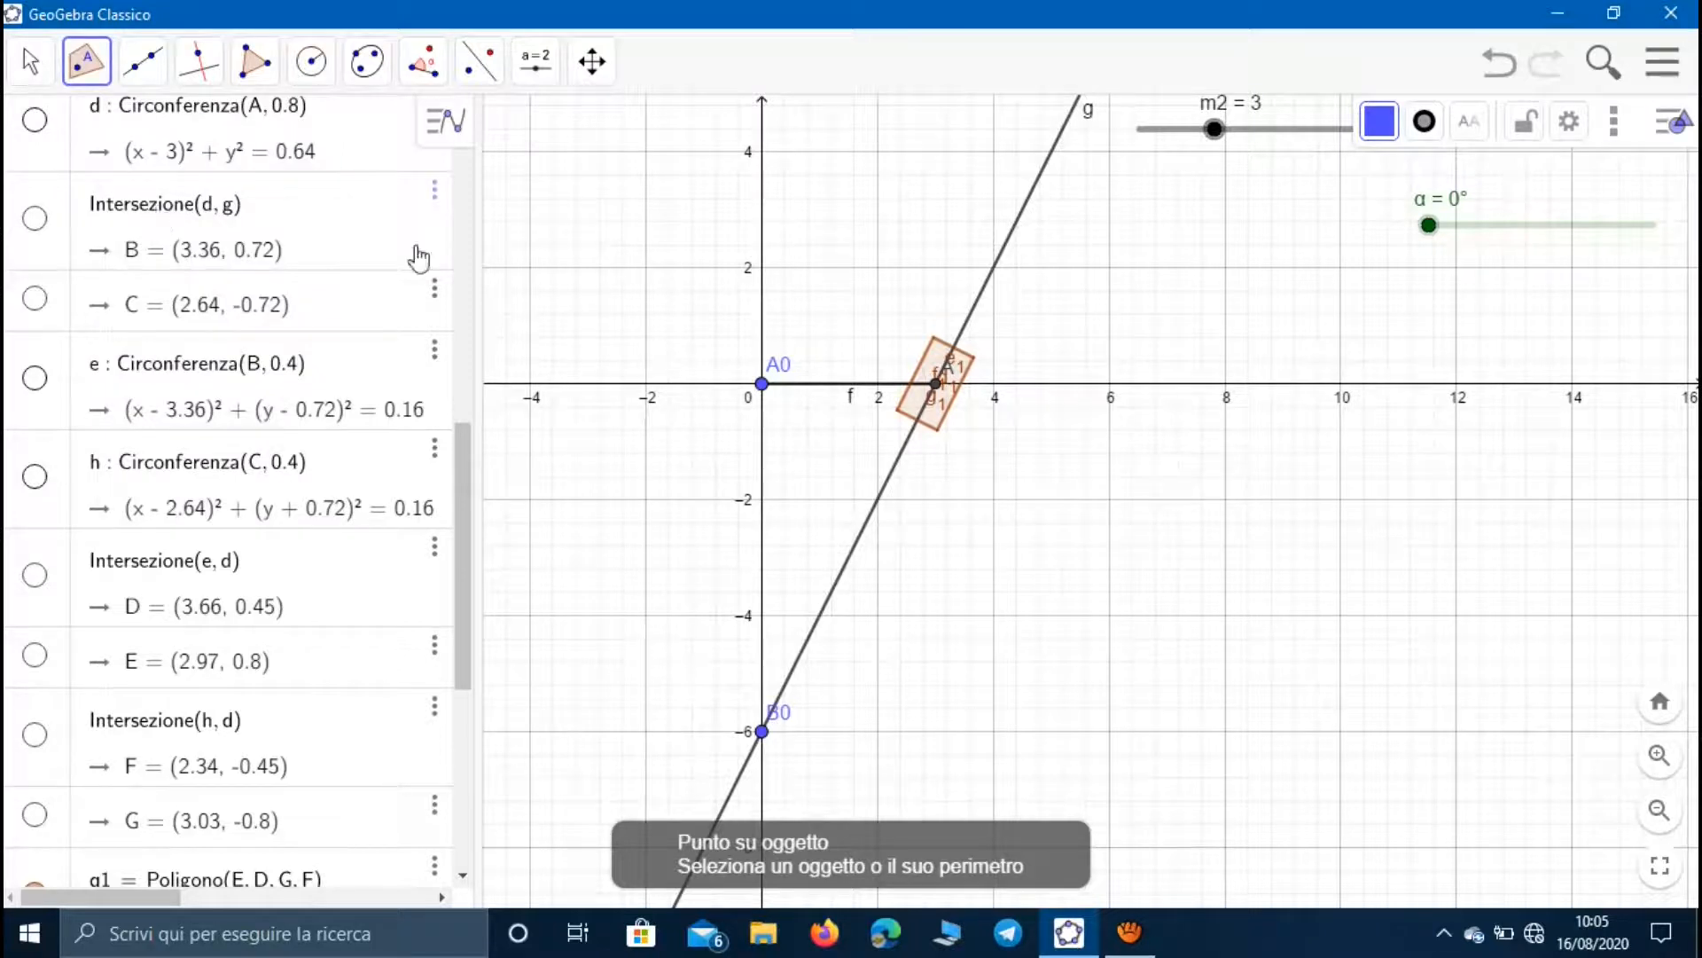
{"action": "left_click", "coordinate": [802, 653]}
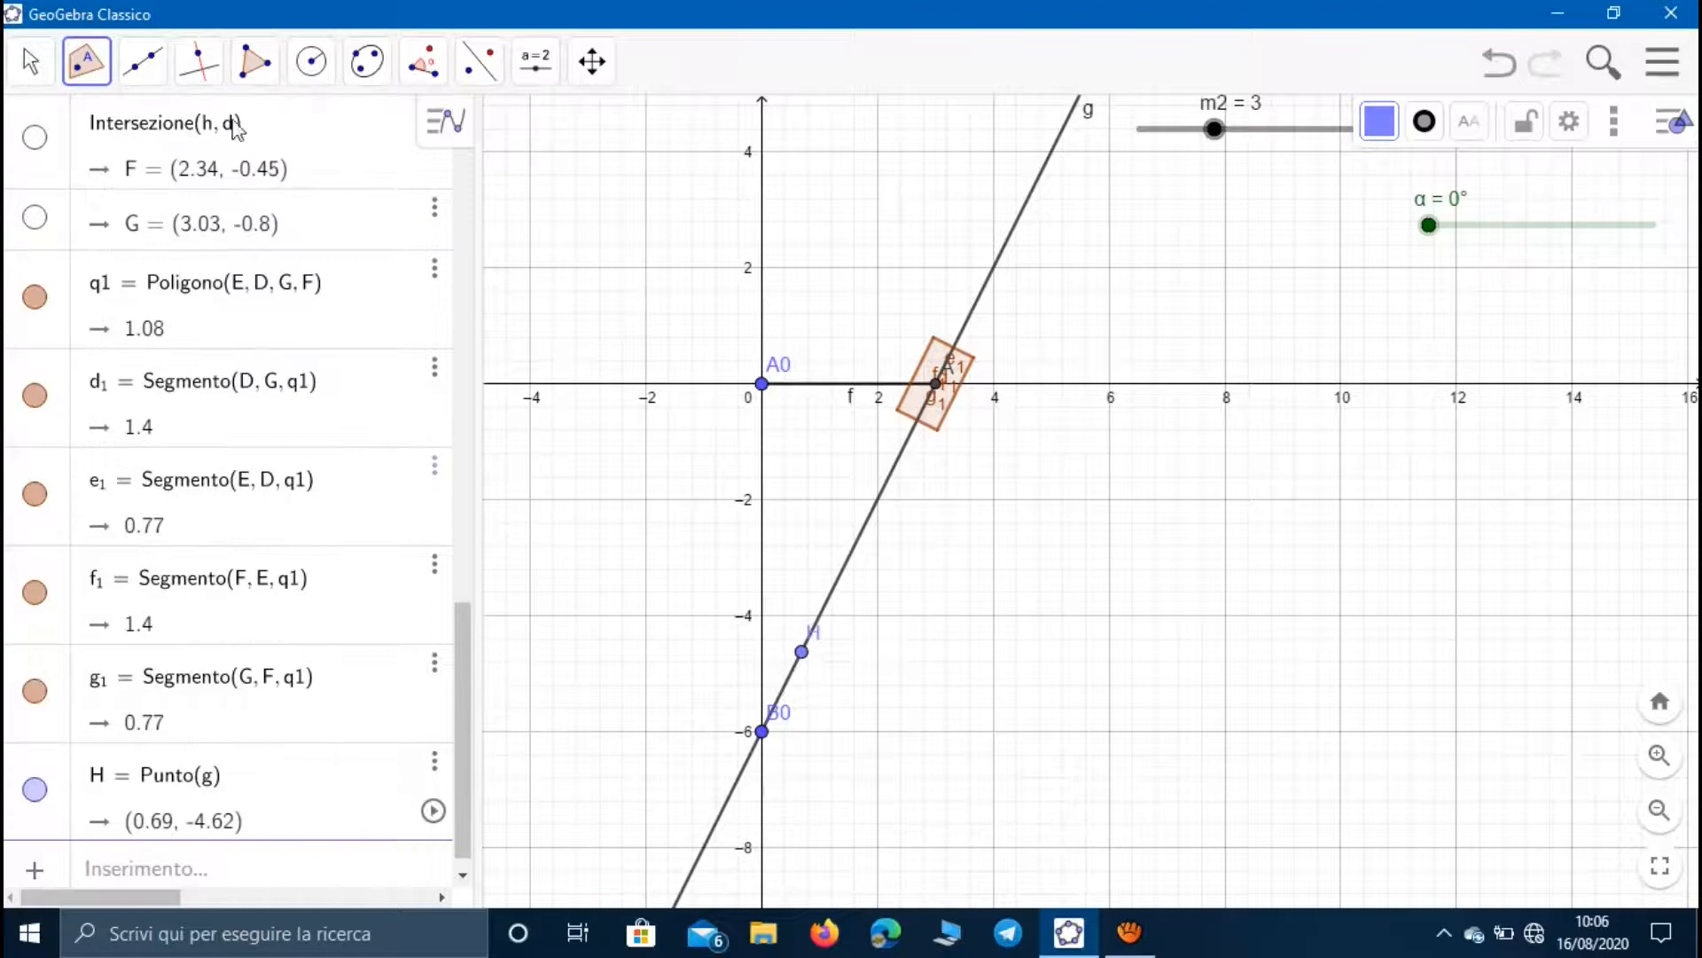
- Draw a circle of radius 10 centred on point H
{"action": "left_click", "coordinate": [34, 68]}
{"action": "left_click_drag", "start_coordinate": [1178, 382], "coordinate": [1159, 488]}
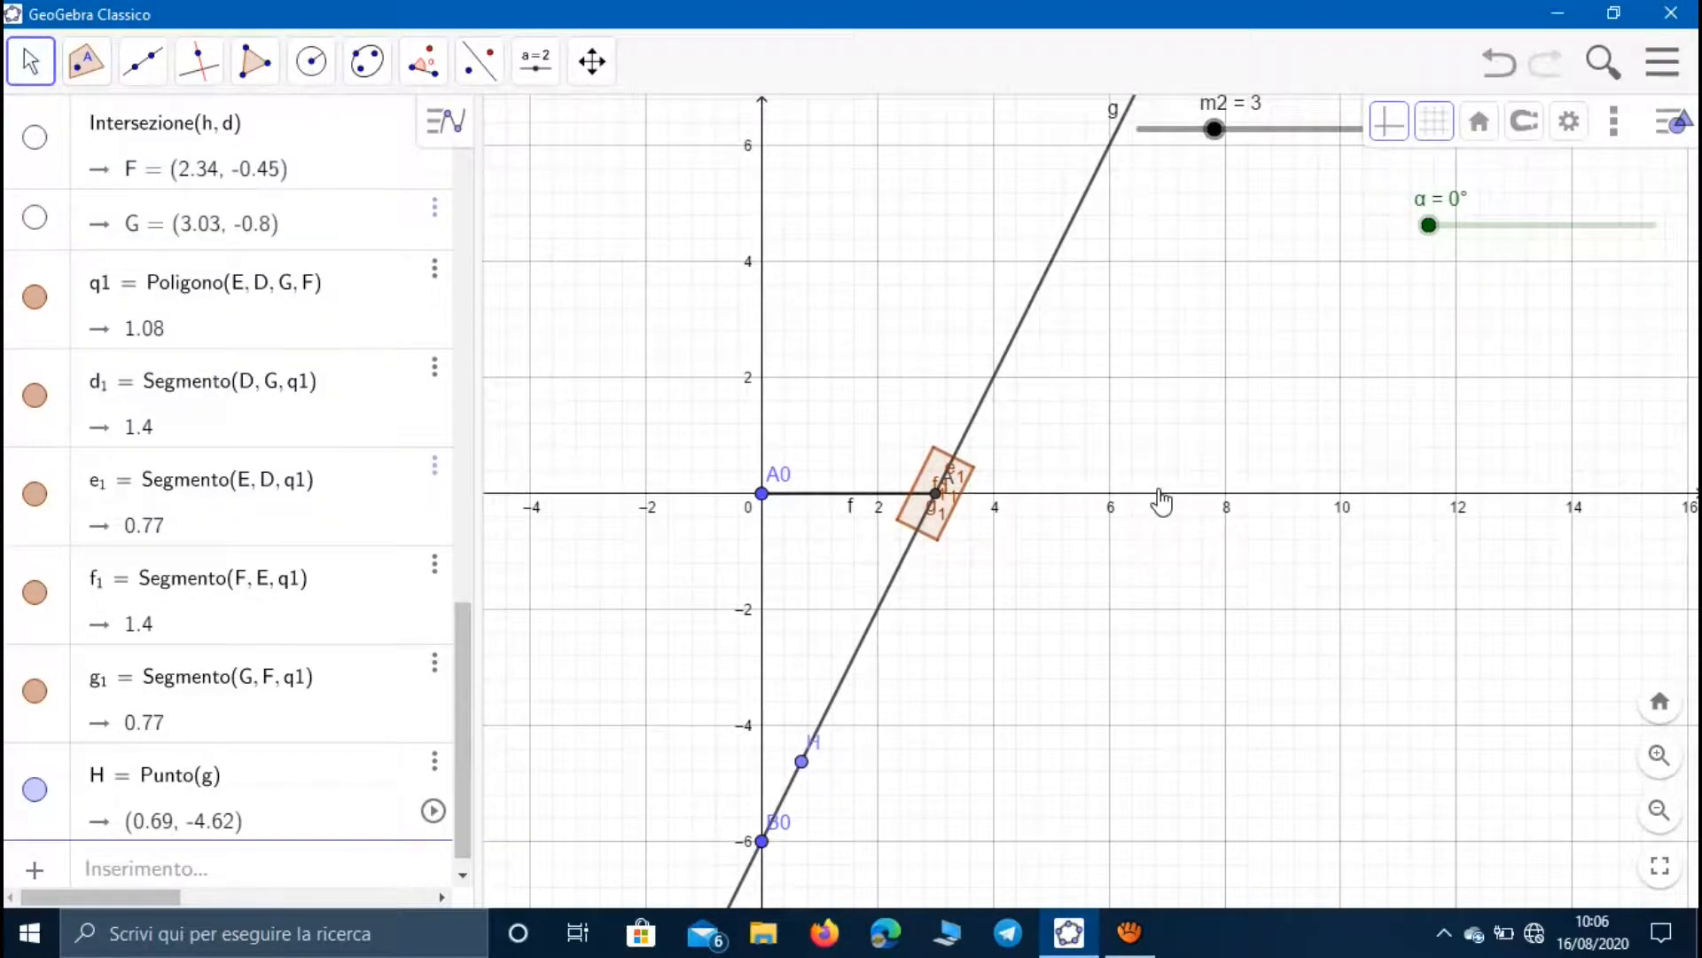
{"action": "left_click", "coordinate": [314, 64]}
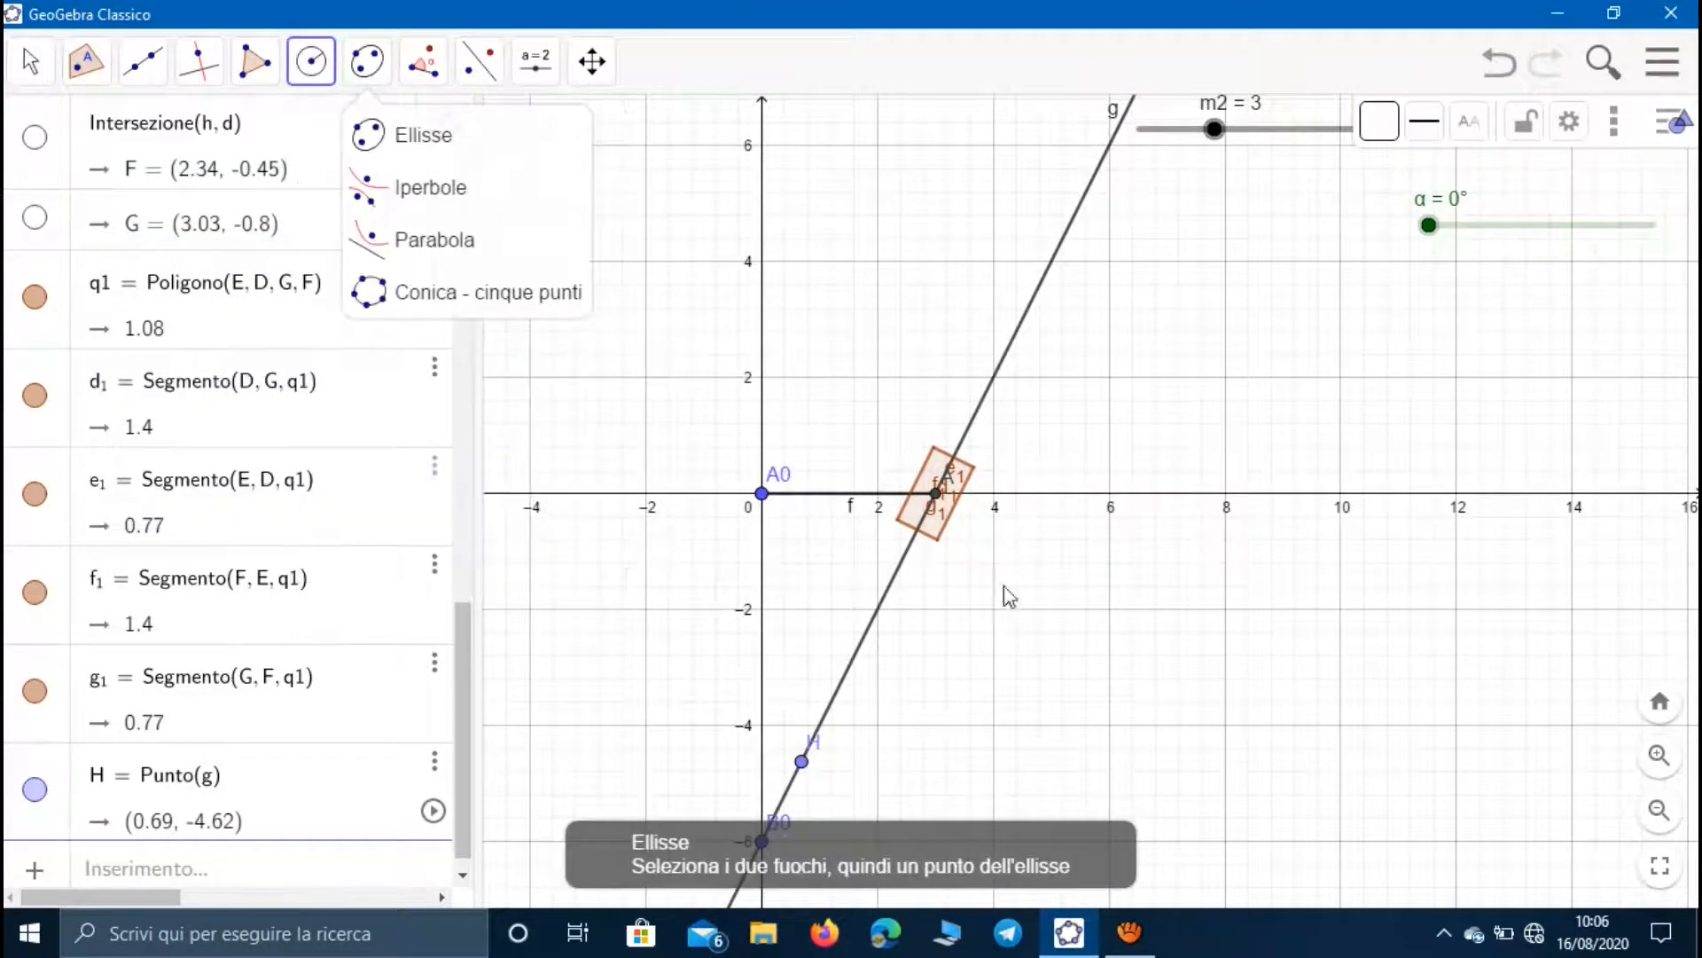
{"action": "left_click", "coordinate": [802, 766]}
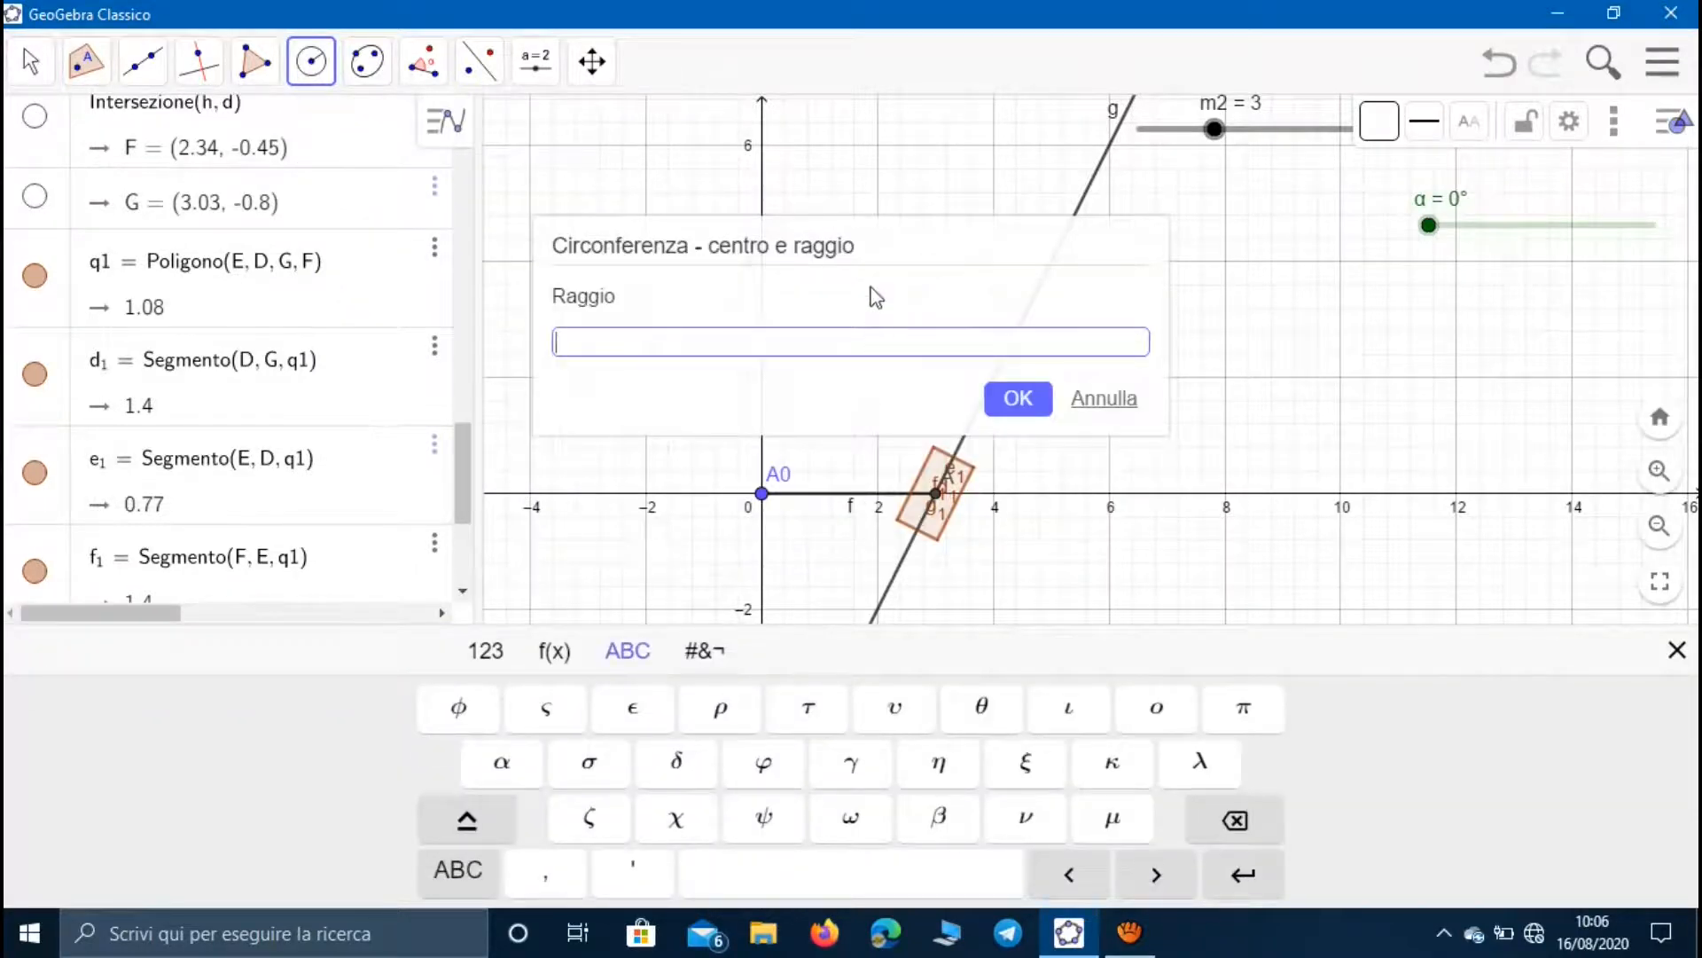
{"action": "type", "text": "10"}
{"action": "key", "text": "Return"}
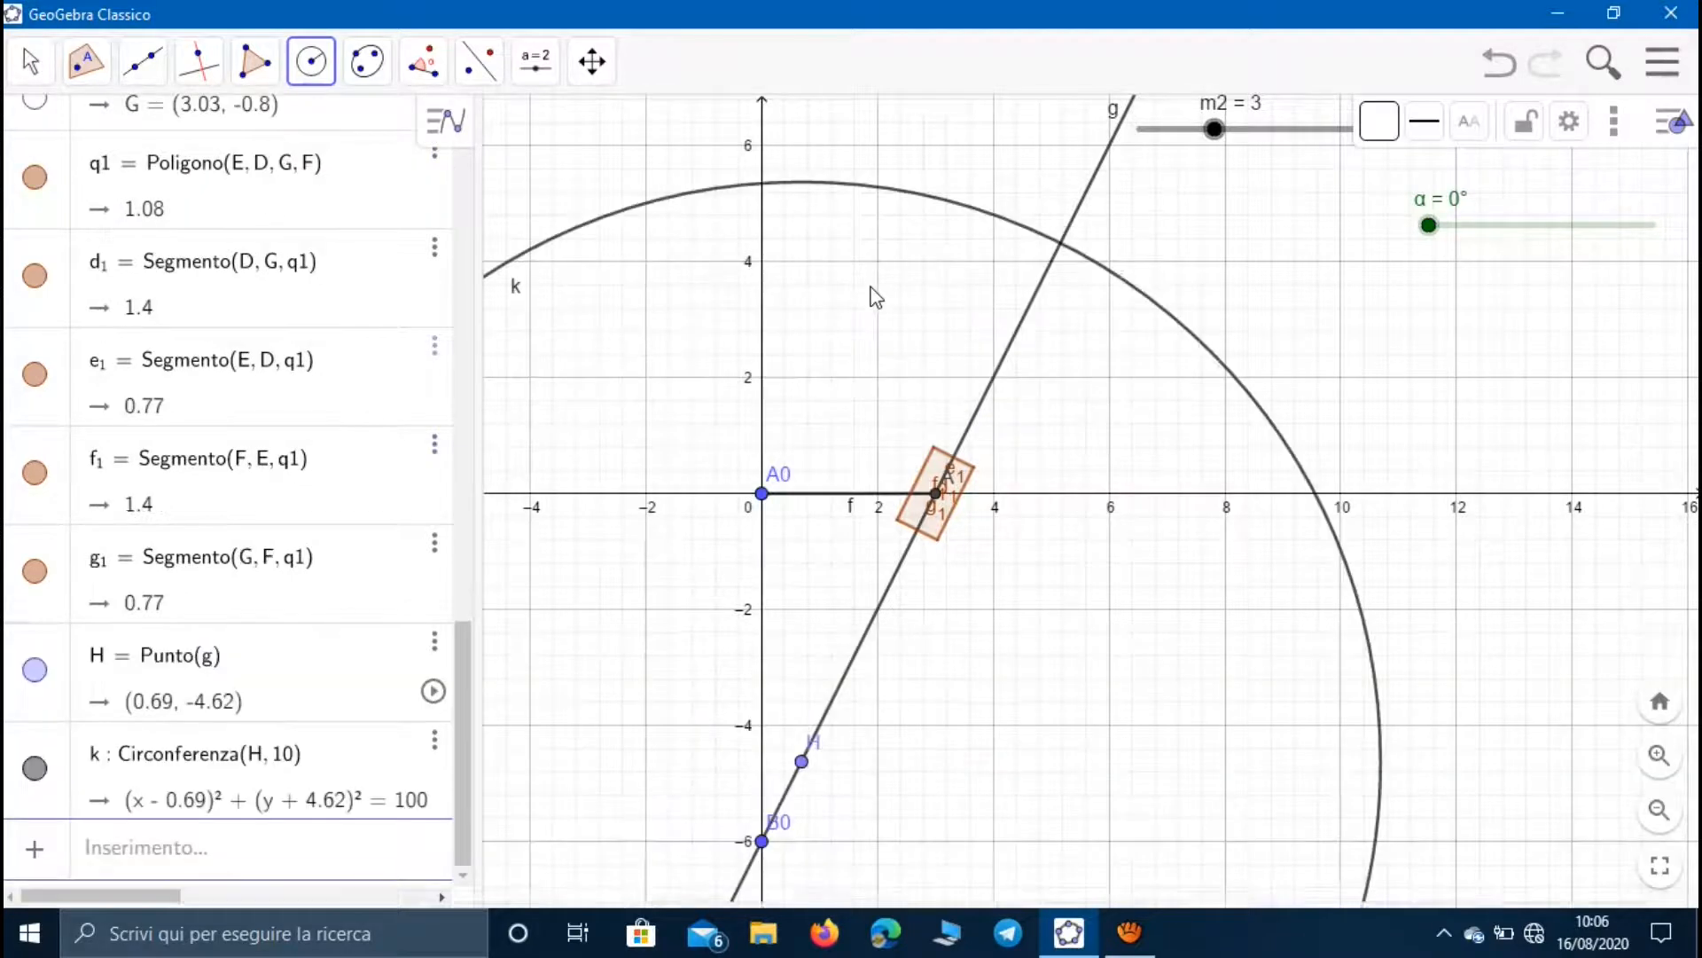
- Create the intersection points of the radius-10 circle k with line g
{"action": "left_click", "coordinate": [86, 64]}
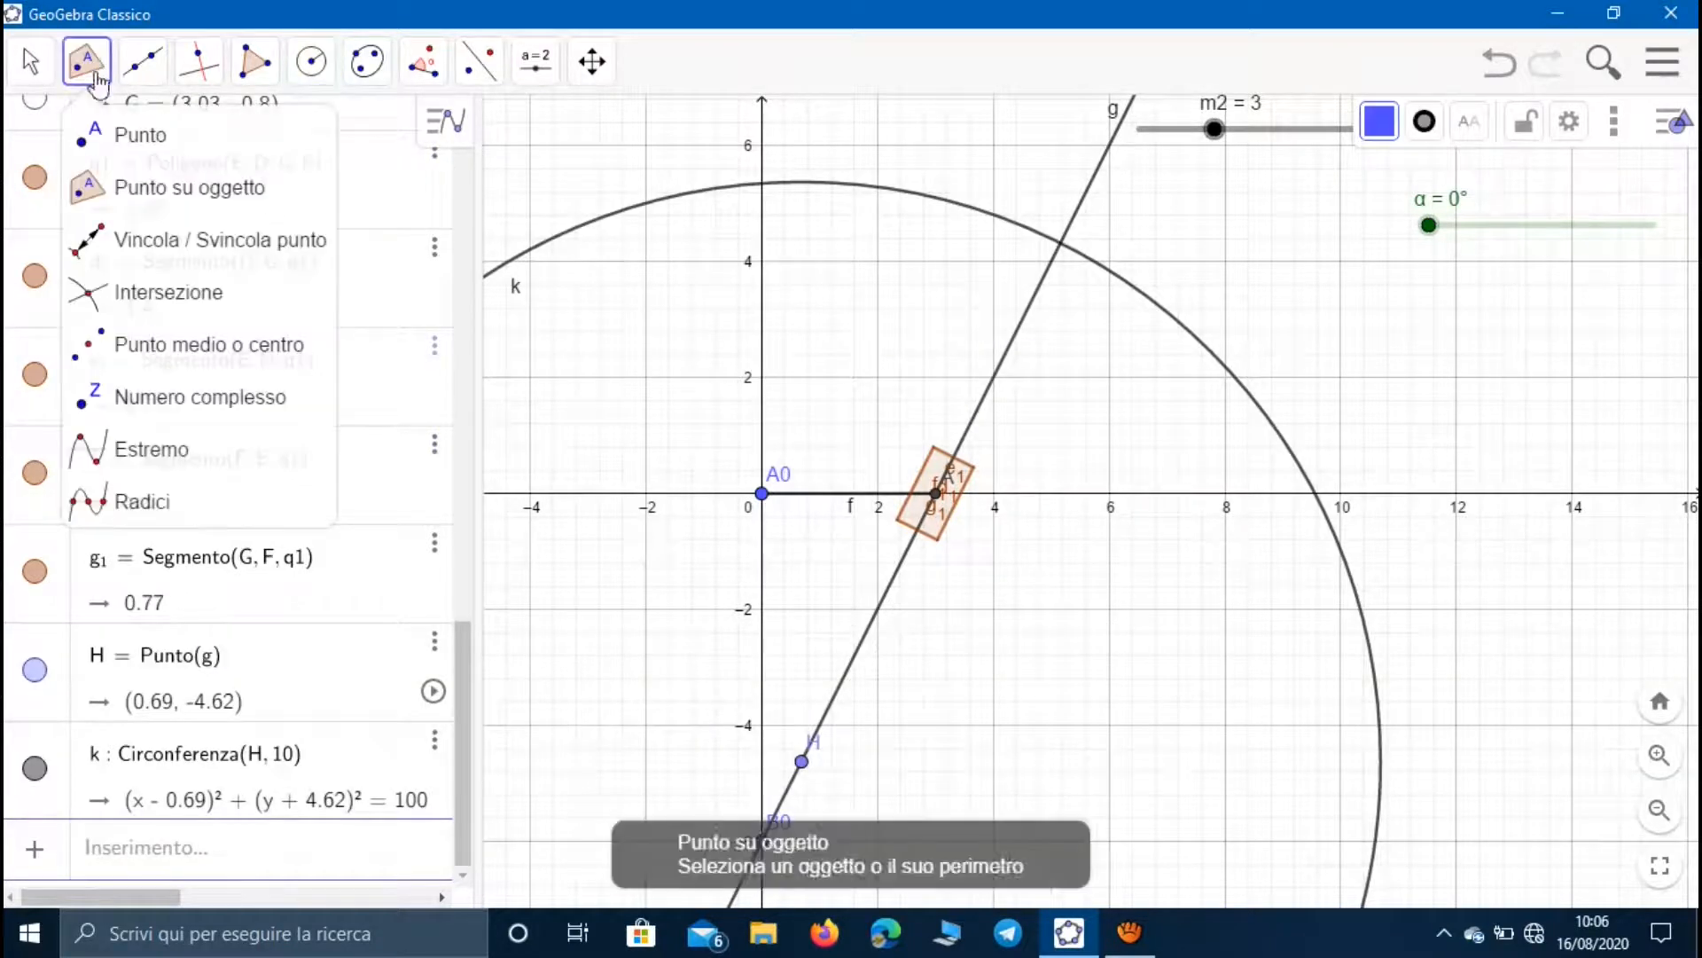
{"action": "left_click", "coordinate": [142, 290]}
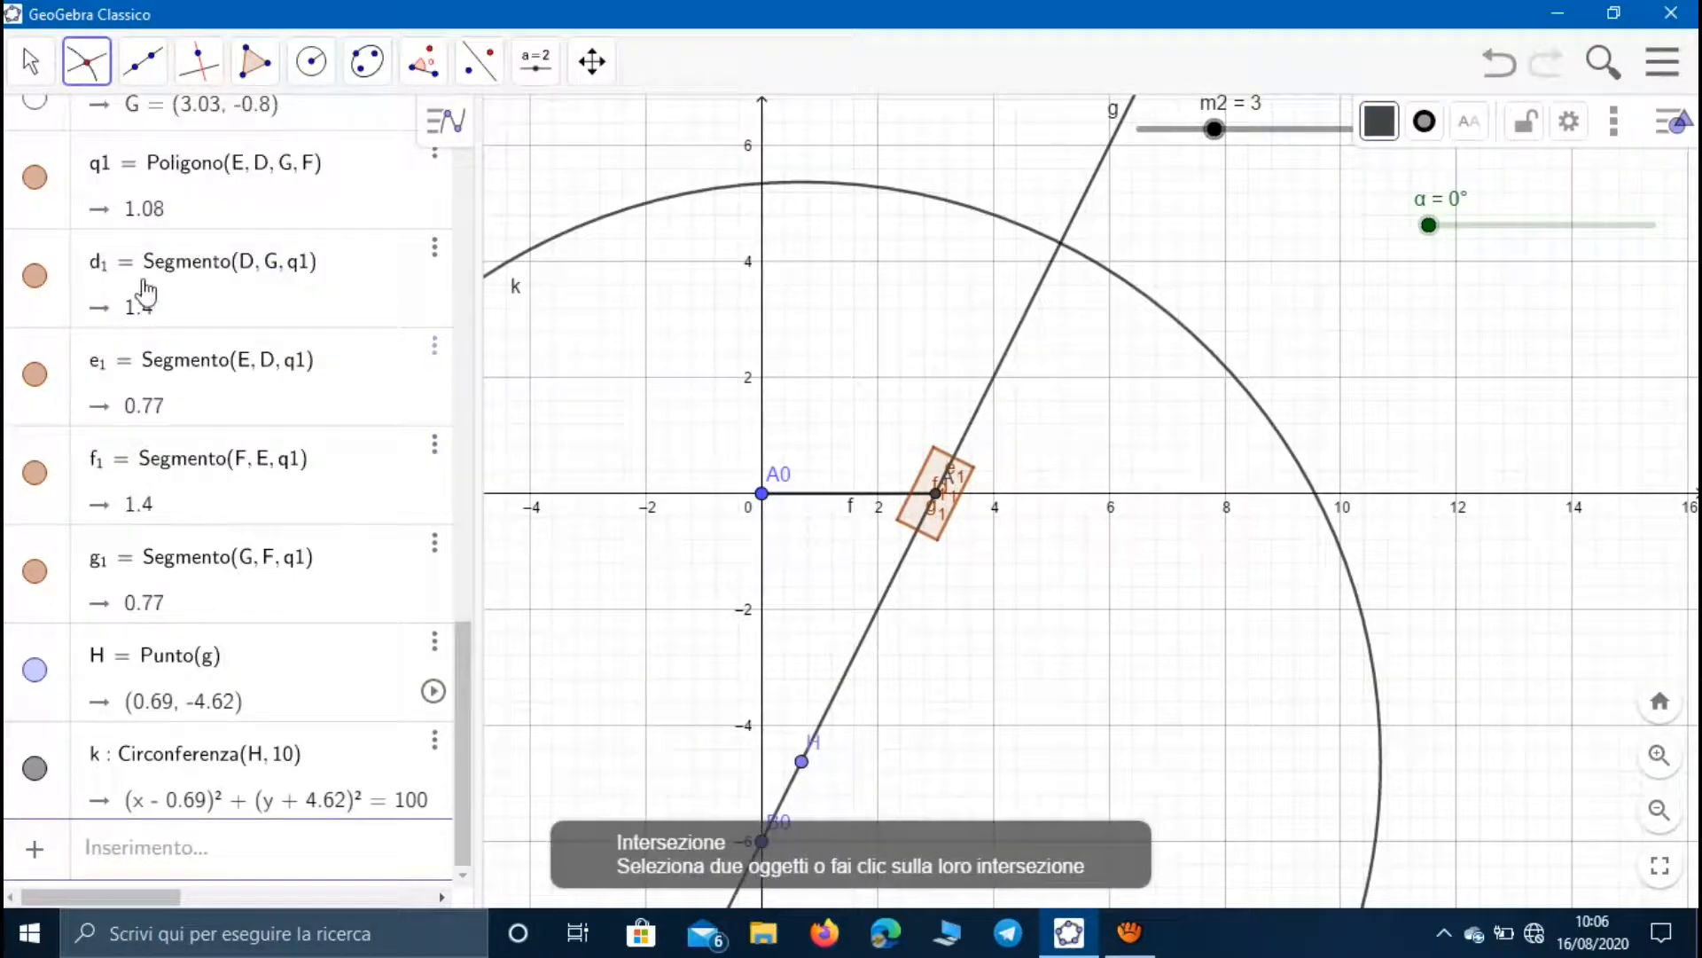
{"action": "left_click", "coordinate": [911, 196]}
{"action": "left_click", "coordinate": [1020, 328]}
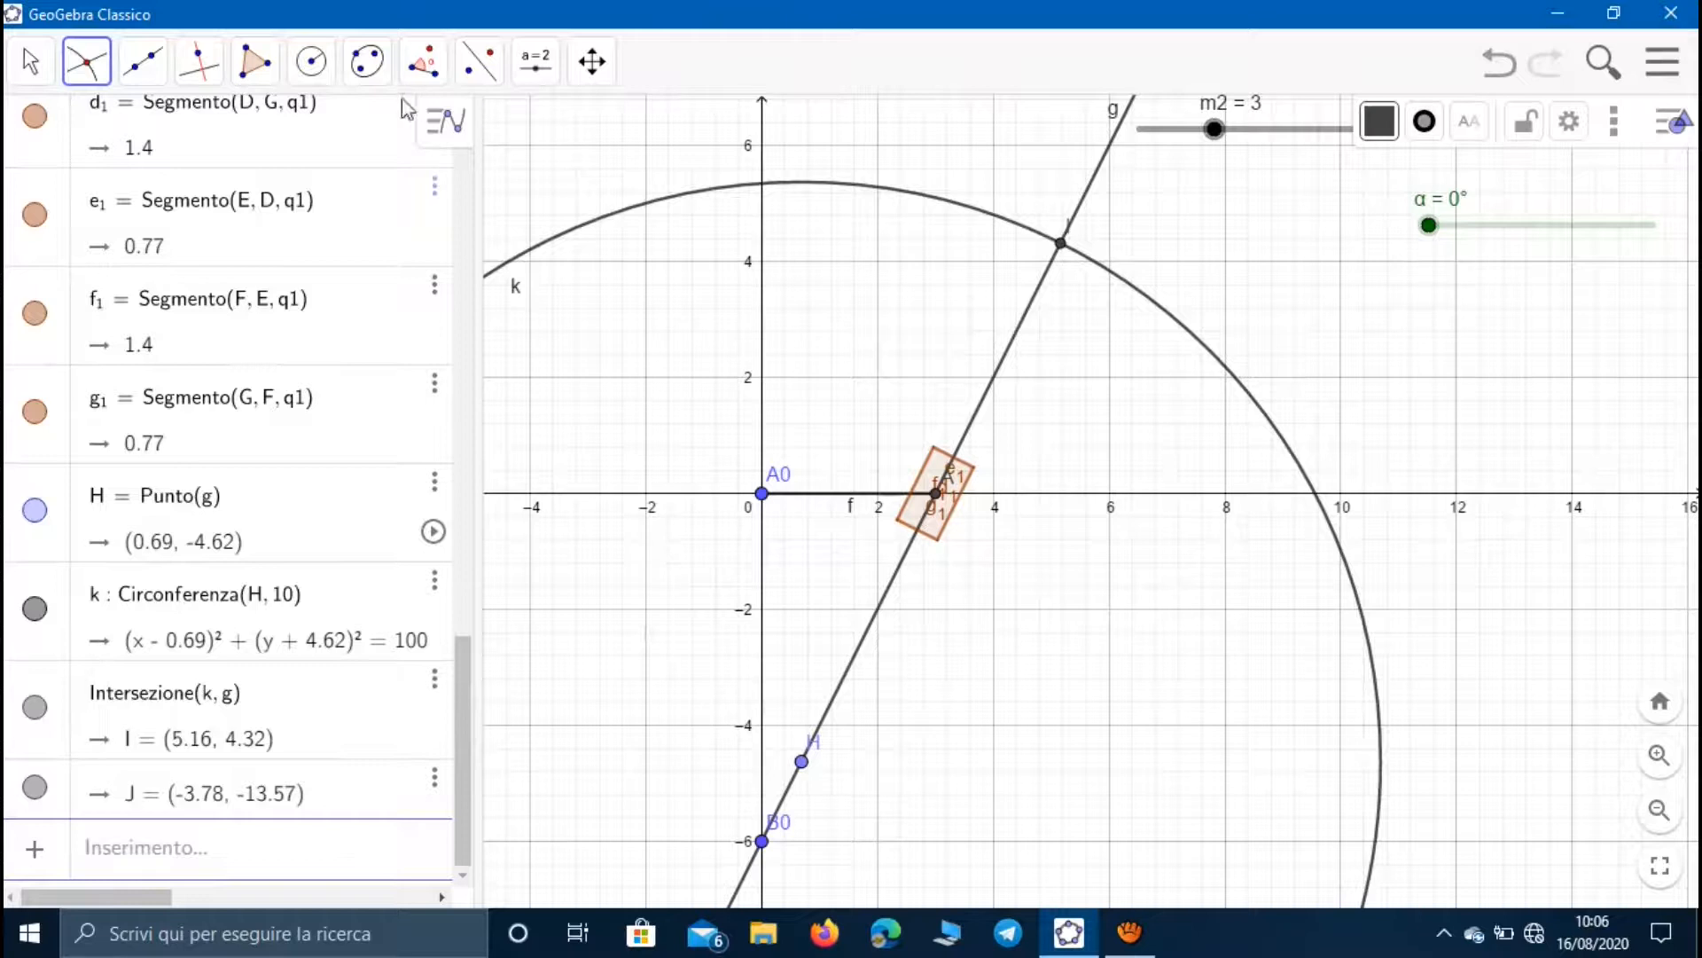
- Draw a circle of radius 1 centred on the upper intersection point I and create its intersection points with circle k
{"action": "left_click", "coordinate": [313, 65]}
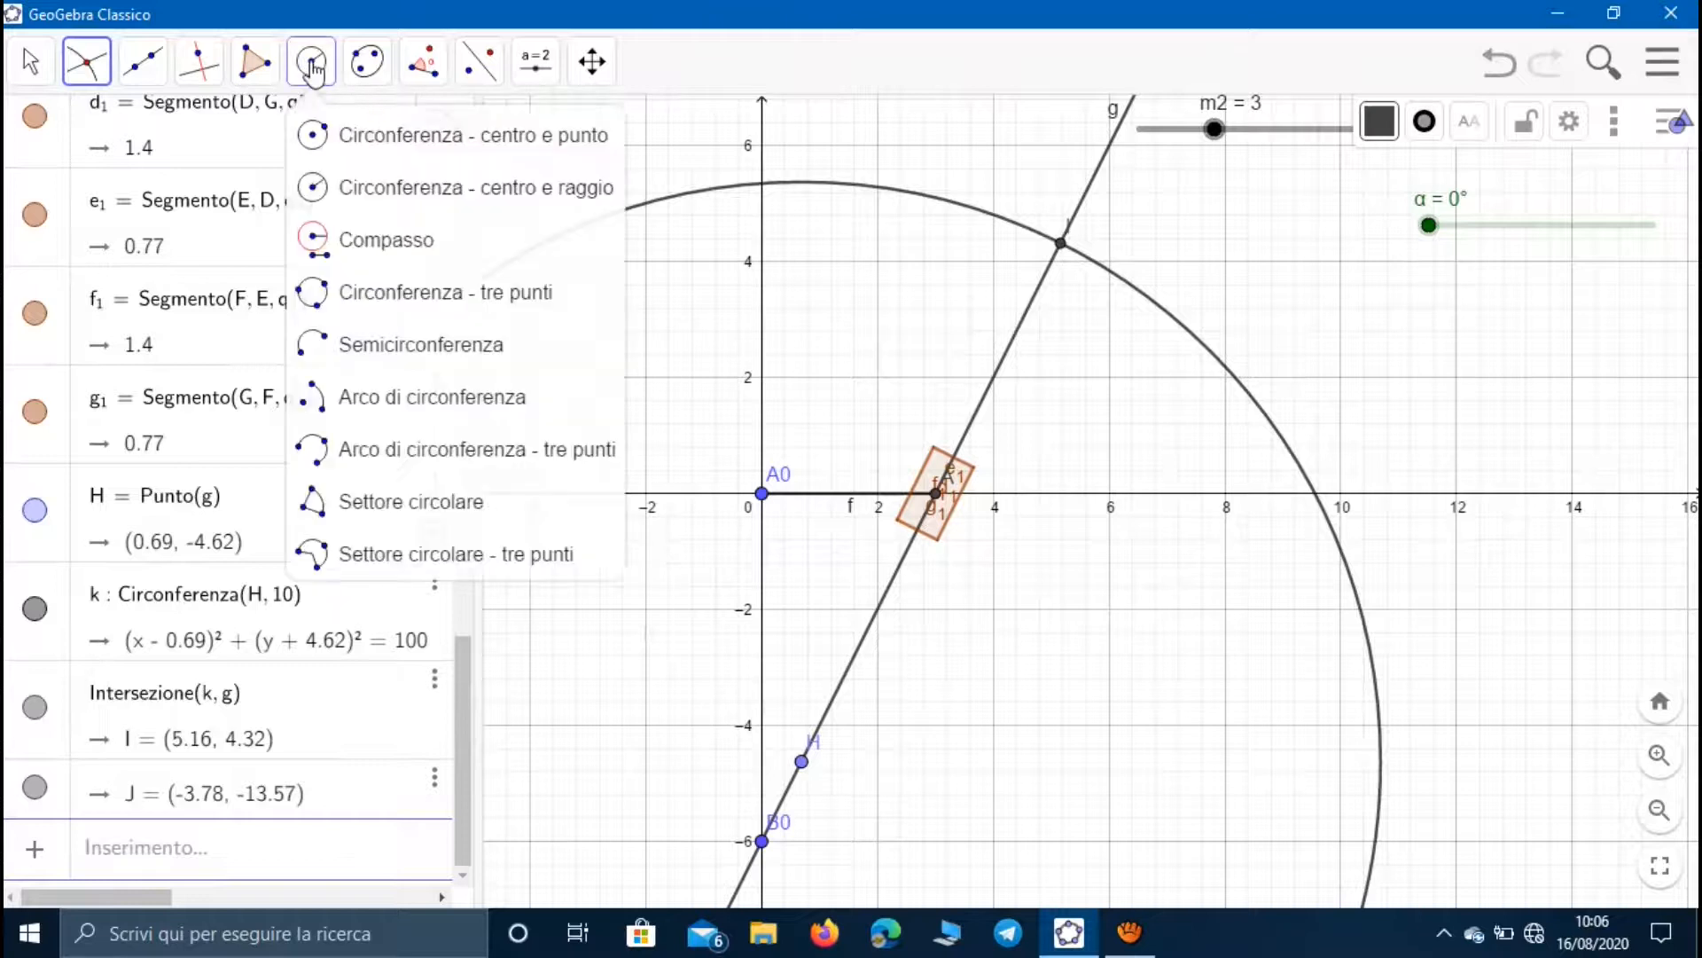
{"action": "left_click", "coordinate": [1064, 246]}
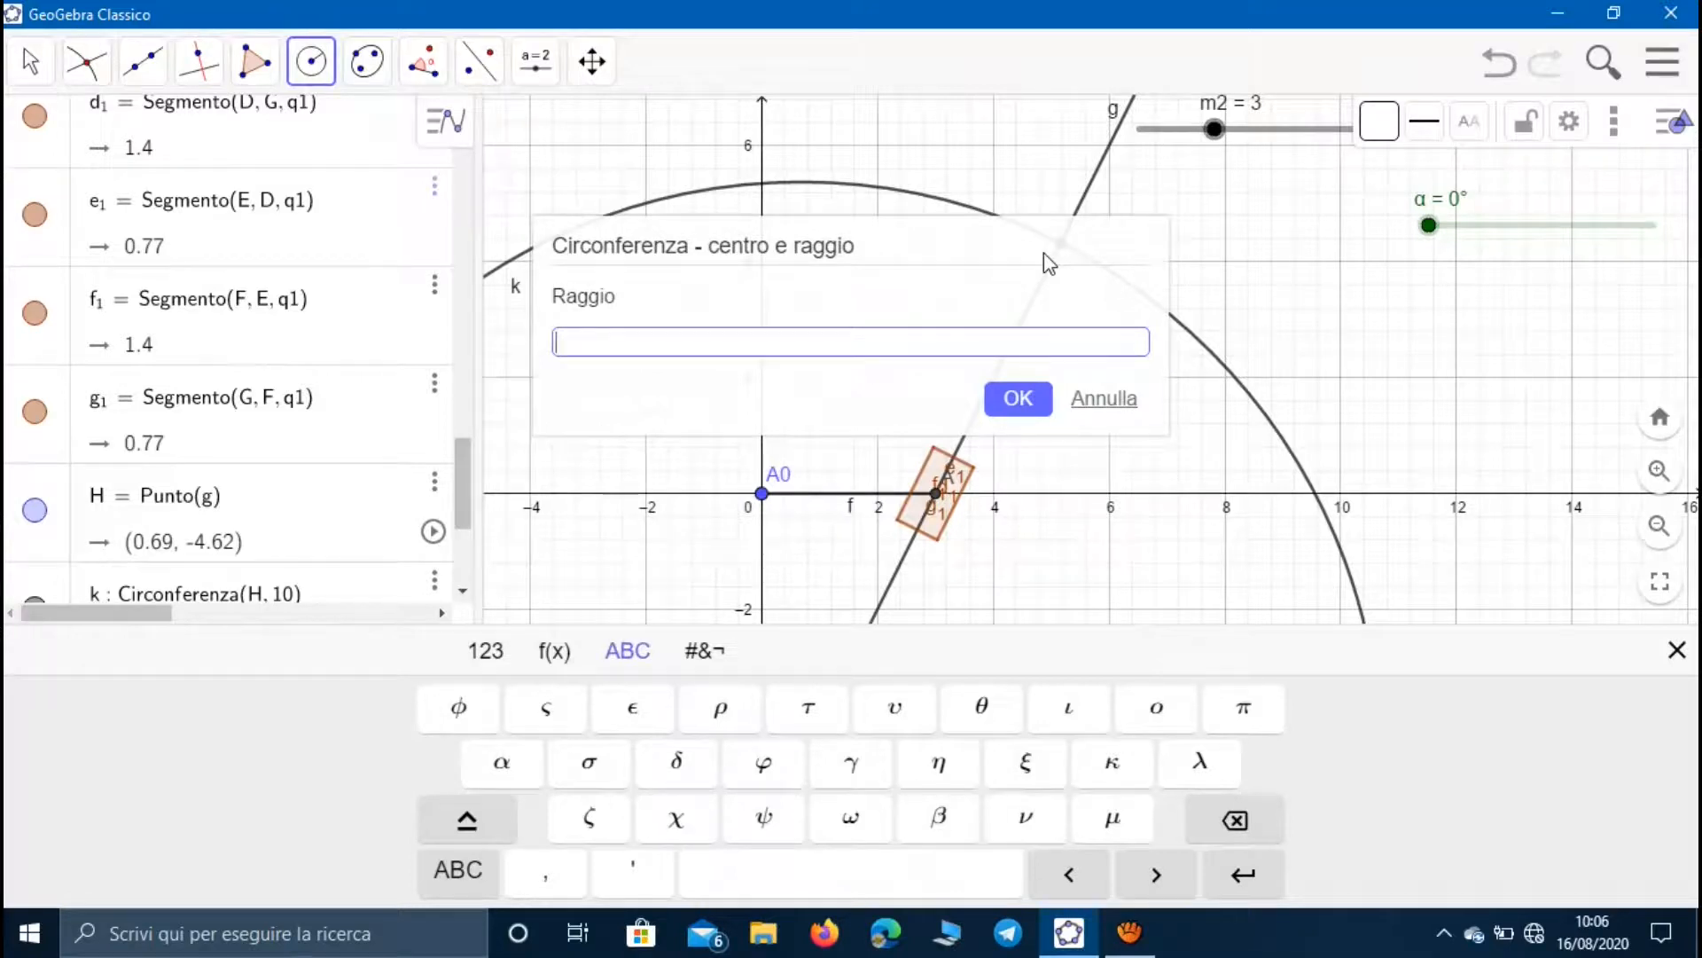
{"action": "type", "text": "1"}
{"action": "key", "text": "Return"}
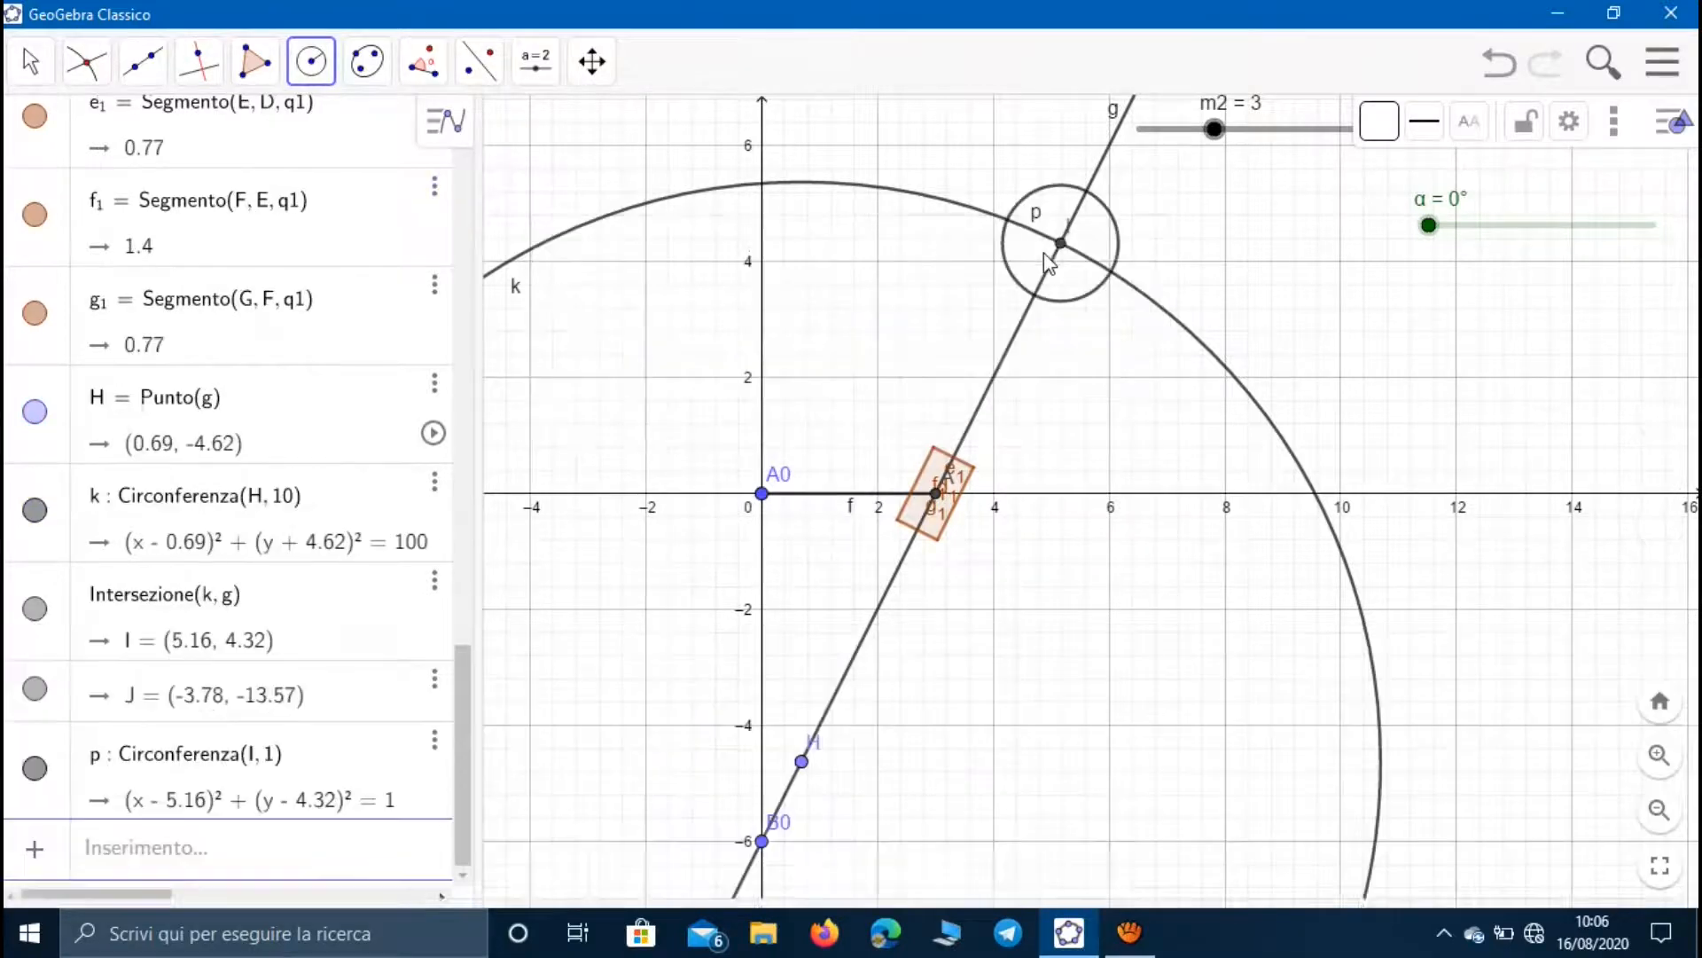
{"action": "left_click", "coordinate": [109, 70]}
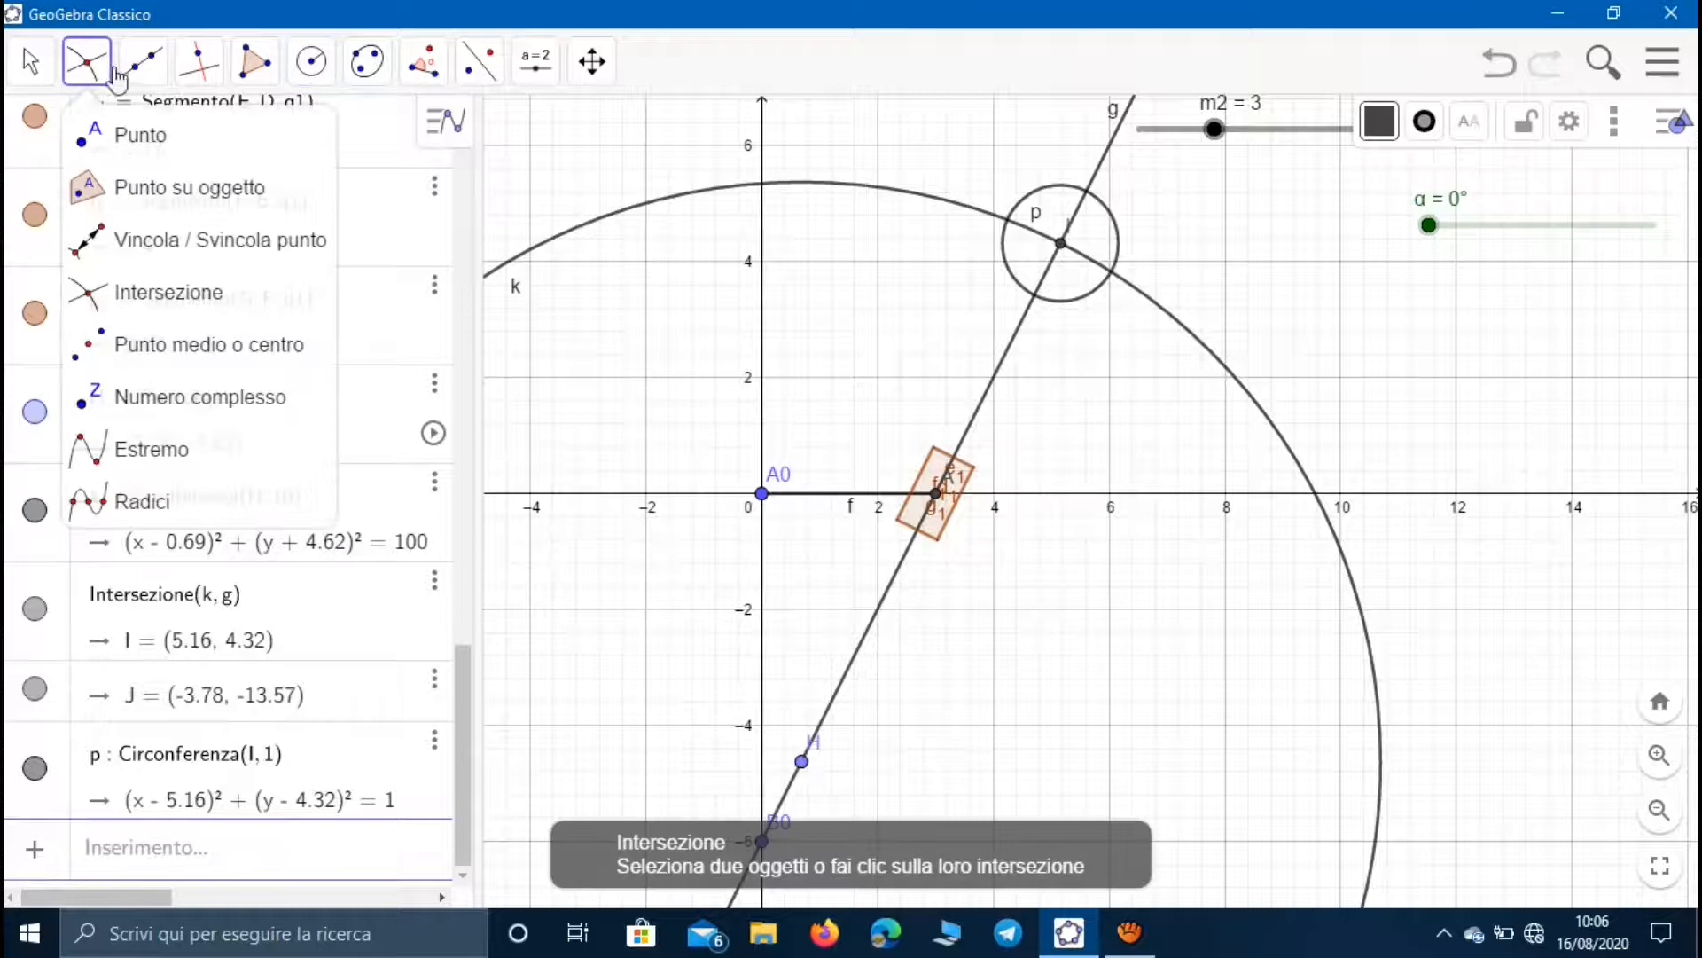
{"action": "left_click", "coordinate": [962, 217]}
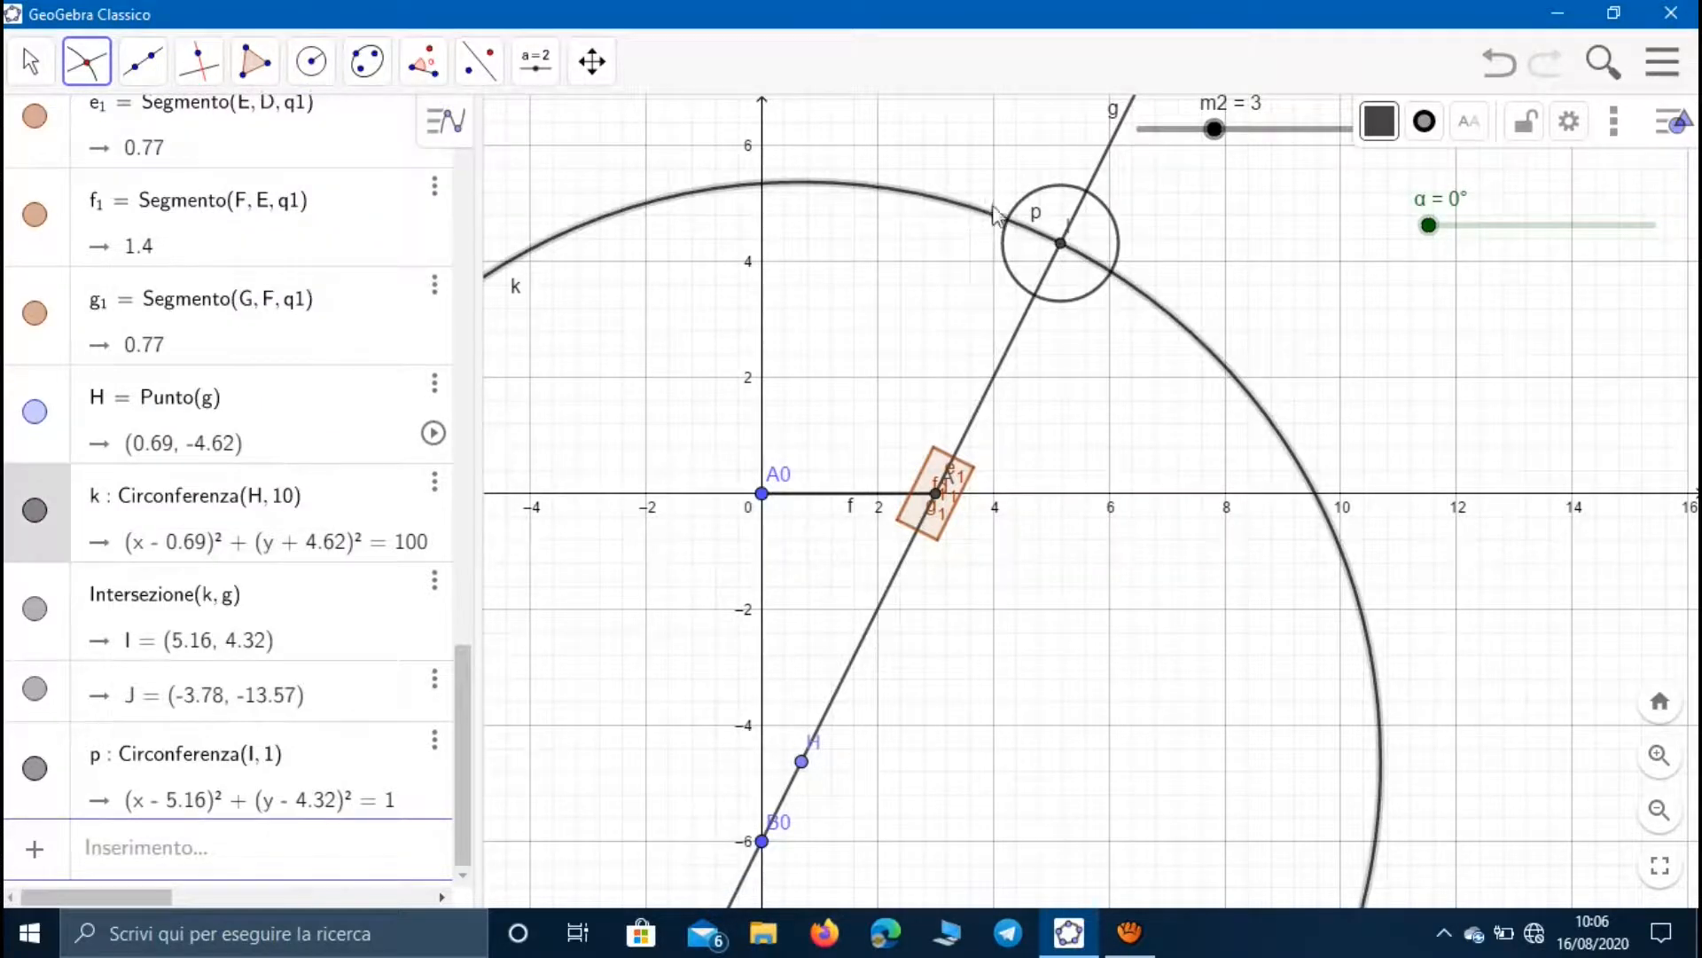
{"action": "left_click", "coordinate": [1055, 193]}
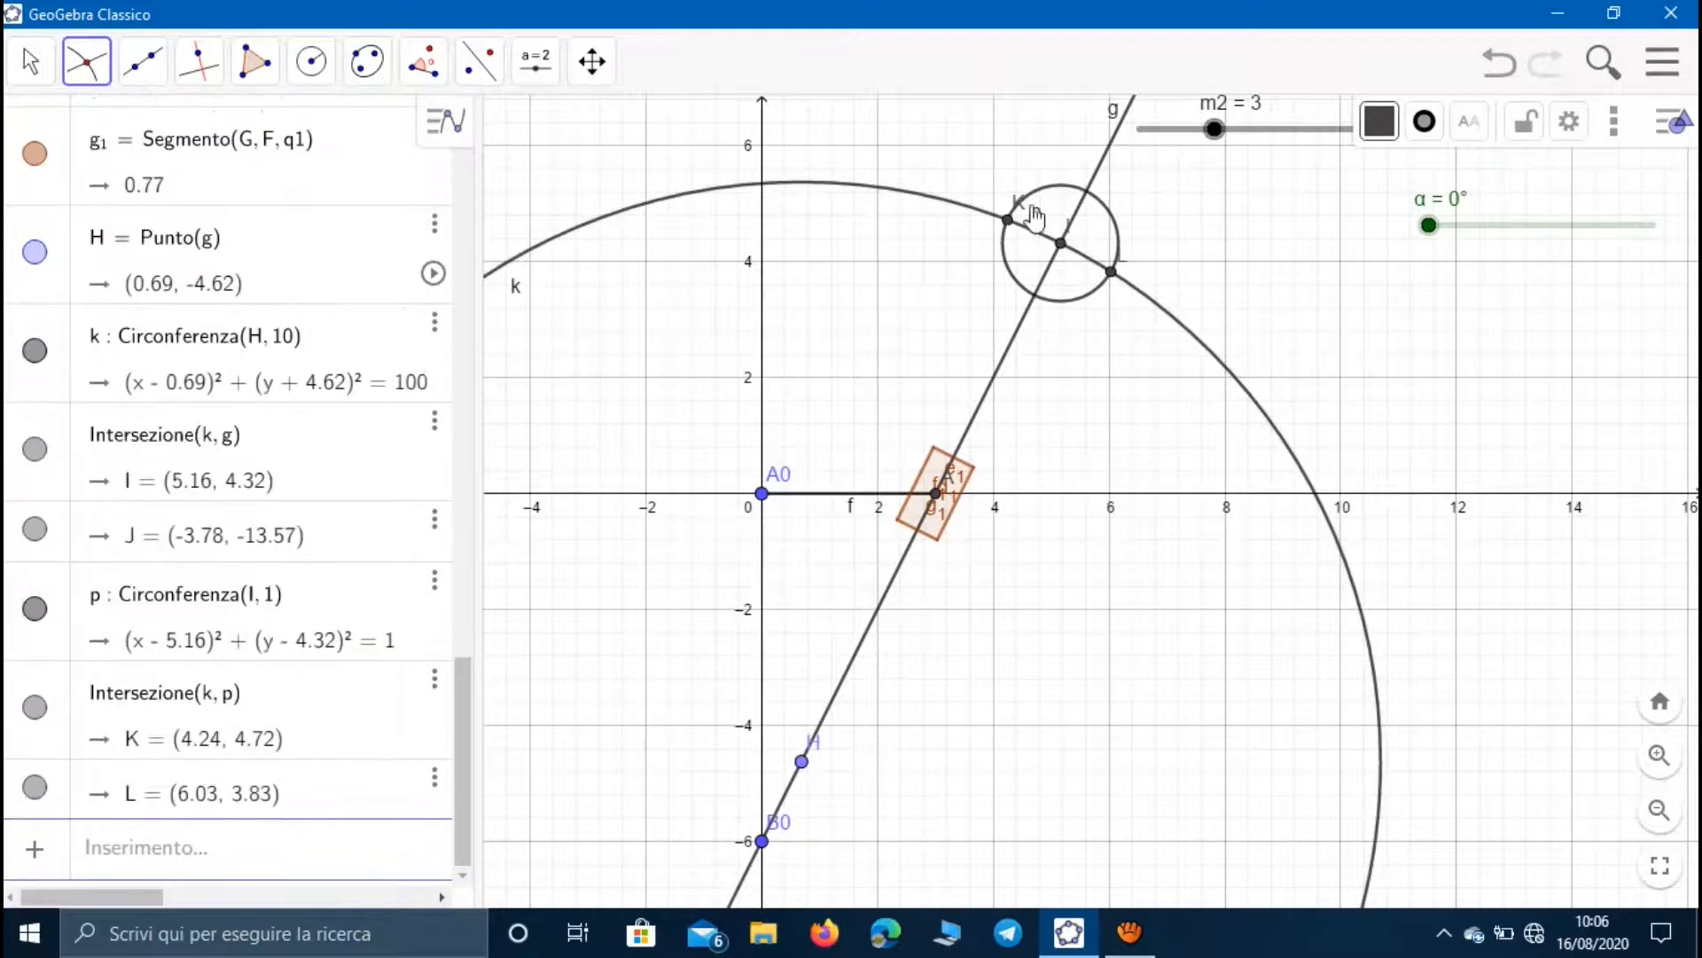
- Draw two lines parallel to line g, one through point K and one through point L
{"action": "left_click", "coordinate": [255, 60]}
{"action": "left_click", "coordinate": [199, 60]}
{"action": "left_click", "coordinate": [230, 182]}
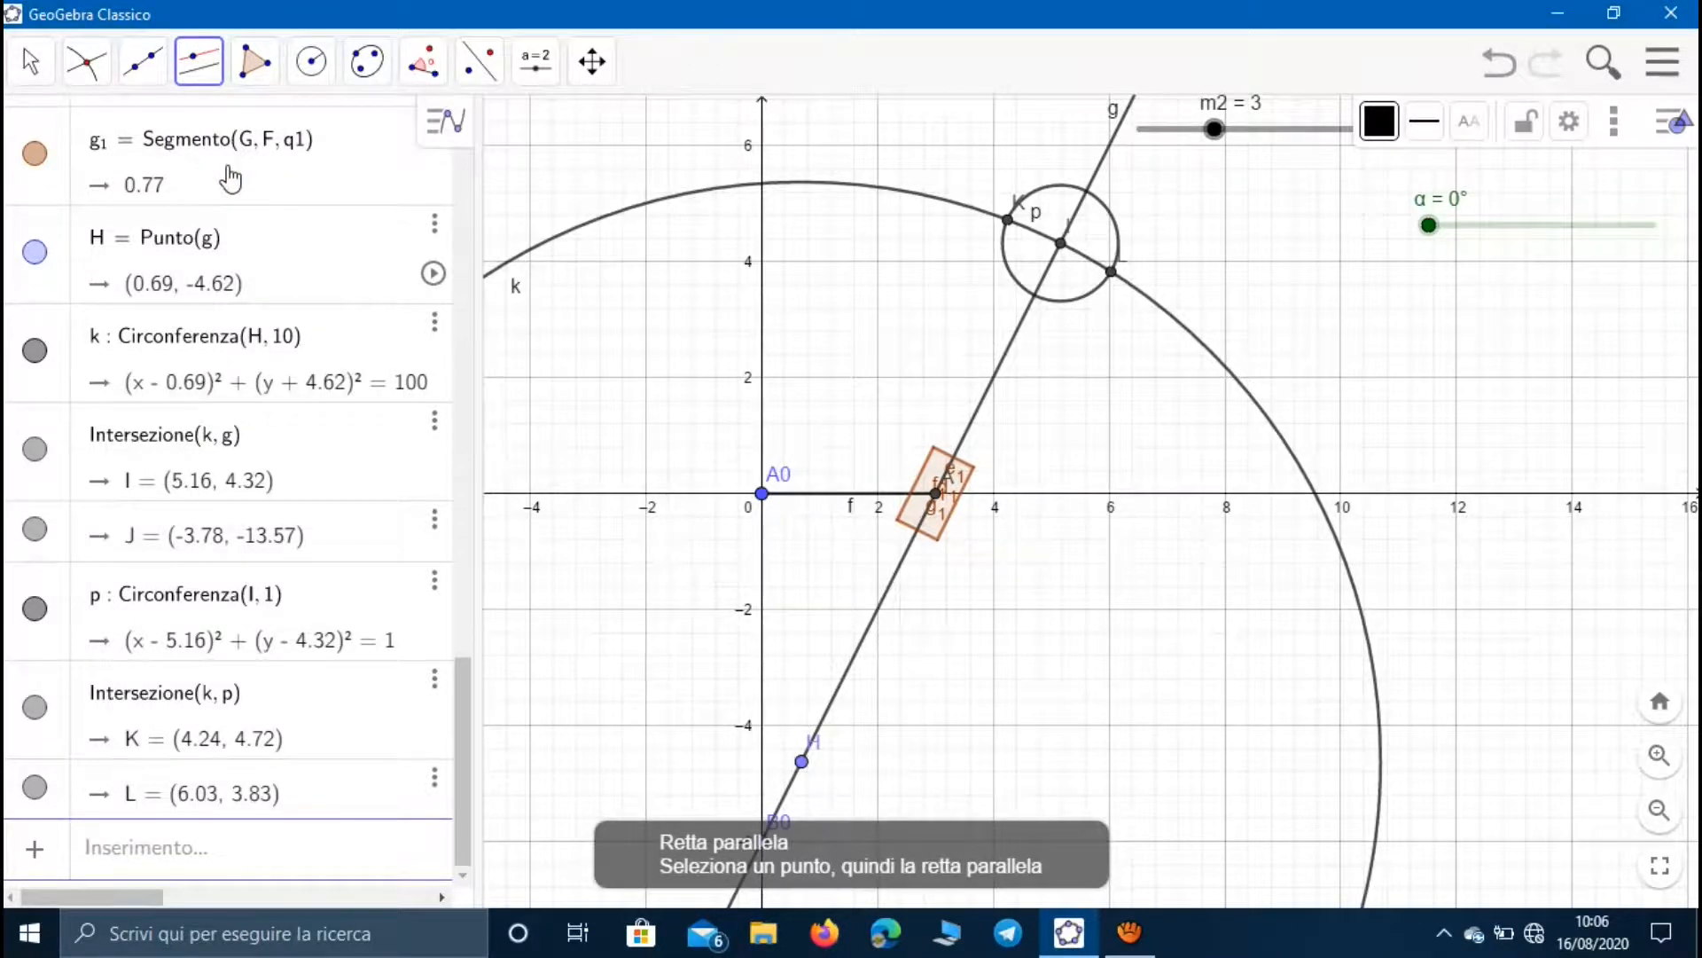
{"action": "left_click", "coordinate": [1004, 355]}
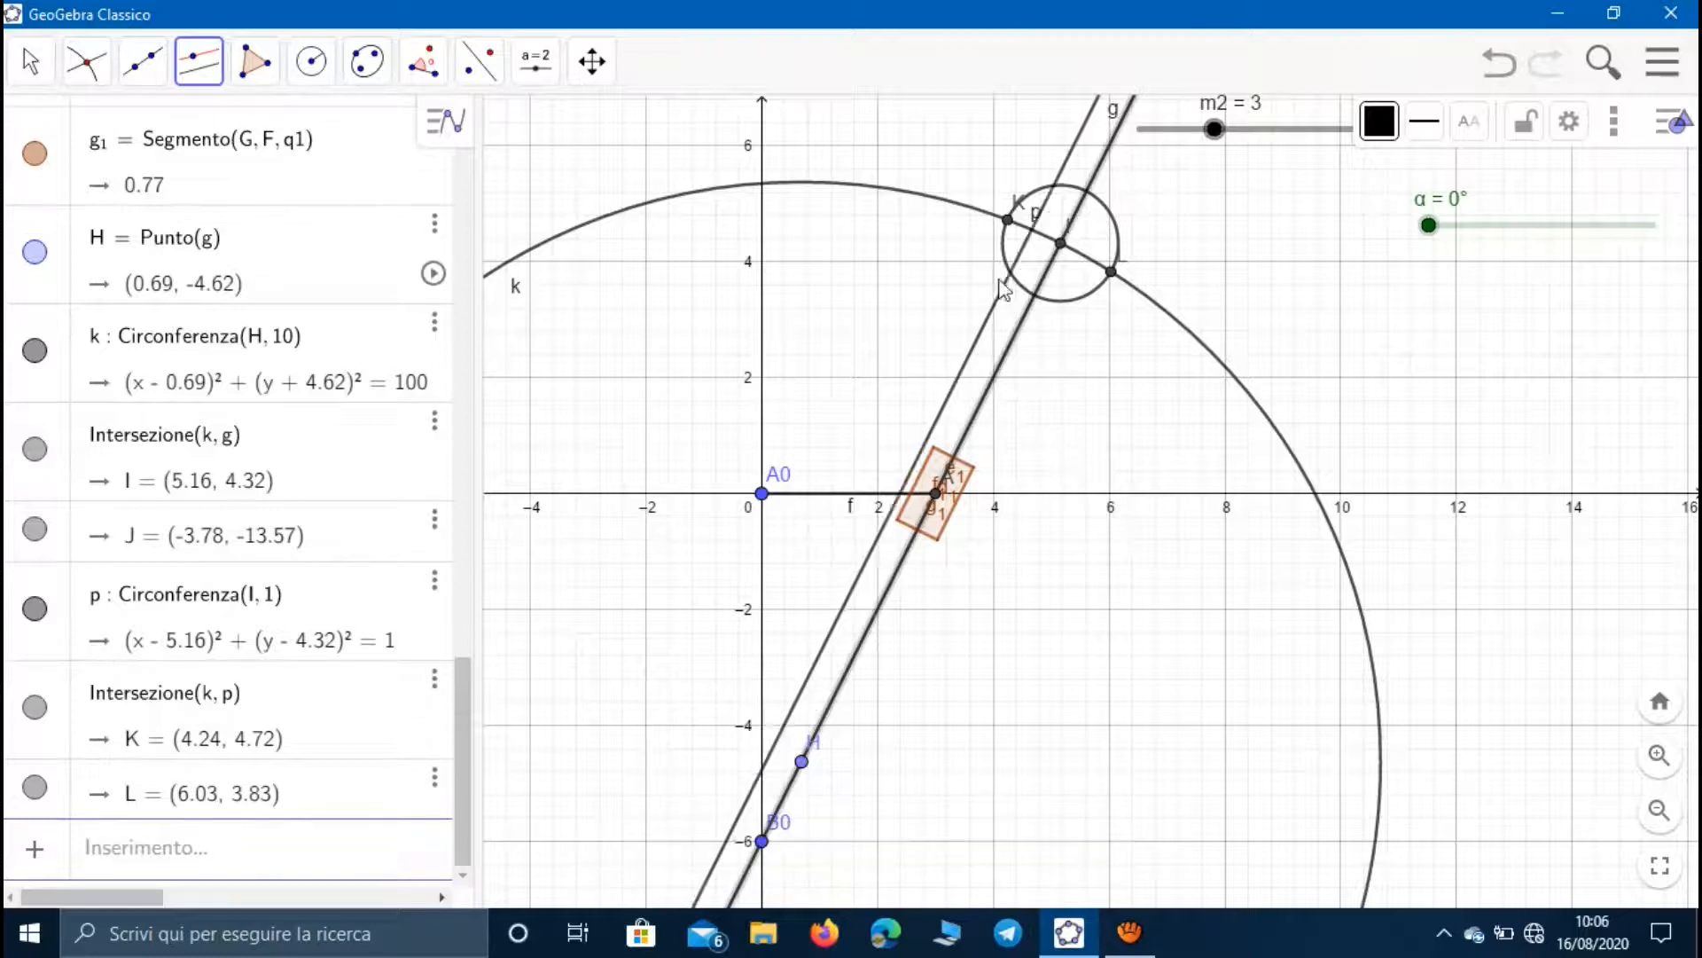
{"action": "left_click", "coordinate": [1009, 219]}
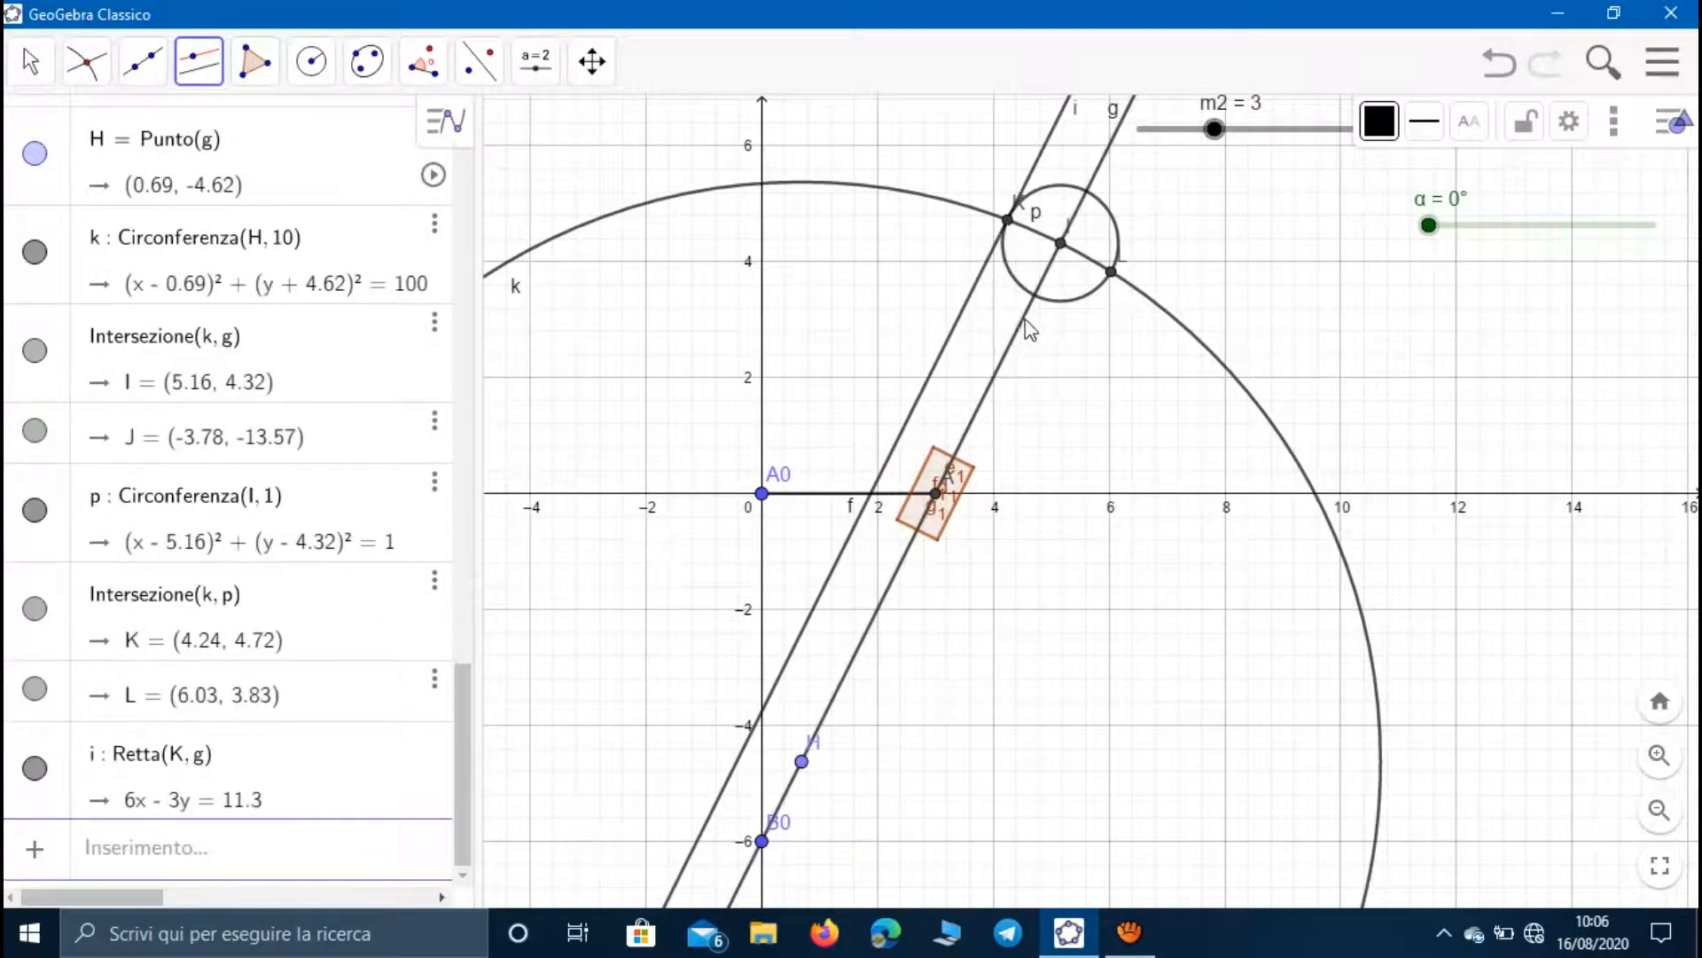
{"action": "left_click", "coordinate": [1025, 320]}
{"action": "left_click", "coordinate": [1110, 275]}
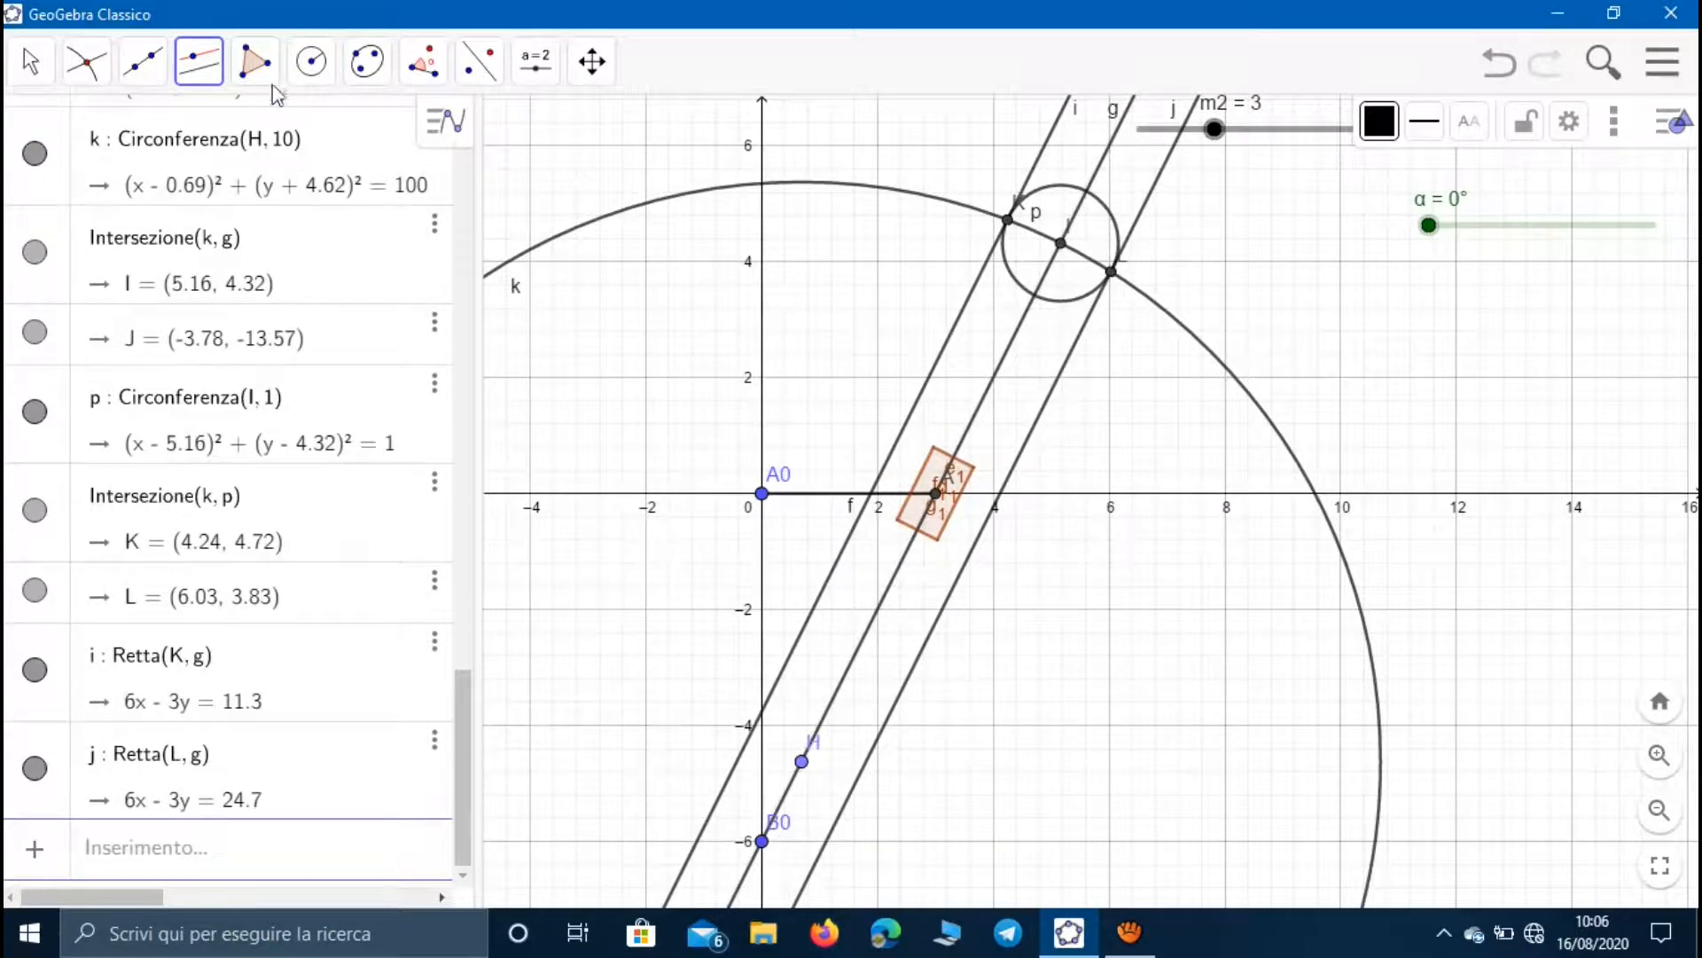
- Draw a circle of radius 1 centred on point H and create its intersection points with line g
{"action": "left_click", "coordinate": [311, 60]}
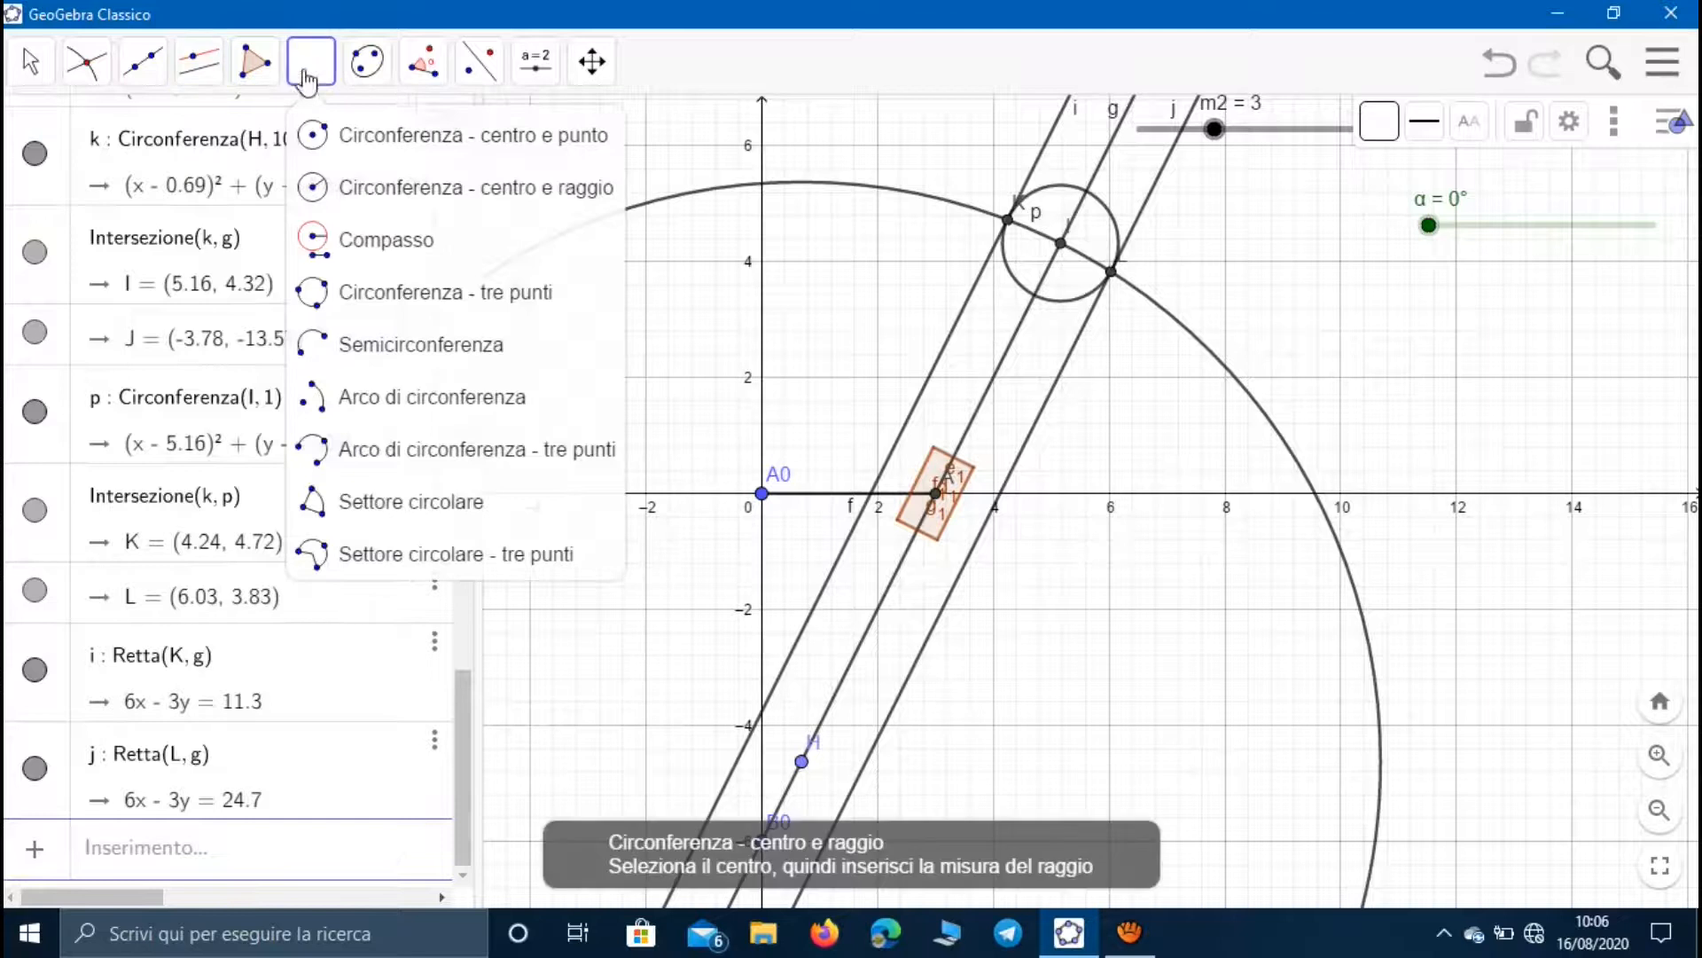
{"action": "left_click", "coordinate": [802, 762]}
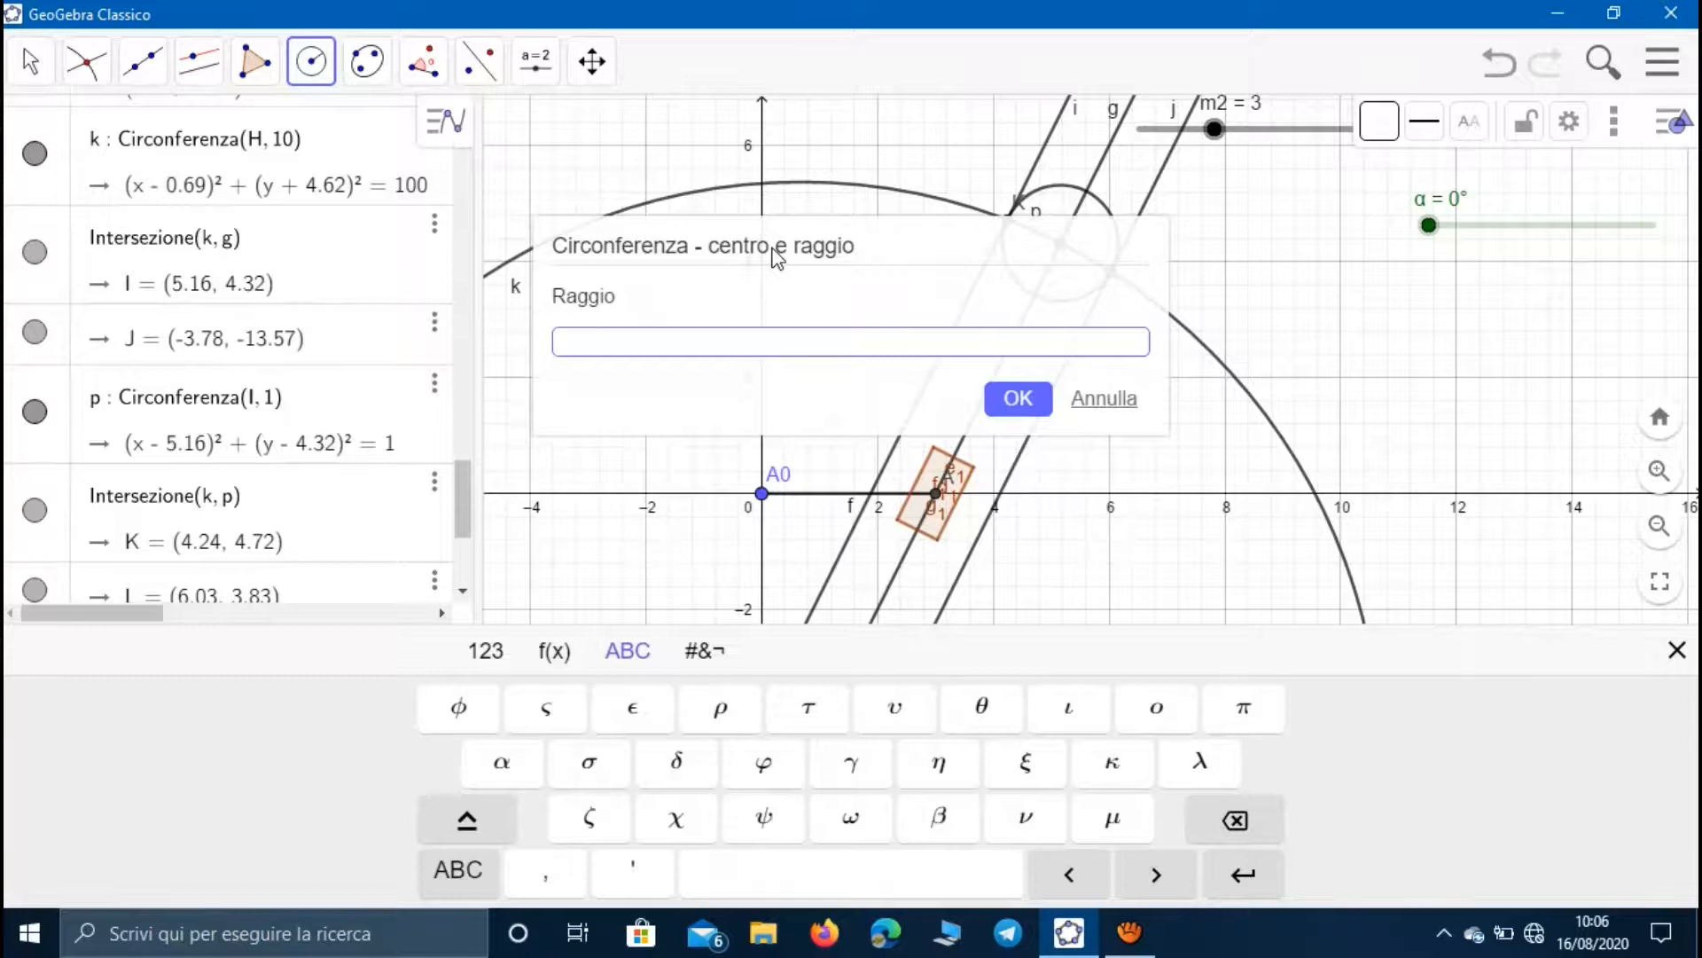
{"action": "key", "text": "Return"}
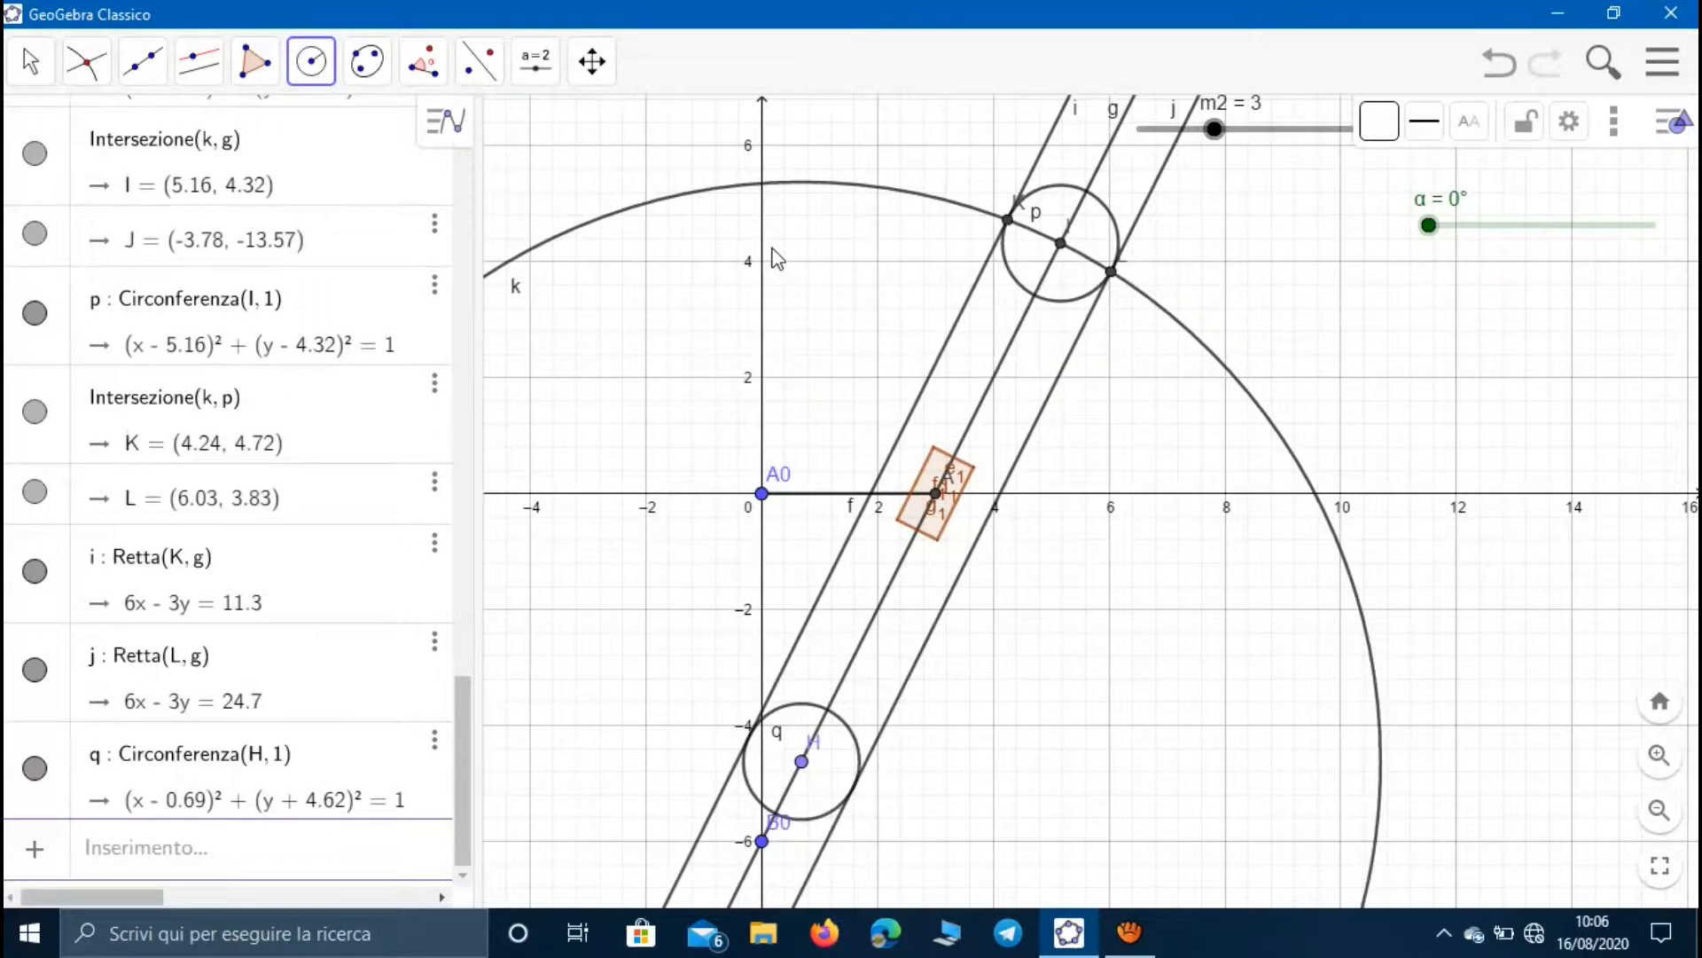
{"action": "left_click", "coordinate": [89, 62]}
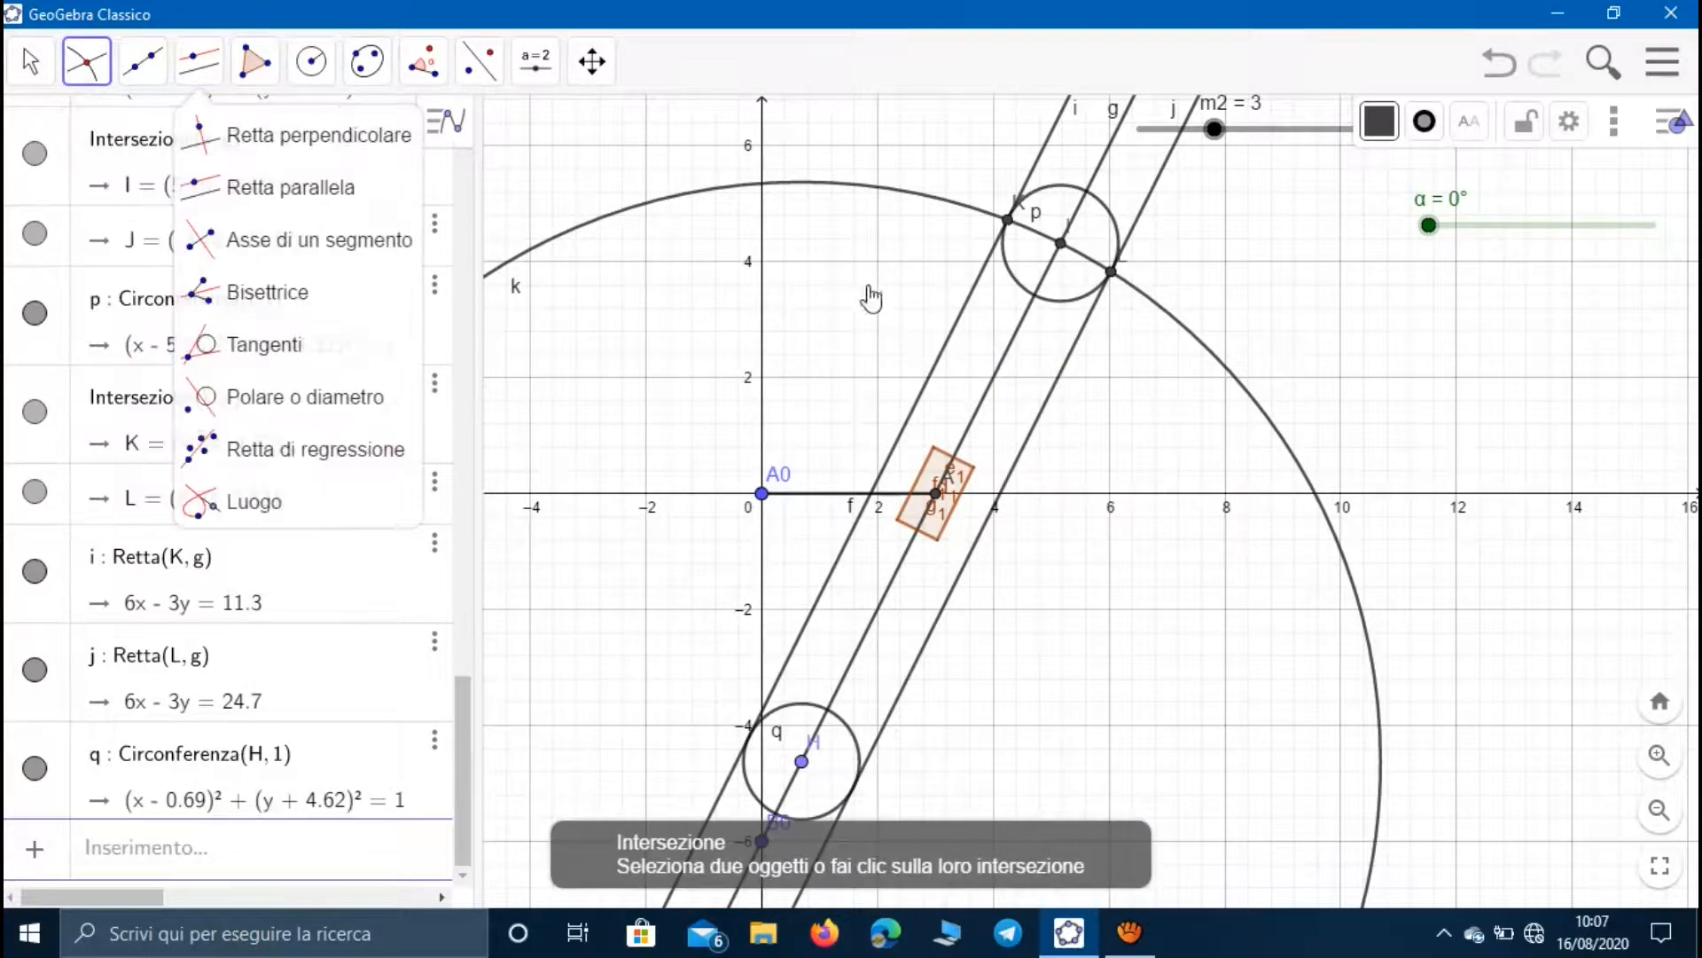
{"action": "left_click", "coordinate": [804, 709]}
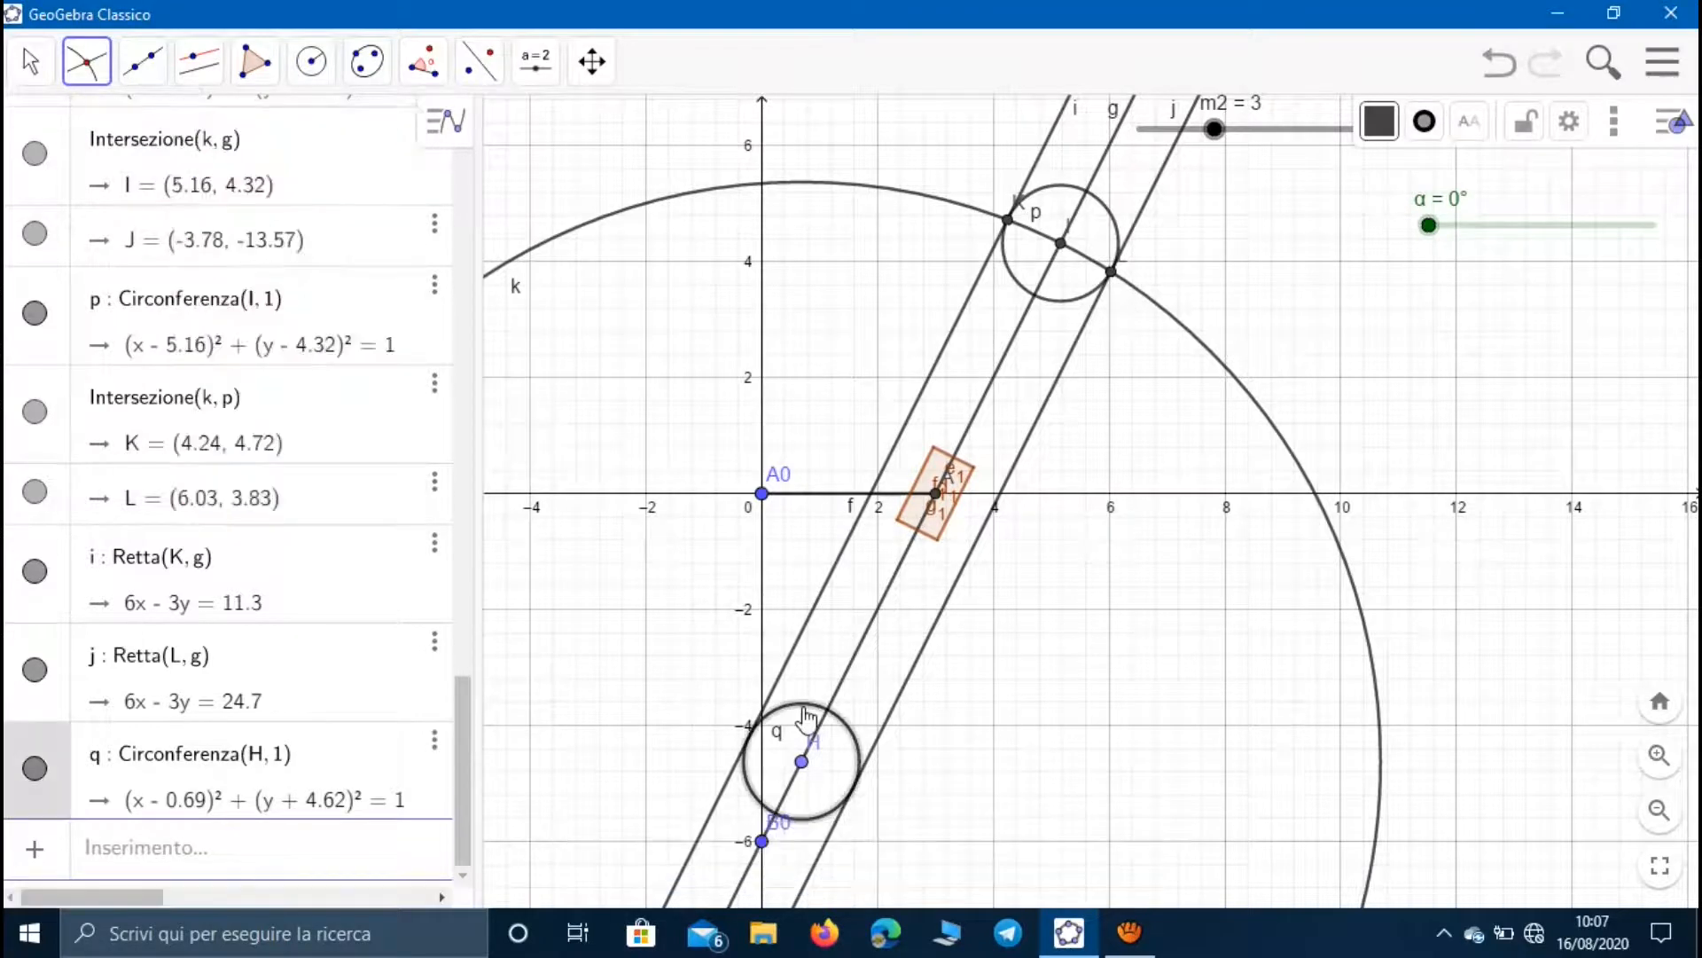
{"action": "left_click", "coordinate": [878, 625]}
- Draw a circle of radius 1.2 centred on point M
{"action": "left_click", "coordinate": [328, 75]}
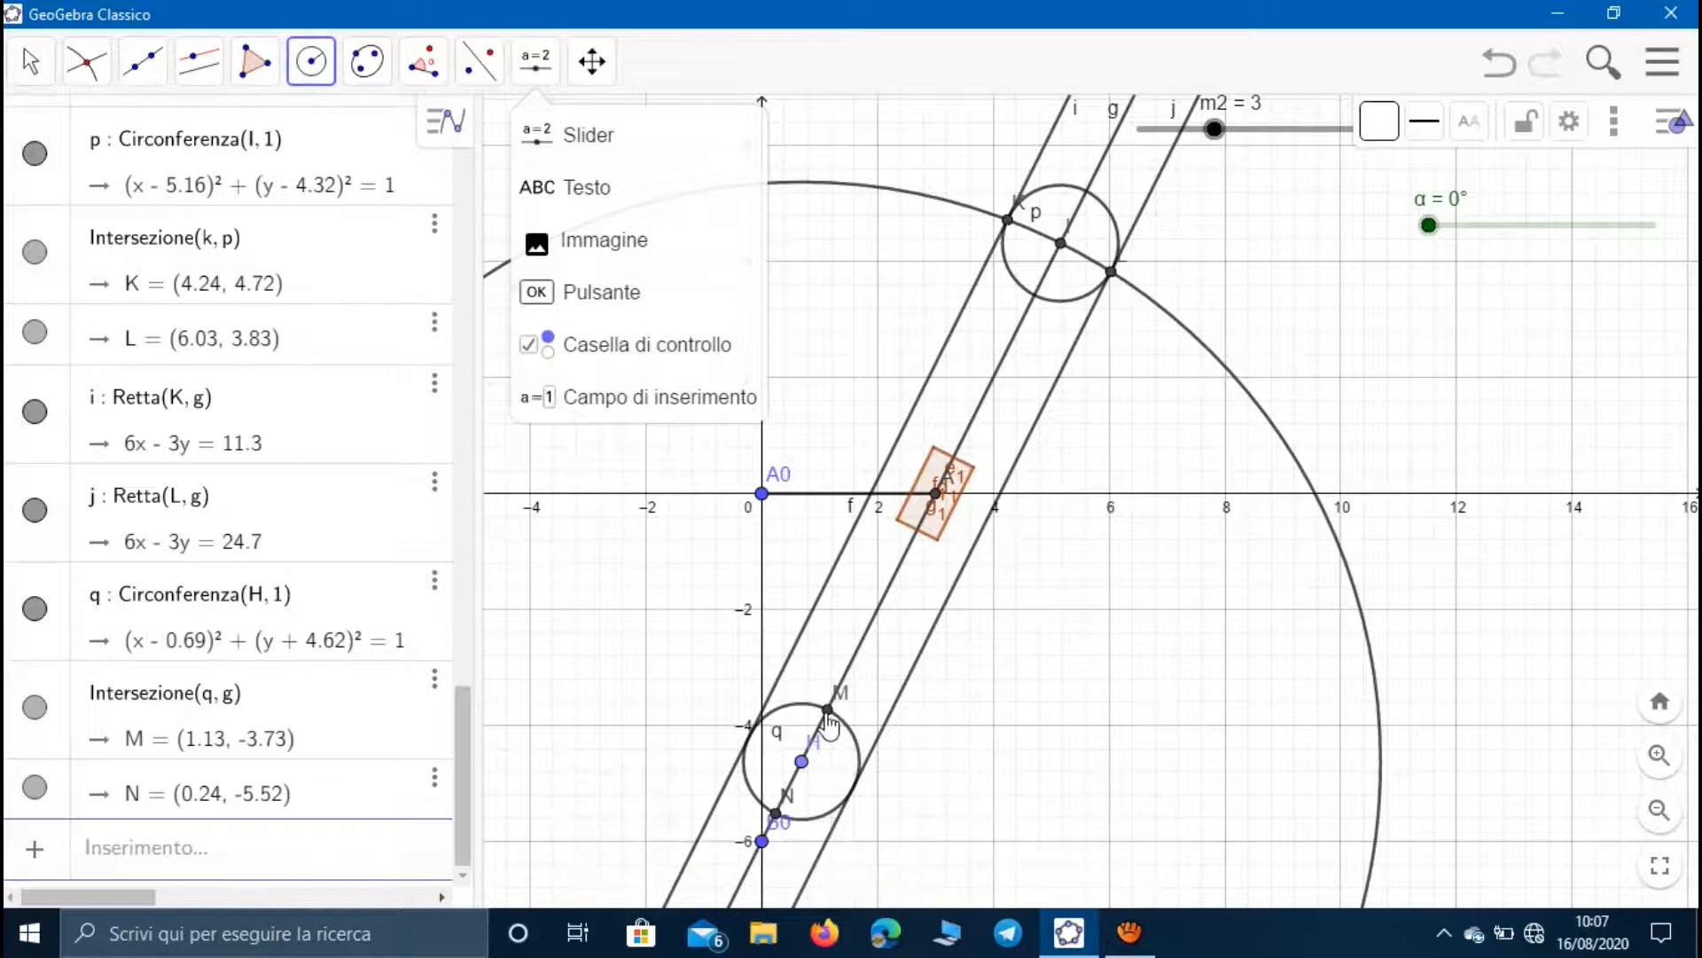
{"action": "left_click", "coordinate": [827, 720]}
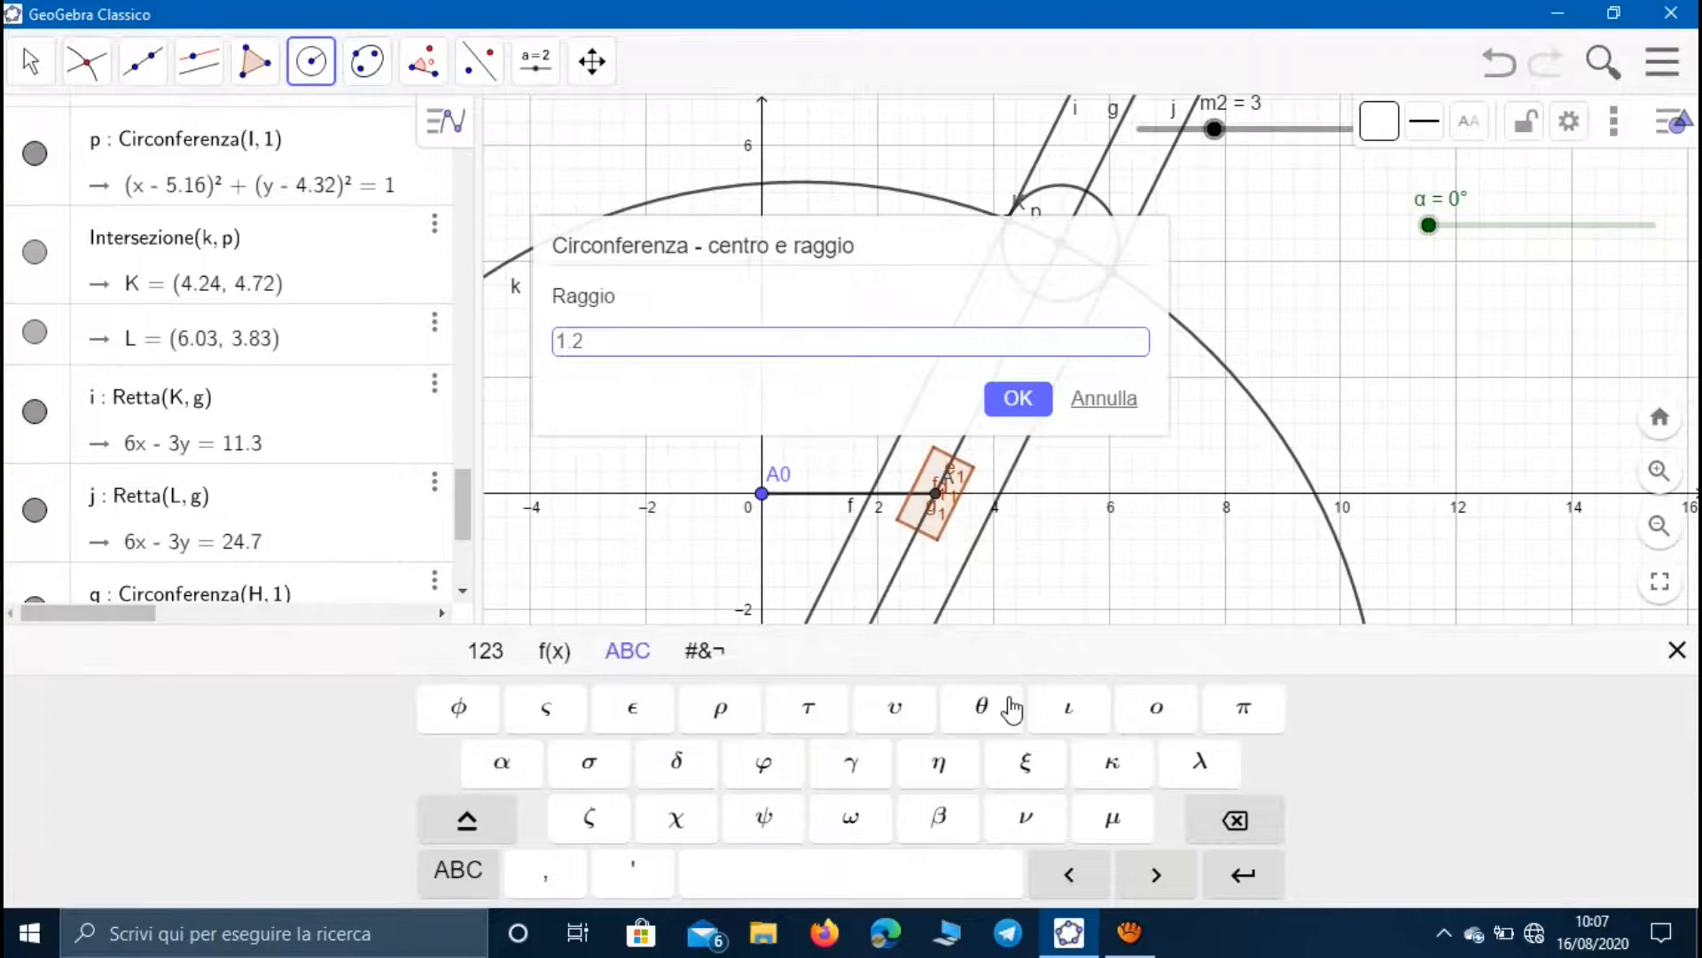
{"action": "type", "text": "1.2"}
{"action": "key", "text": "Return"}
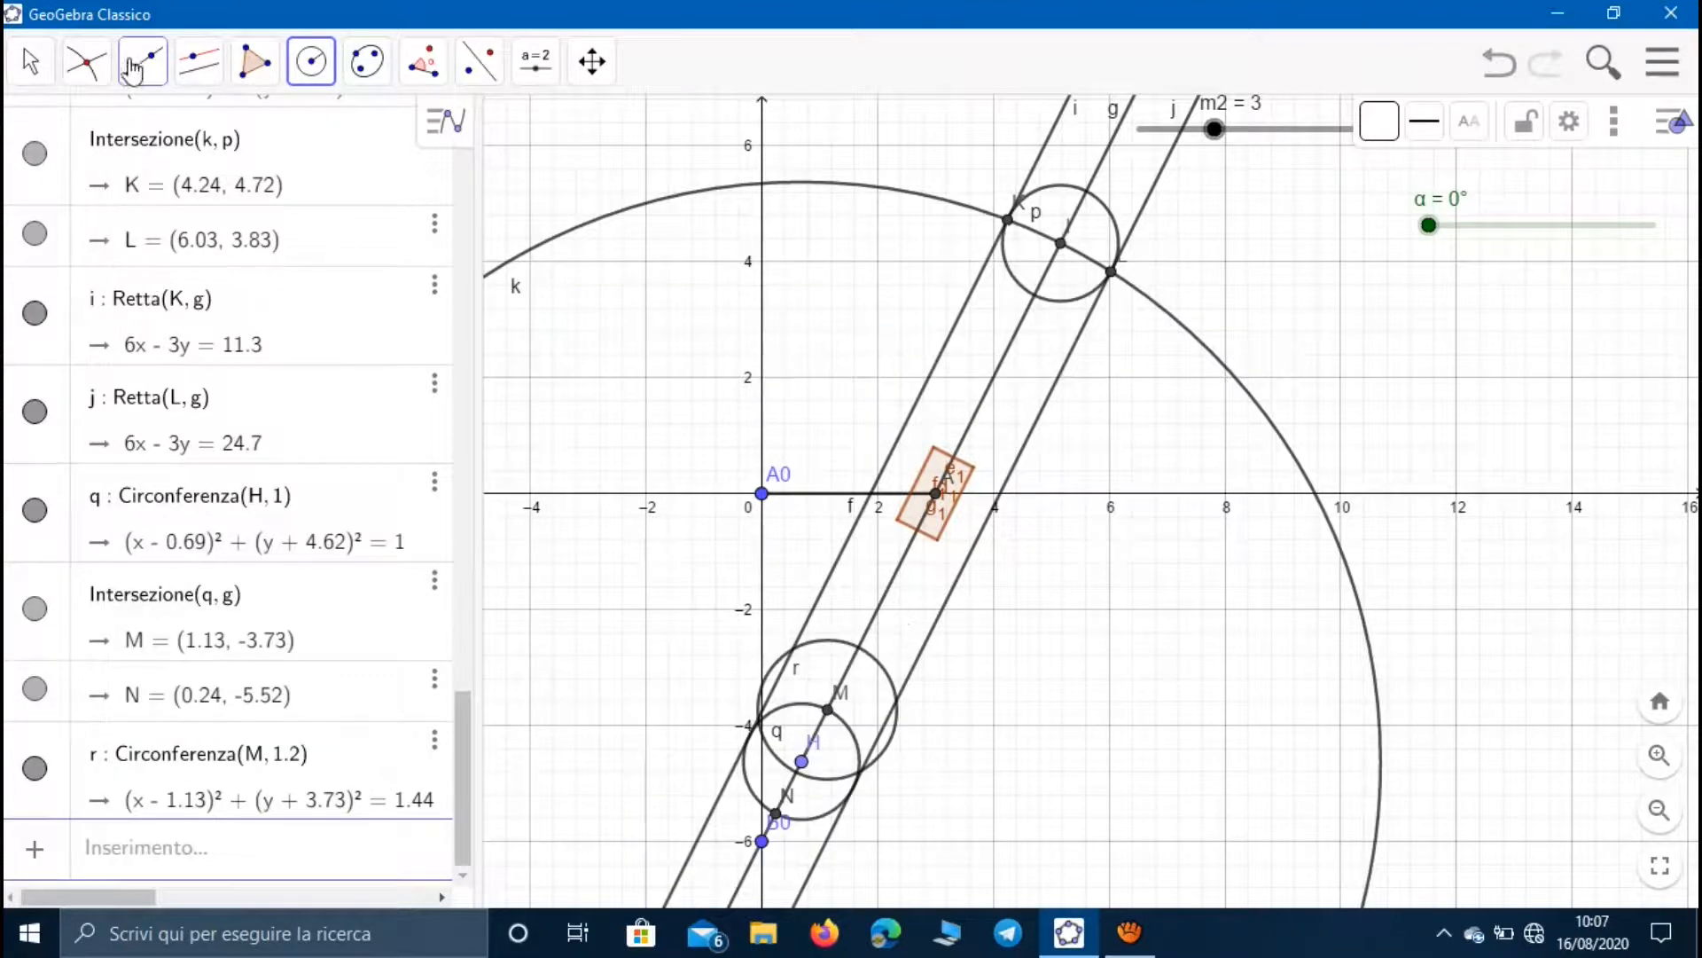
- Create the intersection points of the radius-1.2 circle r with both parallel lines i and j
{"action": "left_click", "coordinate": [102, 71]}
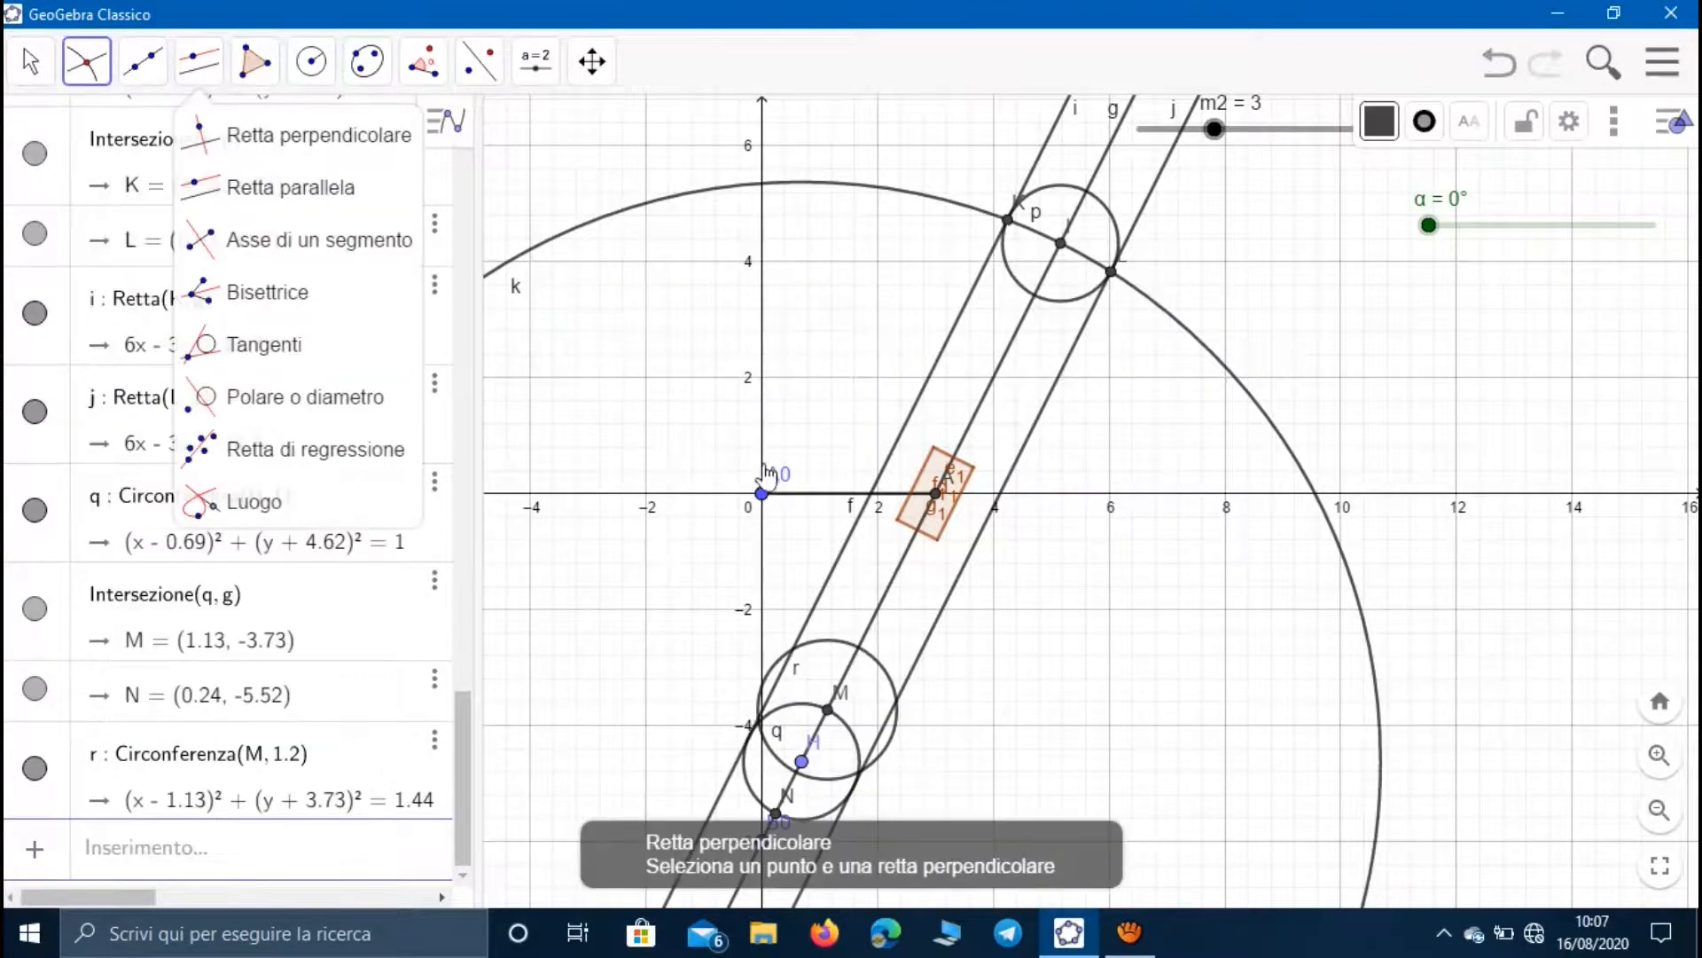
{"action": "left_click", "coordinate": [837, 571]}
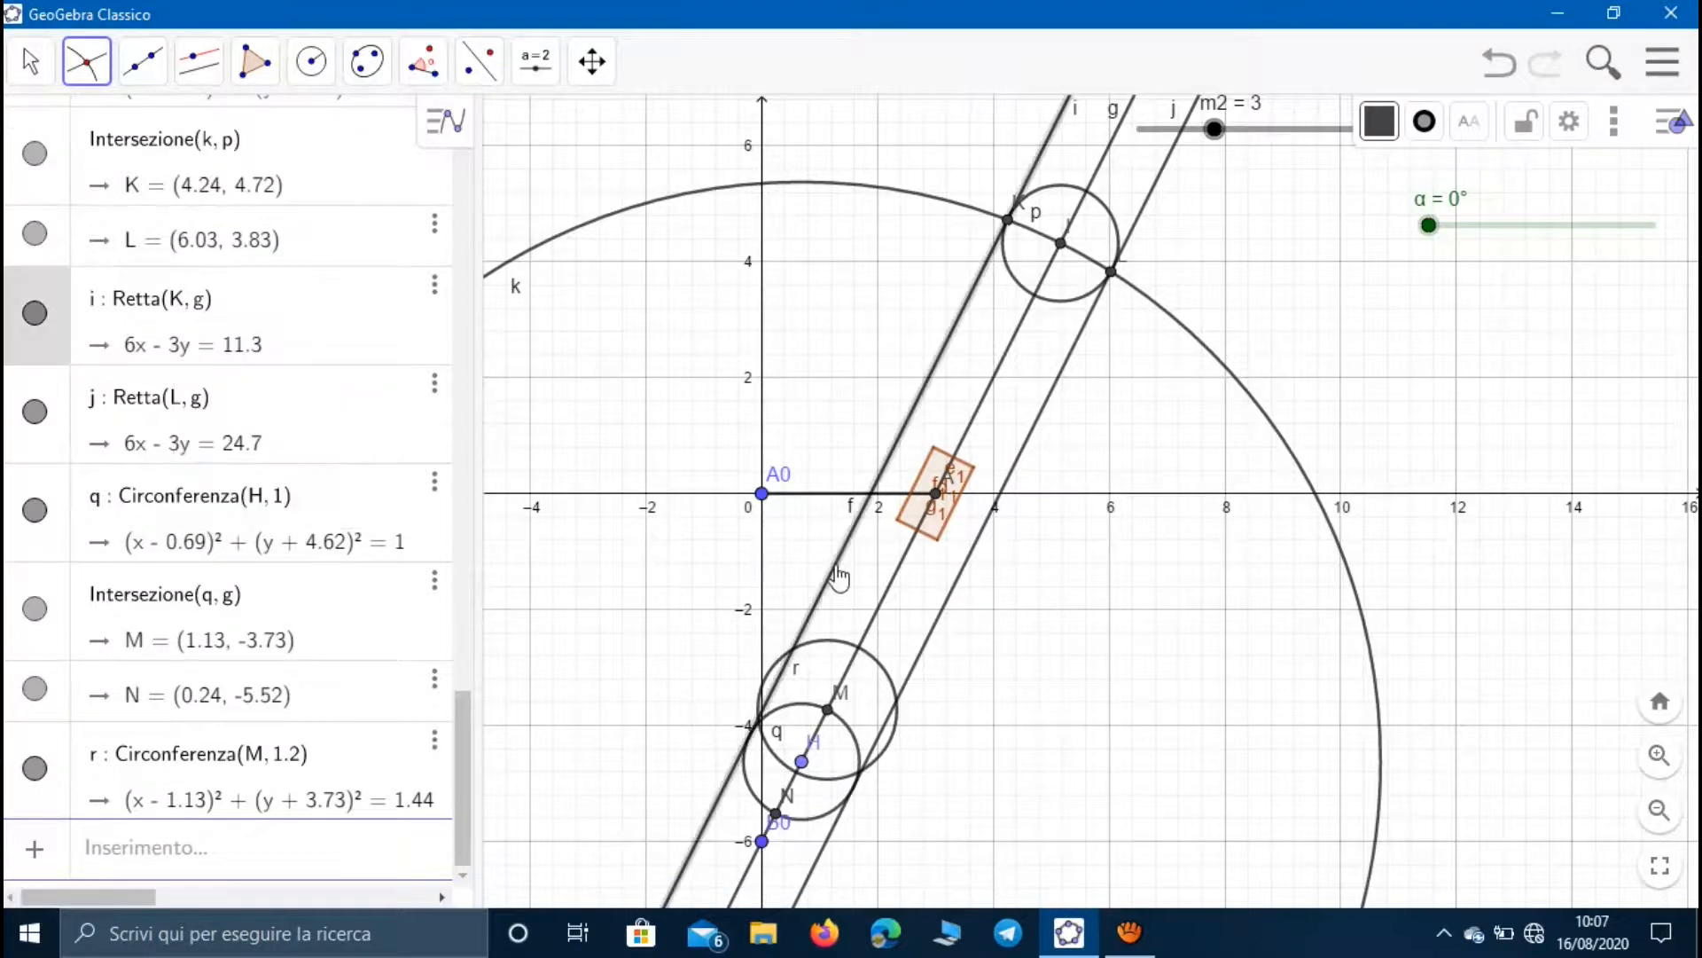
{"action": "left_click", "coordinate": [830, 636]}
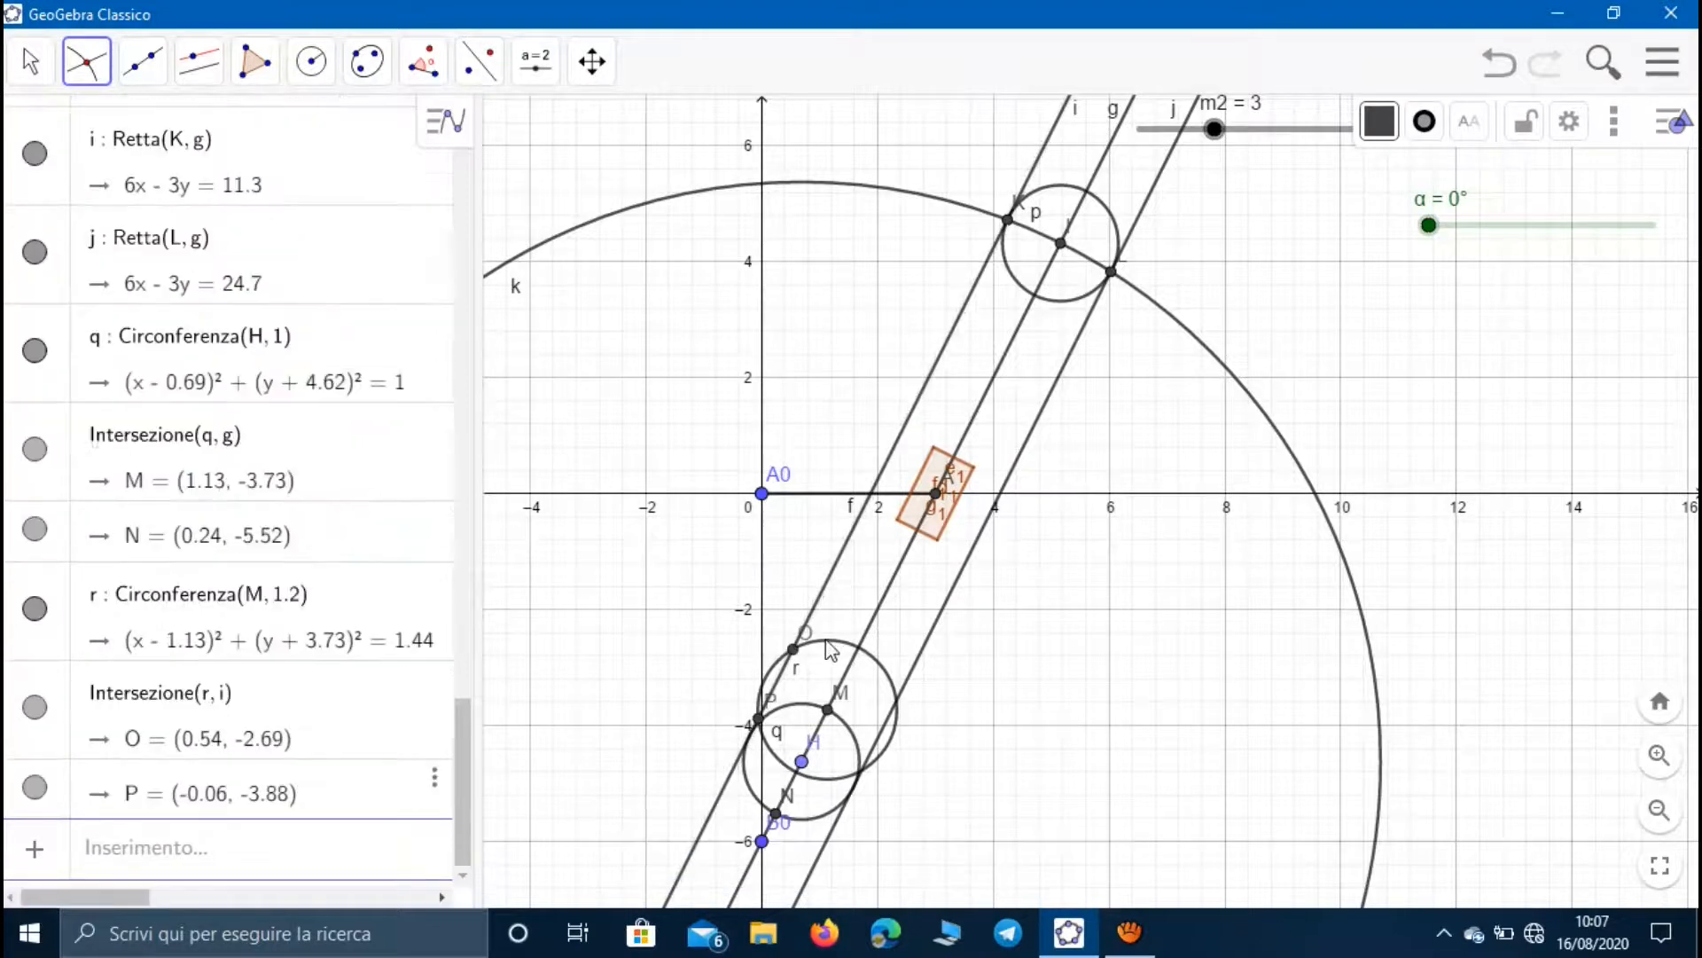
{"action": "left_click", "coordinate": [947, 613]}
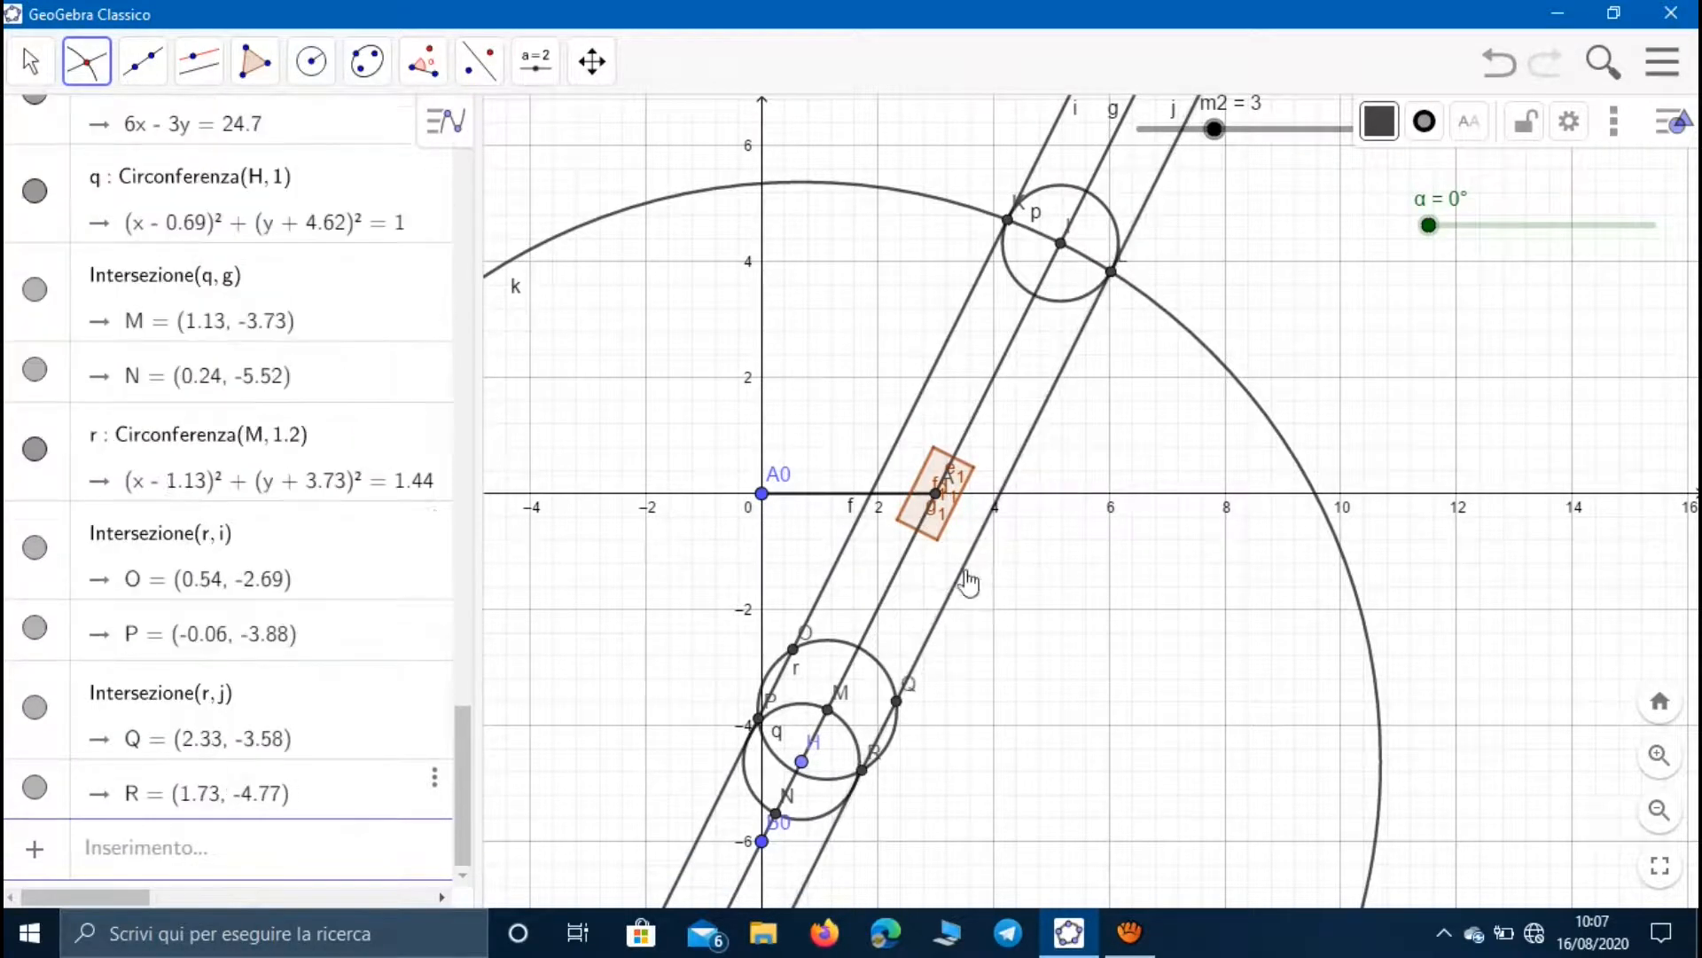
- Hide the auxiliary intersection points R, P, N, M, I and J
{"action": "left_click", "coordinate": [32, 78]}
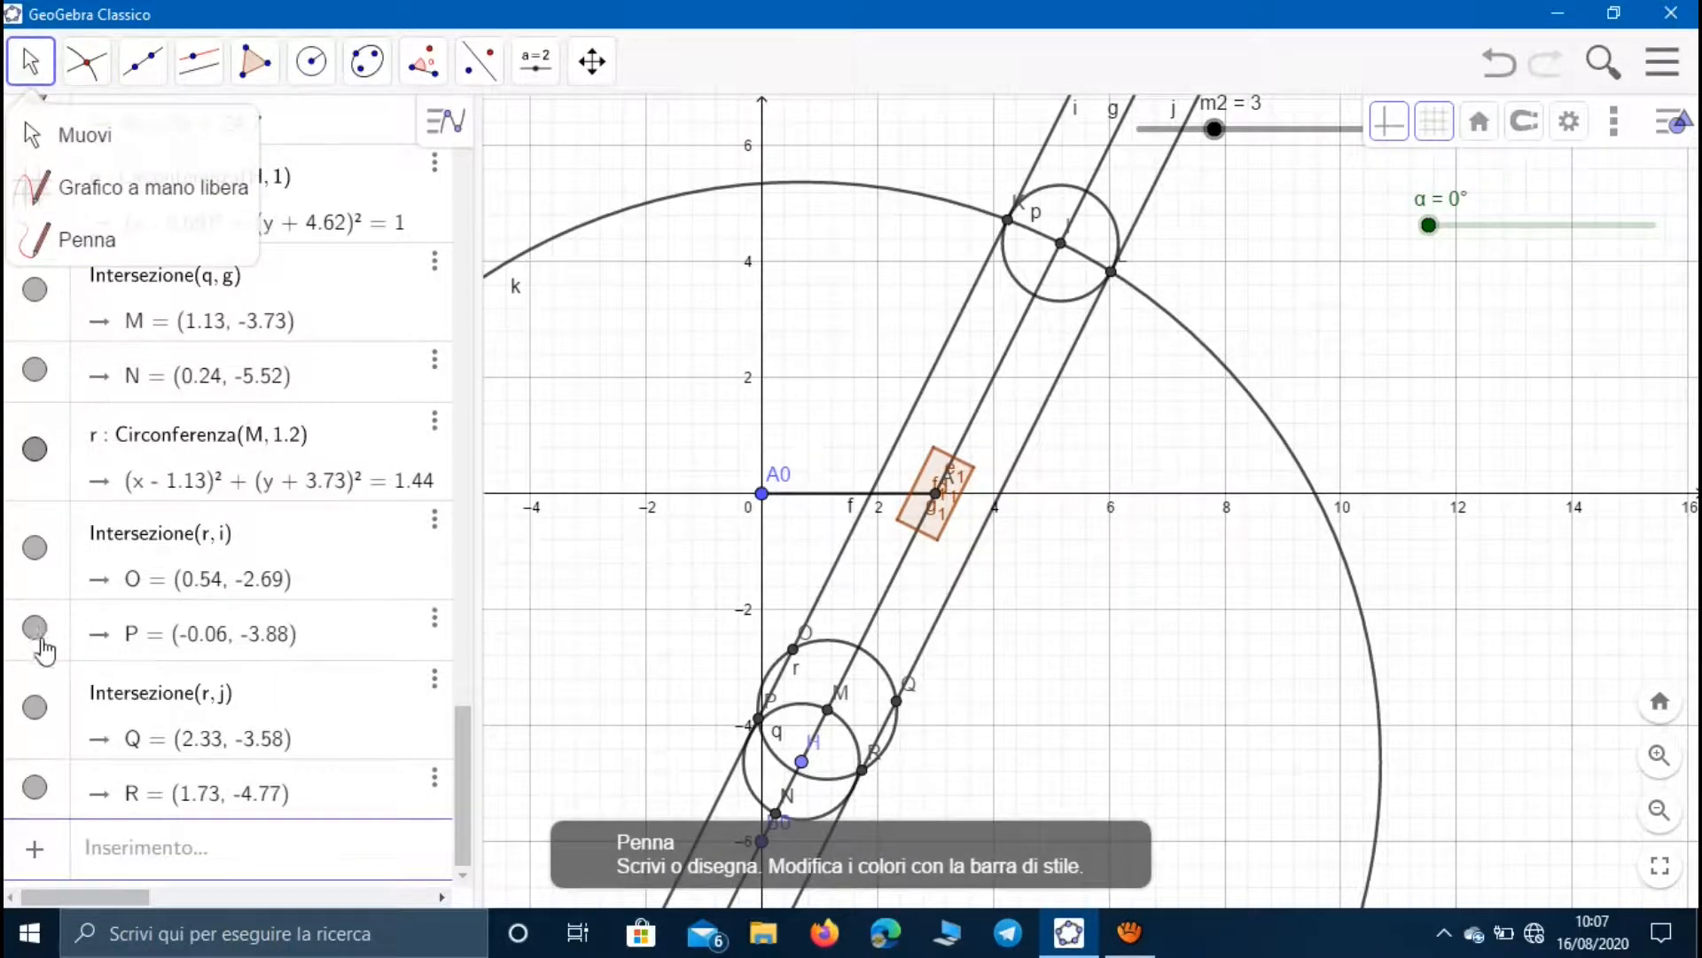
{"action": "left_click", "coordinate": [32, 785]}
{"action": "left_click", "coordinate": [33, 631]}
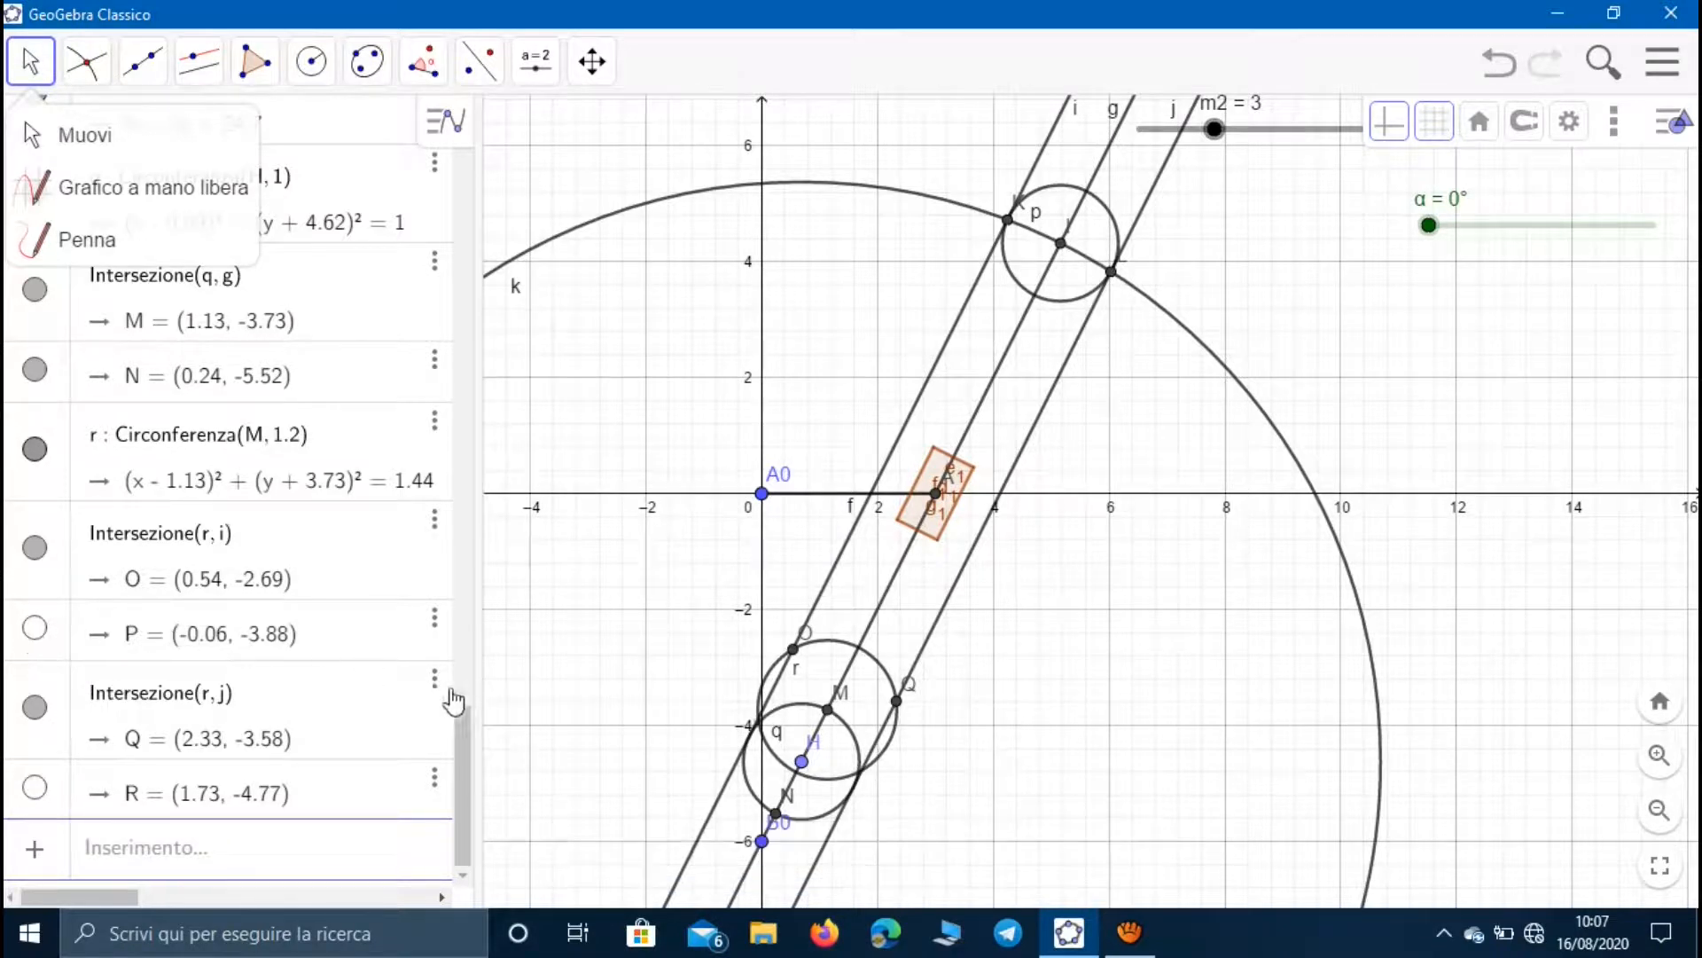
{"action": "scroll", "coordinate": [177, 670], "scroll_direction": "up", "scroll_amount": 3}
{"action": "scroll", "coordinate": [146, 656], "scroll_direction": "up", "scroll_amount": 1}
{"action": "left_click", "coordinate": [35, 618]}
{"action": "left_click", "coordinate": [34, 538]}
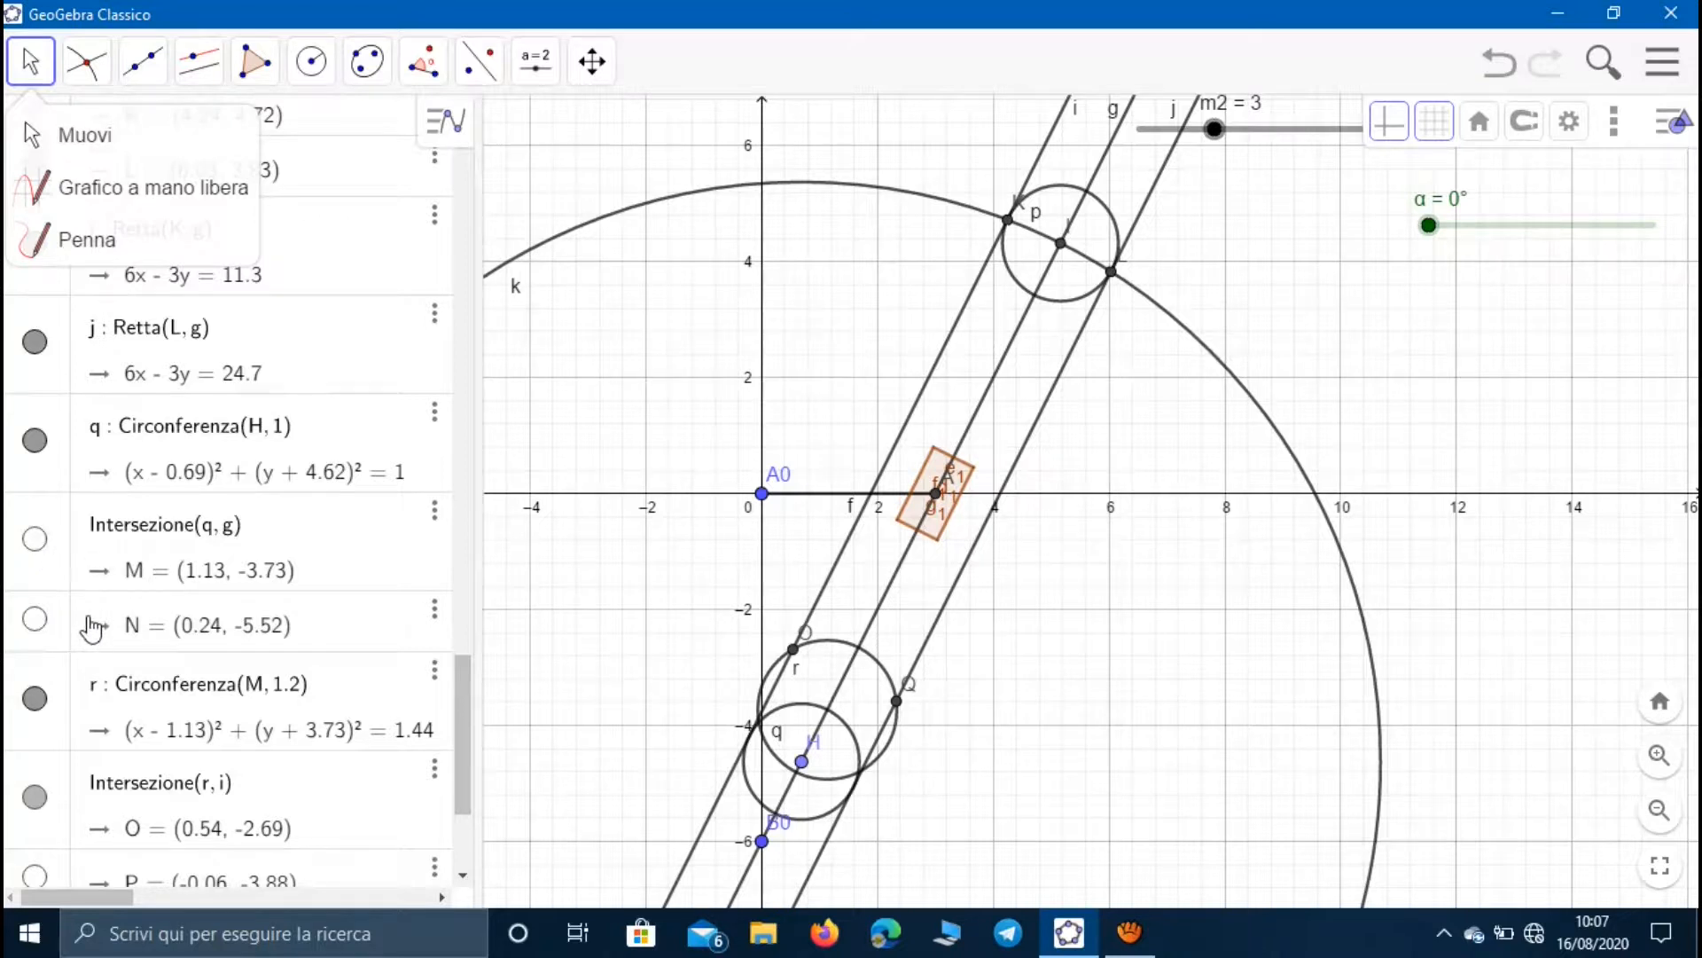
{"action": "scroll", "coordinate": [91, 627], "scroll_direction": "up", "scroll_amount": 6}
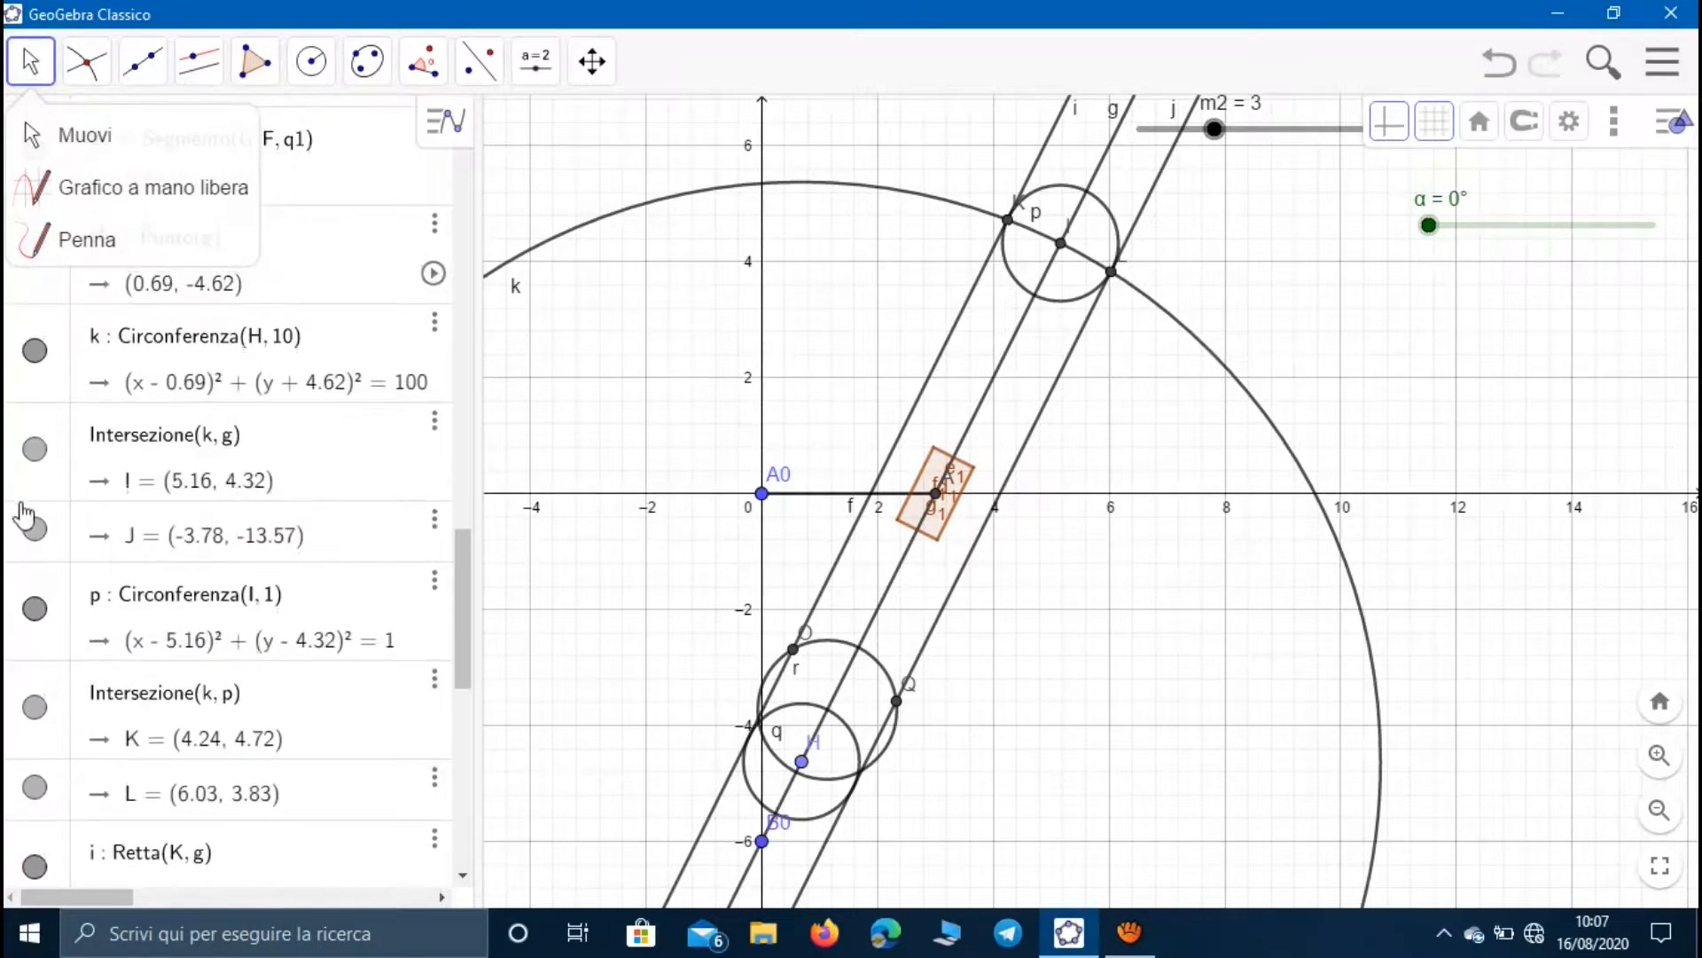
{"action": "left_click", "coordinate": [35, 459]}
{"action": "left_click", "coordinate": [36, 529]}
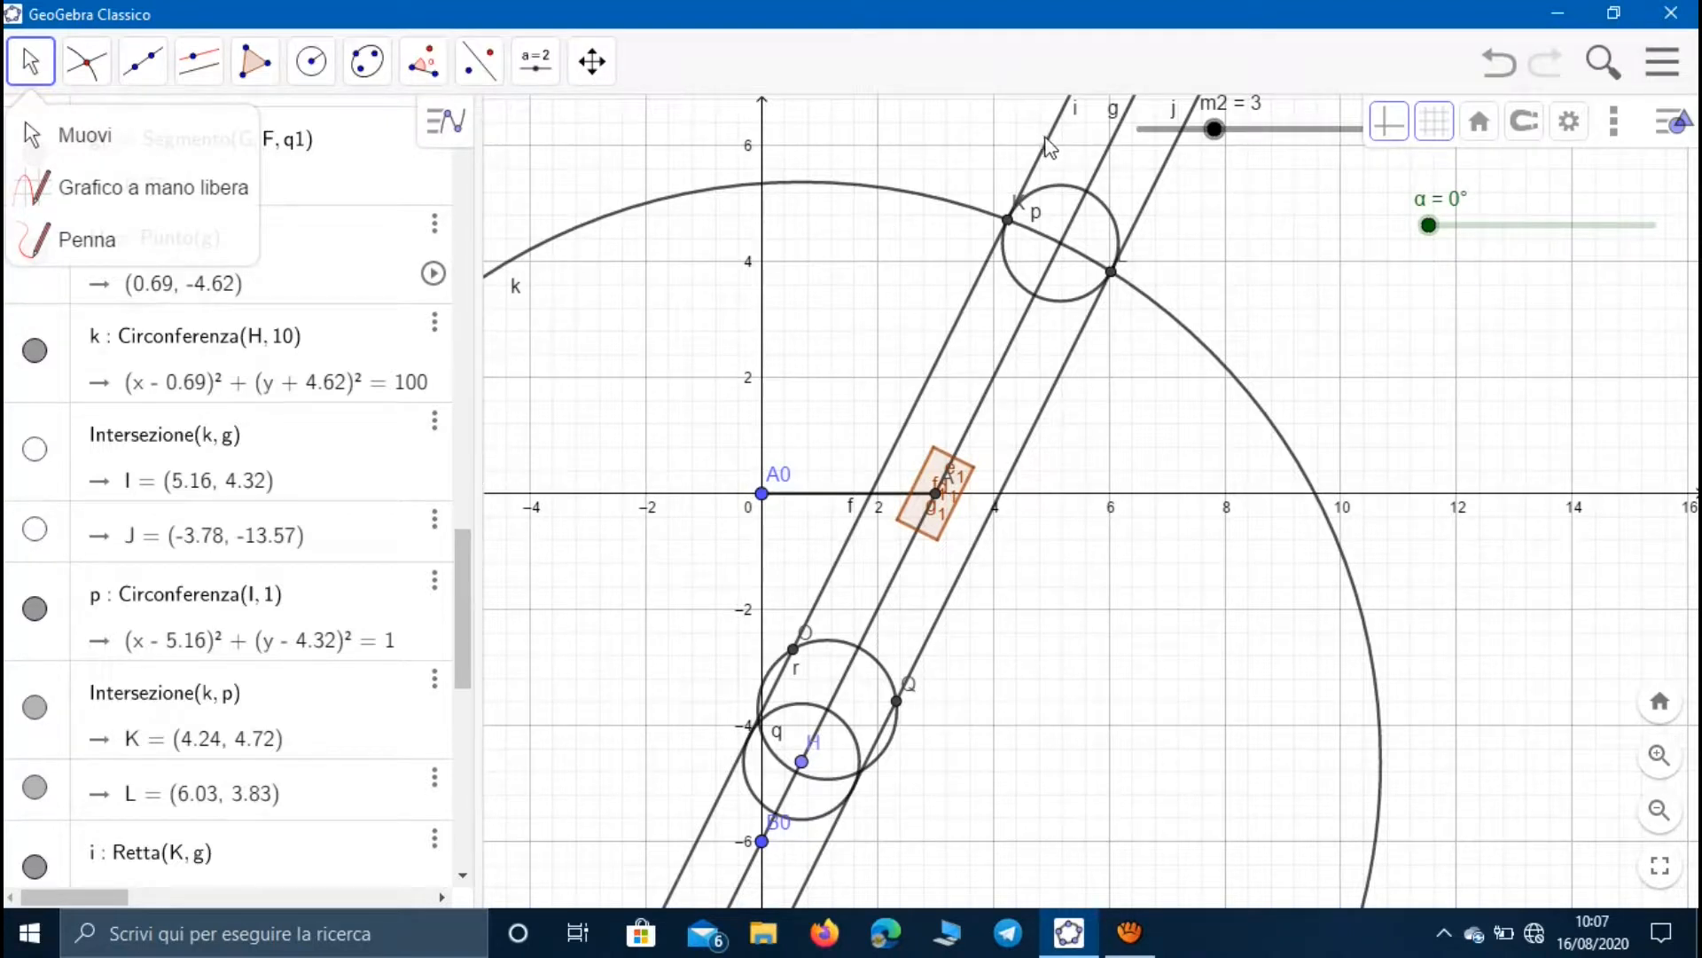
- Hide the parallel line i through point K
{"action": "left_click", "coordinate": [1050, 147]}
{"action": "right_click", "coordinate": [1048, 147]}
{"action": "left_click", "coordinate": [1093, 282]}
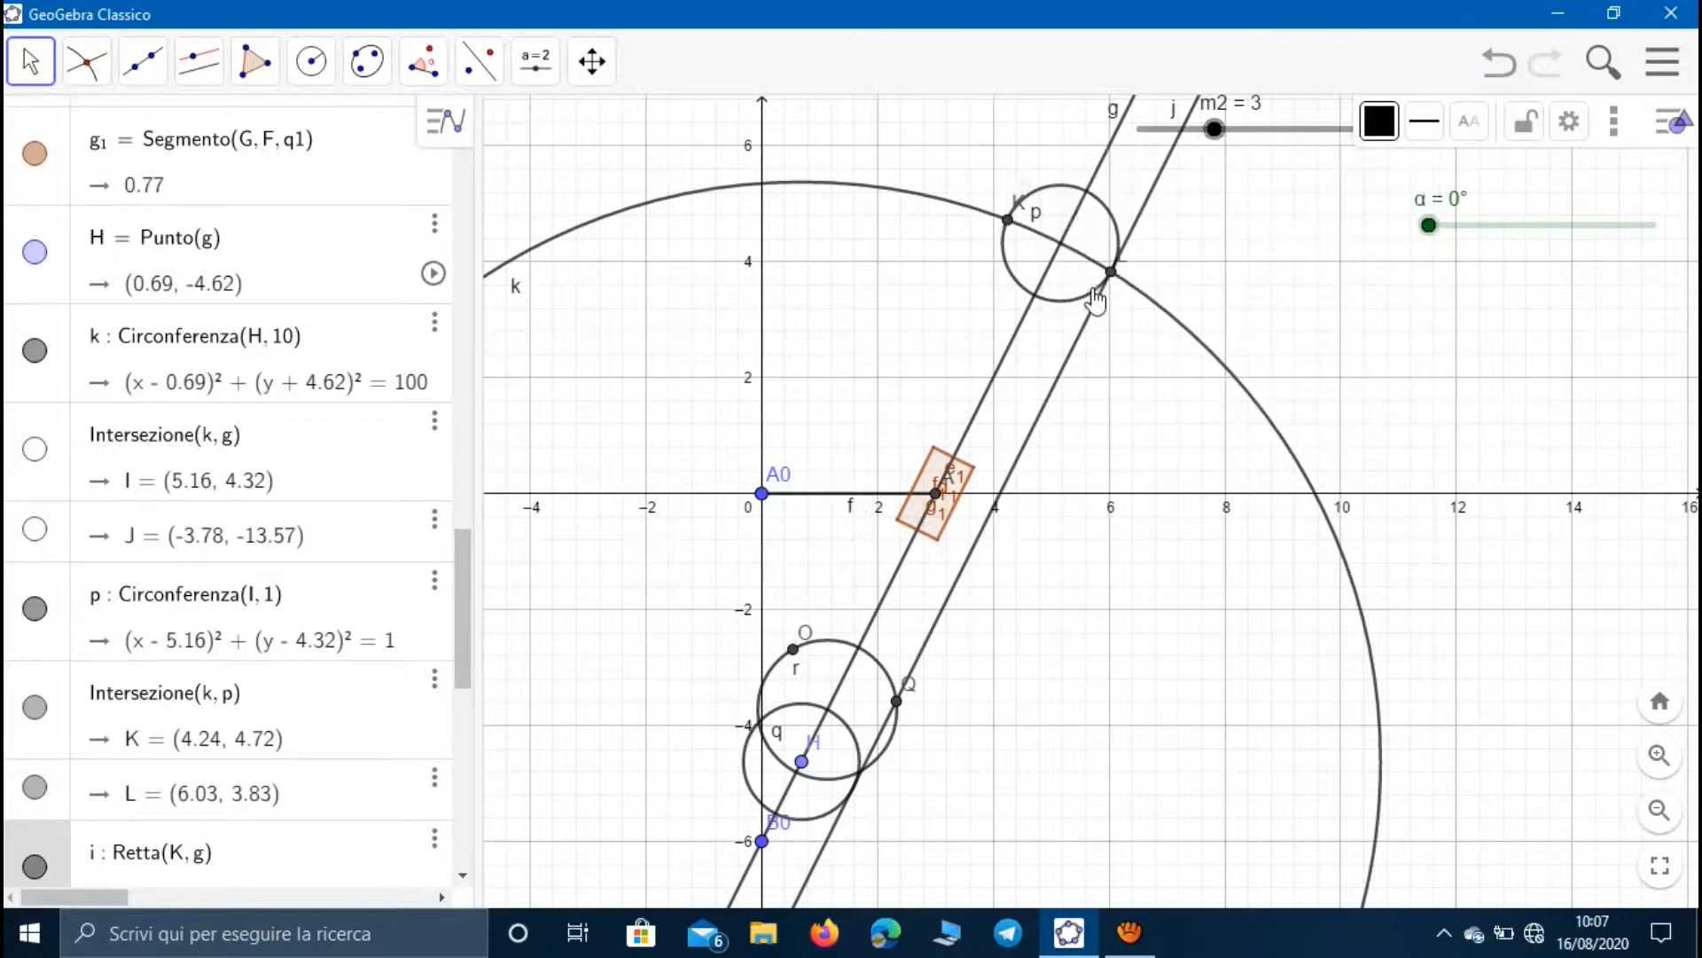
- Hide line g through A and B0 and the remaining parallel line j
{"action": "right_click", "coordinate": [1099, 173]}
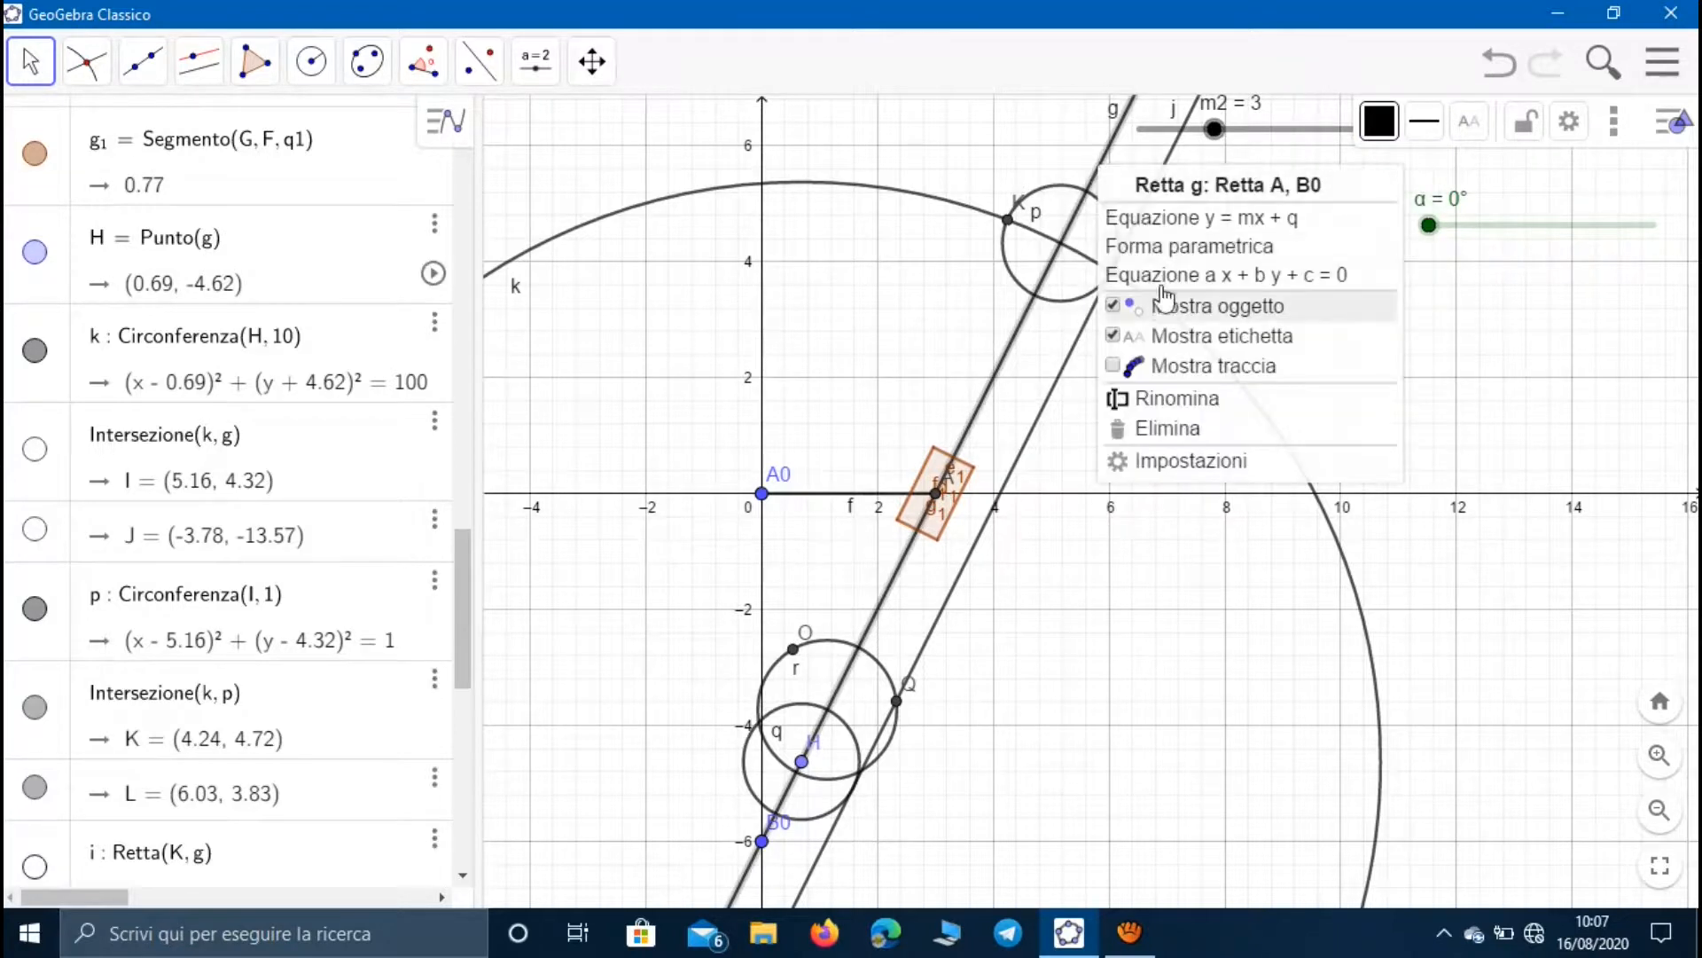
{"action": "left_click", "coordinate": [1164, 301]}
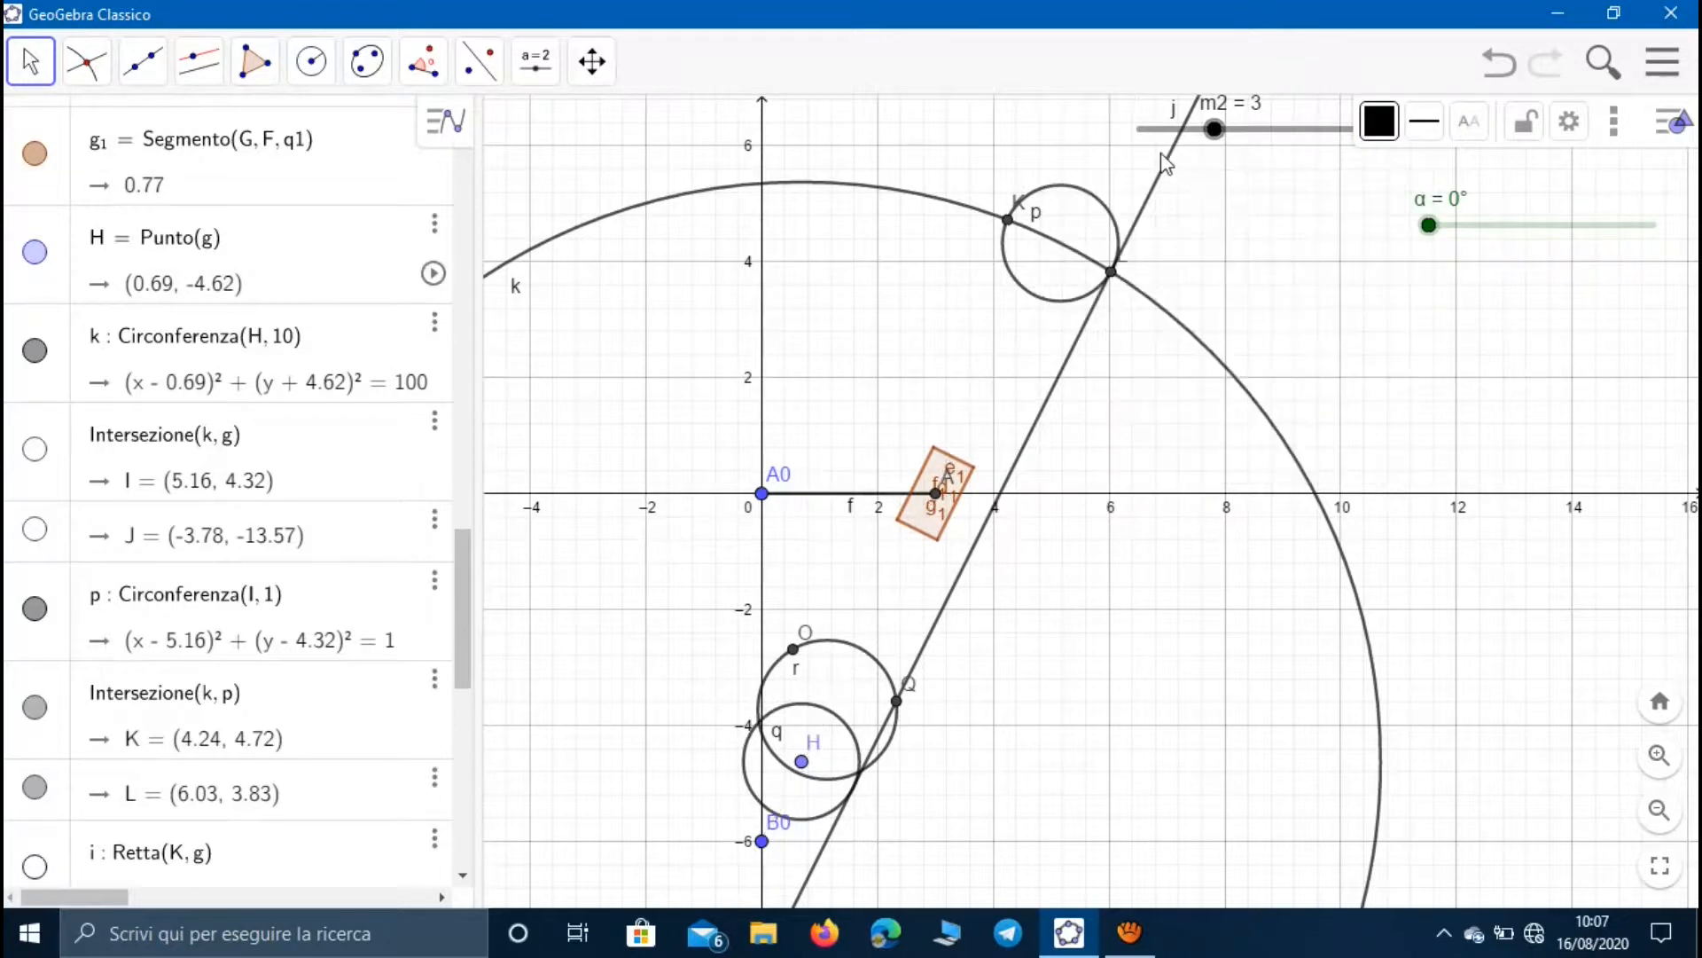
{"action": "right_click", "coordinate": [1161, 198]}
{"action": "left_click", "coordinate": [1198, 316]}
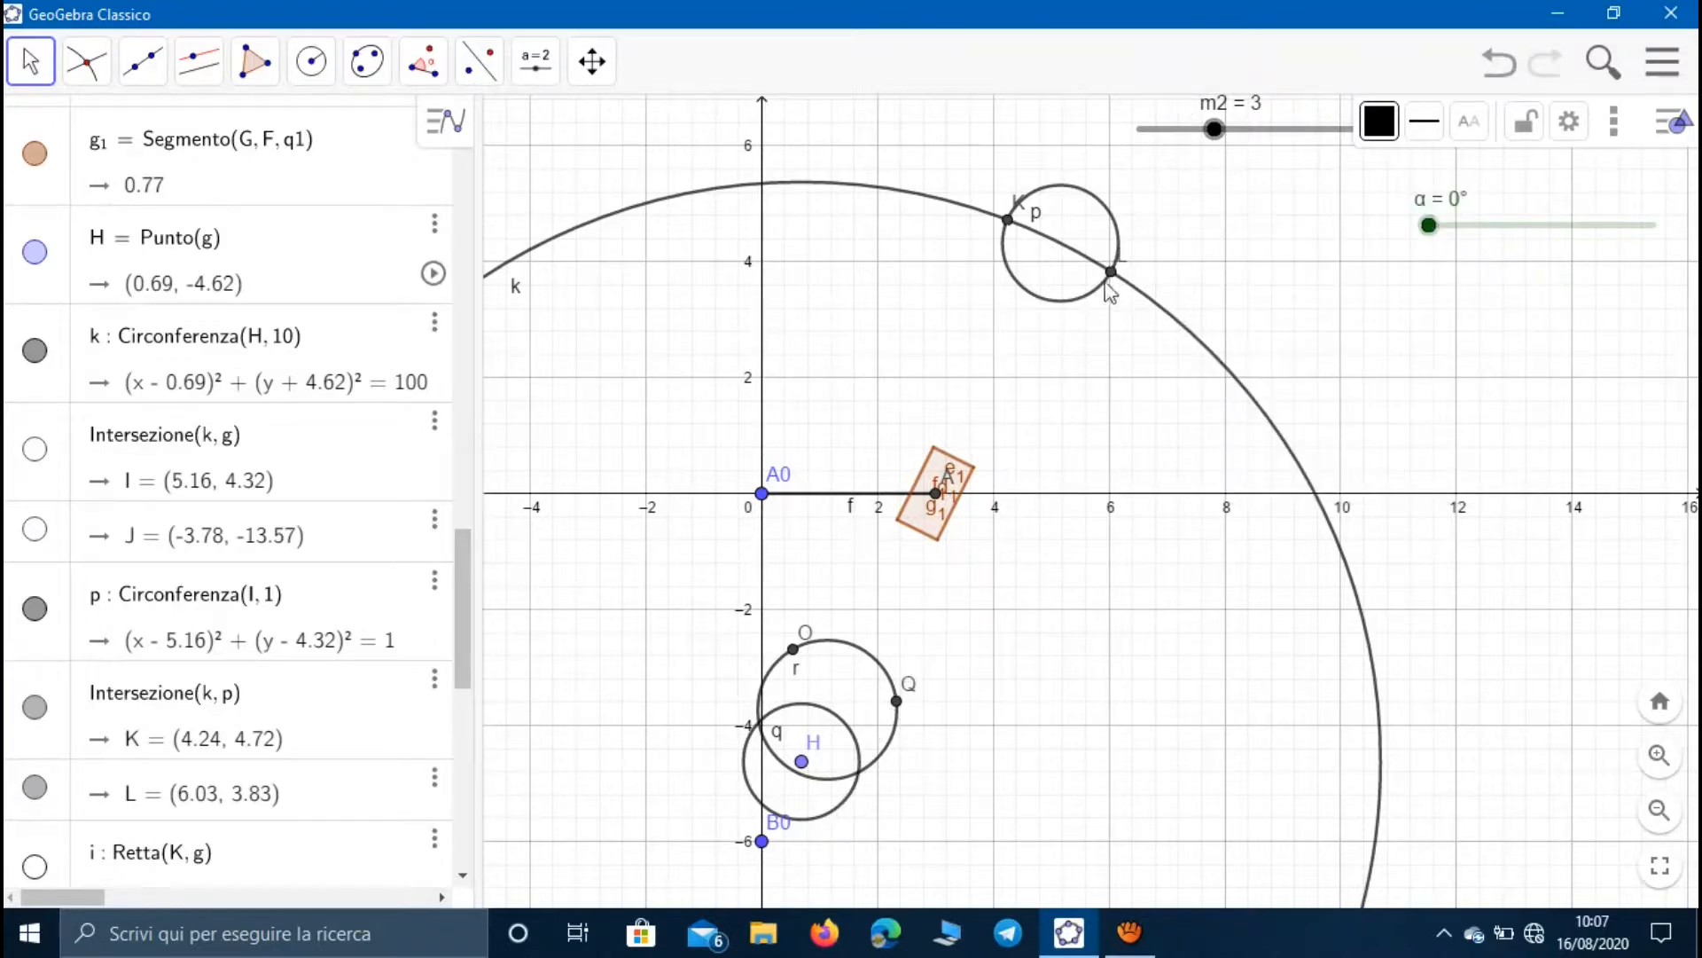
- Hide the small auxiliary circles p, r and q
{"action": "right_click", "coordinate": [1107, 212]}
{"action": "left_click", "coordinate": [1131, 281]}
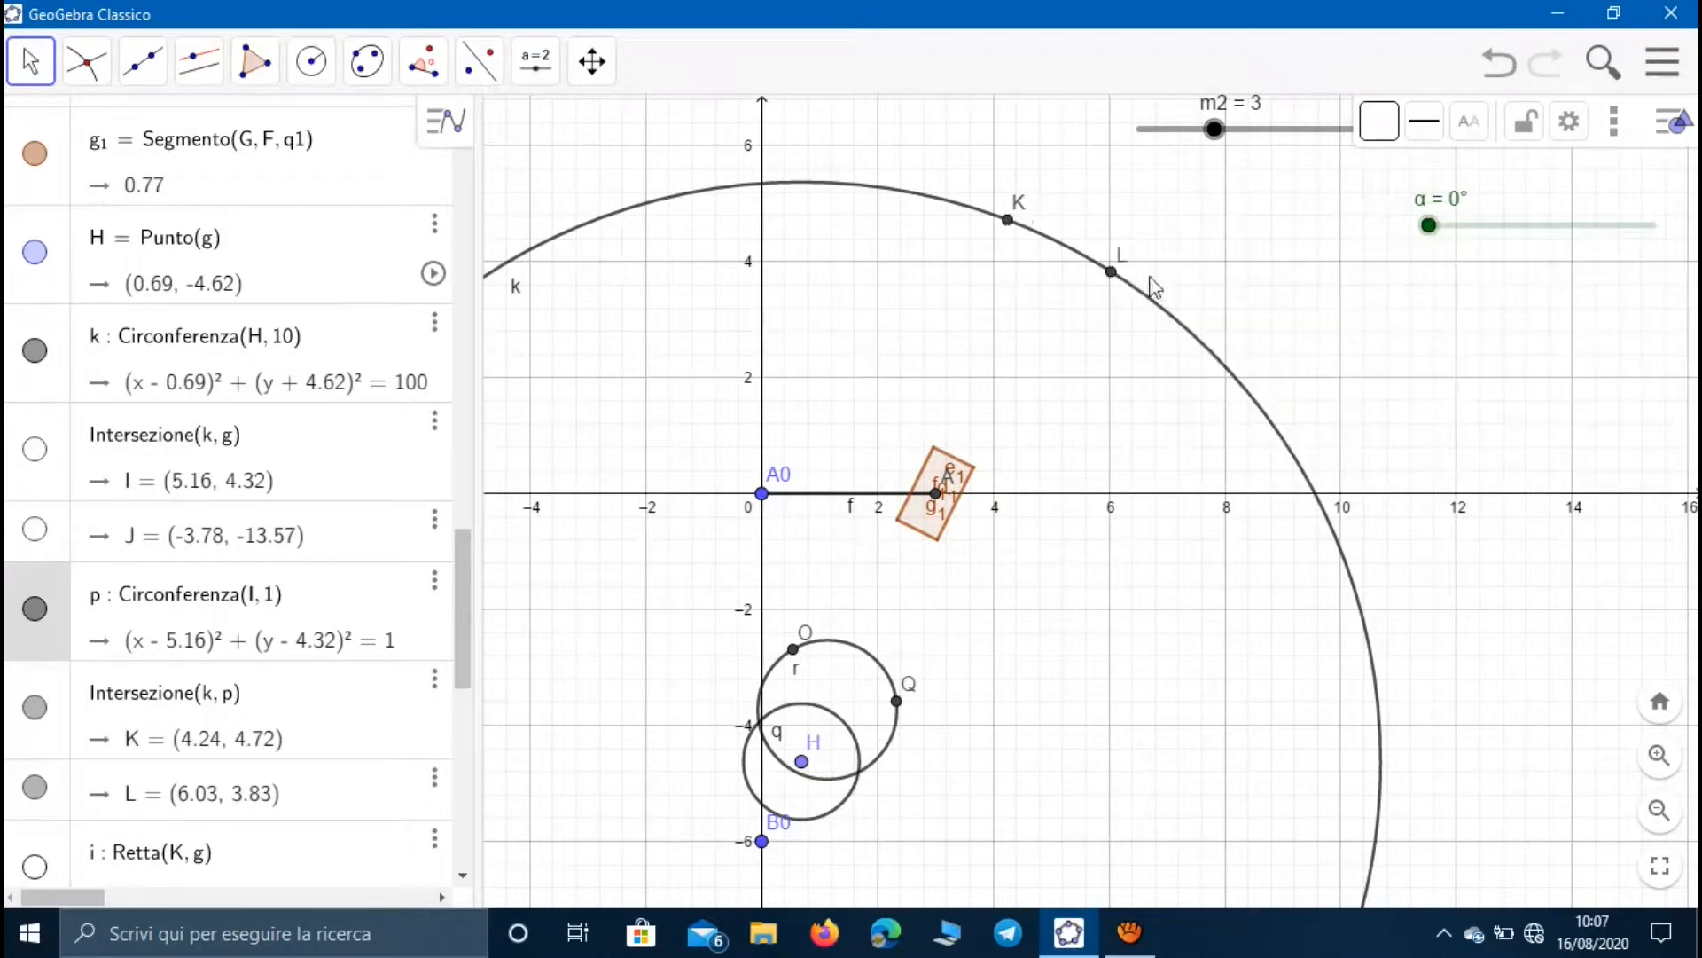
{"action": "right_click", "coordinate": [865, 649]}
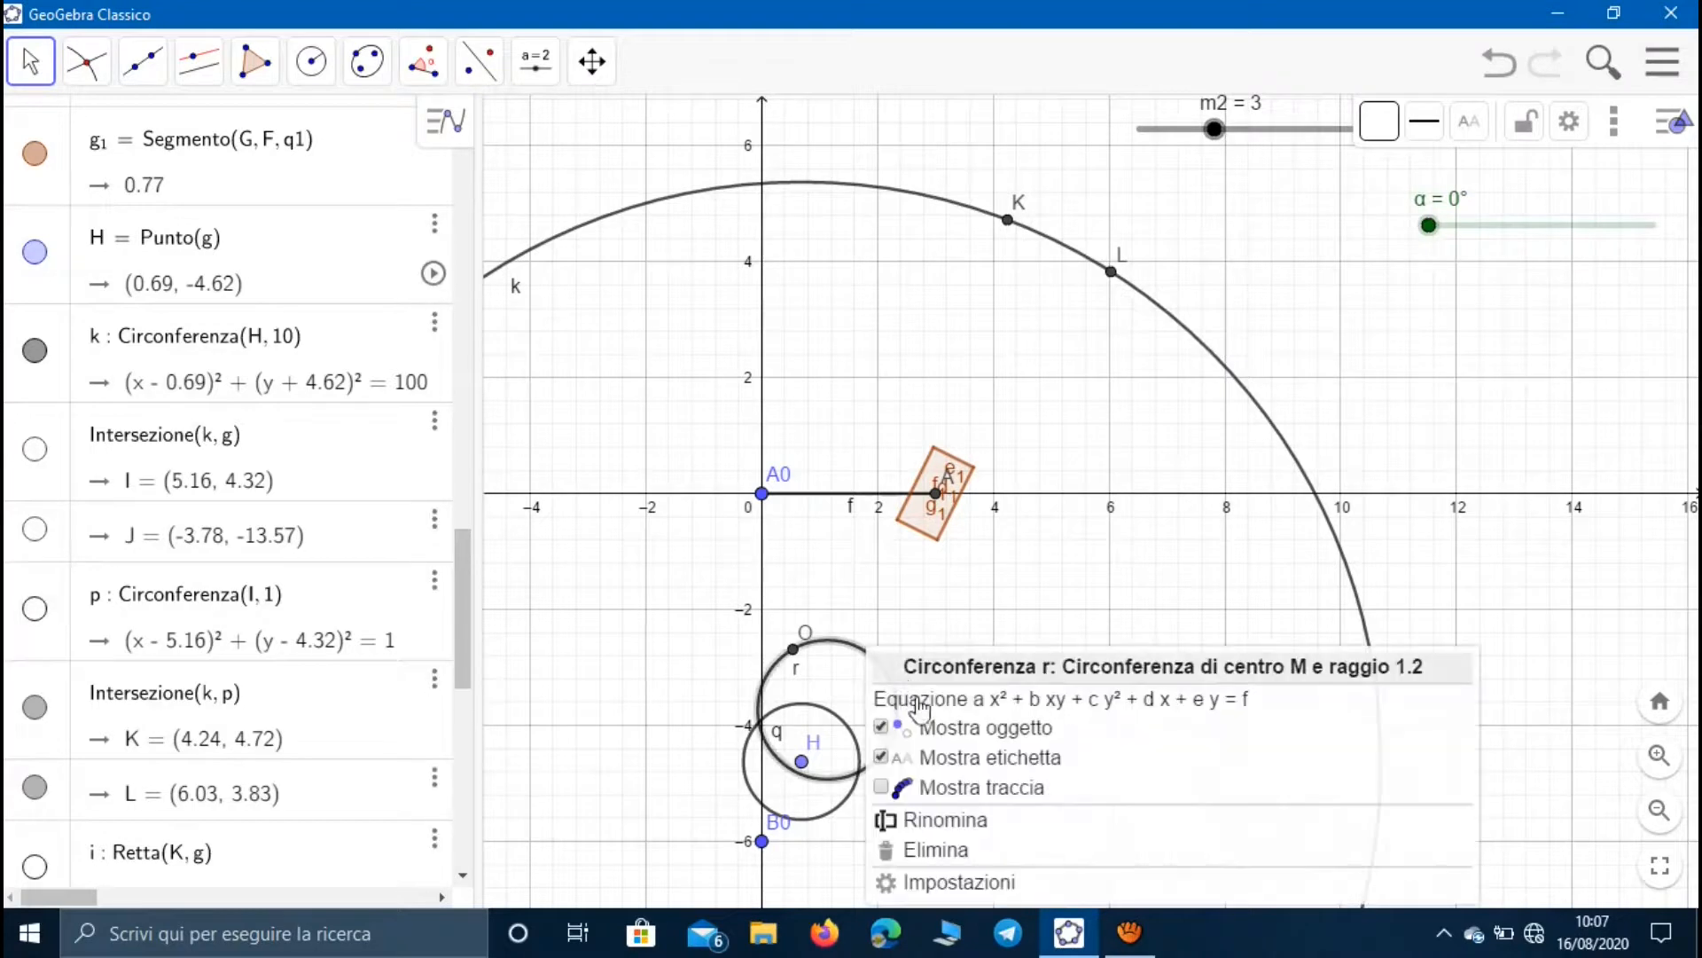
{"action": "left_click", "coordinate": [939, 740]}
{"action": "right_click", "coordinate": [745, 749]}
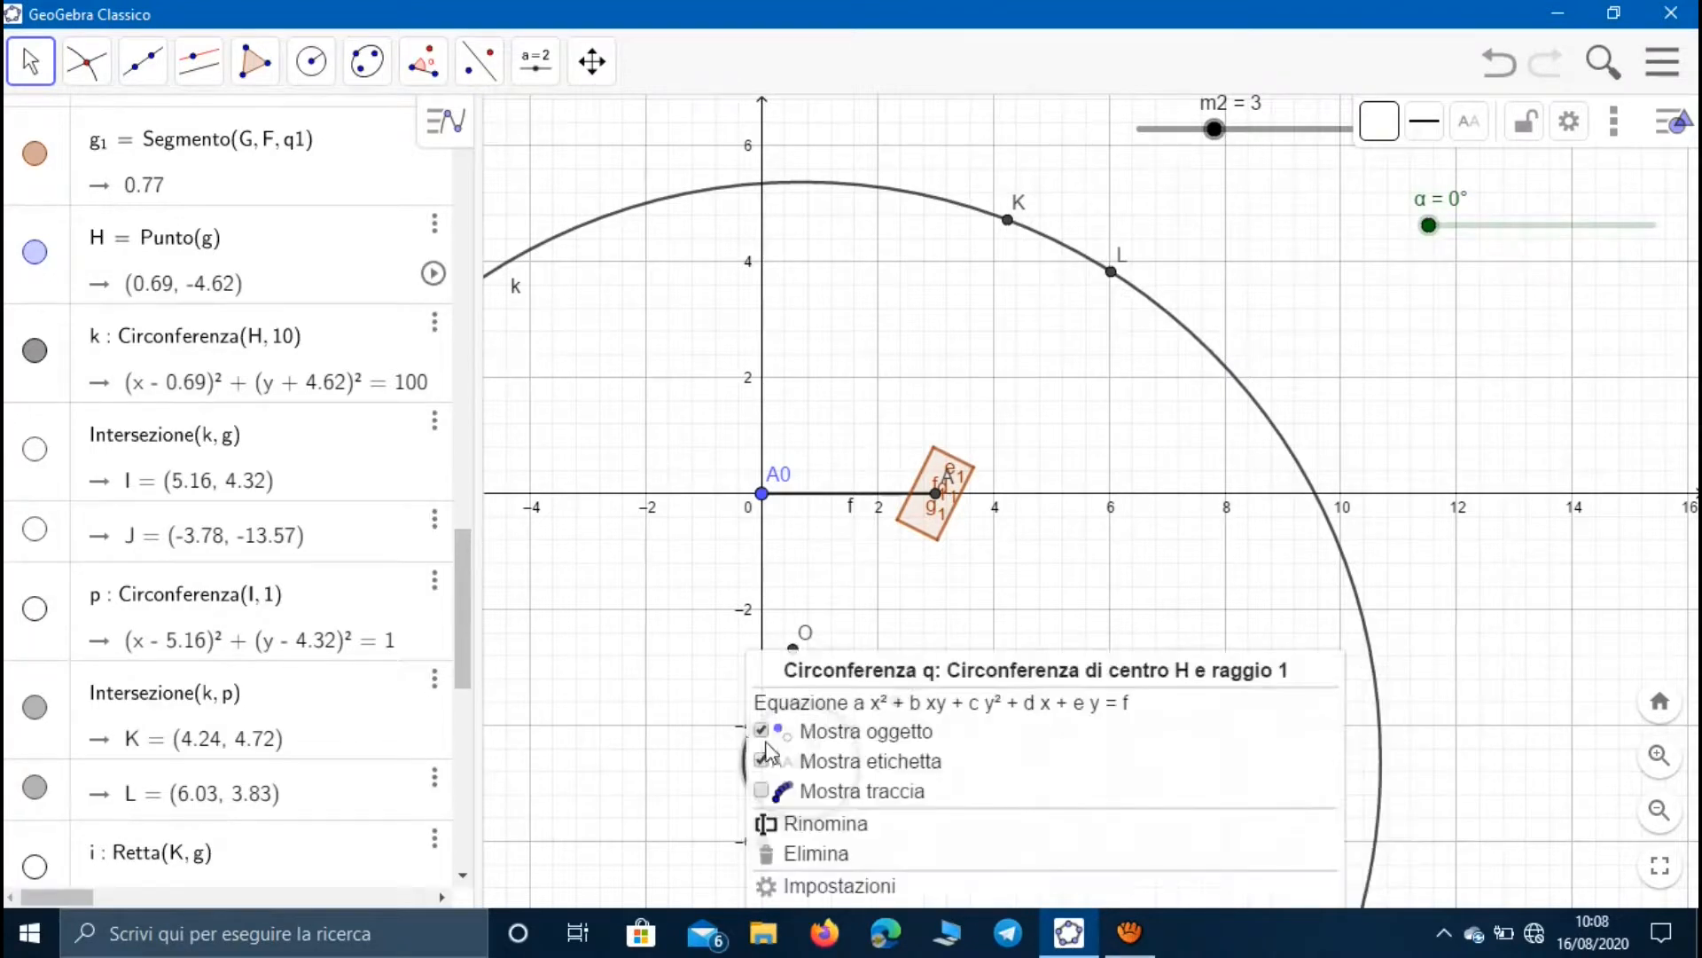
{"action": "left_click", "coordinate": [829, 748]}
{"action": "left_click", "coordinate": [255, 60]}
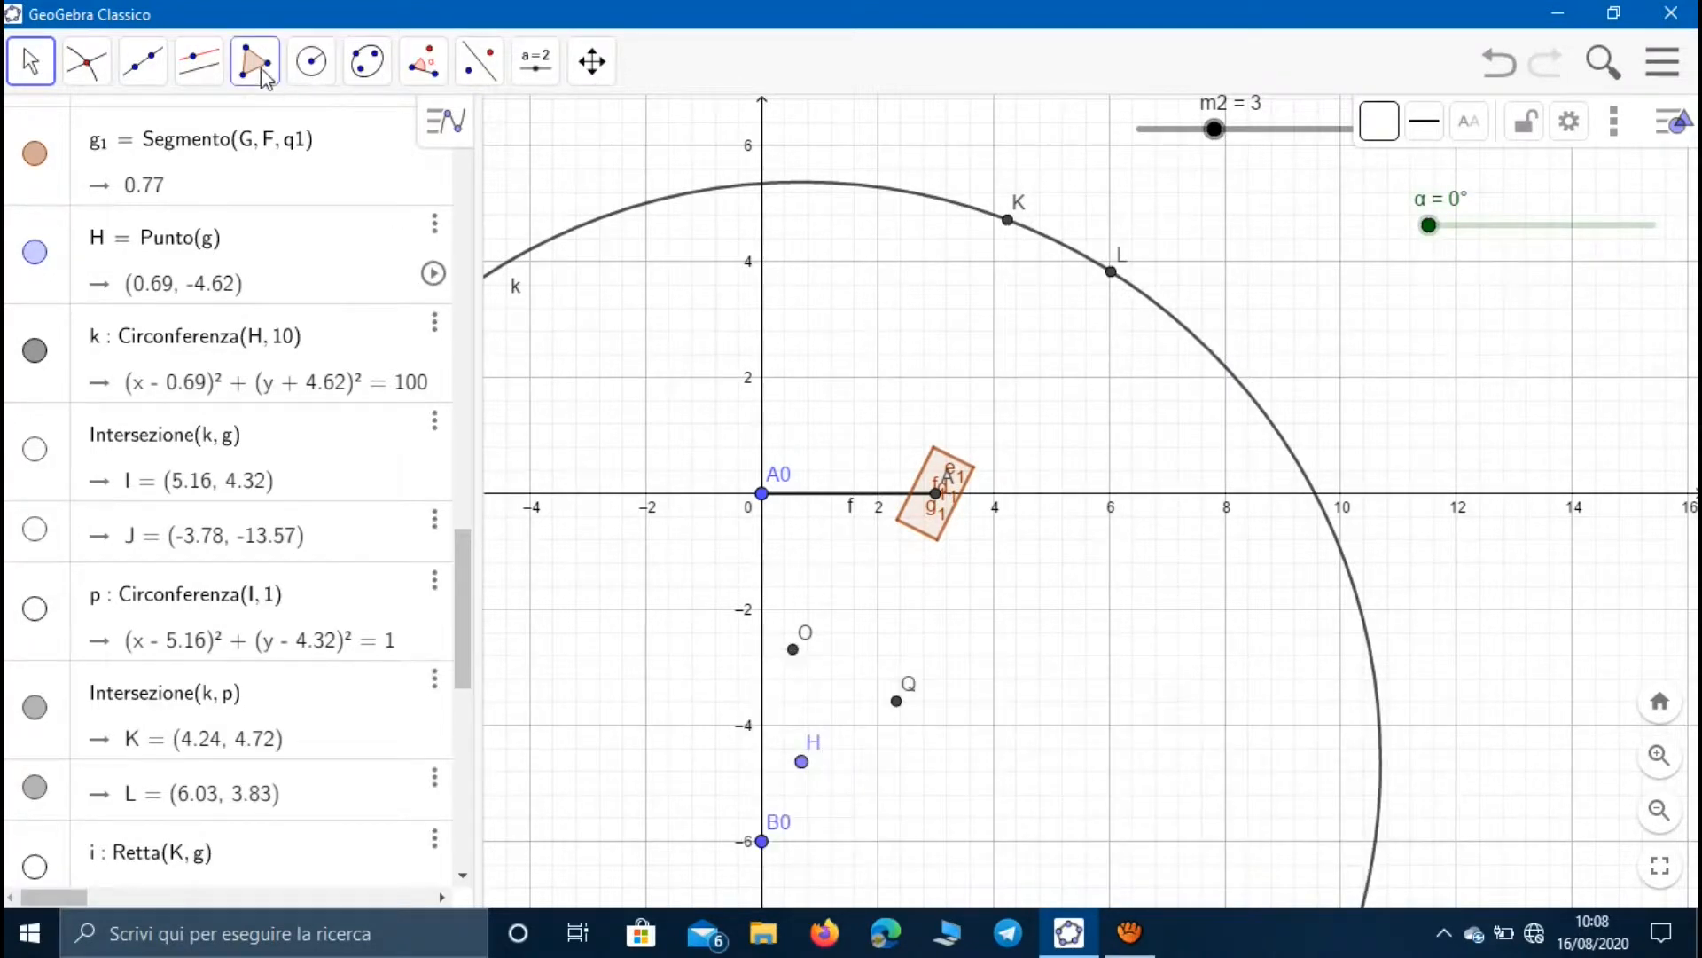
{"action": "left_click", "coordinate": [33, 66]}
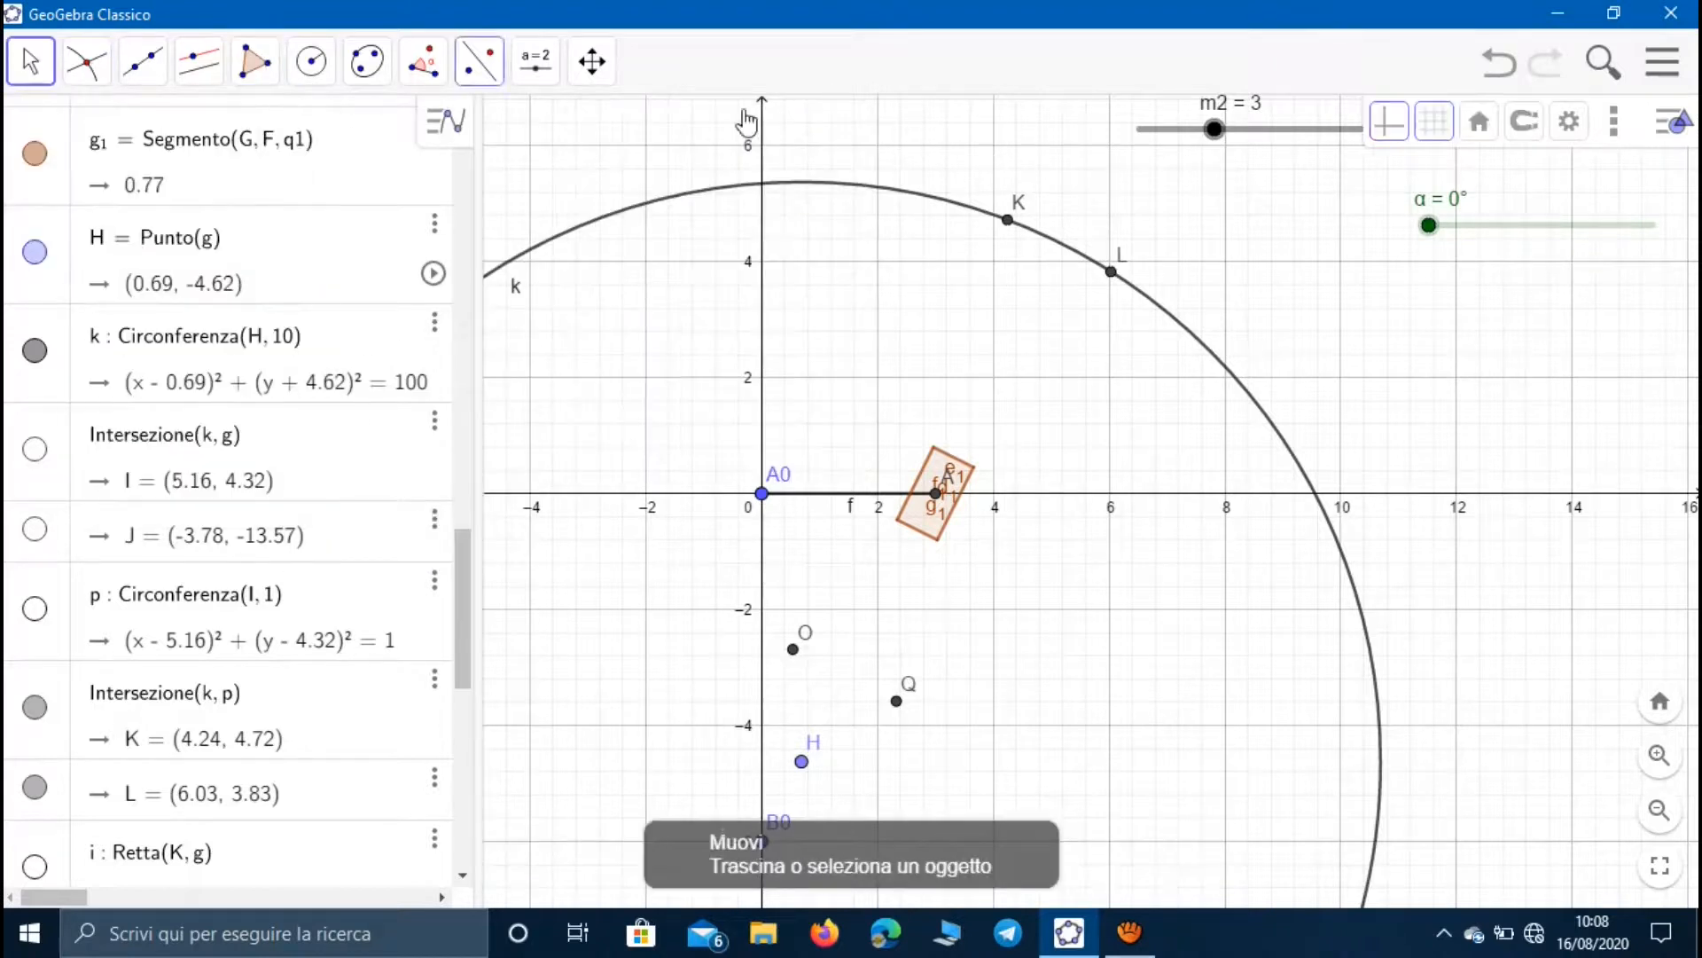
{"action": "right_click", "coordinate": [851, 182]}
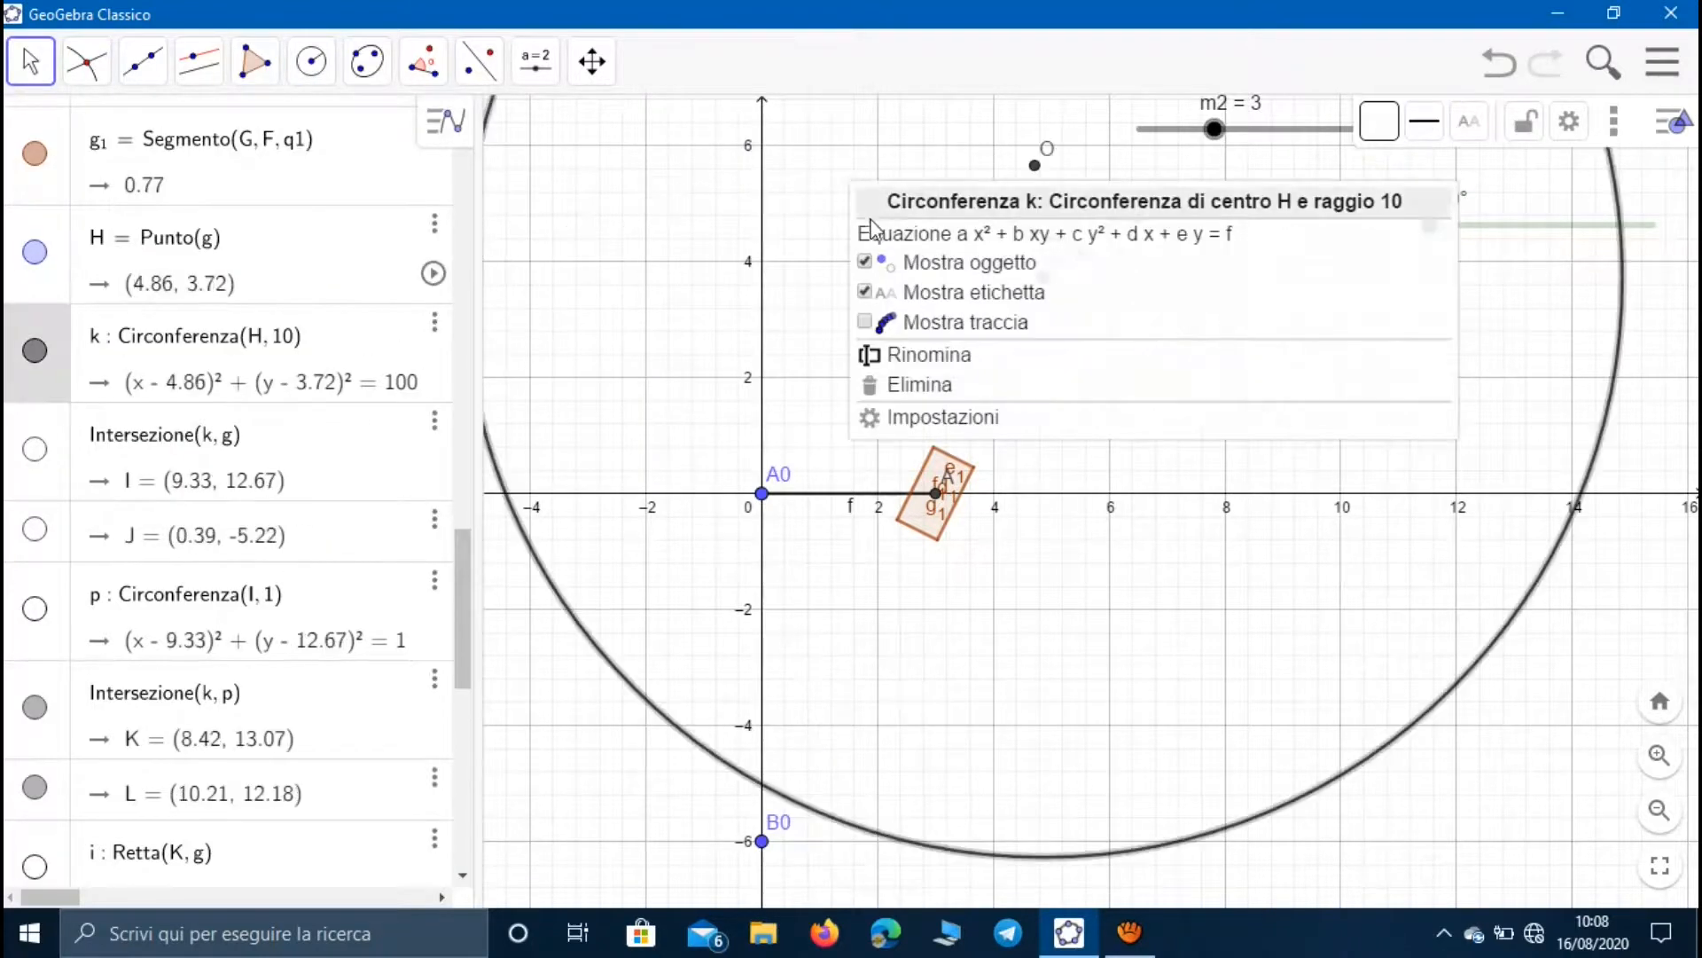
{"action": "left_click", "coordinate": [829, 258]}
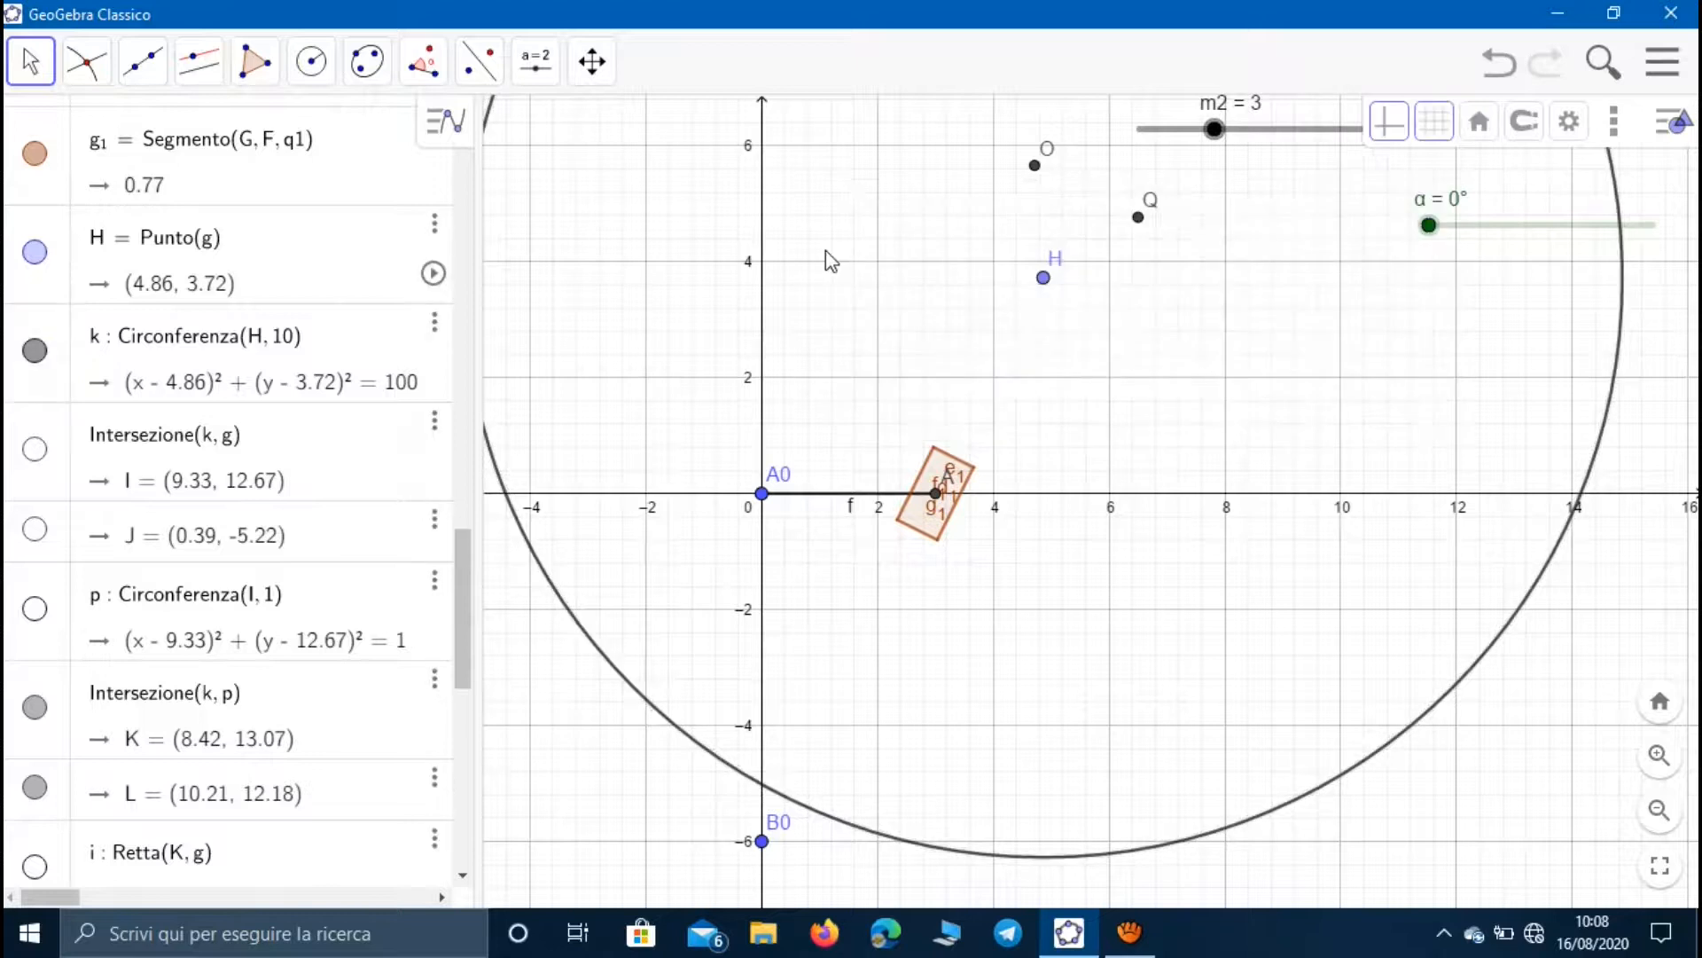
{"action": "key", "text": "ctrl+z"}
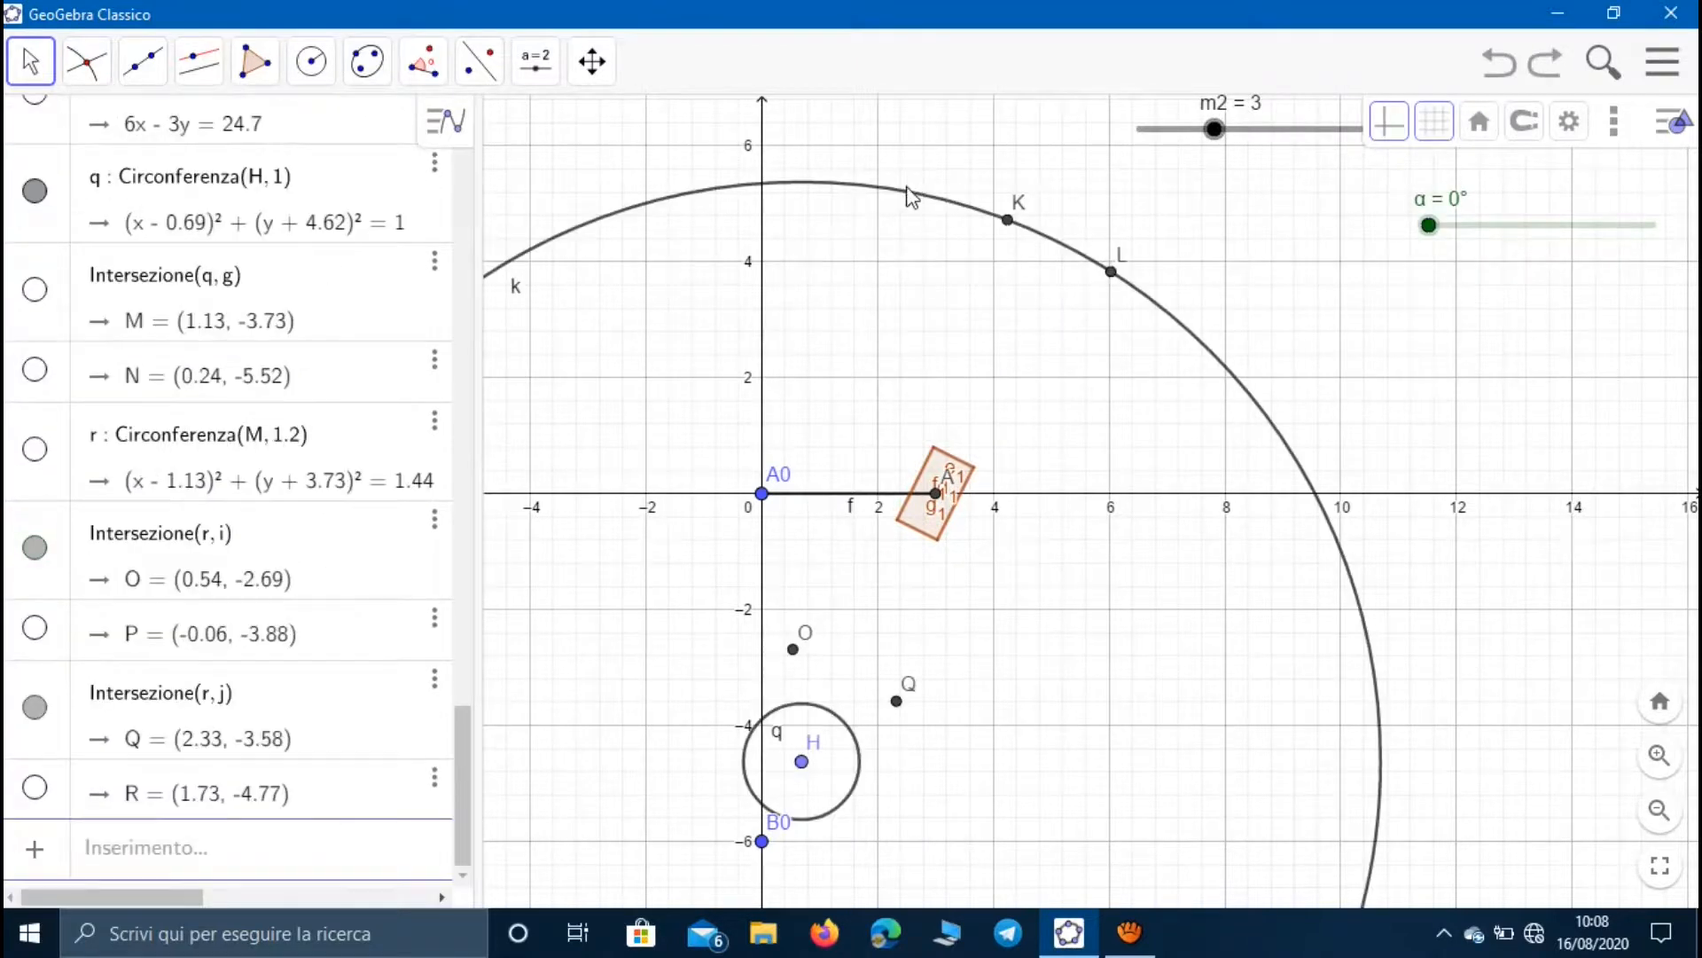
- Hide the large circle k of radius 10 centred on H
{"action": "right_click", "coordinate": [910, 201]}
{"action": "left_click", "coordinate": [942, 278]}
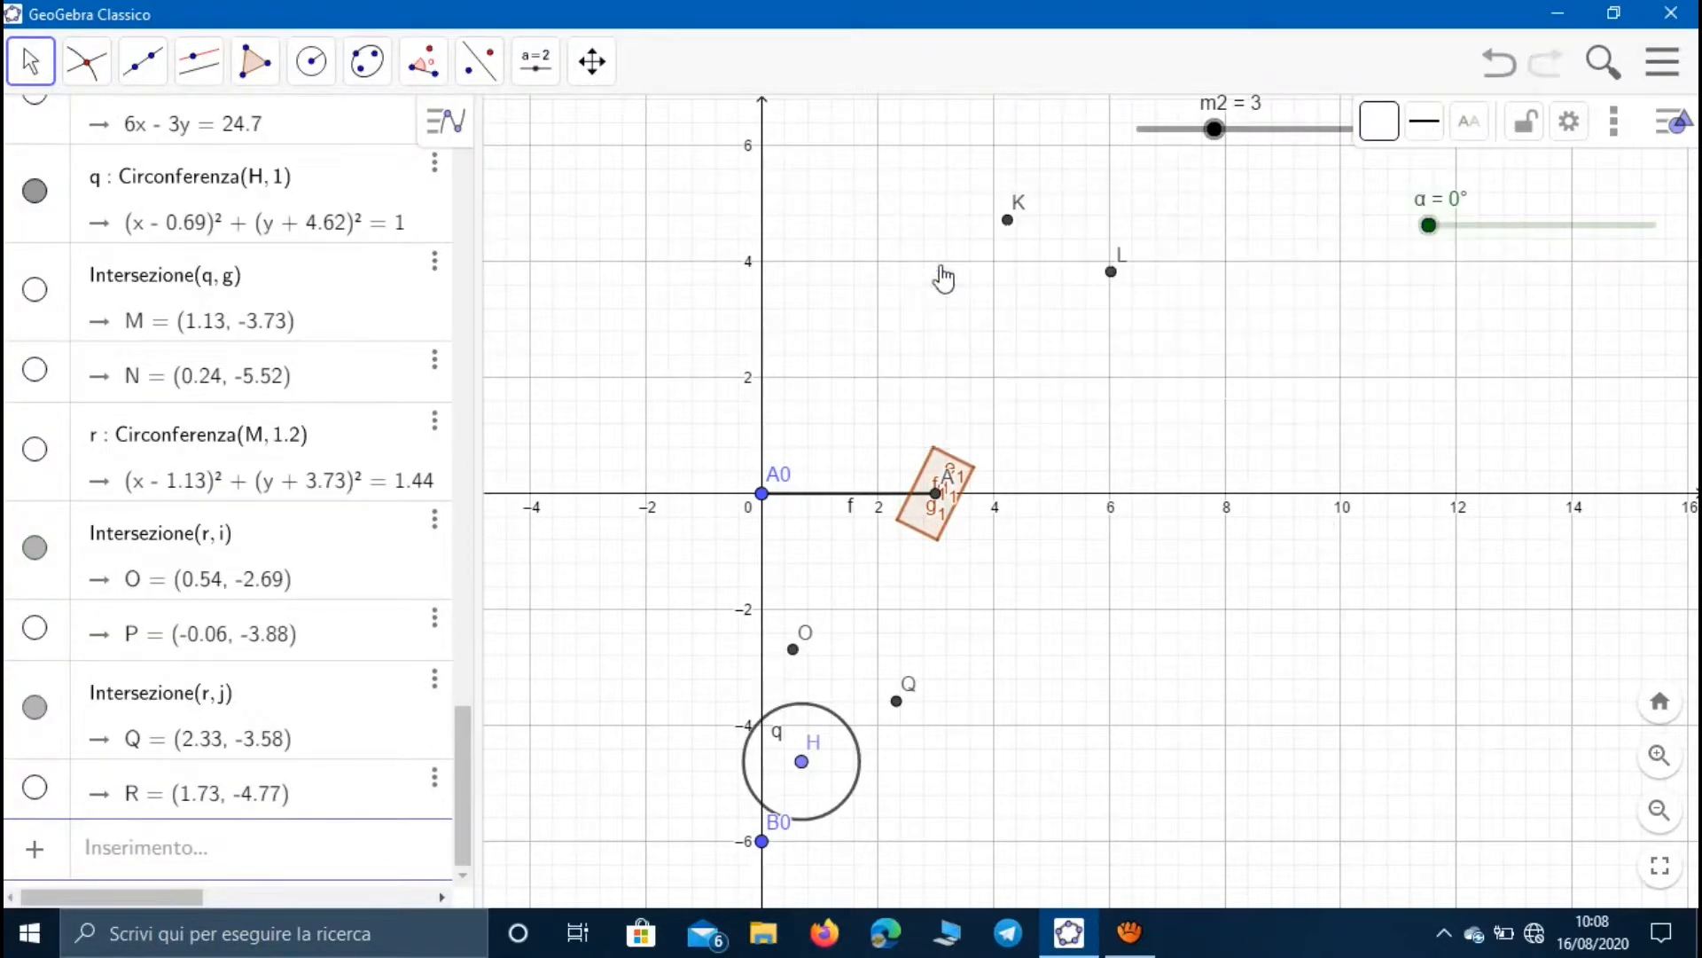
- Draw the link as a closed polygon through points K, L, Q, H and O
{"action": "left_click", "coordinate": [254, 60]}
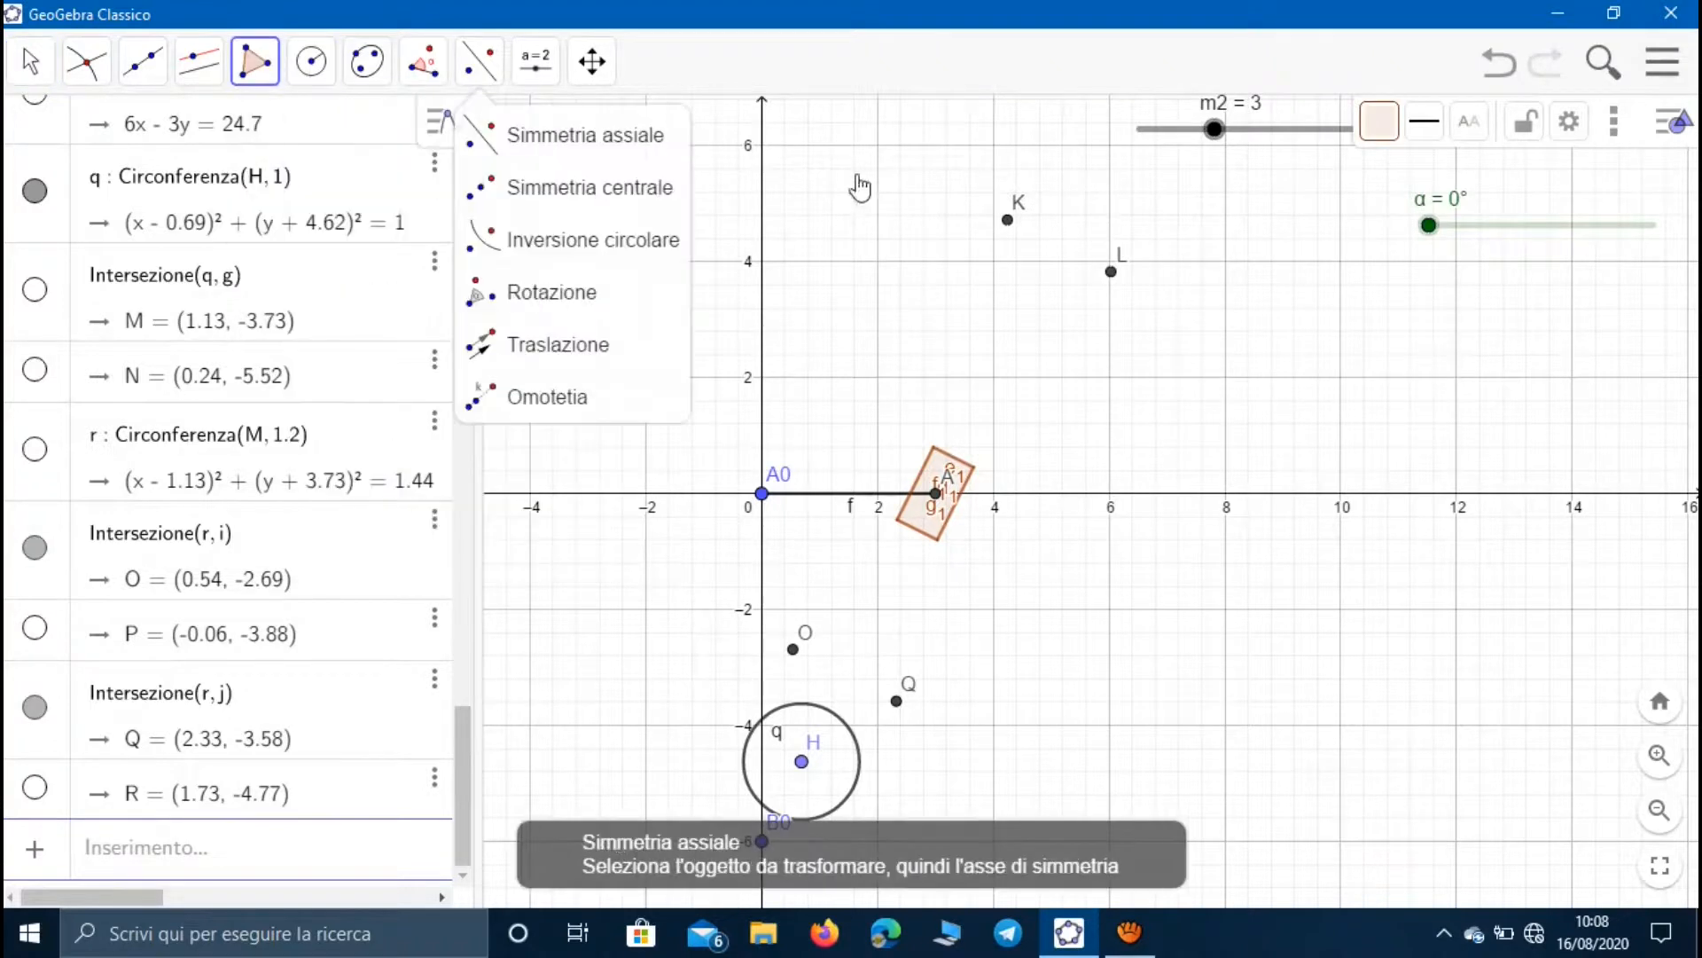
{"action": "left_click", "coordinate": [1007, 222]}
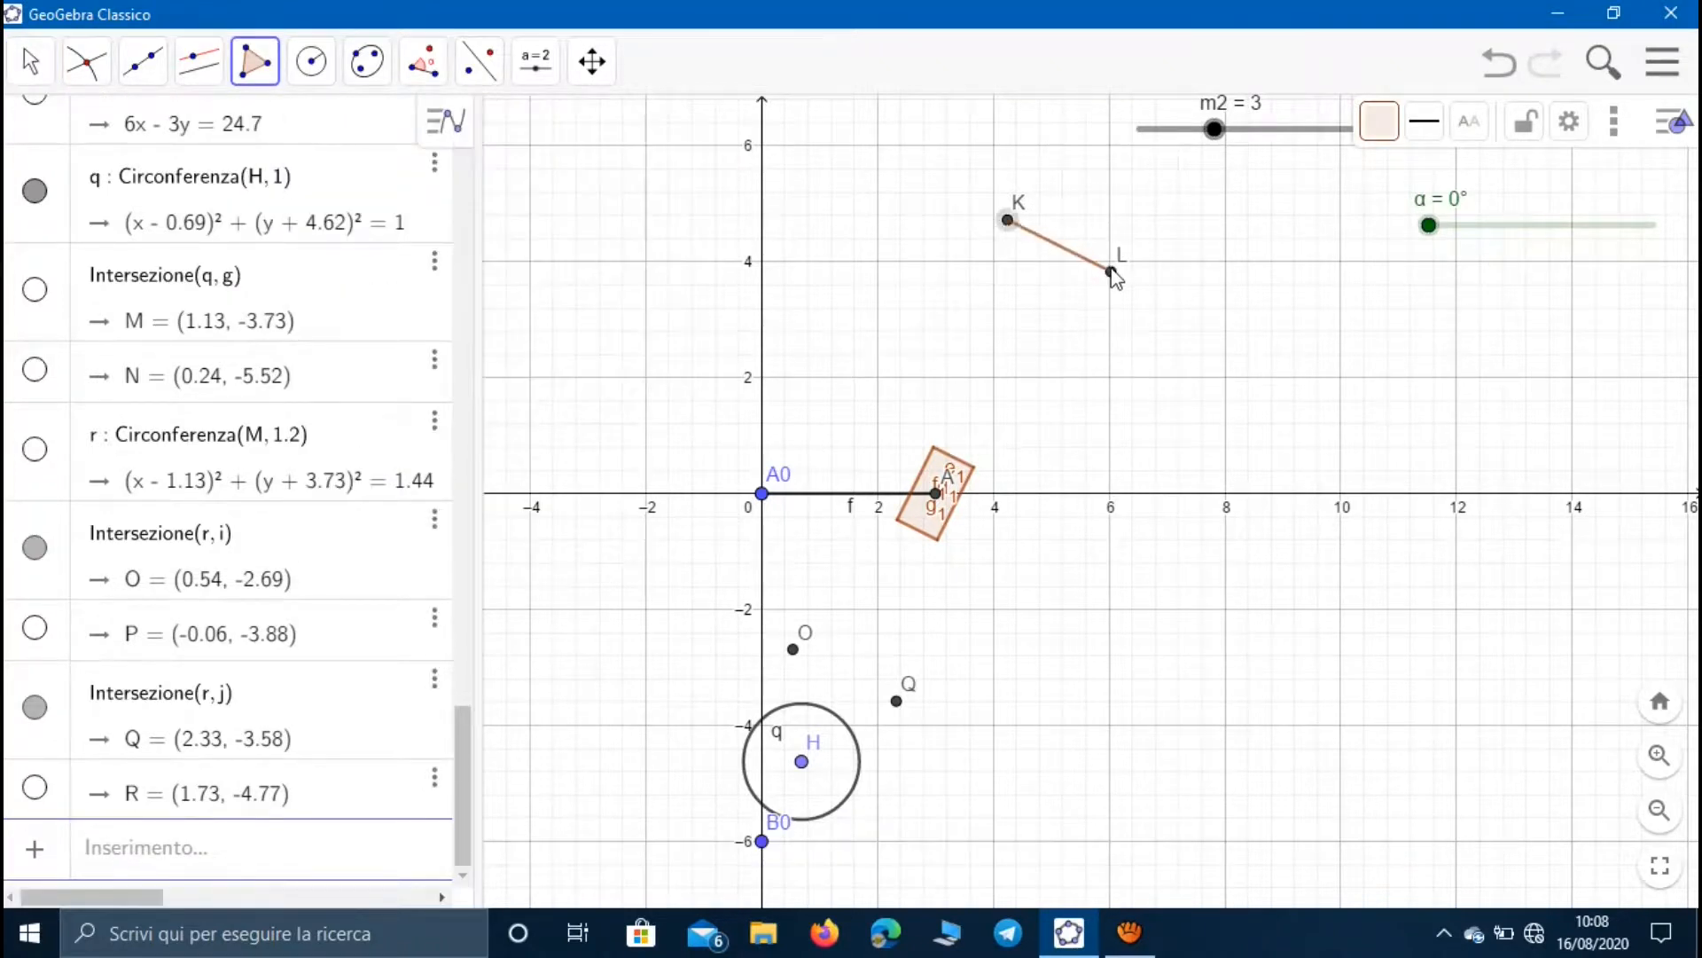
{"action": "left_click", "coordinate": [1111, 271]}
{"action": "left_click", "coordinate": [897, 700]}
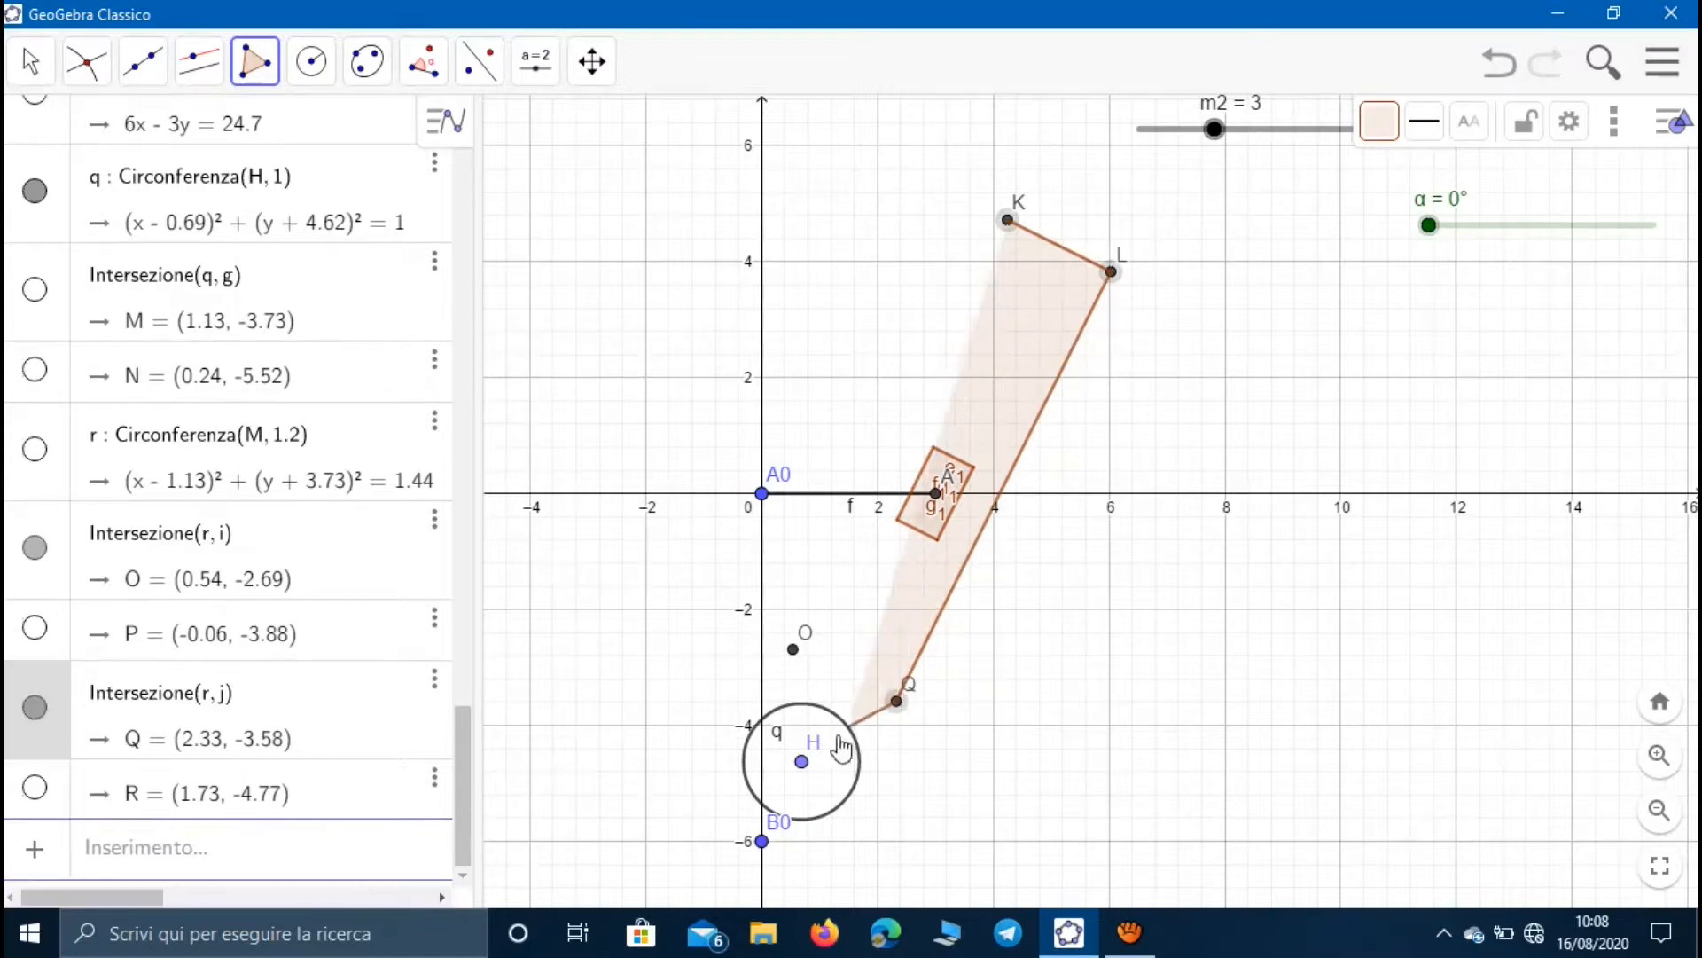
{"action": "left_click", "coordinate": [801, 760]}
{"action": "left_click", "coordinate": [793, 649]}
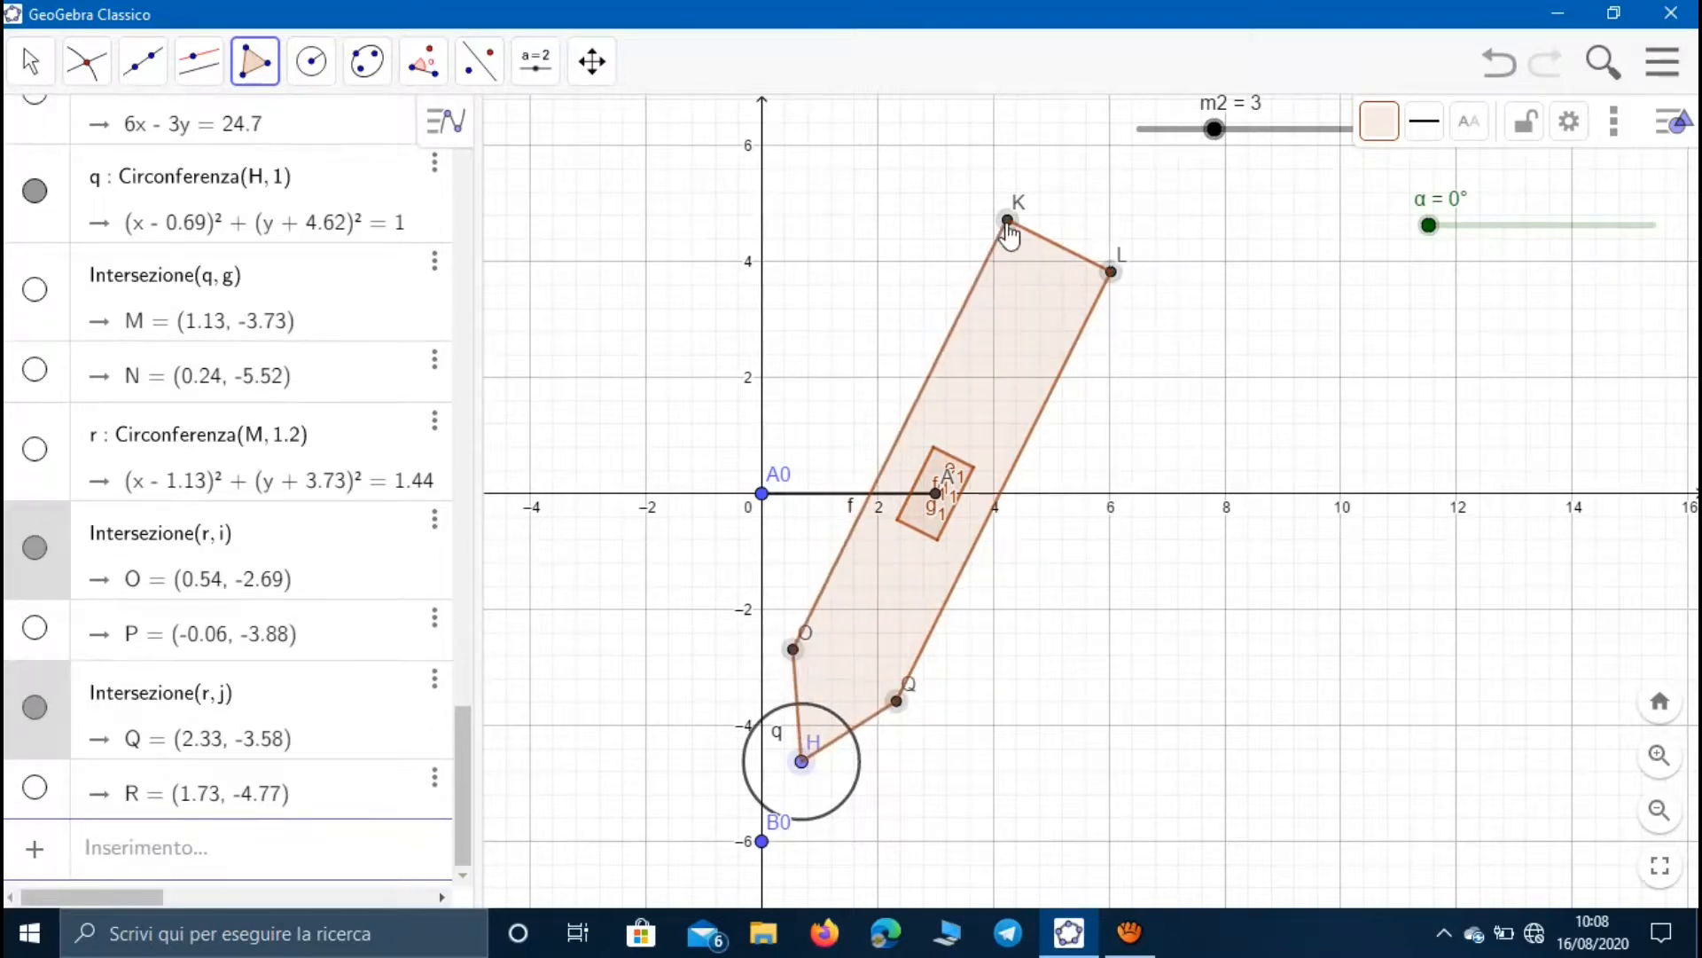
{"action": "left_click", "coordinate": [1007, 220]}
{"action": "left_click", "coordinate": [40, 78]}
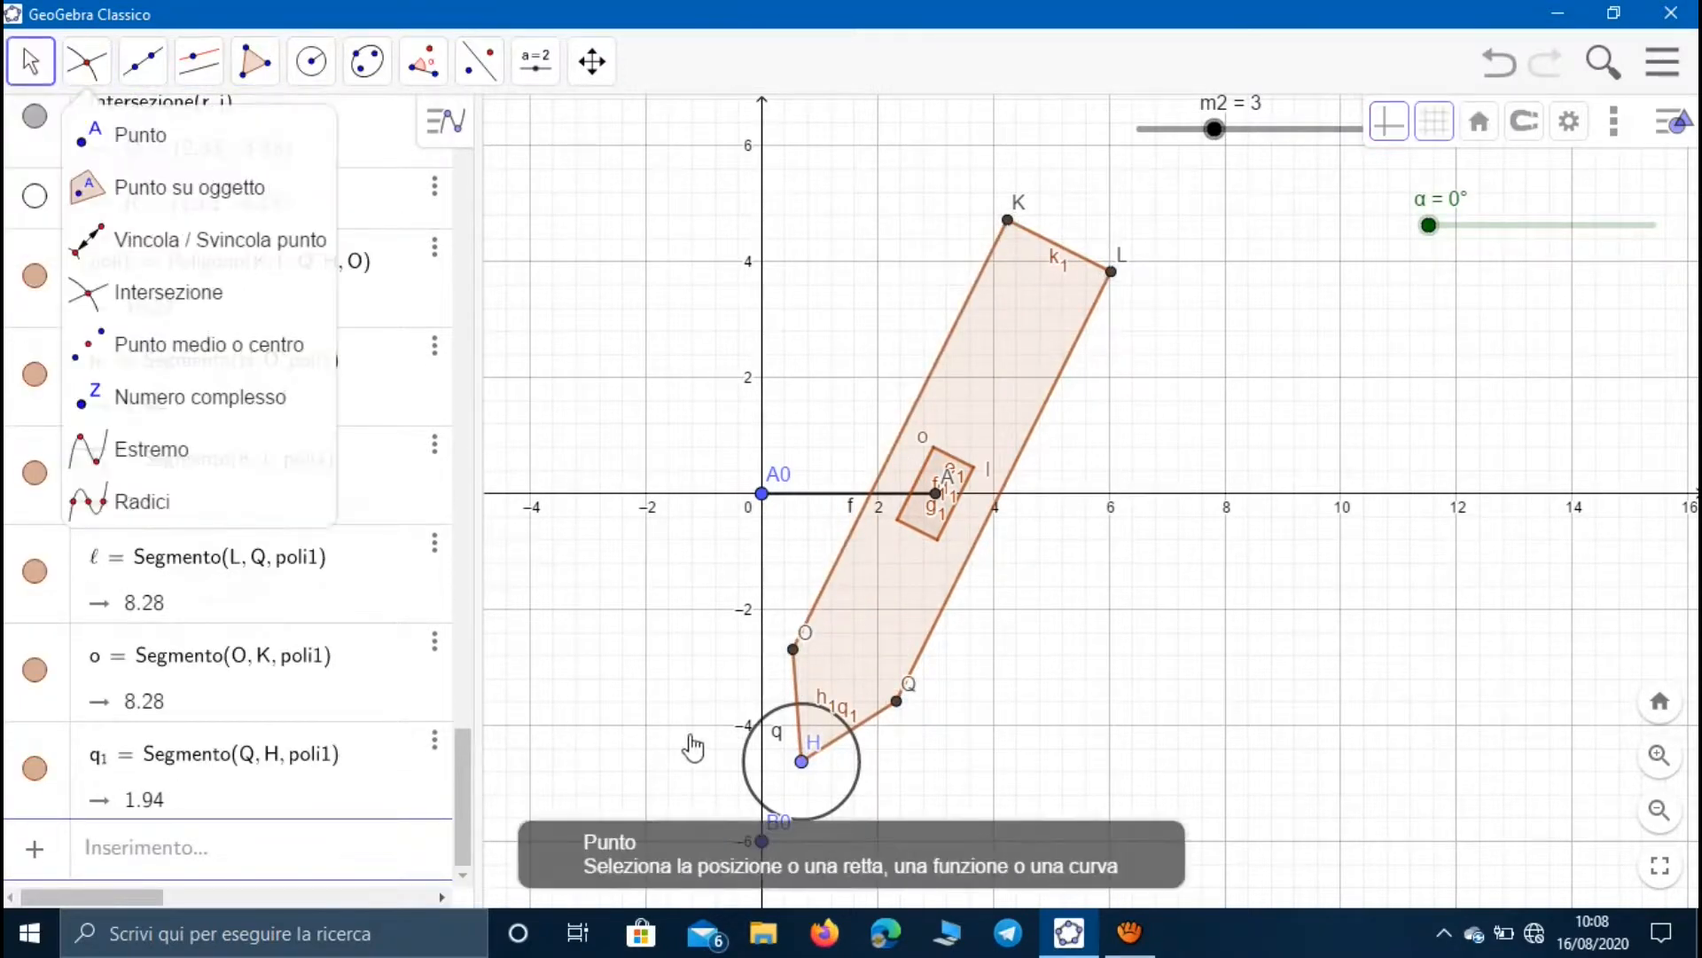
- Hide circle q around H and the polygon's vertex points O, Q, L and K
{"action": "right_click", "coordinate": [753, 752]}
{"action": "left_click", "coordinate": [773, 729]}
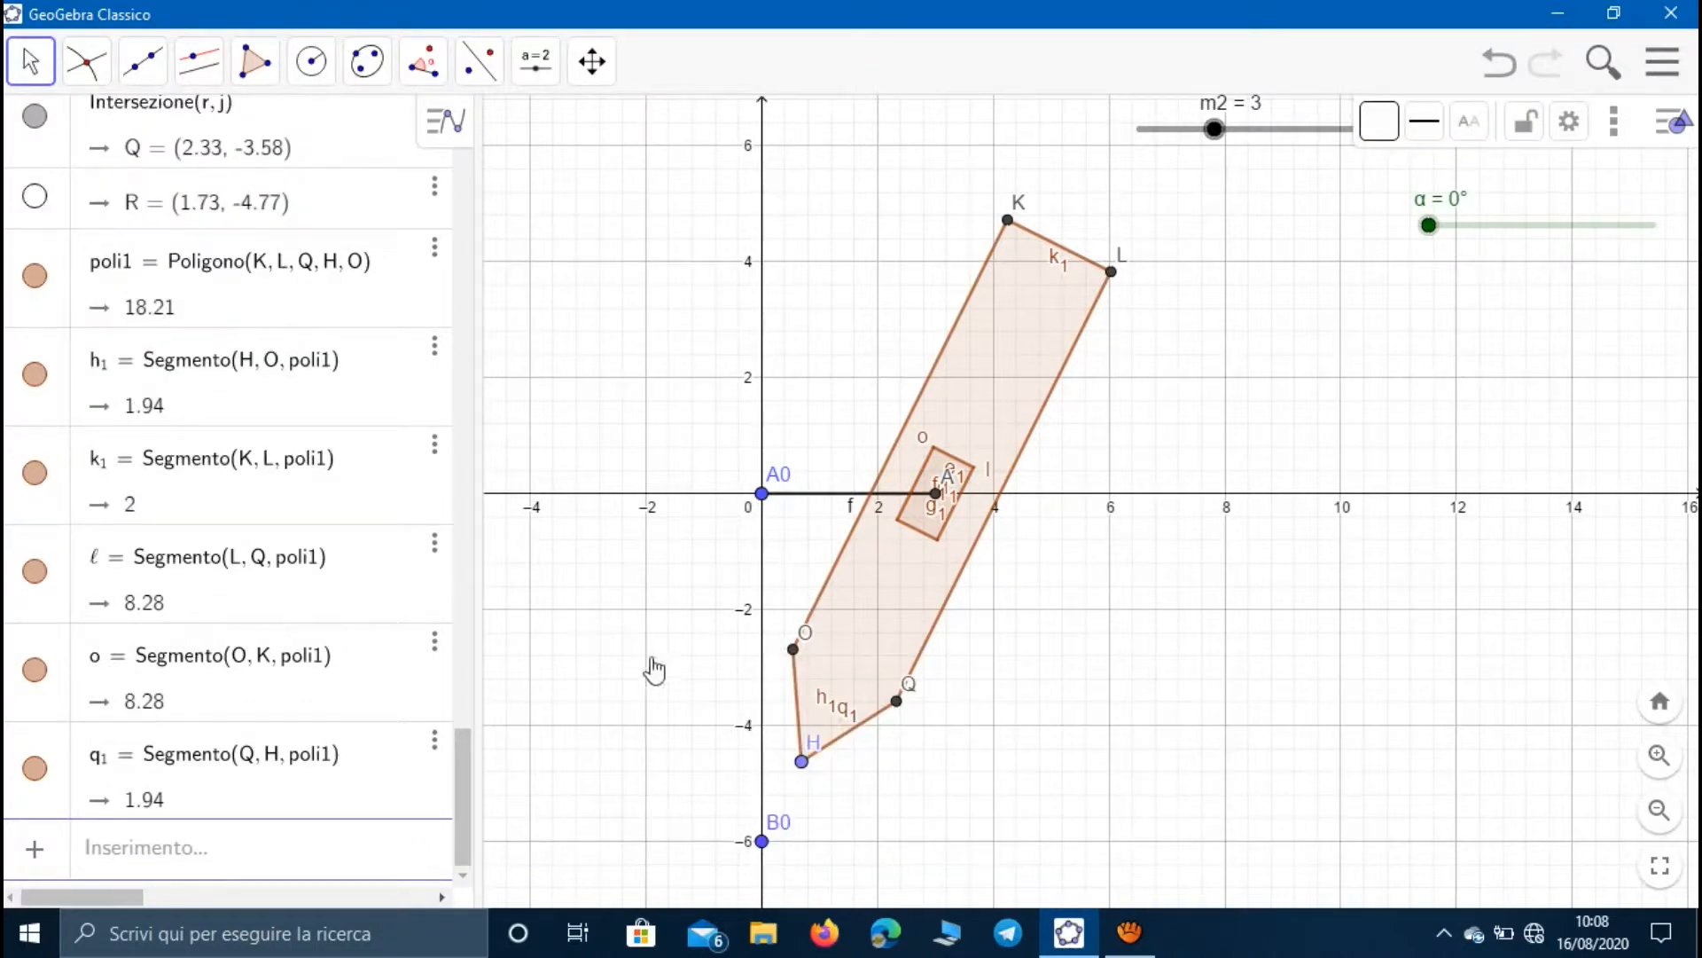
{"action": "right_click", "coordinate": [792, 649]}
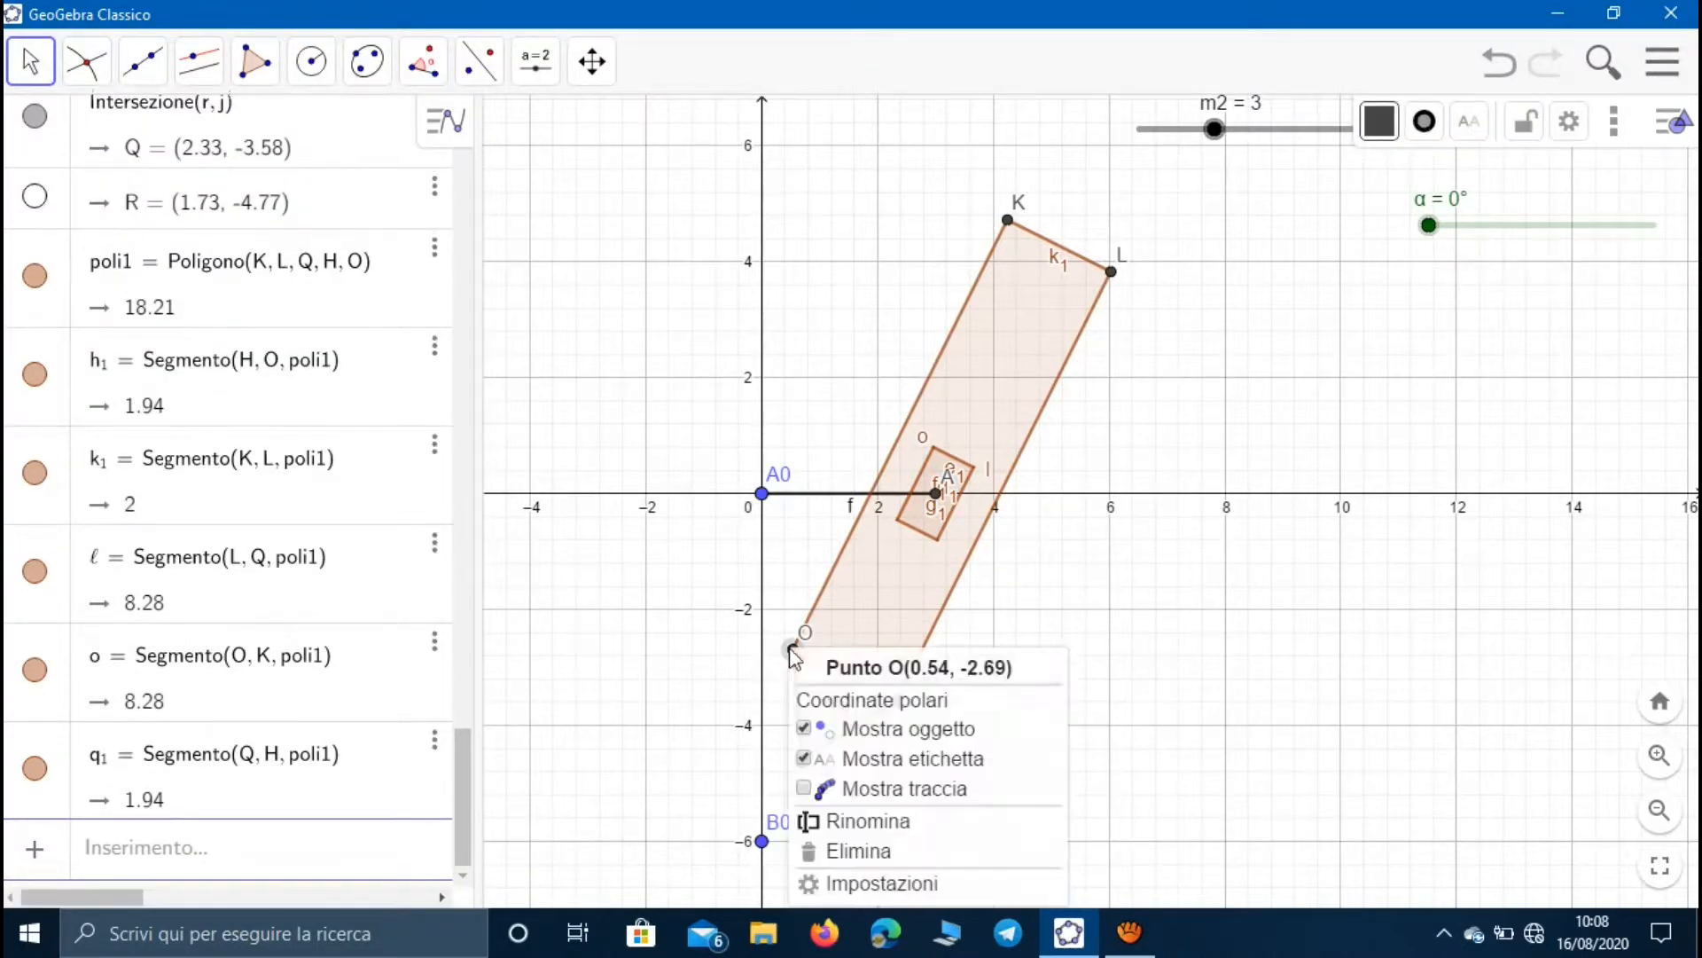
{"action": "left_click", "coordinate": [865, 729]}
{"action": "right_click", "coordinate": [896, 701]}
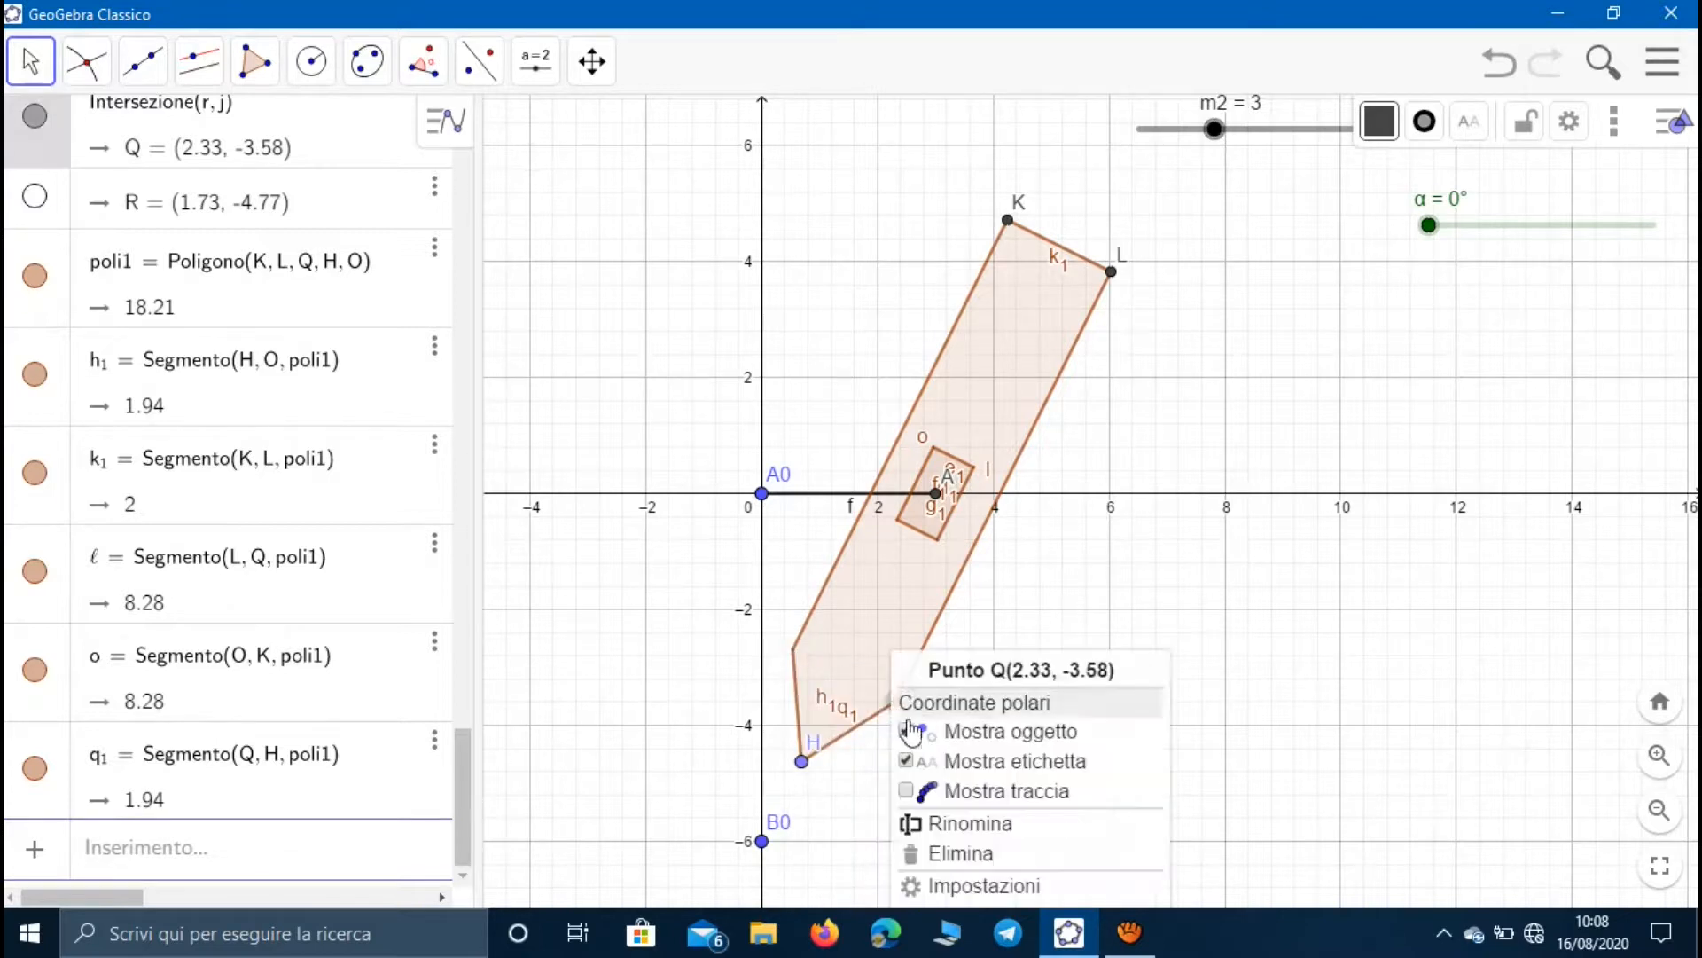
{"action": "left_click", "coordinate": [962, 730]}
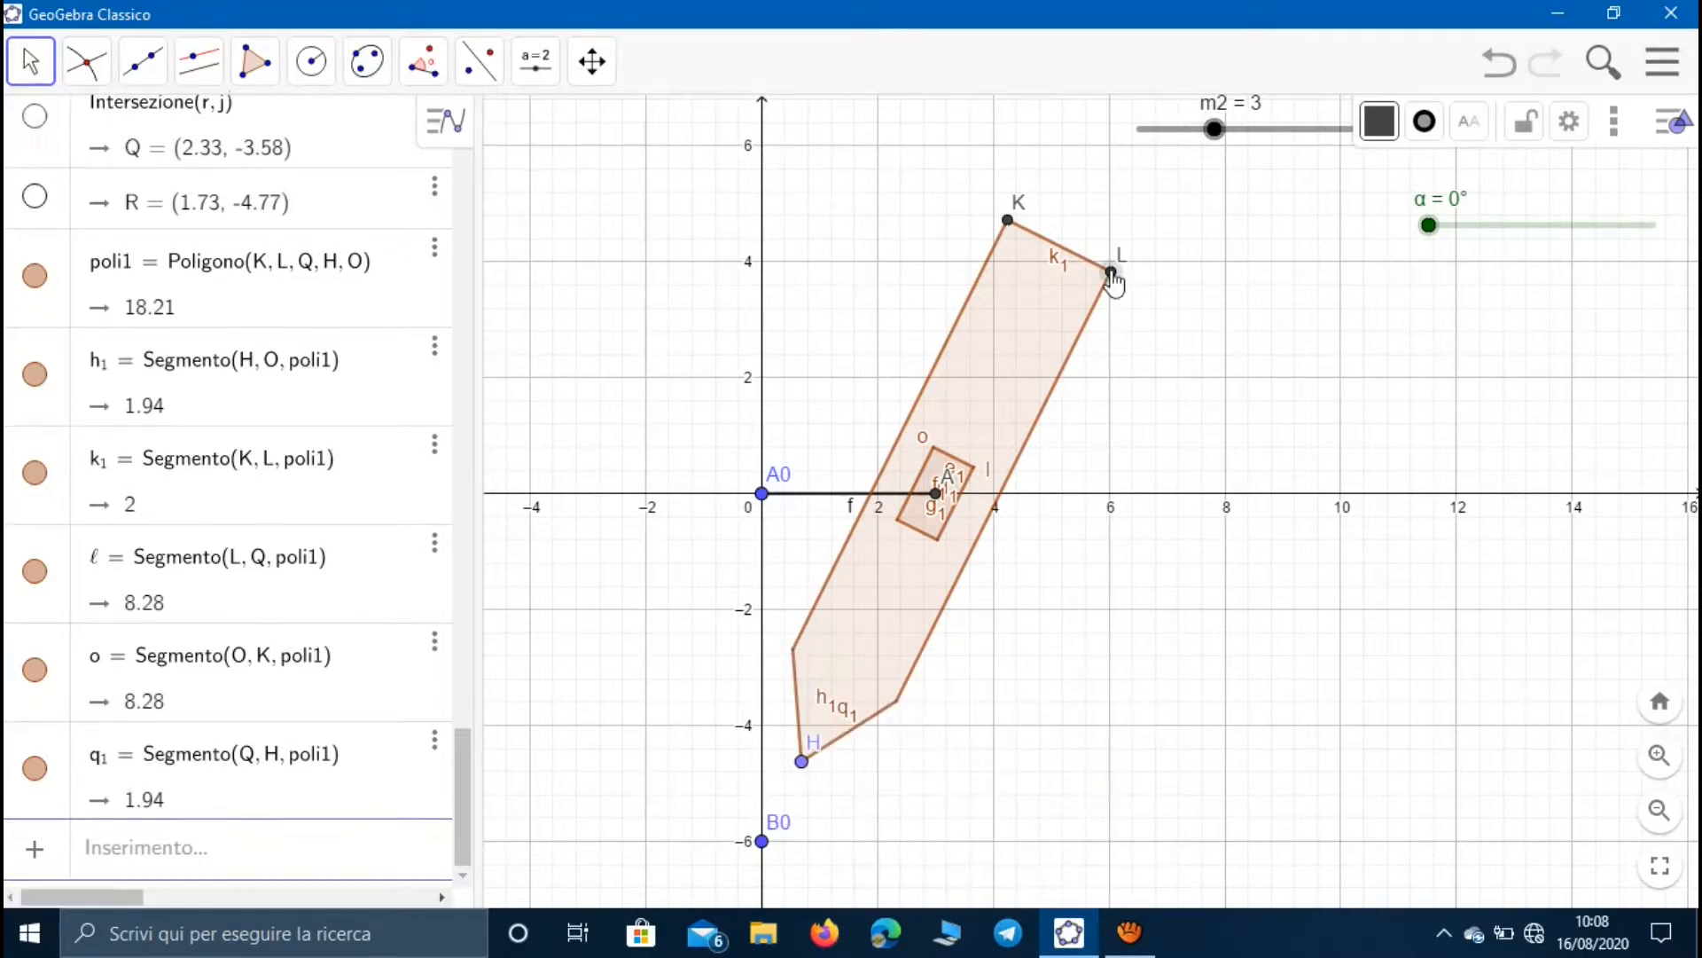
{"action": "right_click", "coordinate": [1109, 275]}
{"action": "left_click", "coordinate": [1142, 350]}
{"action": "right_click", "coordinate": [1009, 220]}
{"action": "left_click", "coordinate": [1078, 301]}
- Connect the link's tip H to the fixed point B0 with a segment and hide point H
{"action": "left_click", "coordinate": [143, 61]}
{"action": "left_click", "coordinate": [173, 197]}
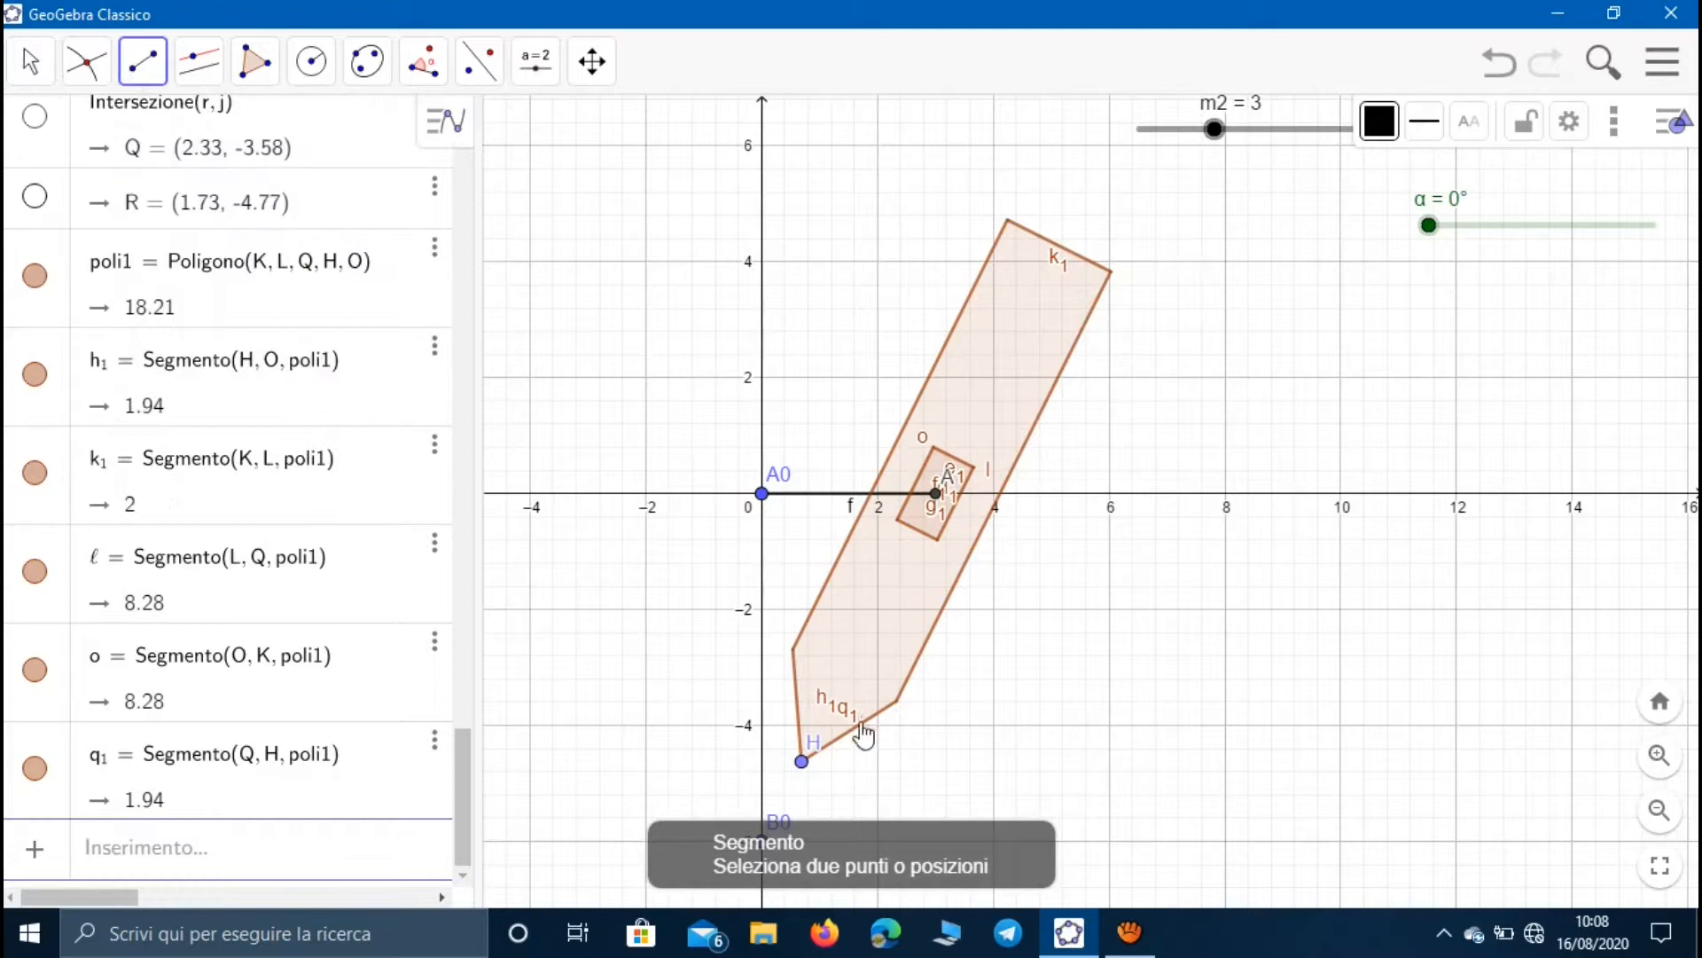
{"action": "left_click", "coordinate": [801, 760]}
{"action": "left_click", "coordinate": [763, 842]}
{"action": "left_click", "coordinate": [33, 62]}
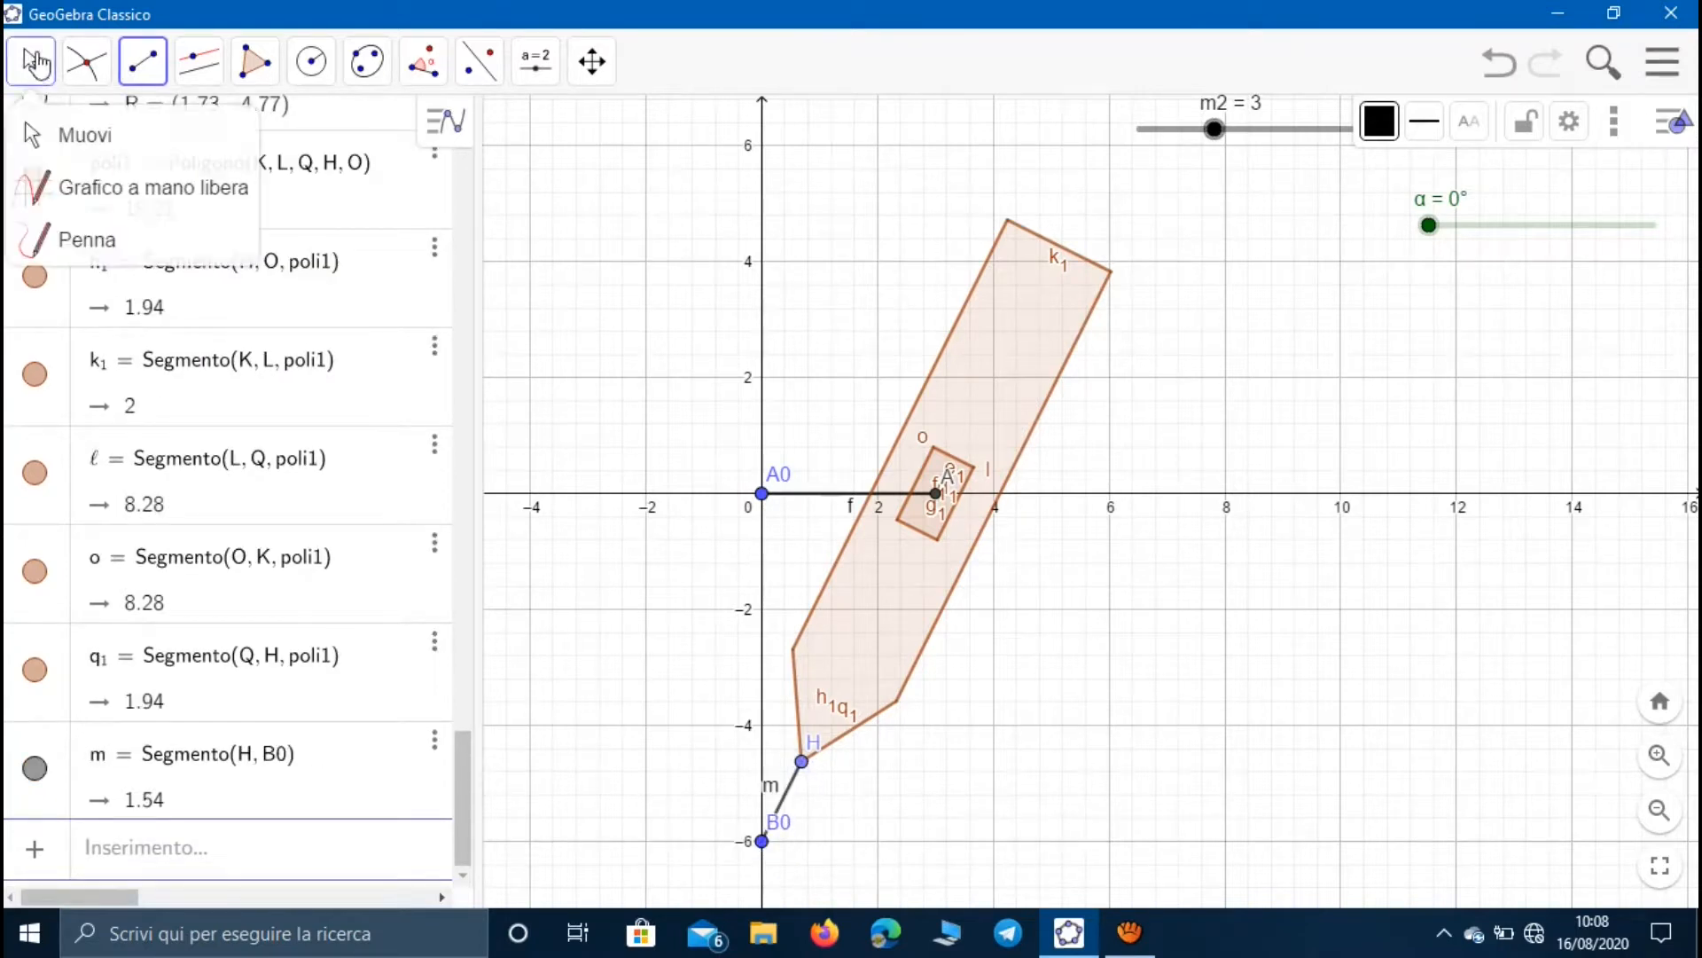
{"action": "right_click", "coordinate": [802, 760]}
{"action": "left_click", "coordinate": [843, 715]}
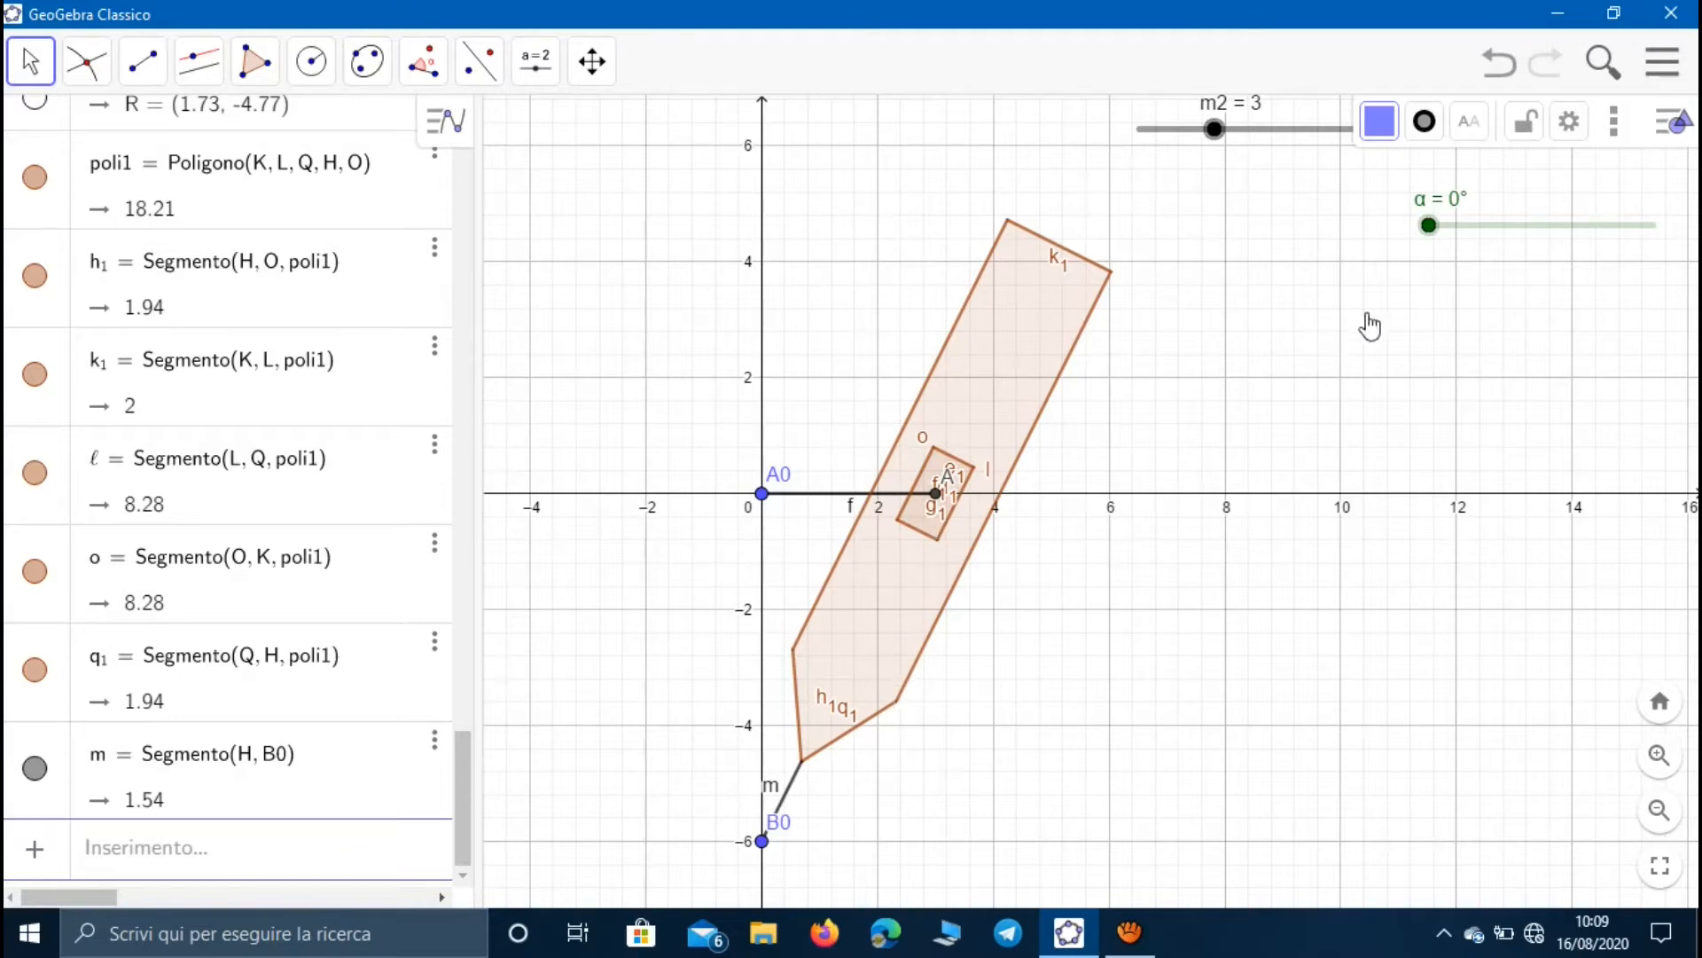
- Set the maximum of the angle slider α to 180° and start its animation
{"action": "right_click", "coordinate": [1487, 242]}
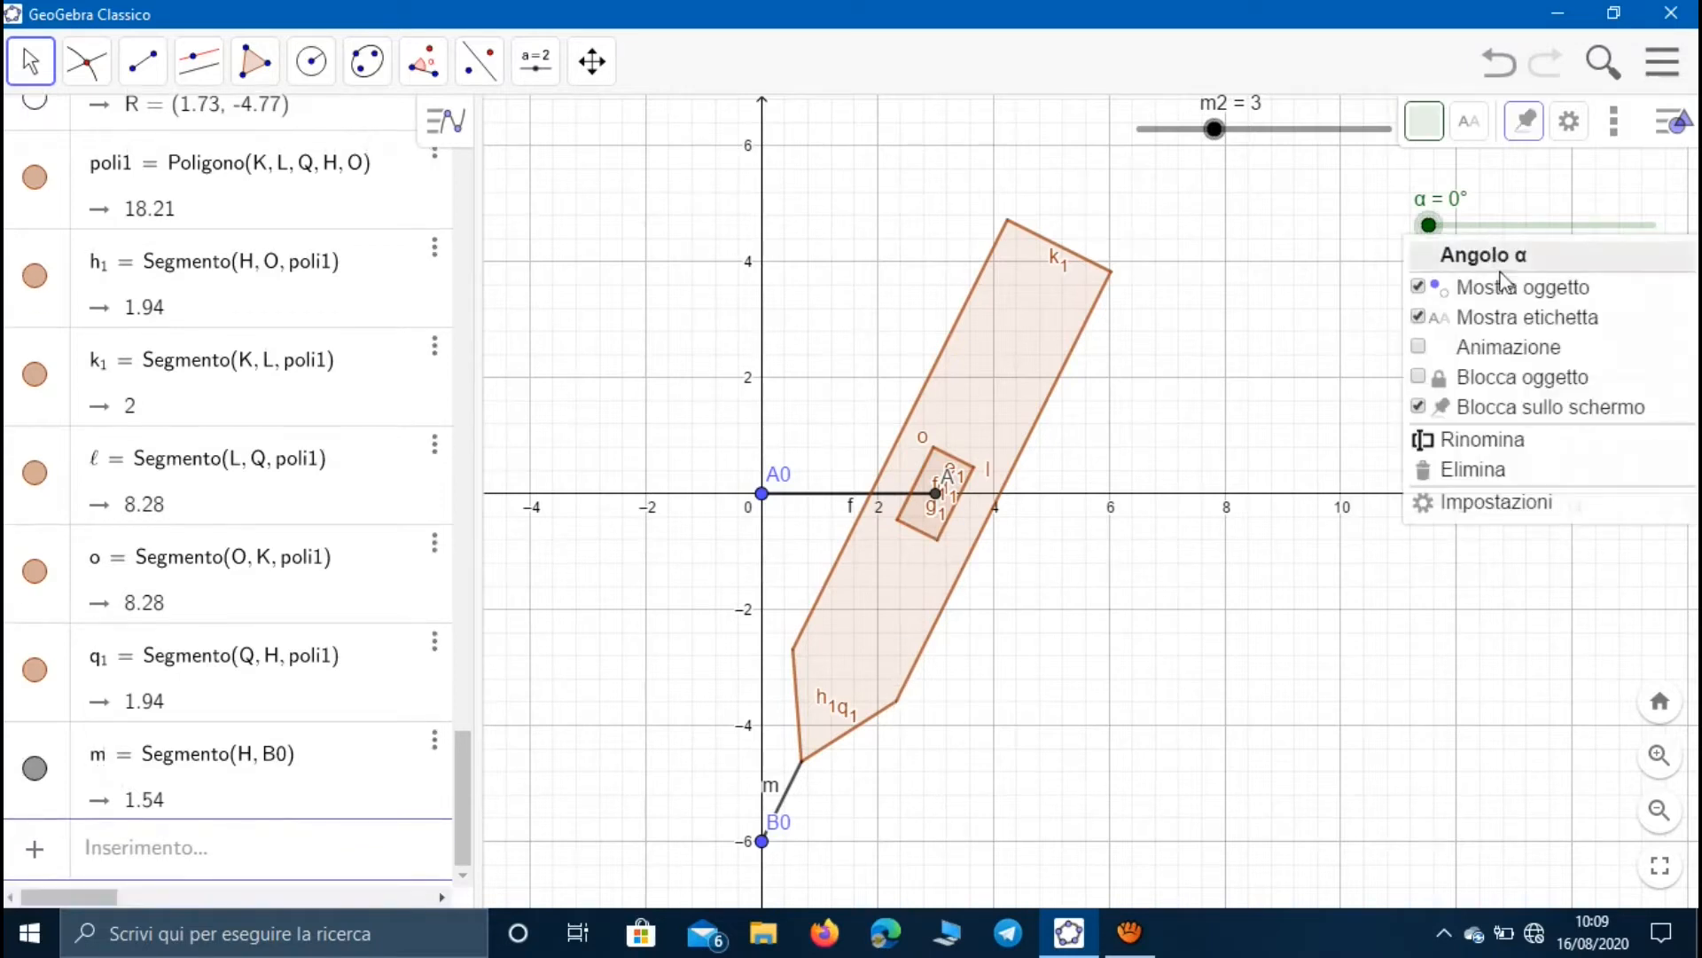
{"action": "left_click", "coordinate": [1510, 506]}
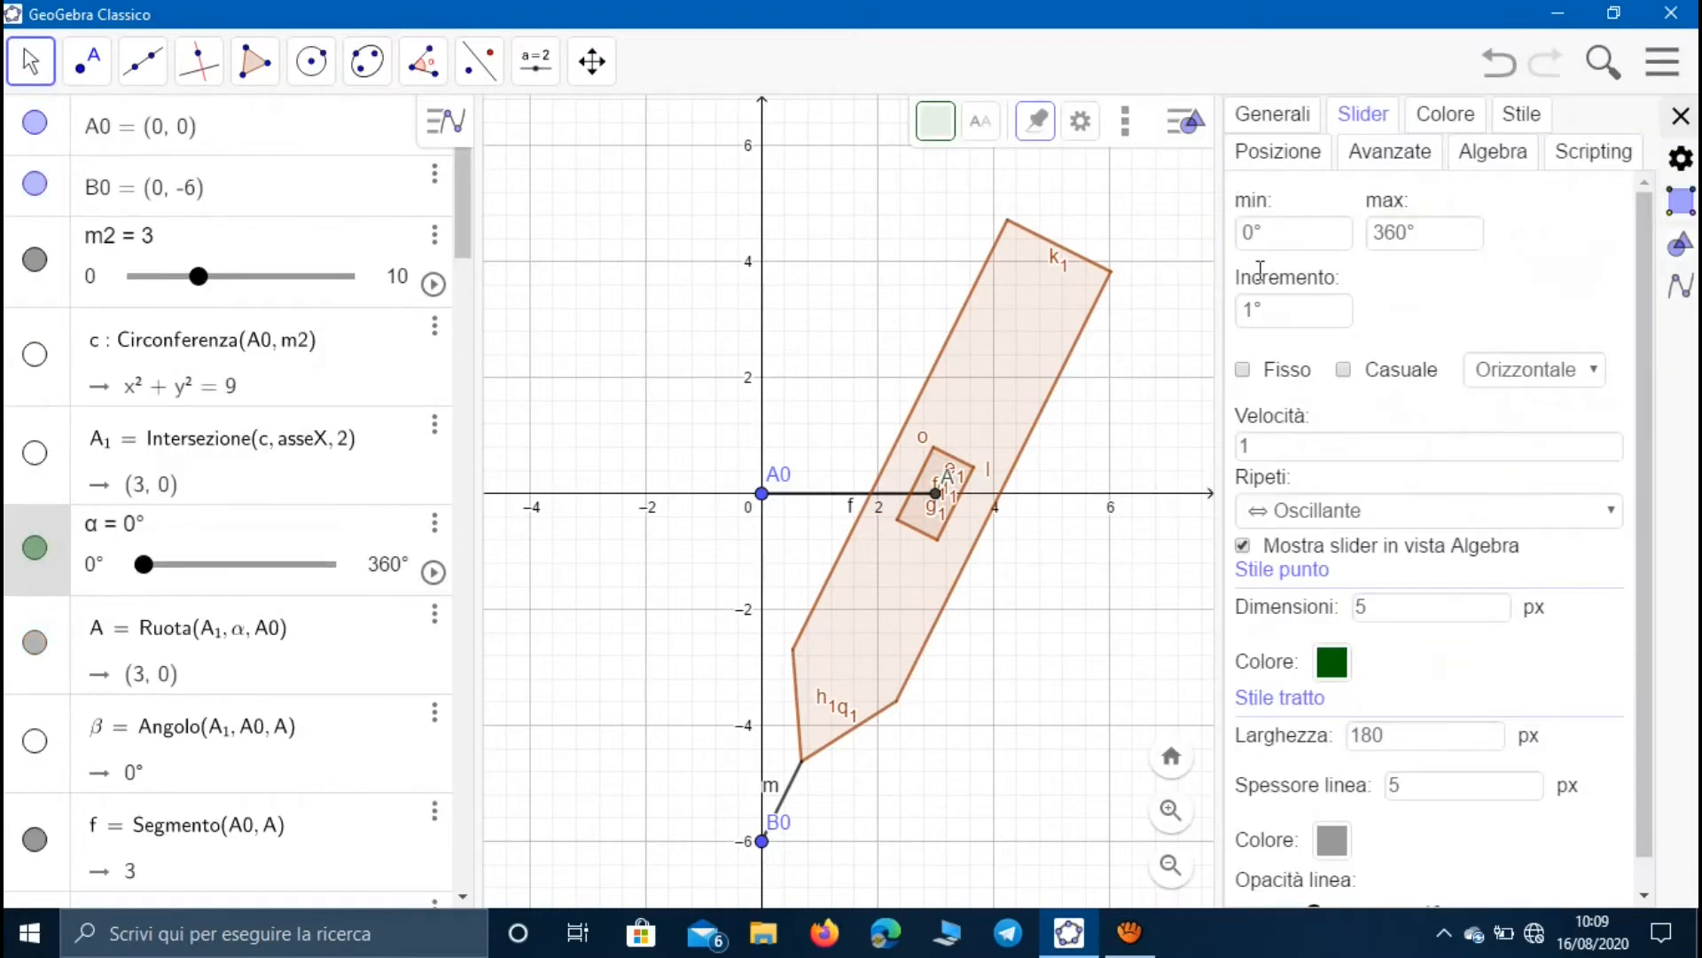
{"action": "left_click", "coordinate": [1405, 234]}
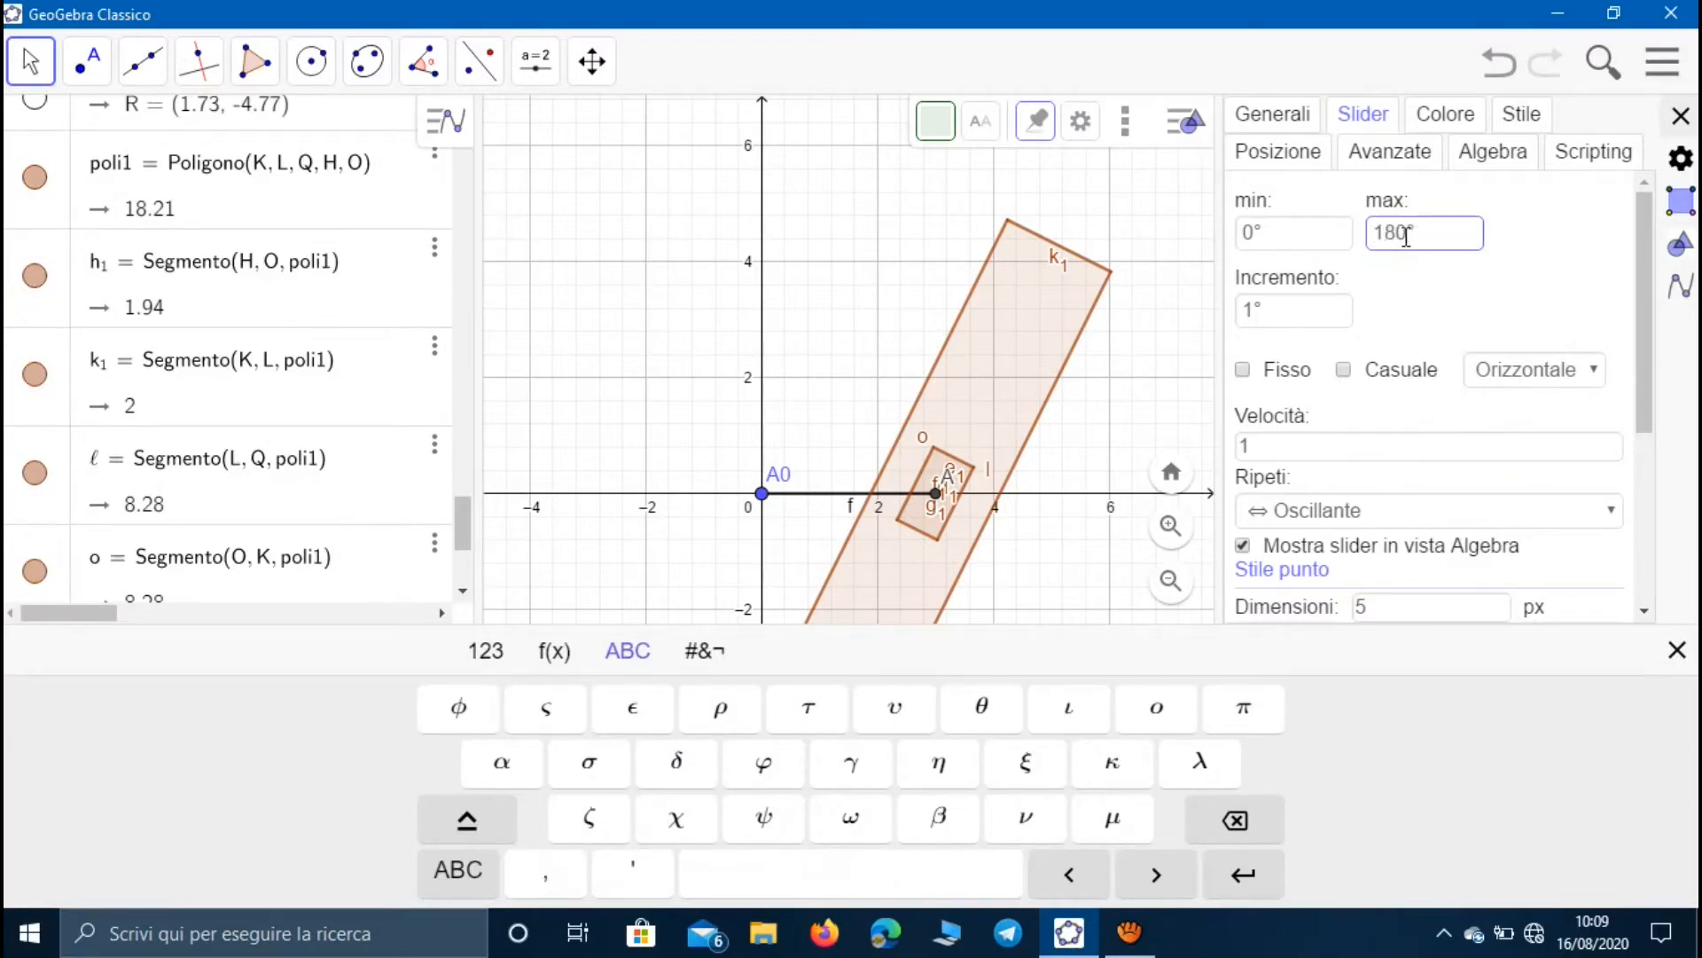
{"action": "left_click", "coordinate": [1680, 116]}
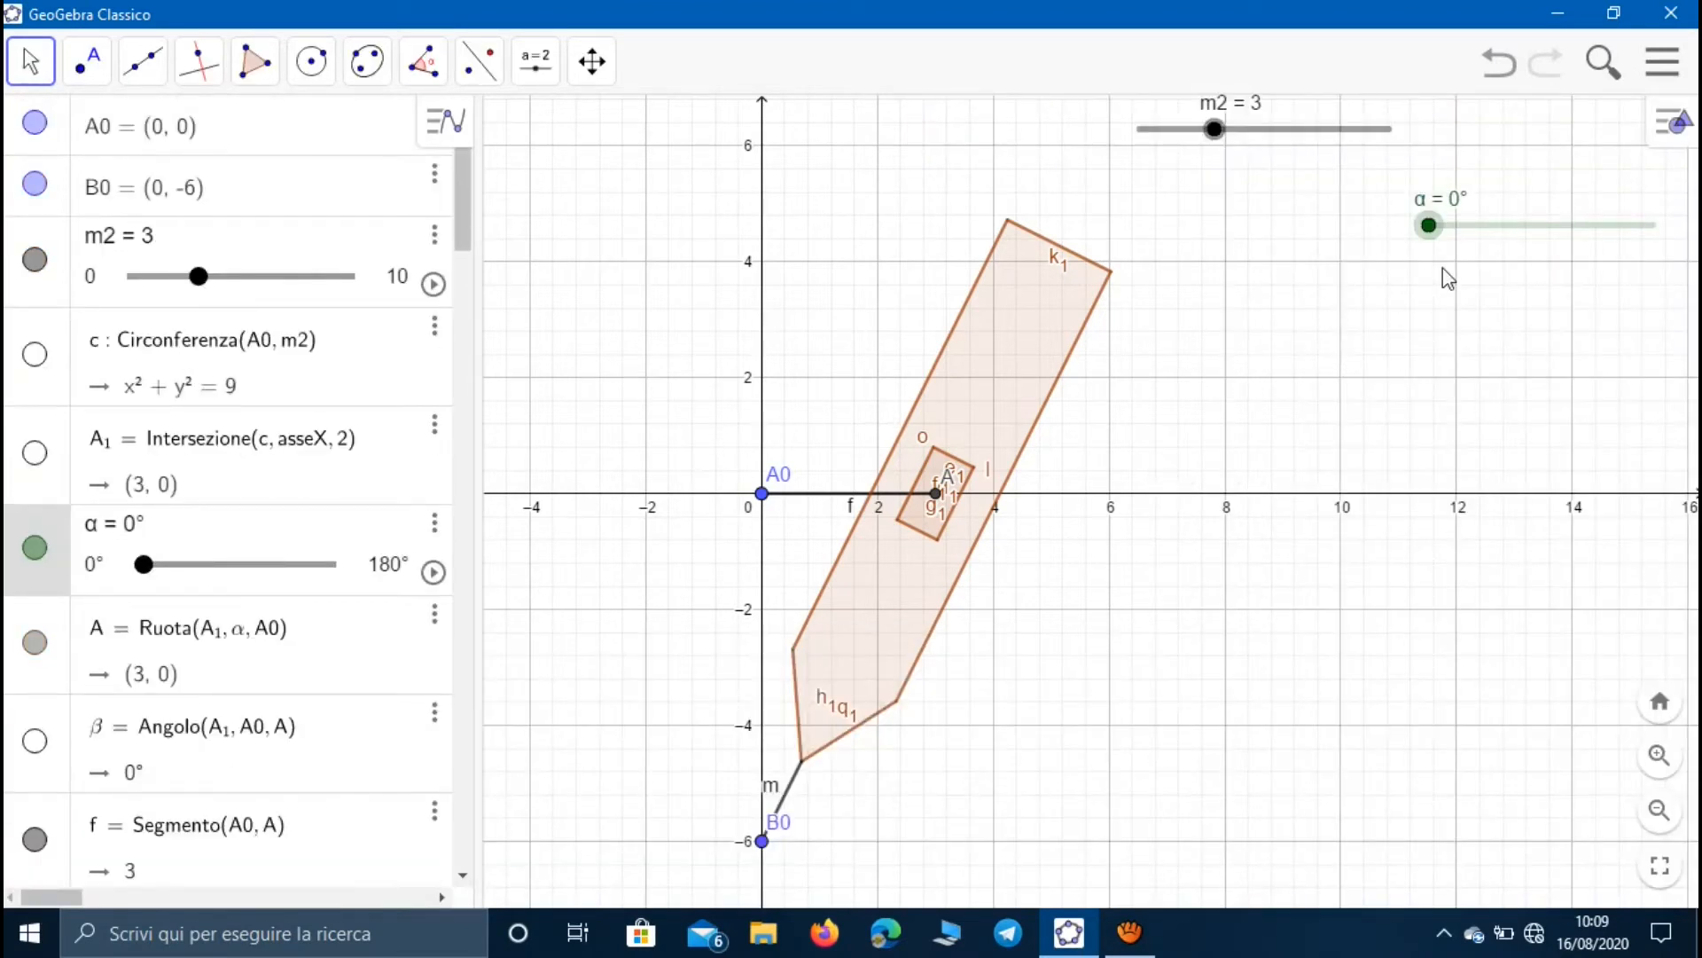
{"action": "left_click", "coordinate": [434, 571]}
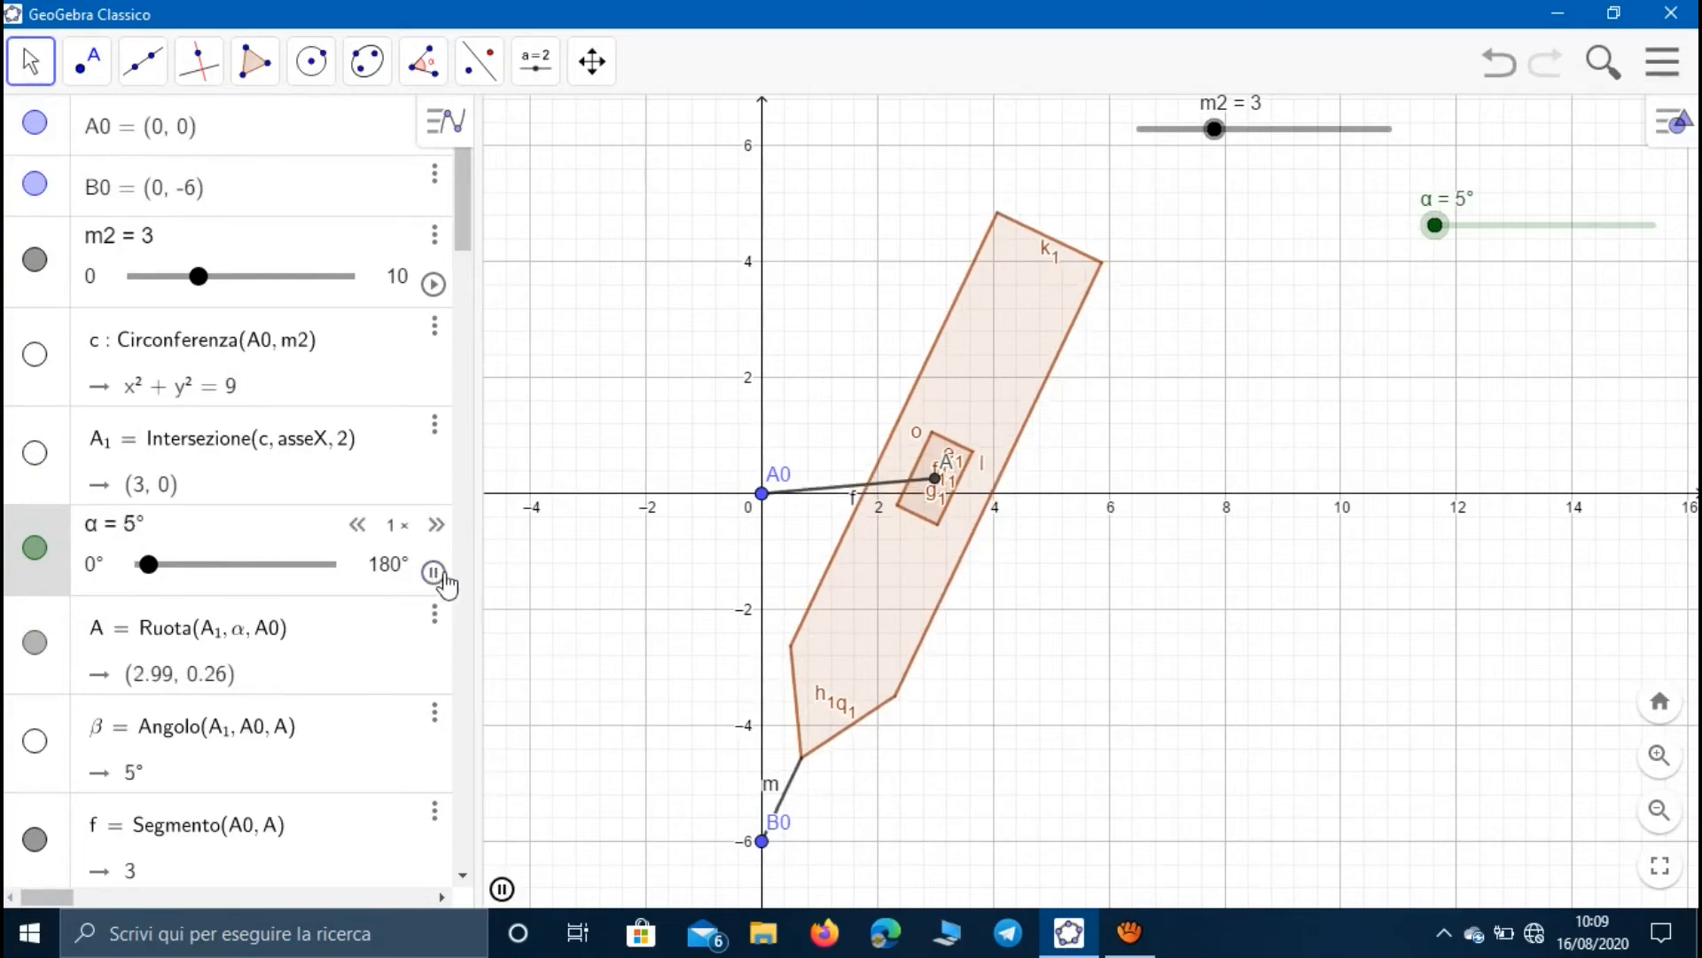